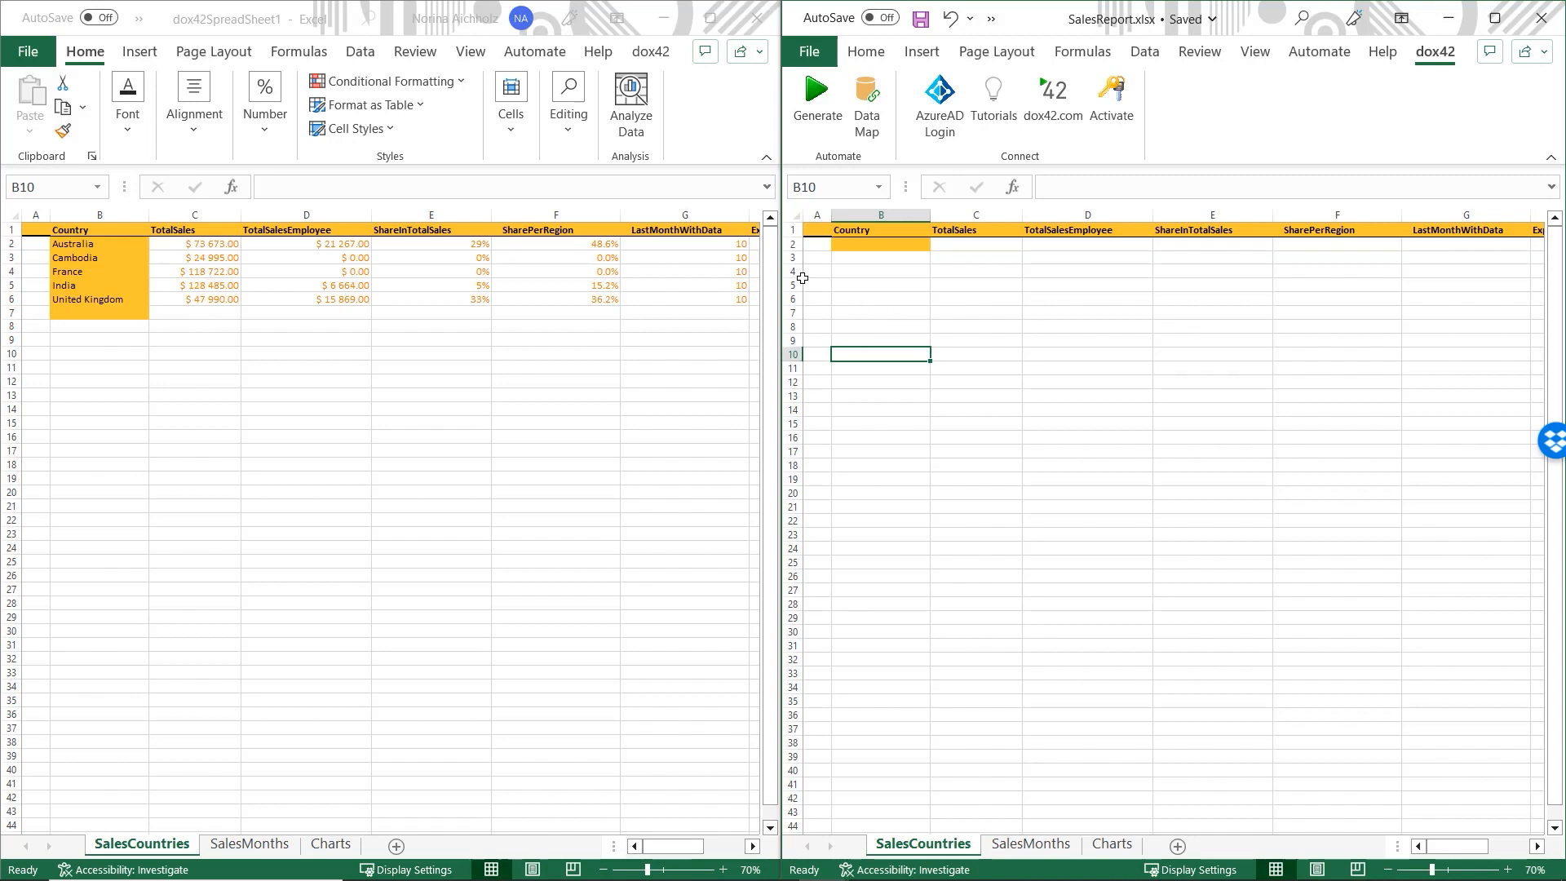
- Select cell B5 on the SalesCountries sheet and open the SalesReport data map
{"action": "left_click", "coordinate": [881, 285]}
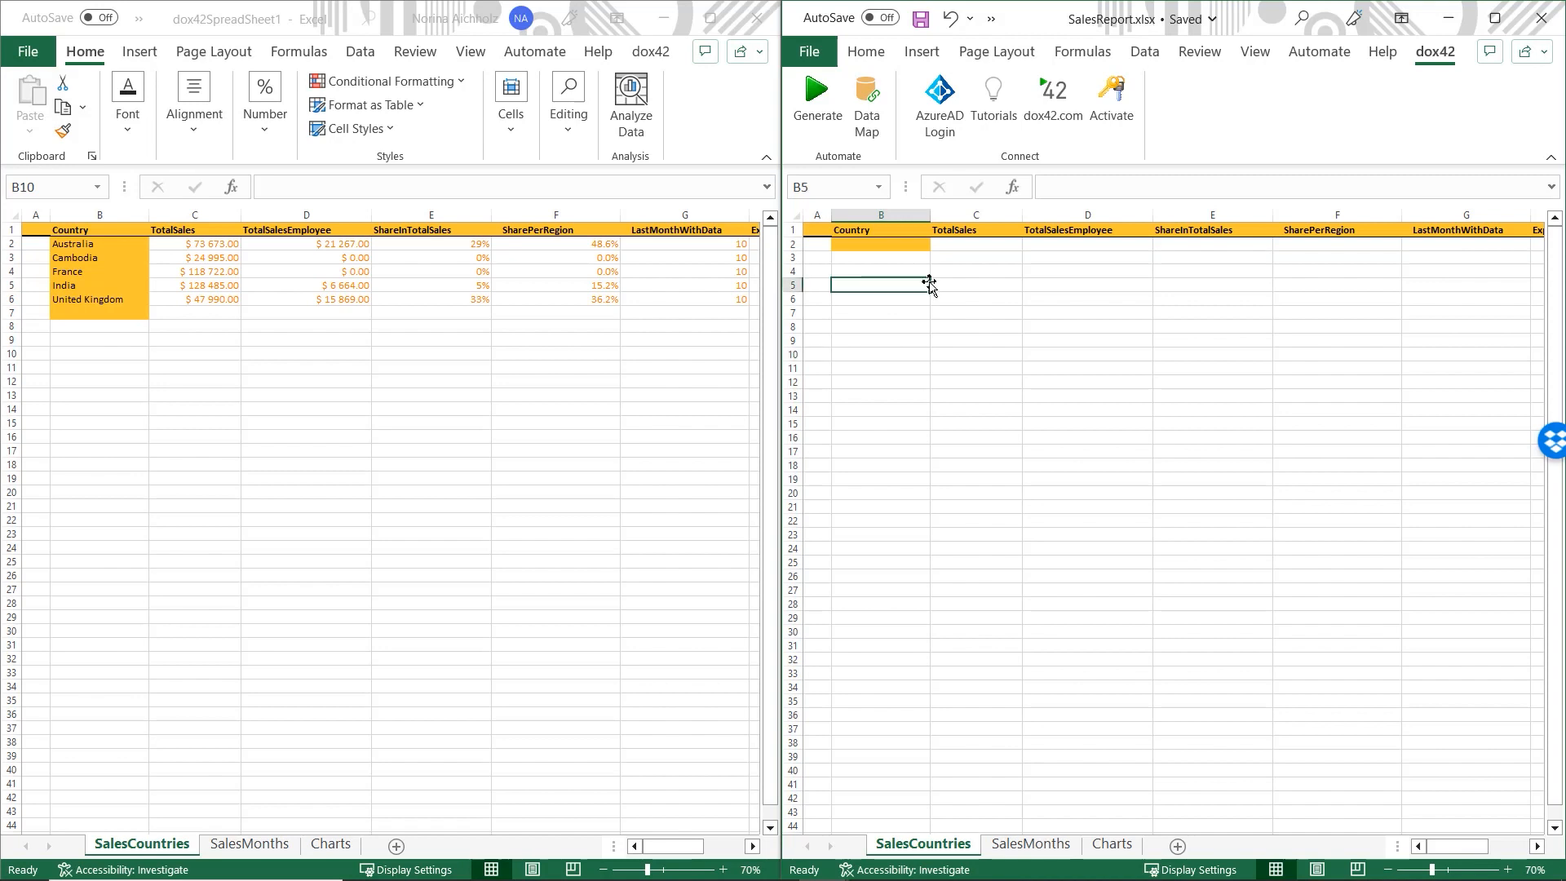
{"action": "left_click", "coordinate": [879, 135]}
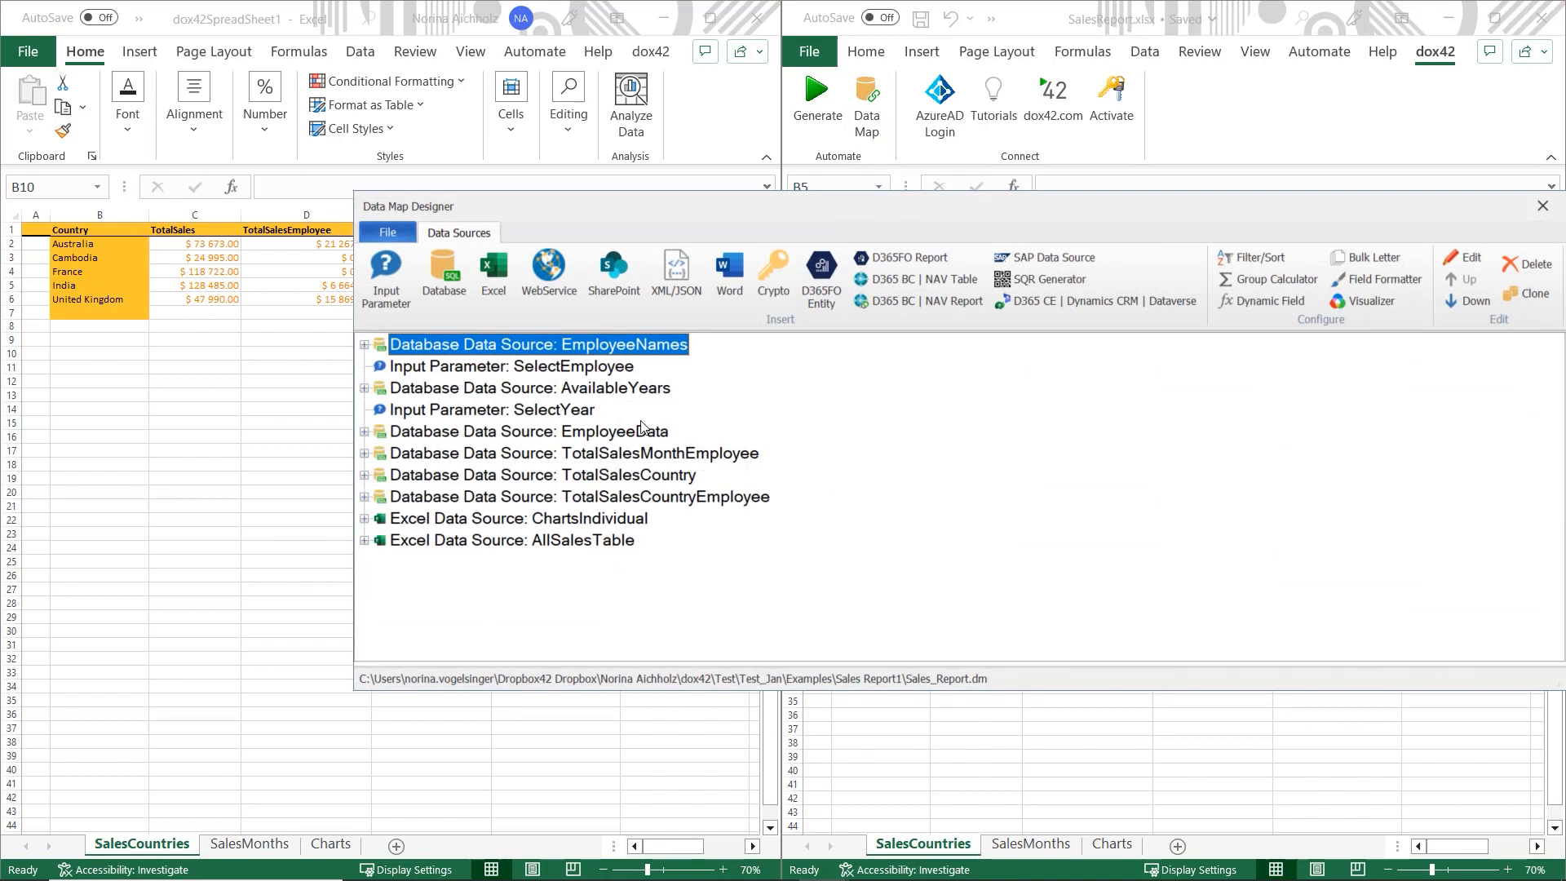
- Review the AllSalesTable target range rules, such as SalesCountries!D2, then close the settings and data map
{"action": "double_click", "coordinate": [393, 544]}
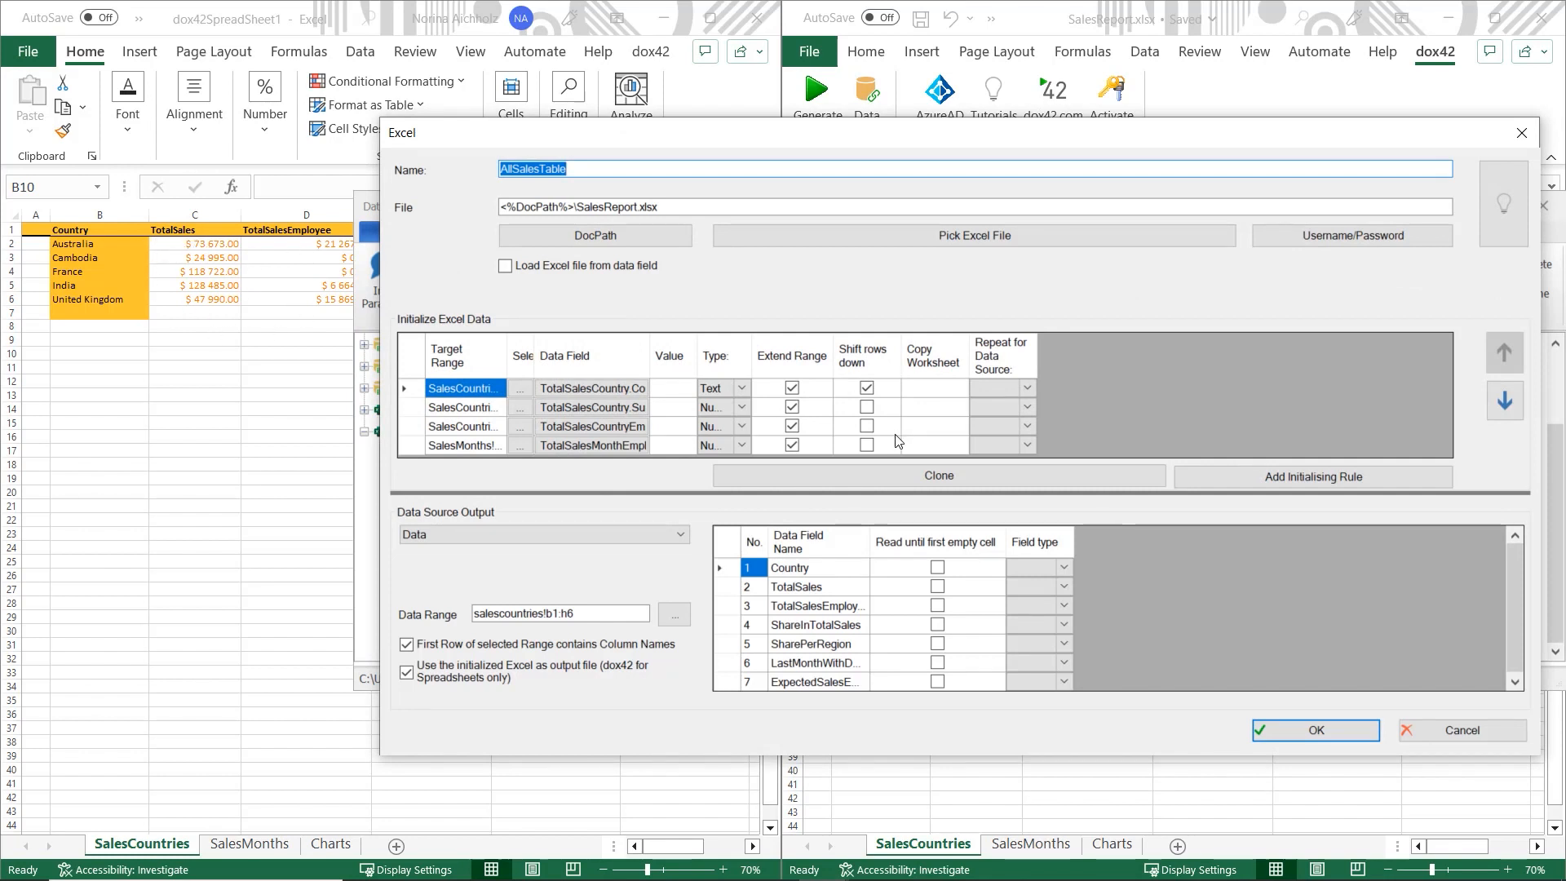
{"action": "left_click_drag", "start_coordinate": [873, 492], "coordinate": [867, 520]}
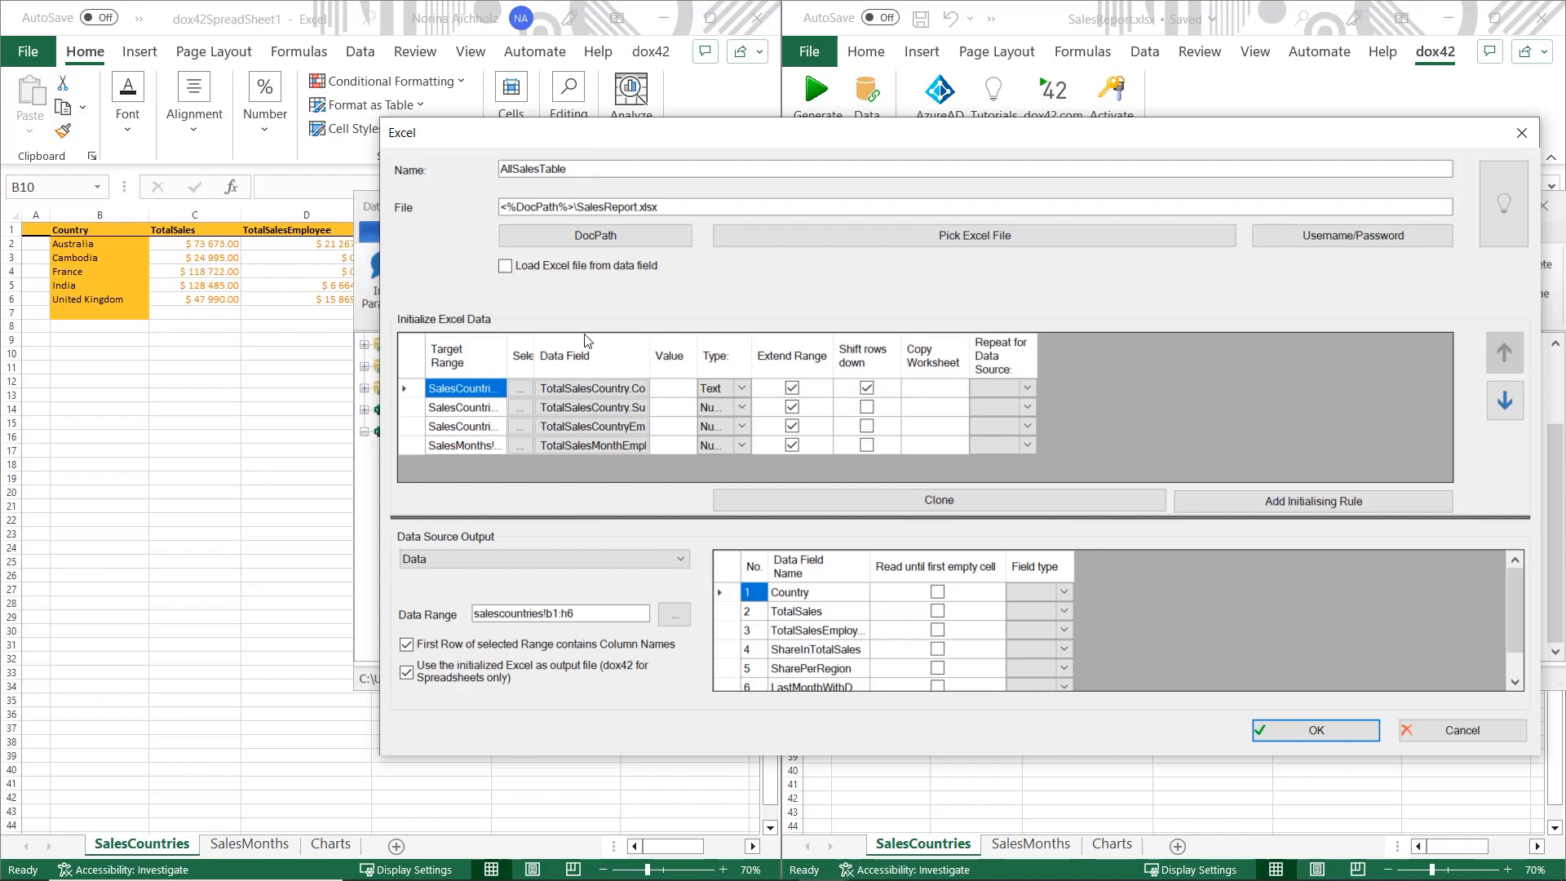
{"action": "left_click_drag", "start_coordinate": [507, 350], "coordinate": [596, 356]}
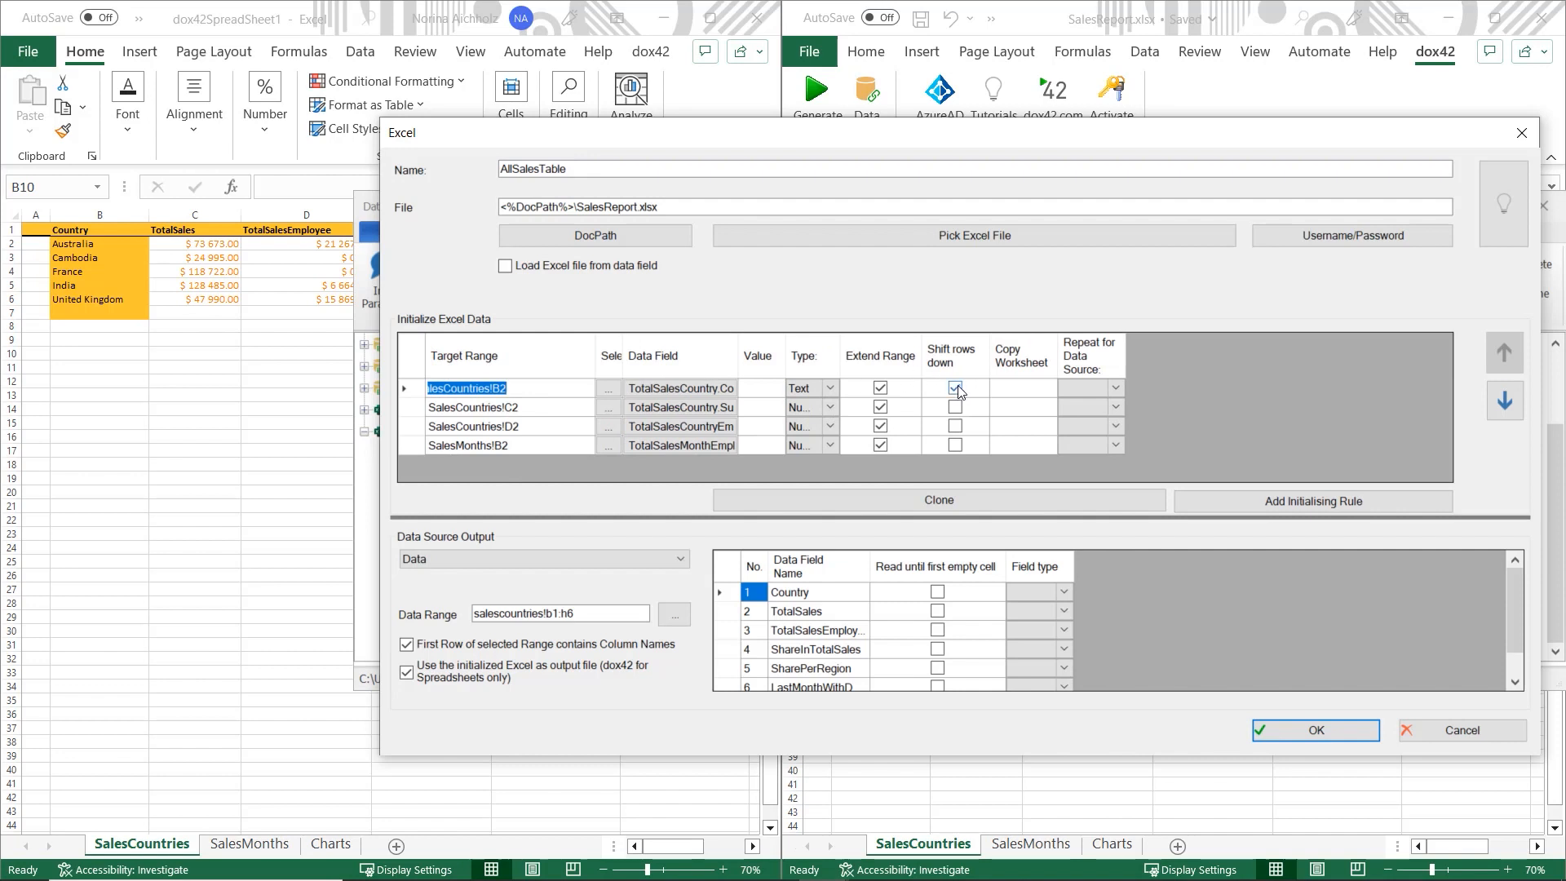
{"action": "left_click", "coordinate": [454, 408]}
{"action": "left_click", "coordinate": [459, 427]}
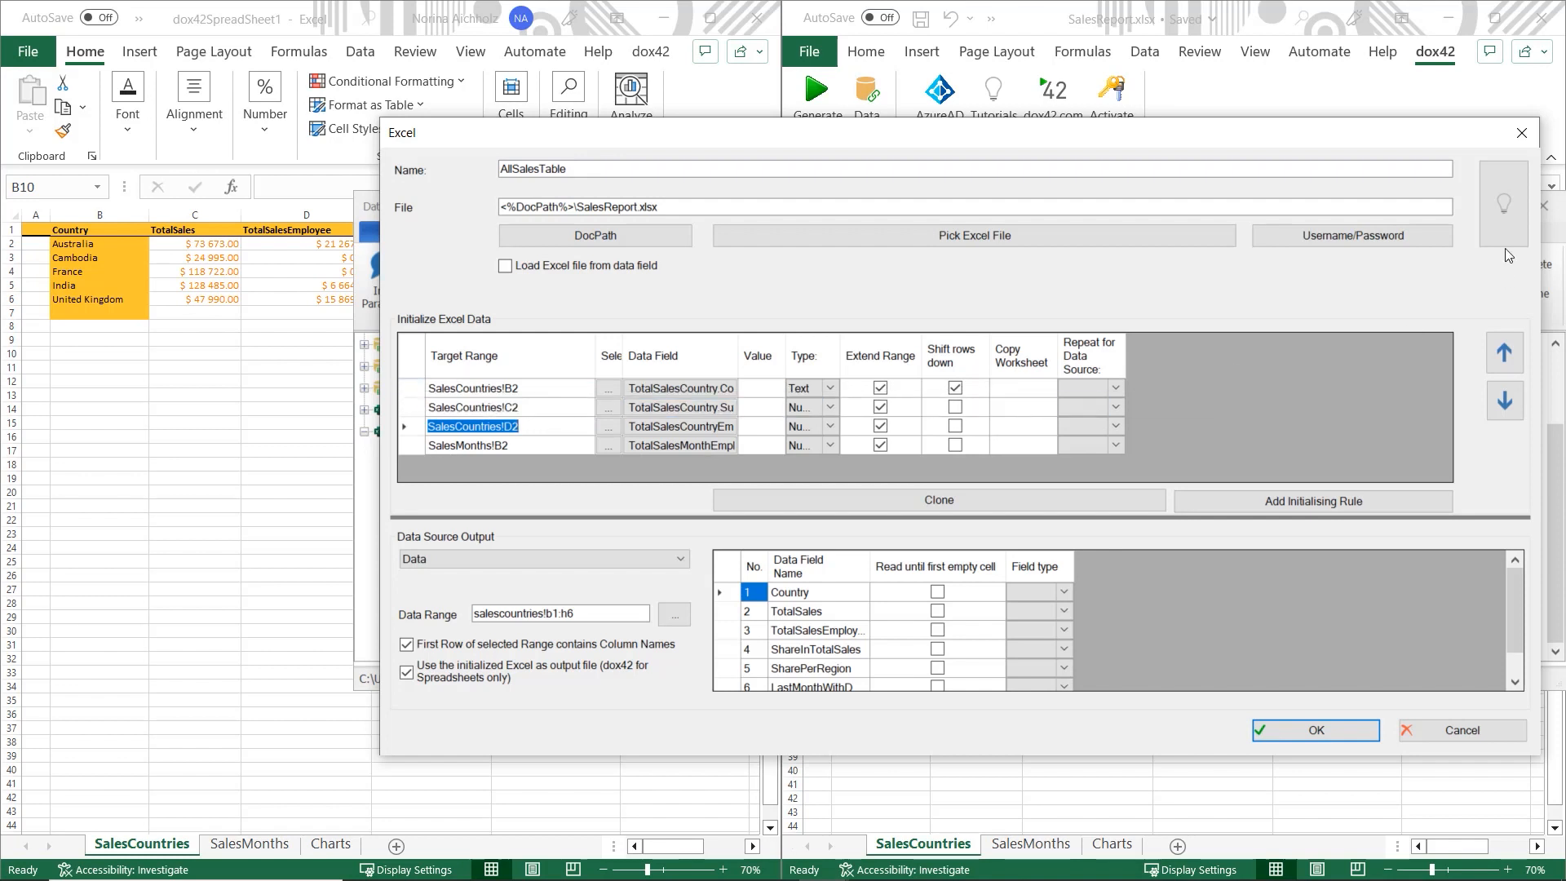
{"action": "left_click", "coordinate": [1520, 139]}
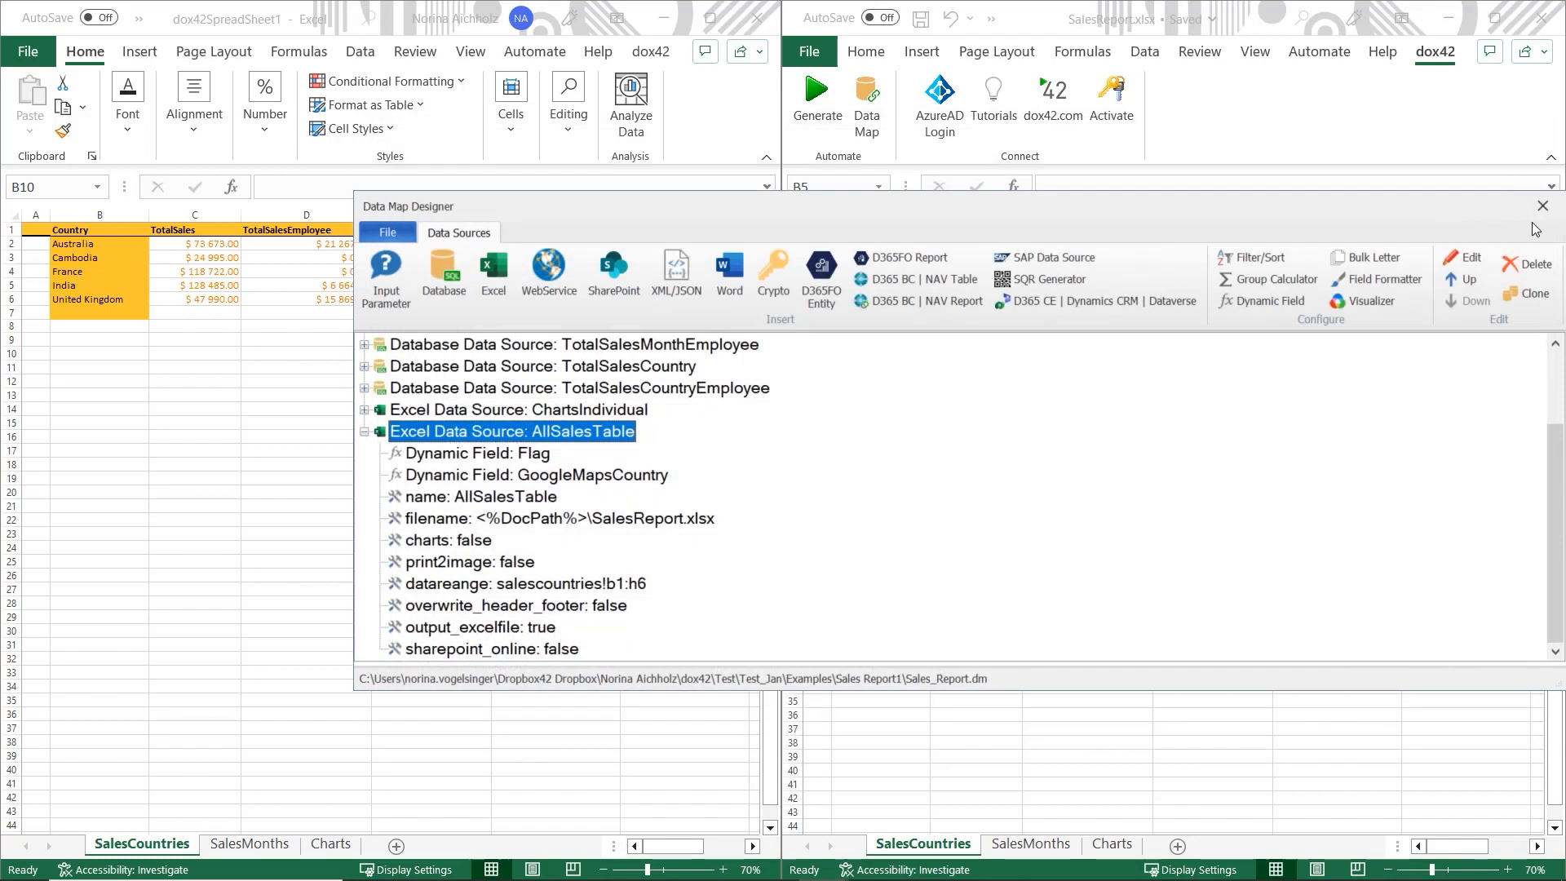
{"action": "left_click", "coordinate": [1542, 206]}
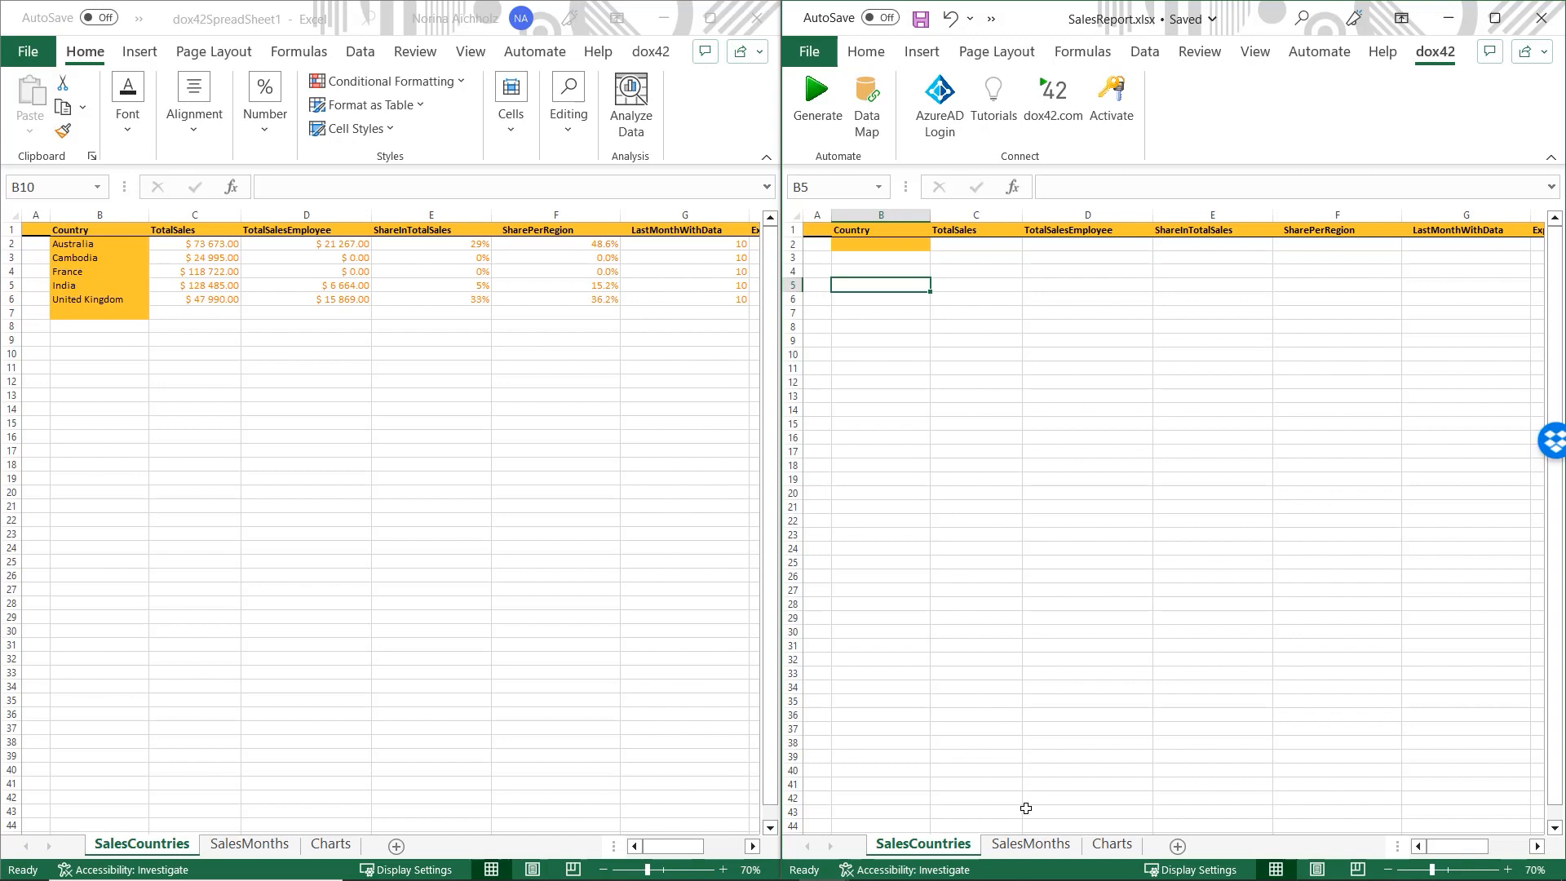
- Check the SalesMonths and Charts sheets, then return to the header-only SalesCountries sheet
{"action": "left_click", "coordinate": [1017, 848]}
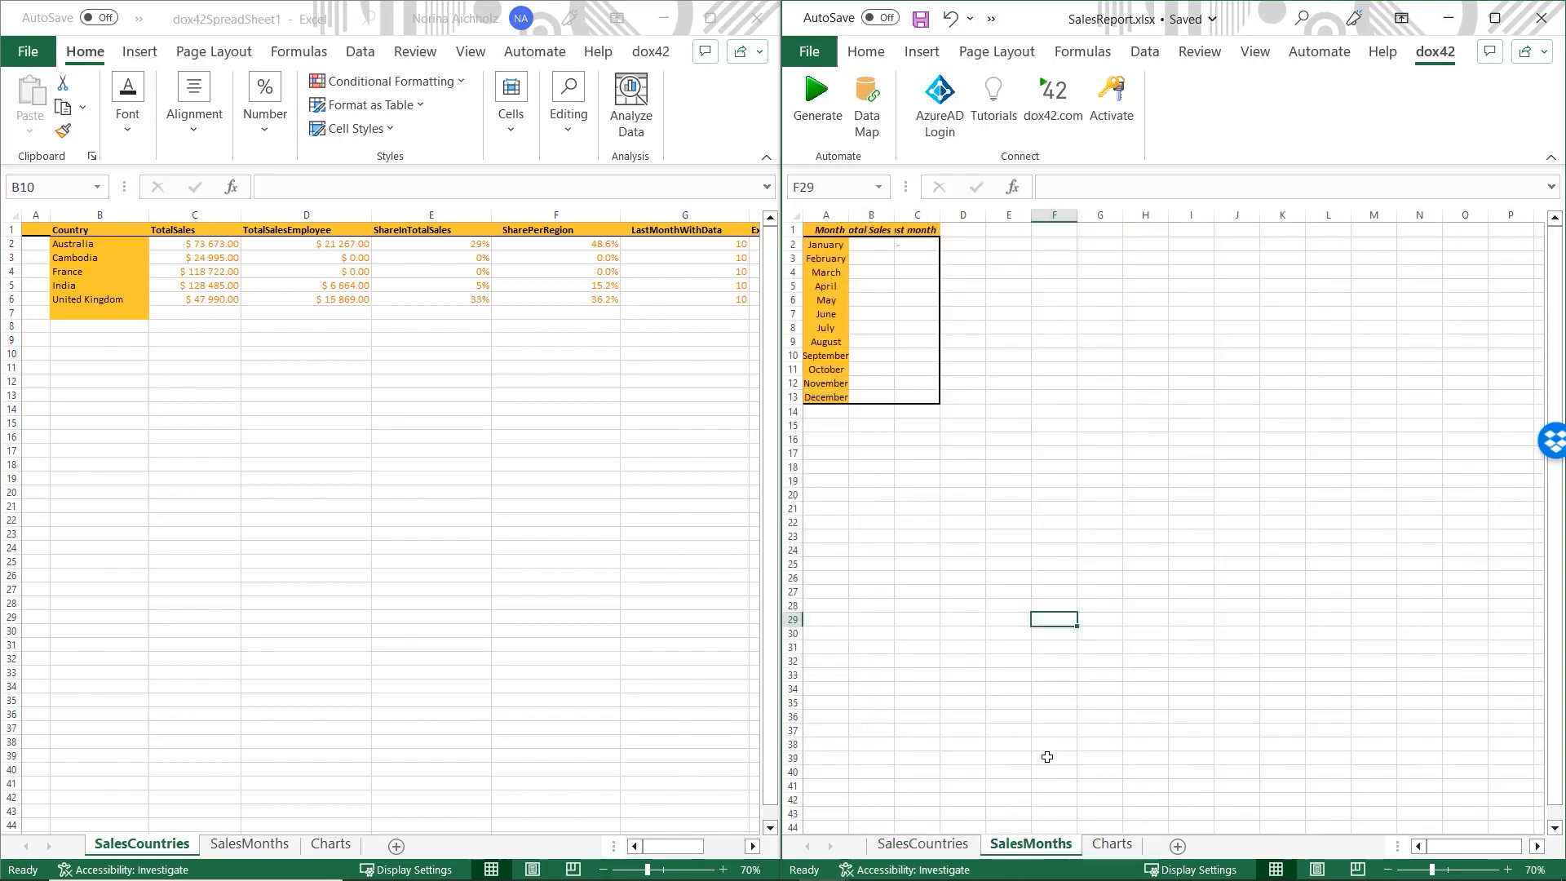
{"action": "left_click", "coordinate": [1113, 847]}
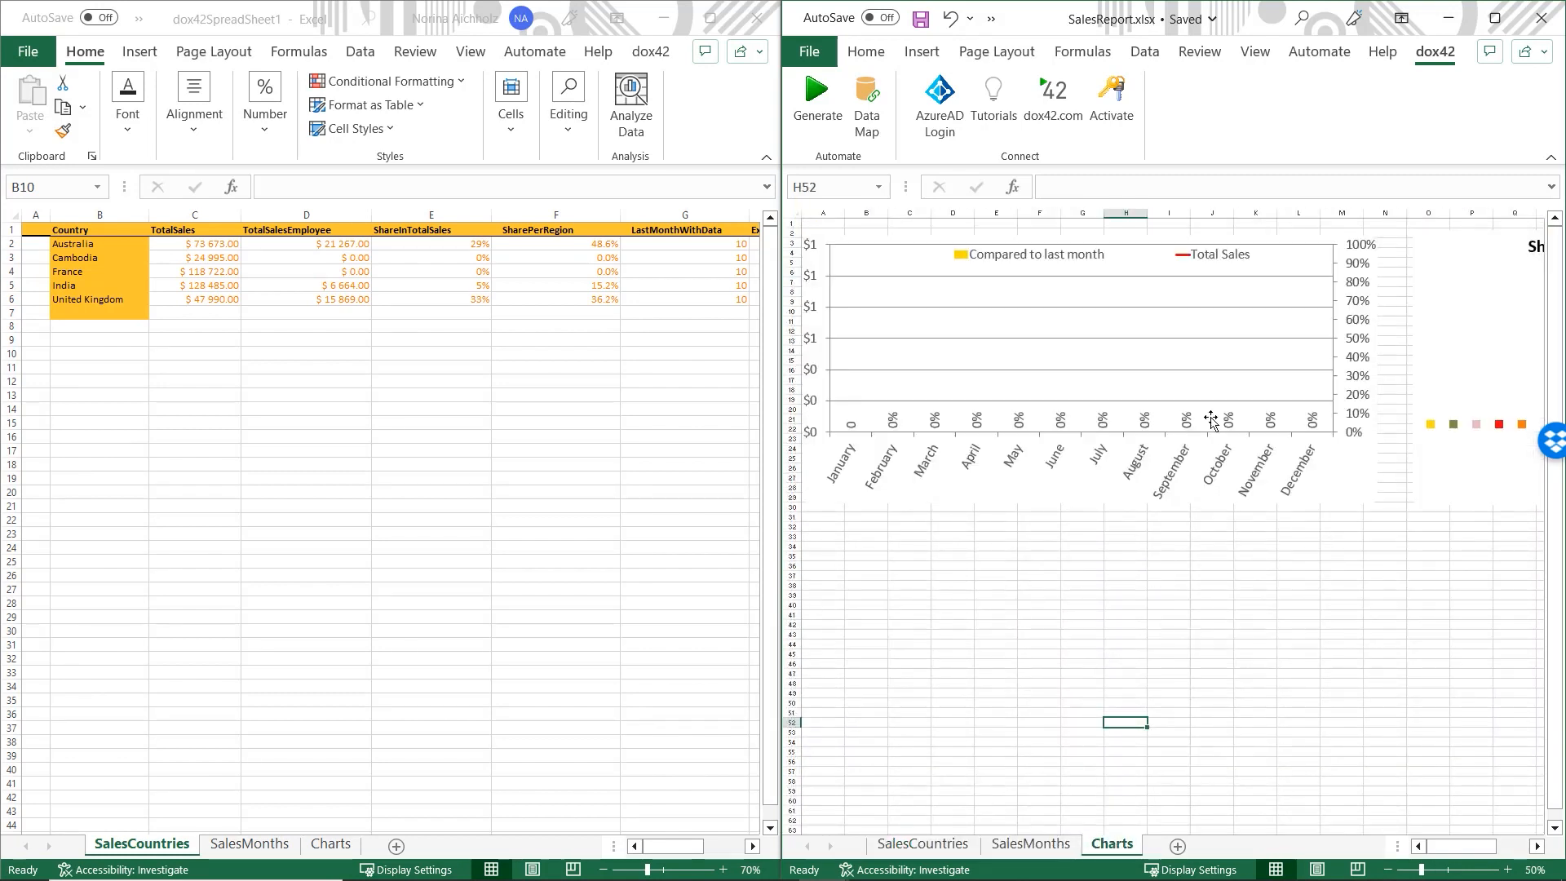
{"action": "left_click_drag", "start_coordinate": [1458, 847], "coordinate": [1454, 850]}
{"action": "left_click", "coordinate": [939, 847]}
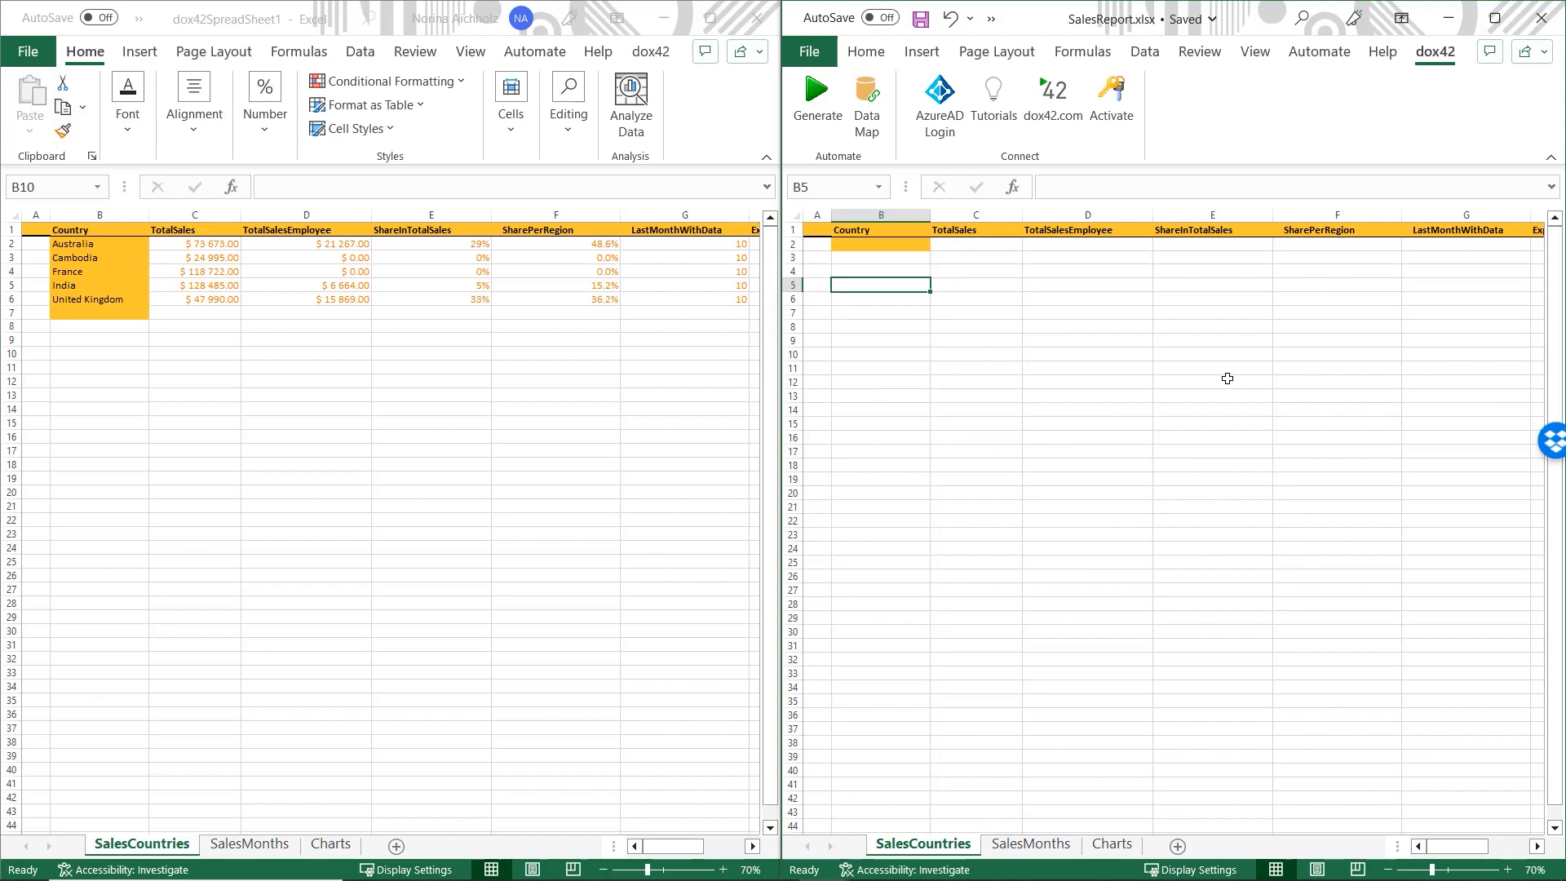
- Give rows 3–6 of SalesCountries a light blue fill and save the SalesReport template
{"action": "left_click", "coordinate": [793, 258]}
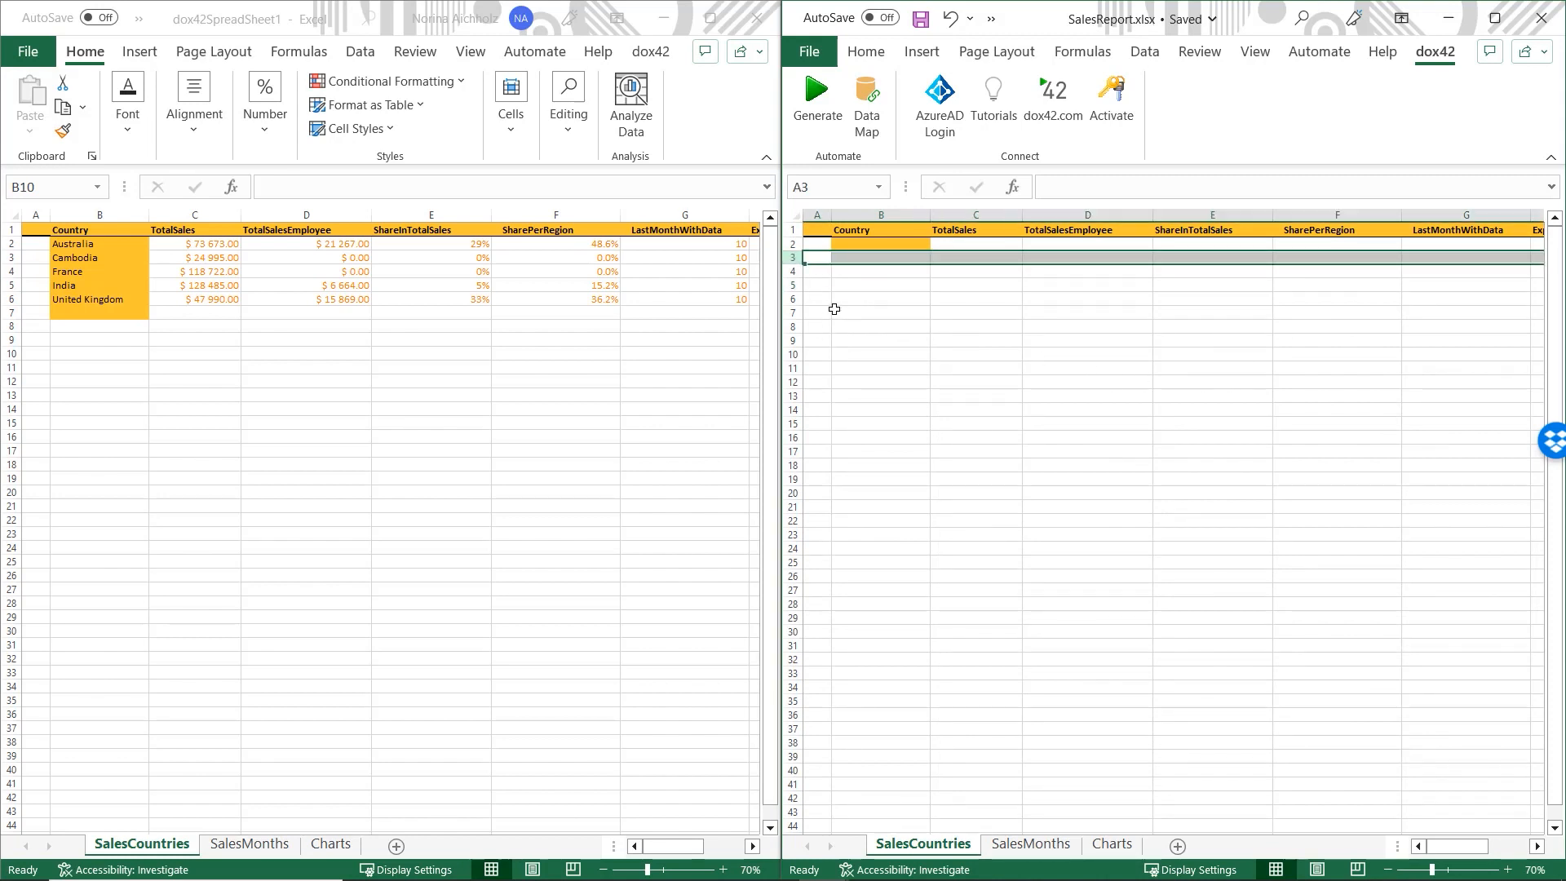
{"action": "left_click", "coordinate": [793, 298], "text": "shift"}
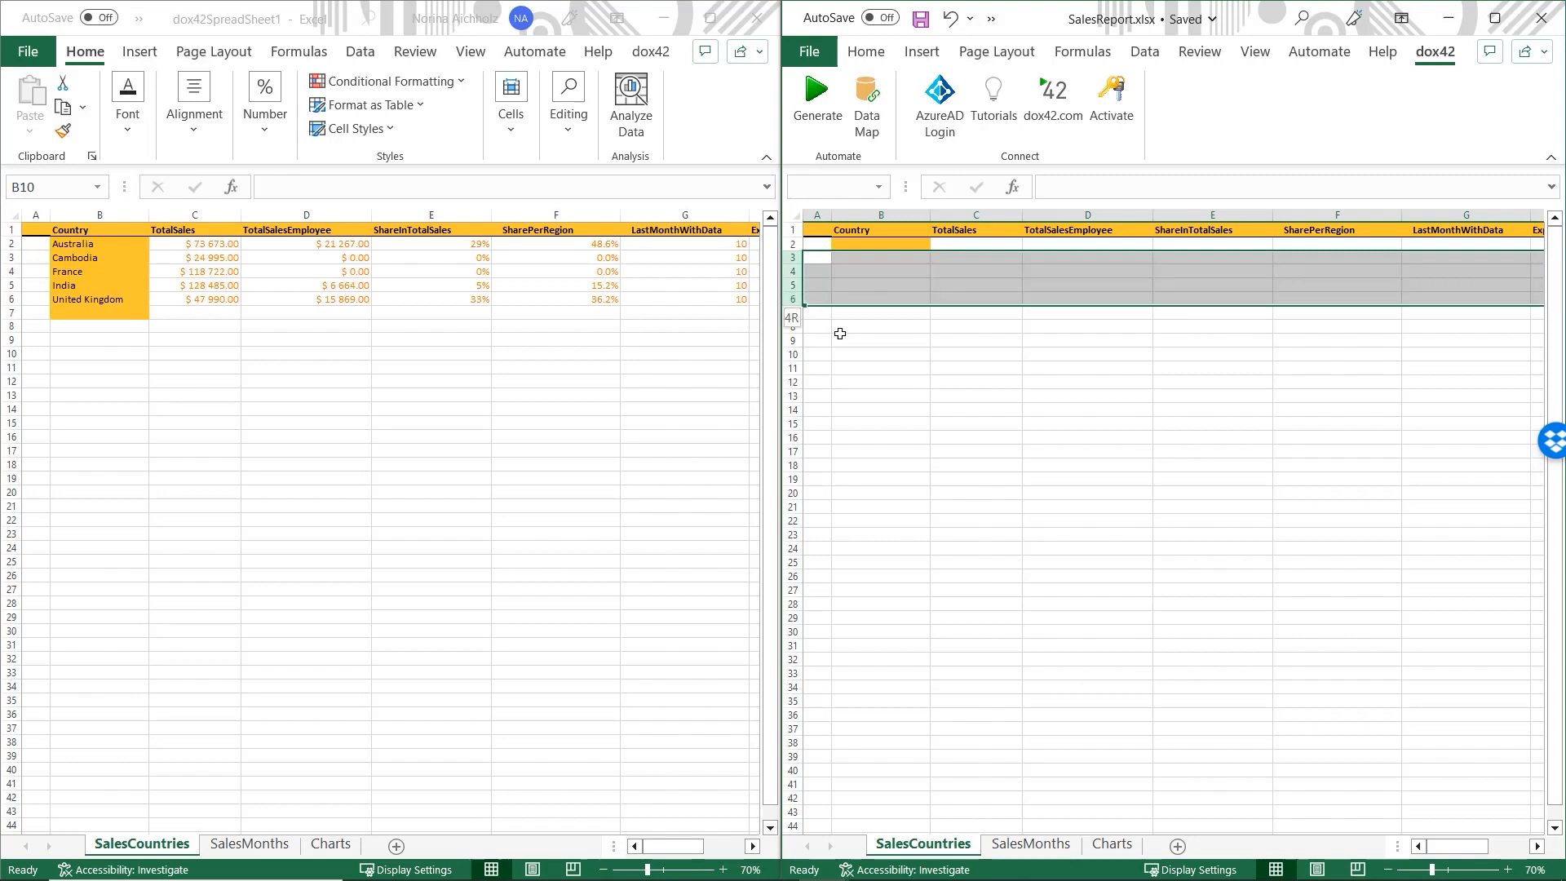
{"action": "left_click", "coordinate": [866, 51]}
{"action": "left_click", "coordinate": [910, 122]}
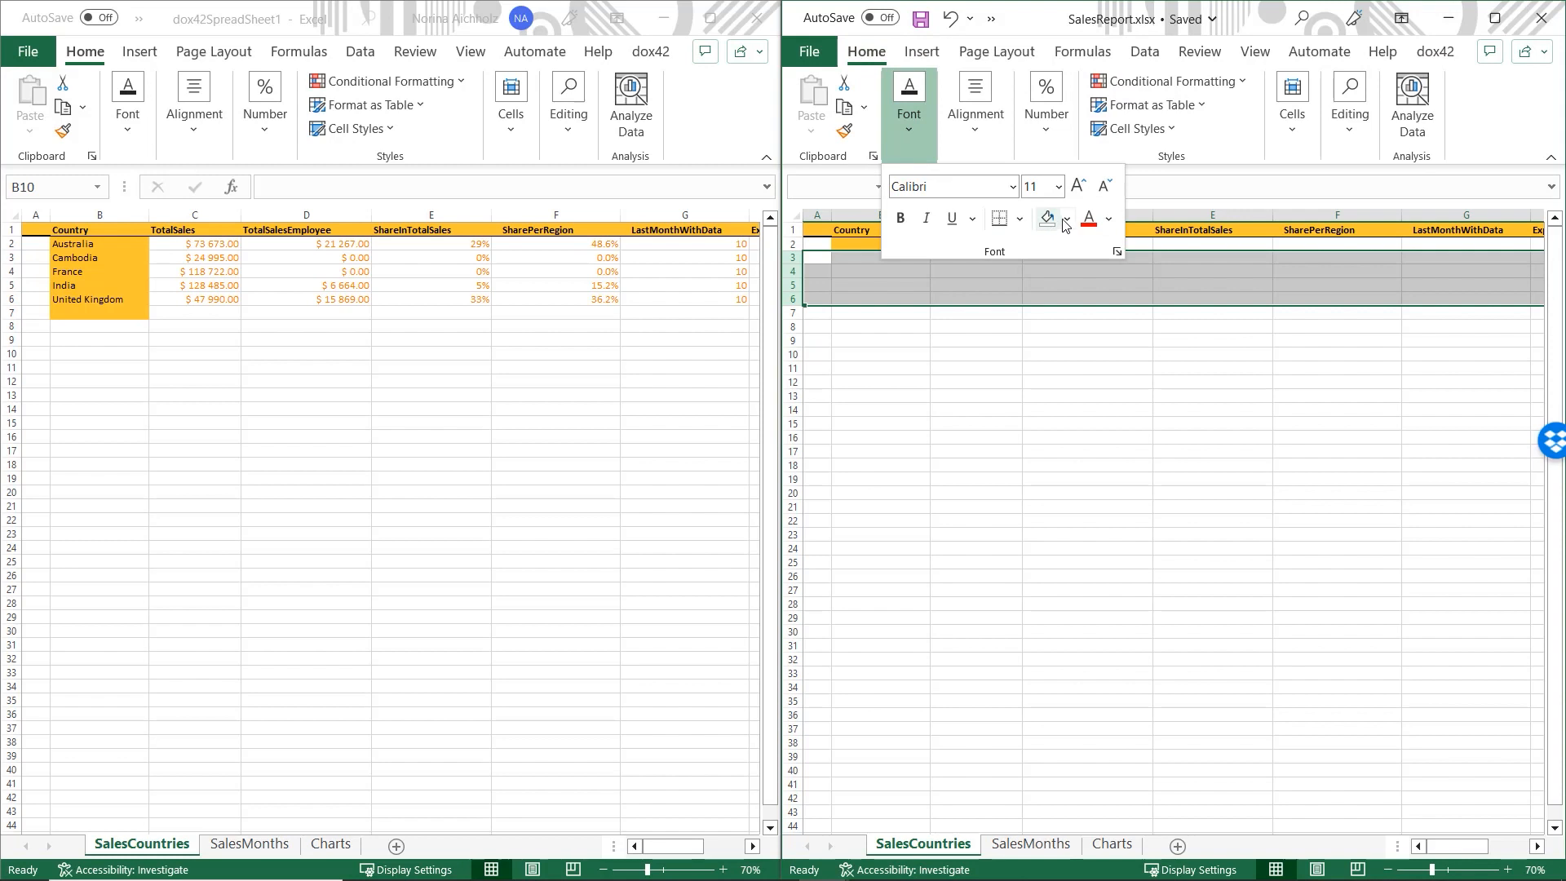
{"action": "left_click", "coordinate": [1065, 218]}
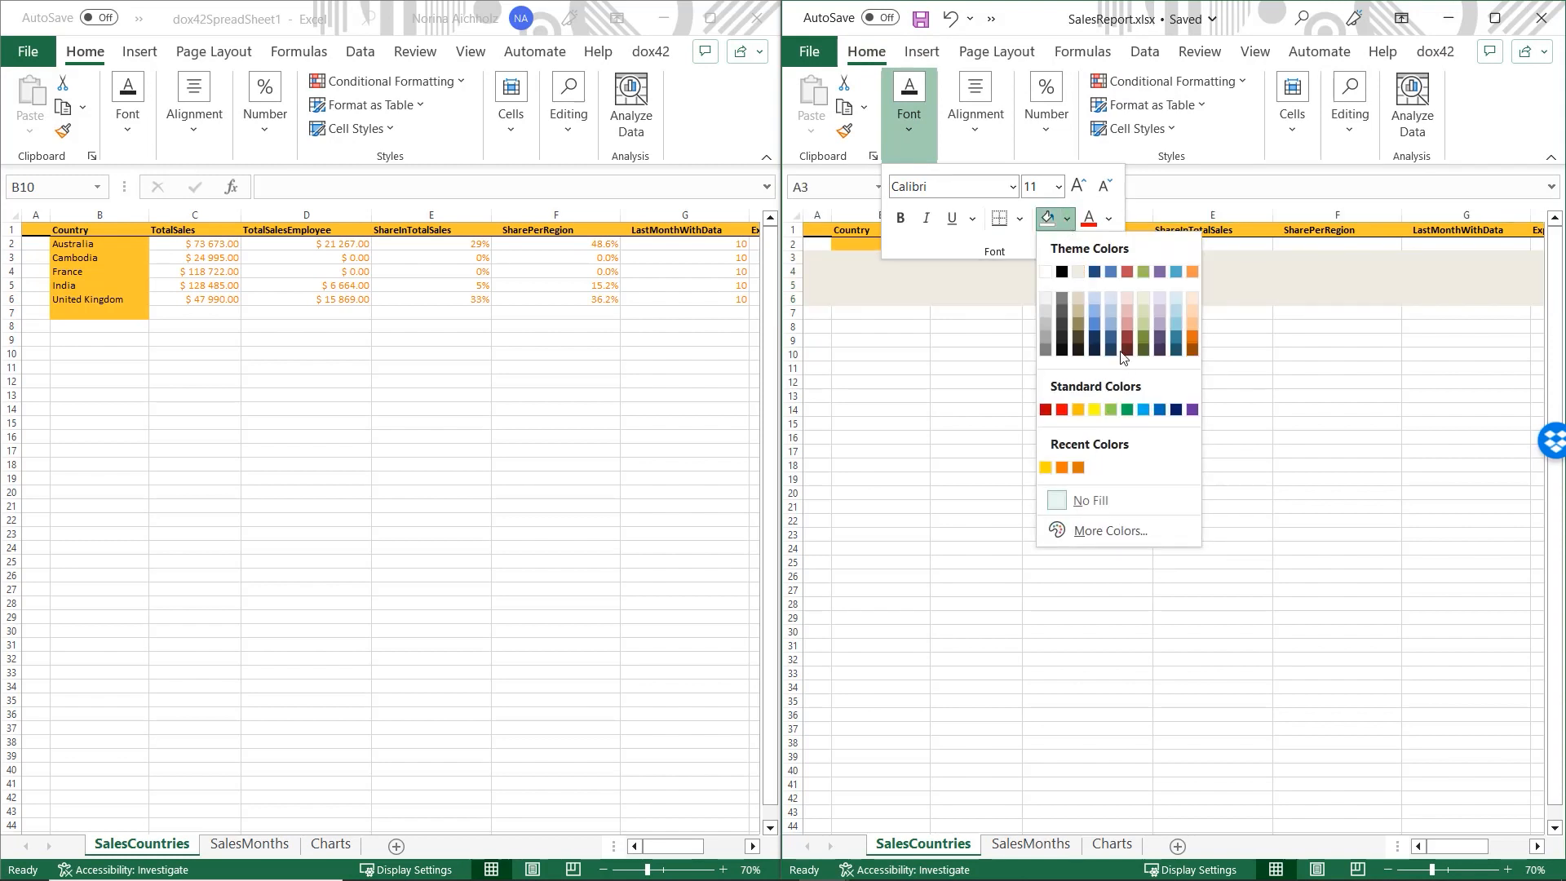
{"action": "left_click", "coordinate": [1109, 298]}
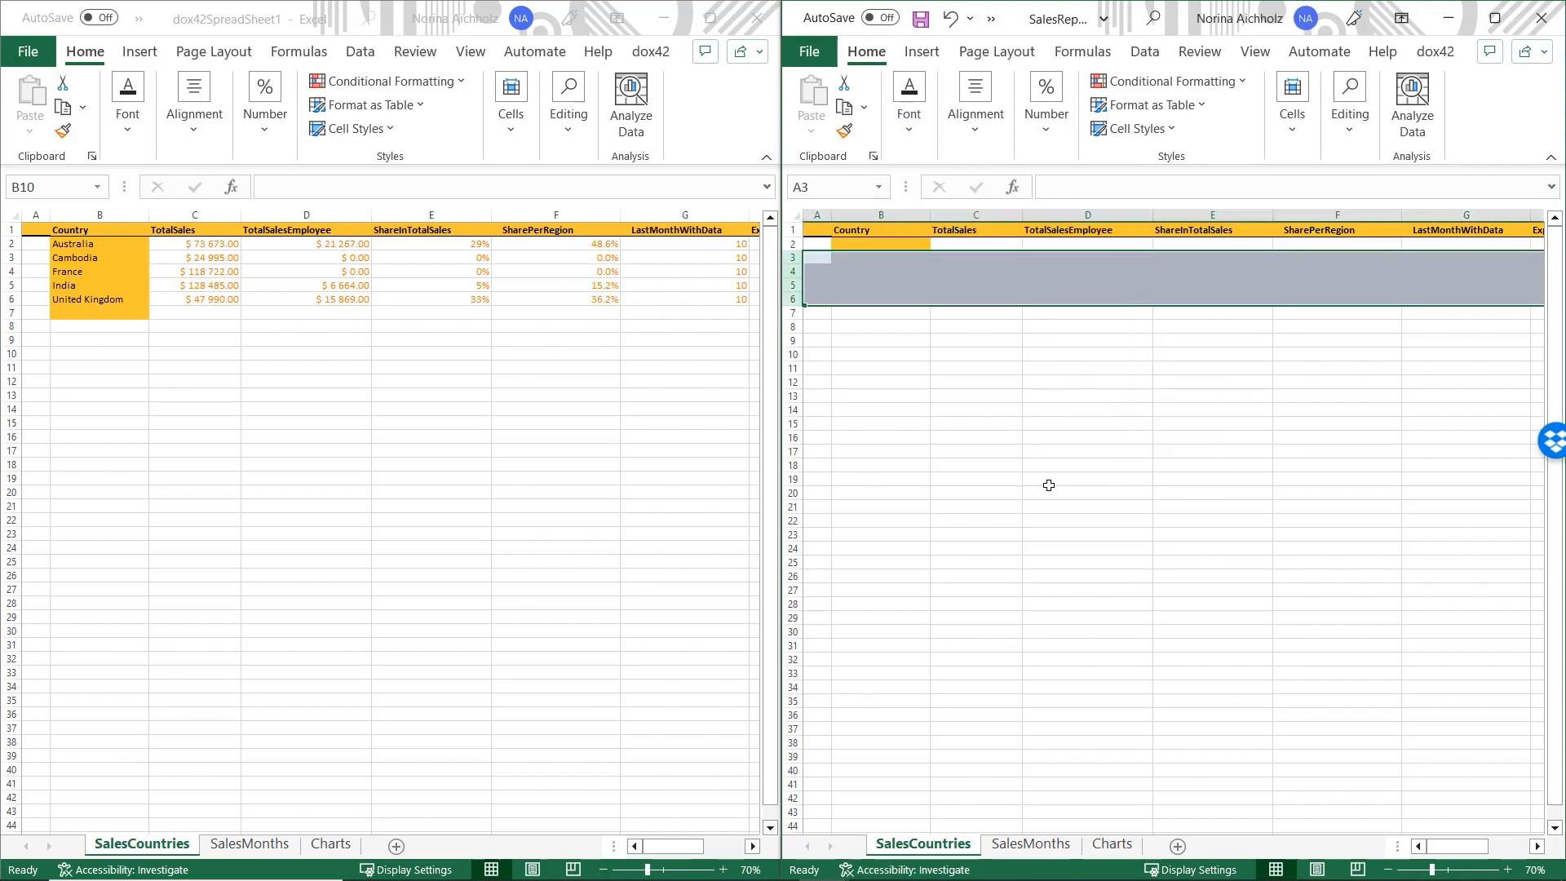
{"action": "left_click", "coordinate": [927, 317]}
{"action": "left_click", "coordinate": [920, 18]}
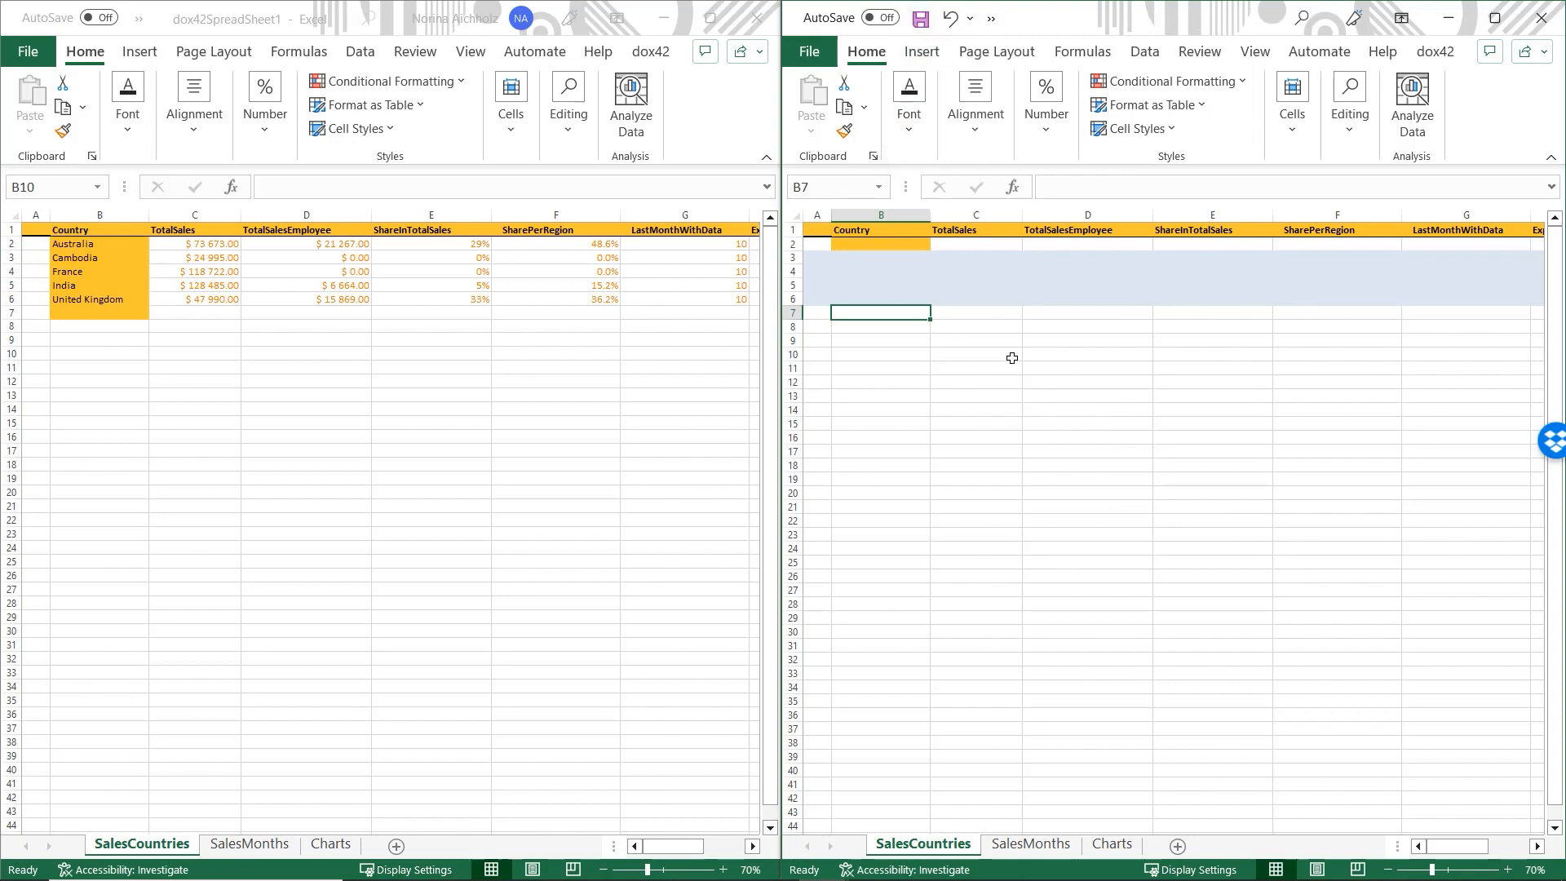
{"action": "left_click", "coordinate": [1000, 393]}
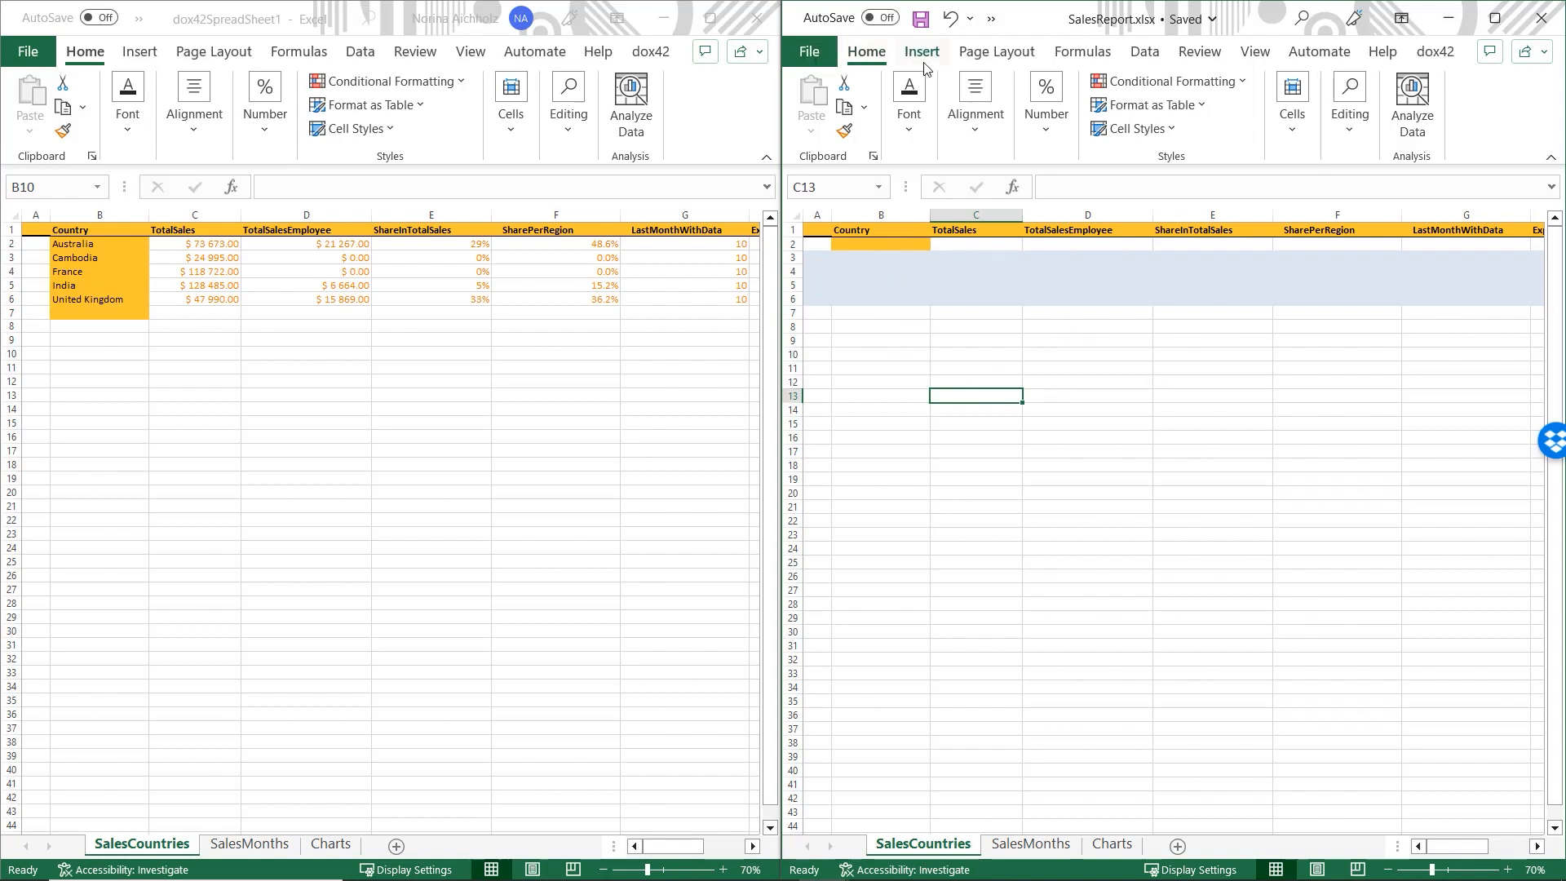
- Generate the 2022 sales report for a chosen employee as dox42SpreadSheet2, docked on the left
{"action": "left_click", "coordinate": [1434, 52]}
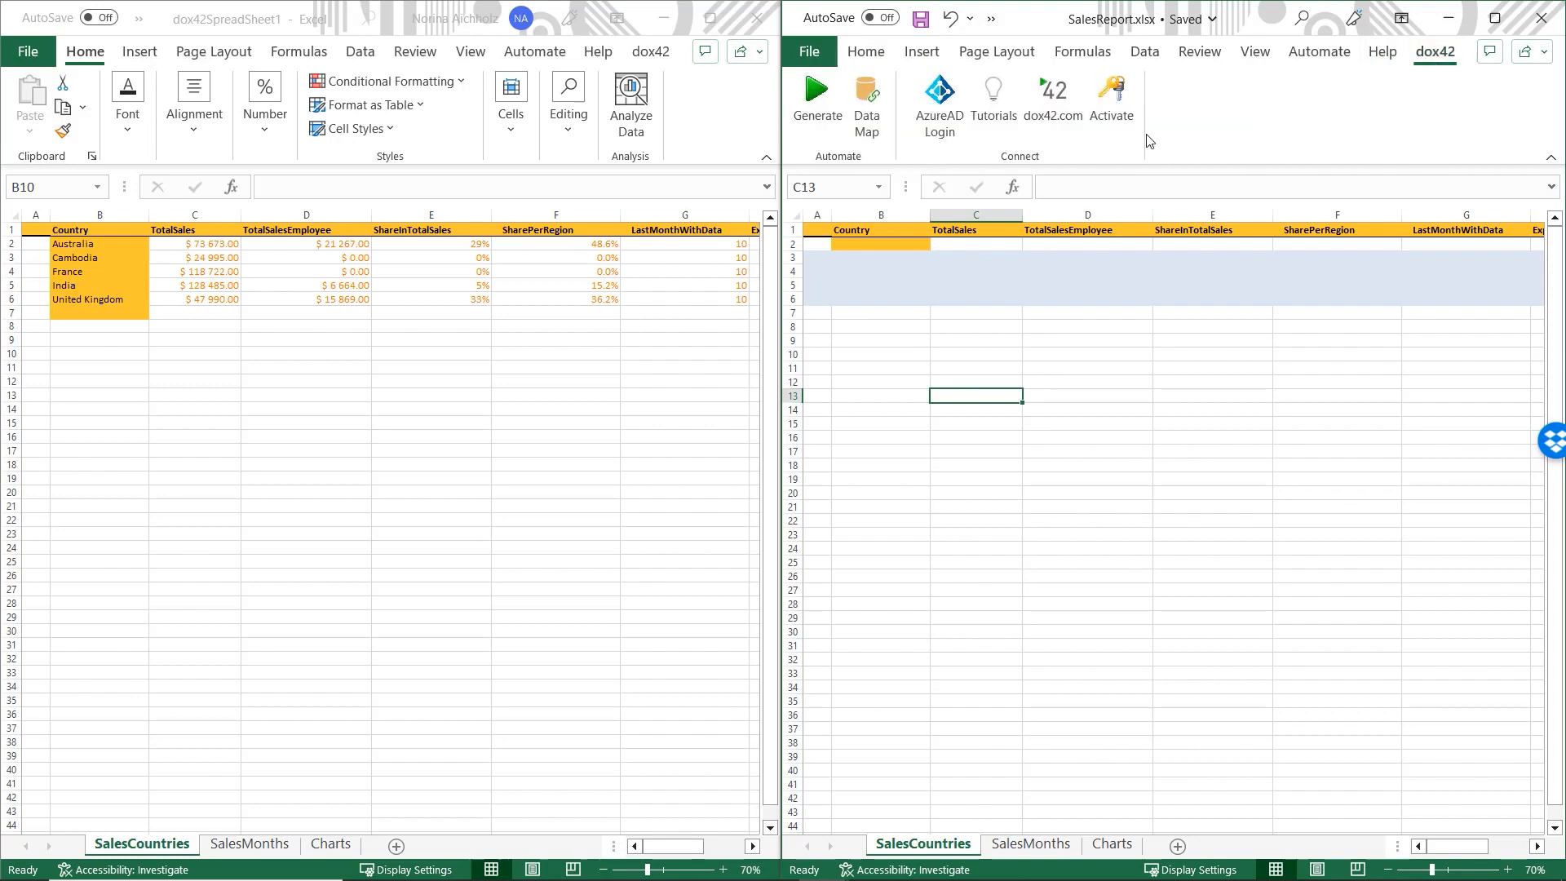
{"action": "left_click", "coordinate": [816, 100]}
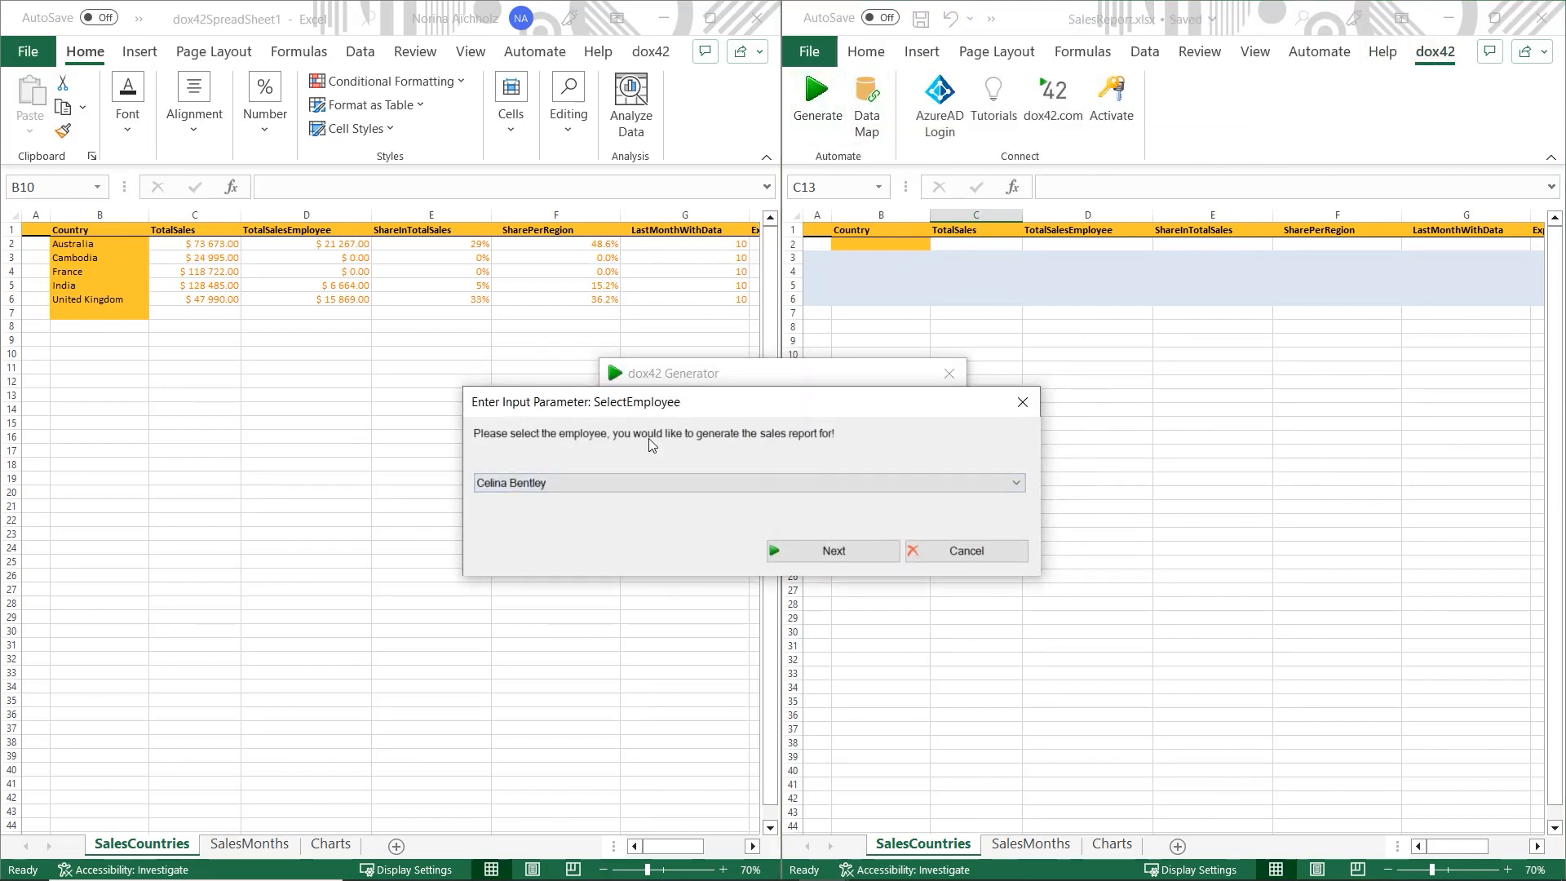
{"action": "left_click", "coordinate": [715, 486]}
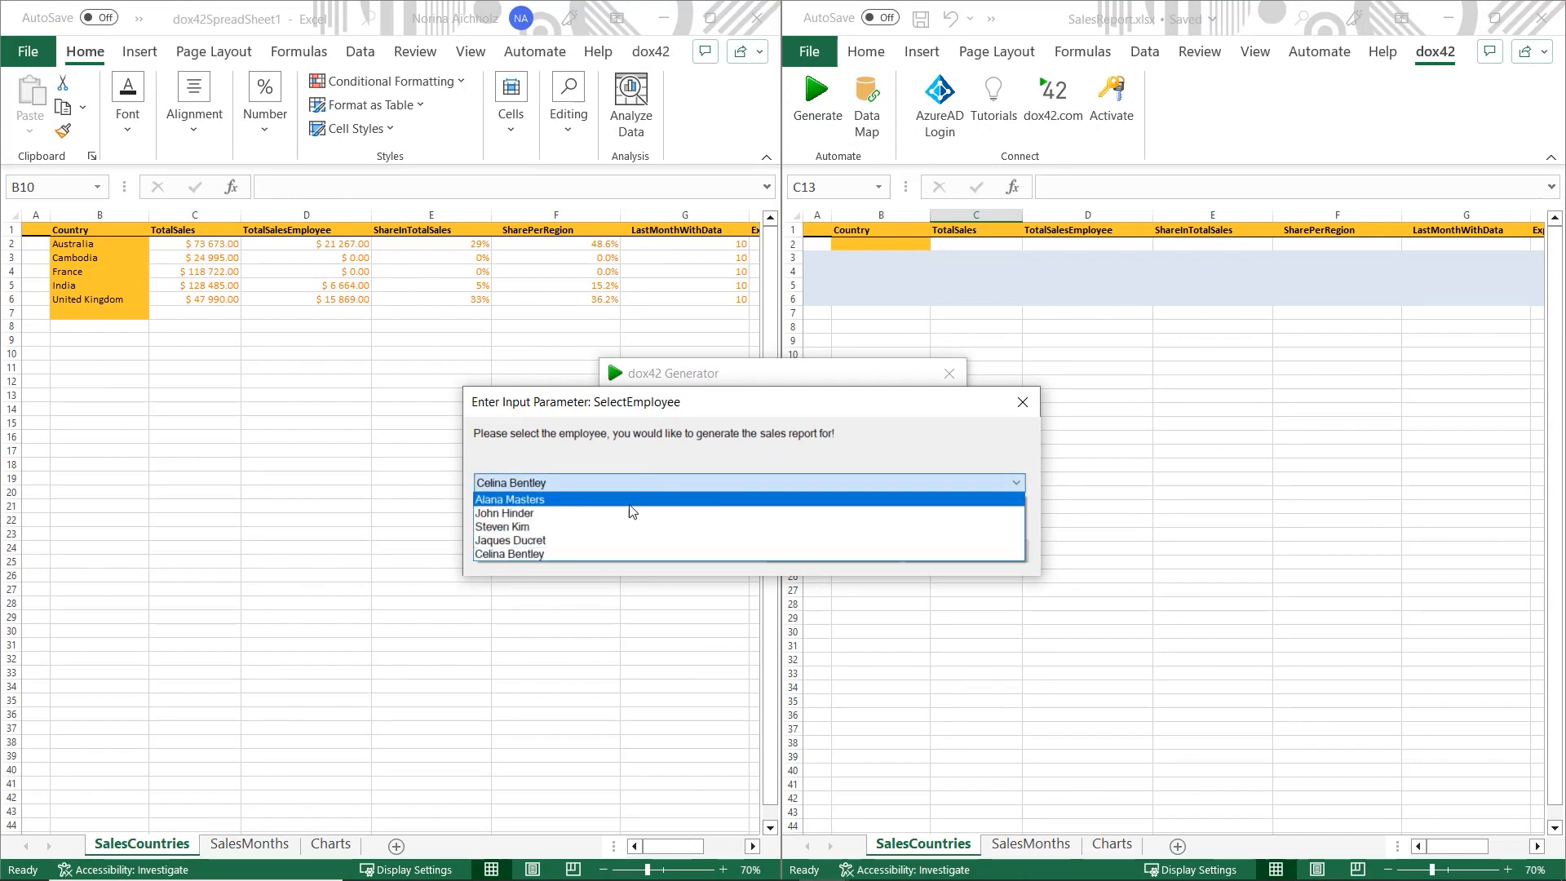
{"action": "left_click", "coordinate": [624, 528]}
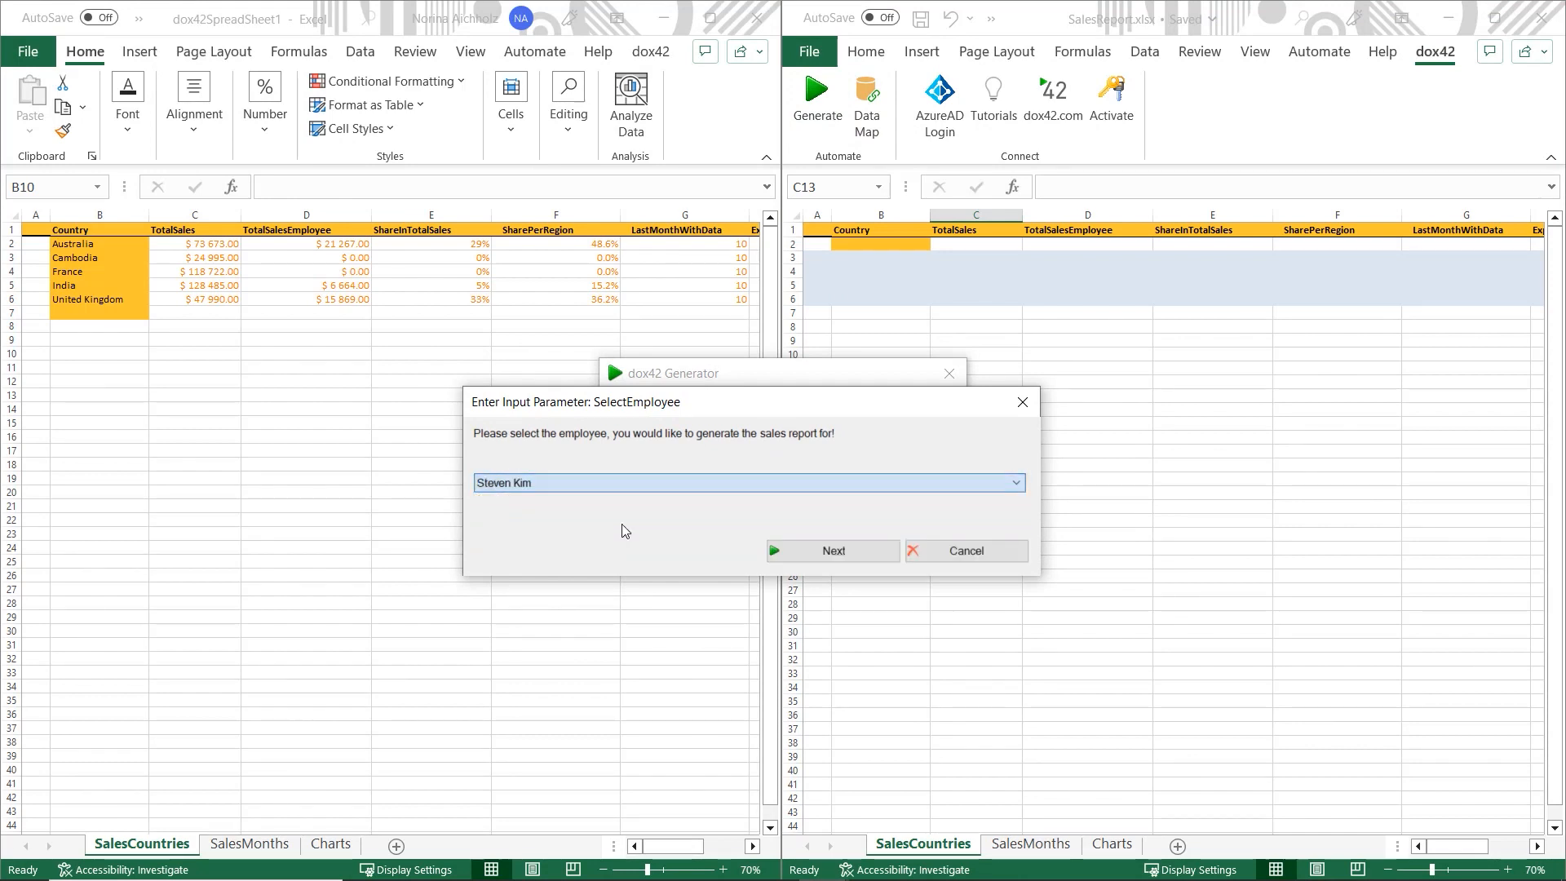
{"action": "left_click", "coordinate": [828, 553]}
{"action": "left_click", "coordinate": [646, 445]}
{"action": "left_click", "coordinate": [601, 471]}
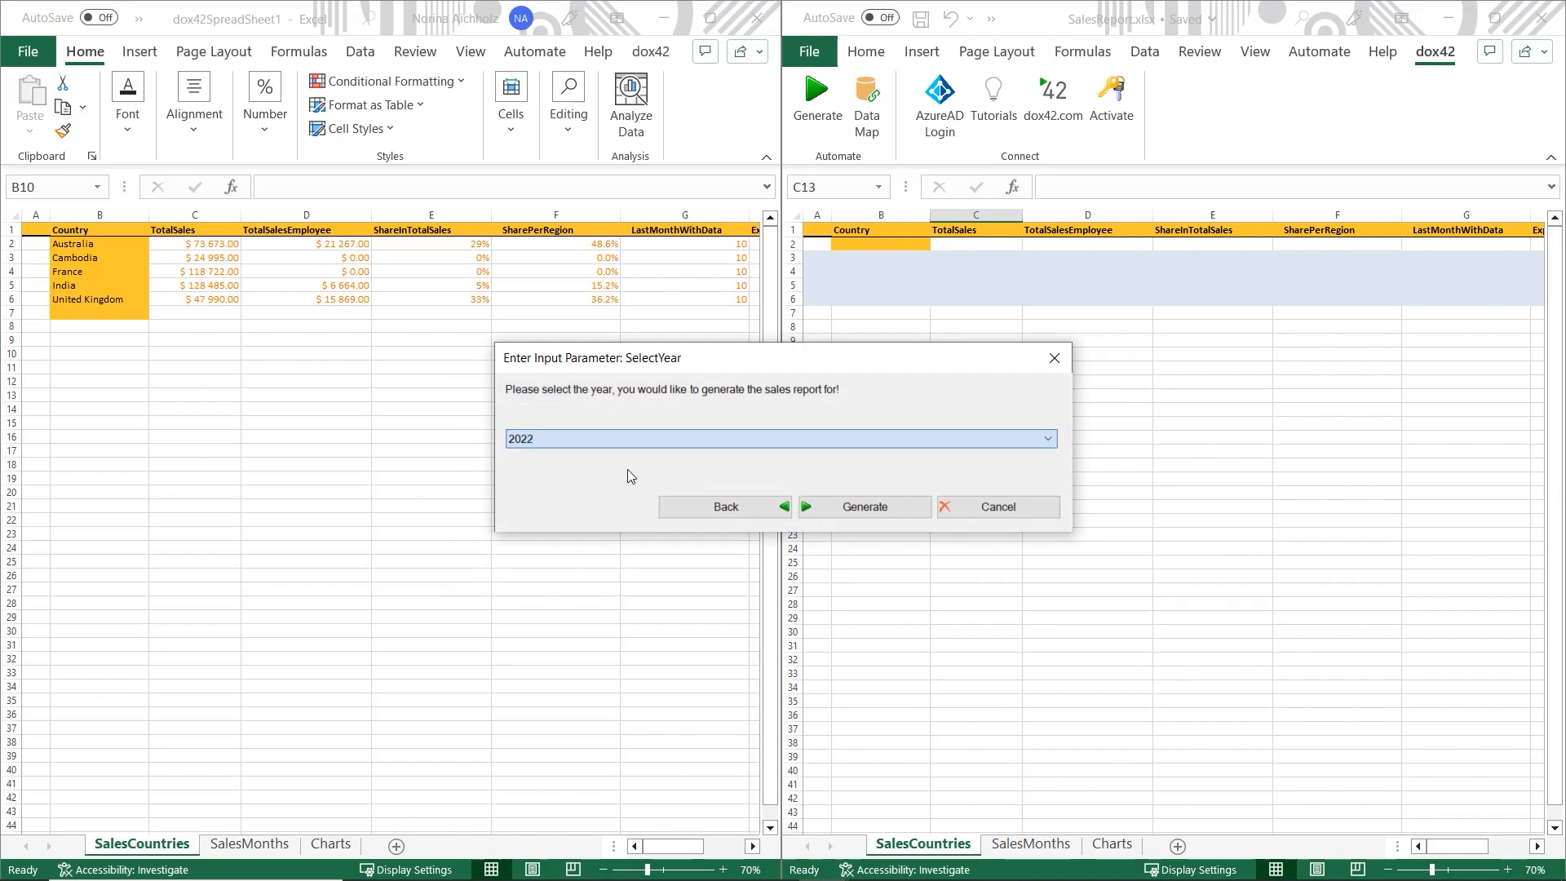
{"action": "left_click", "coordinate": [840, 508]}
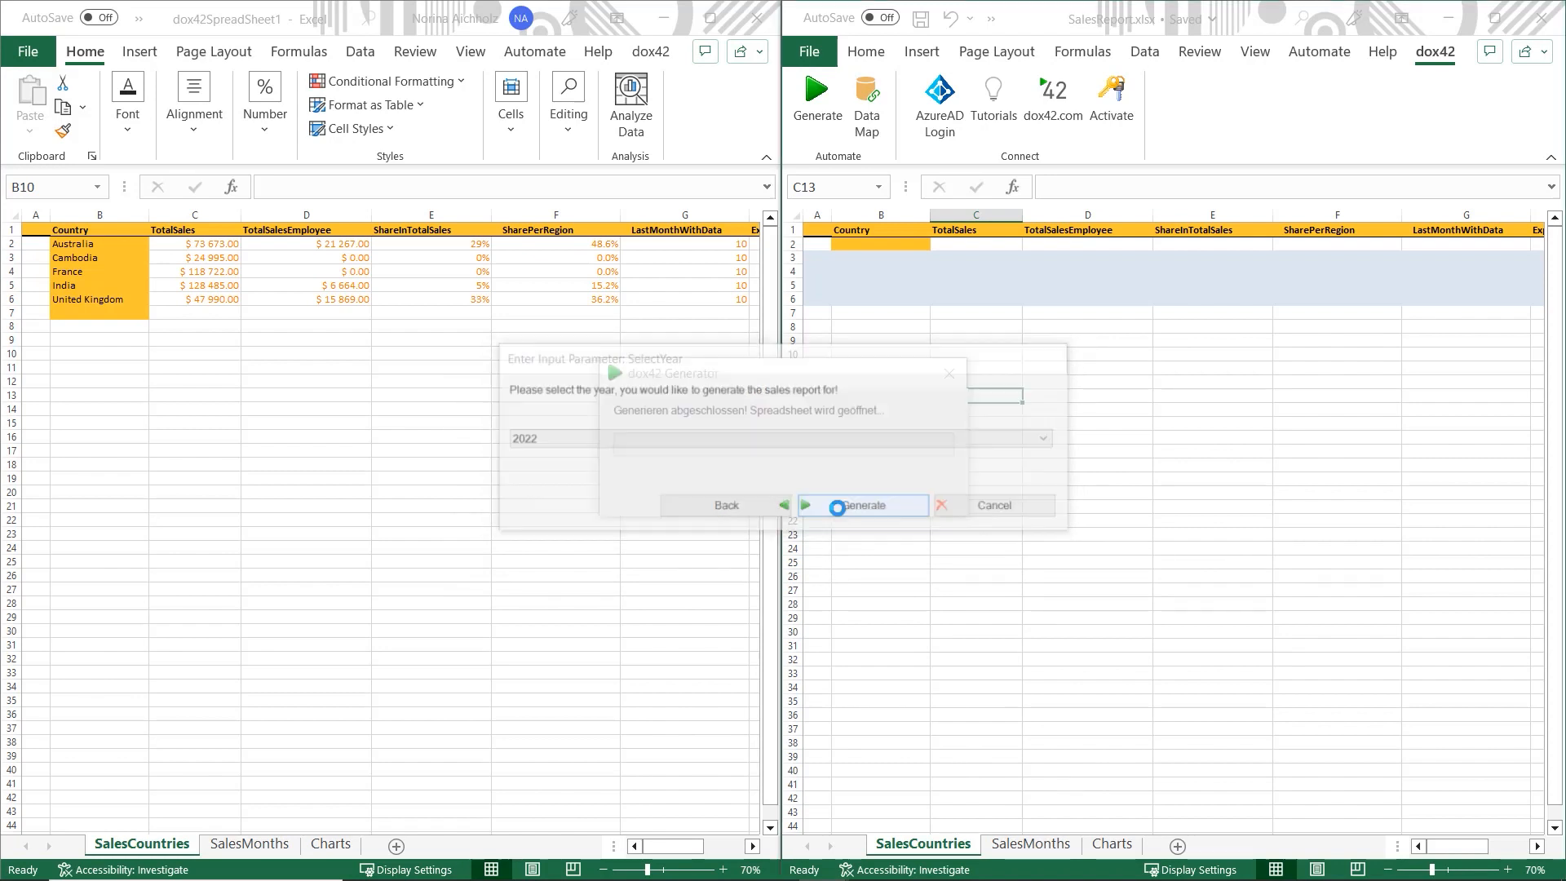
{"action": "left_click_drag", "start_coordinate": [807, 40], "coordinate": [0, 536]}
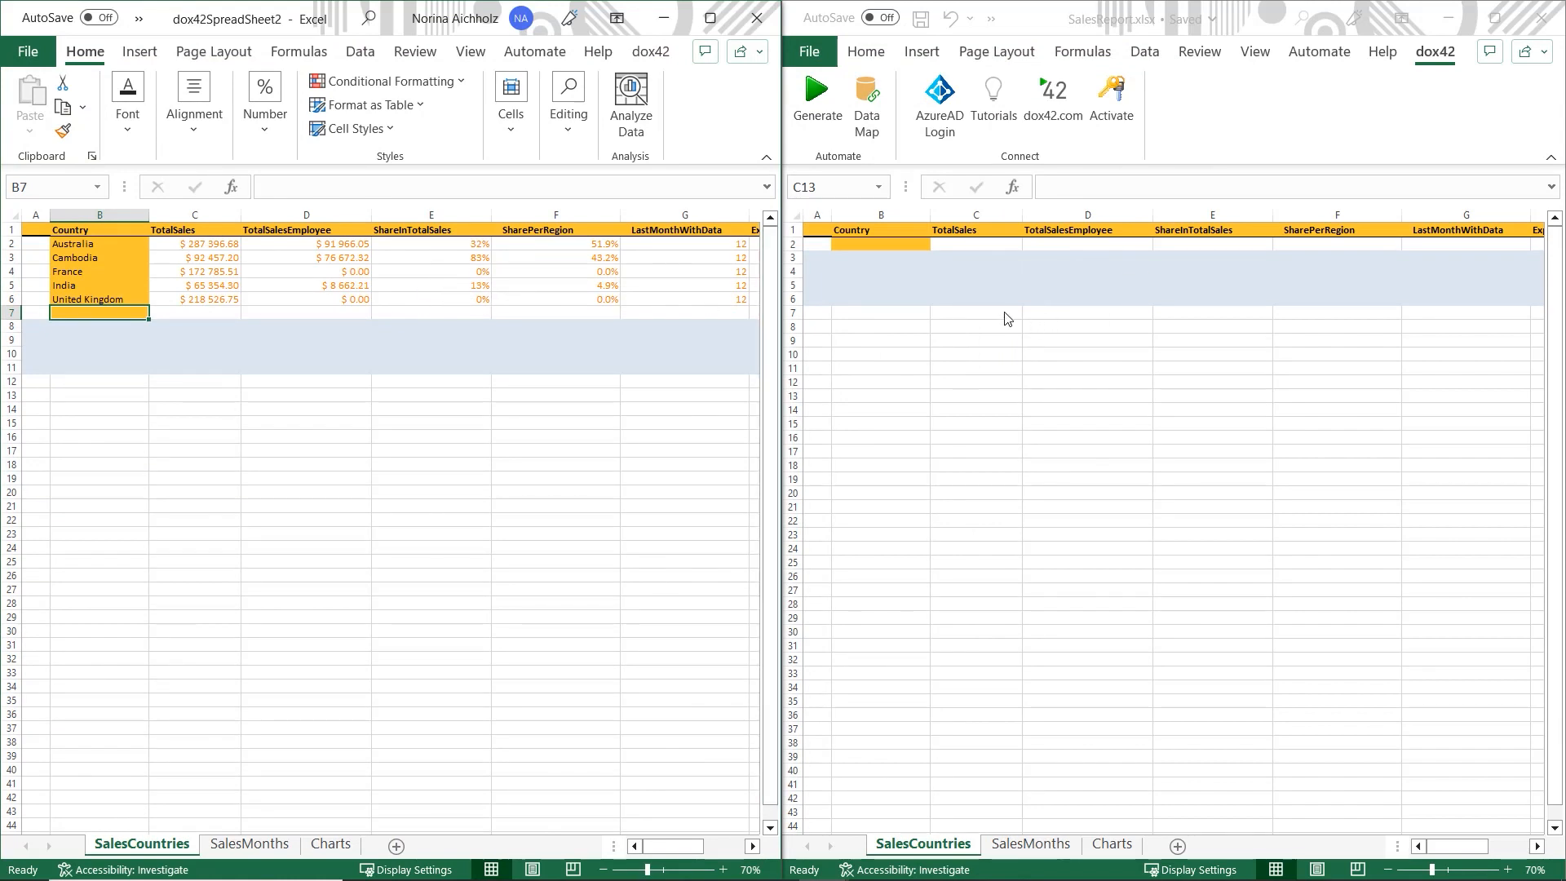
{"action": "left_click", "coordinate": [153, 398]}
- Set rows 3–6 of the SalesReport template back to No Fill and save it
{"action": "left_click", "coordinate": [1008, 436]}
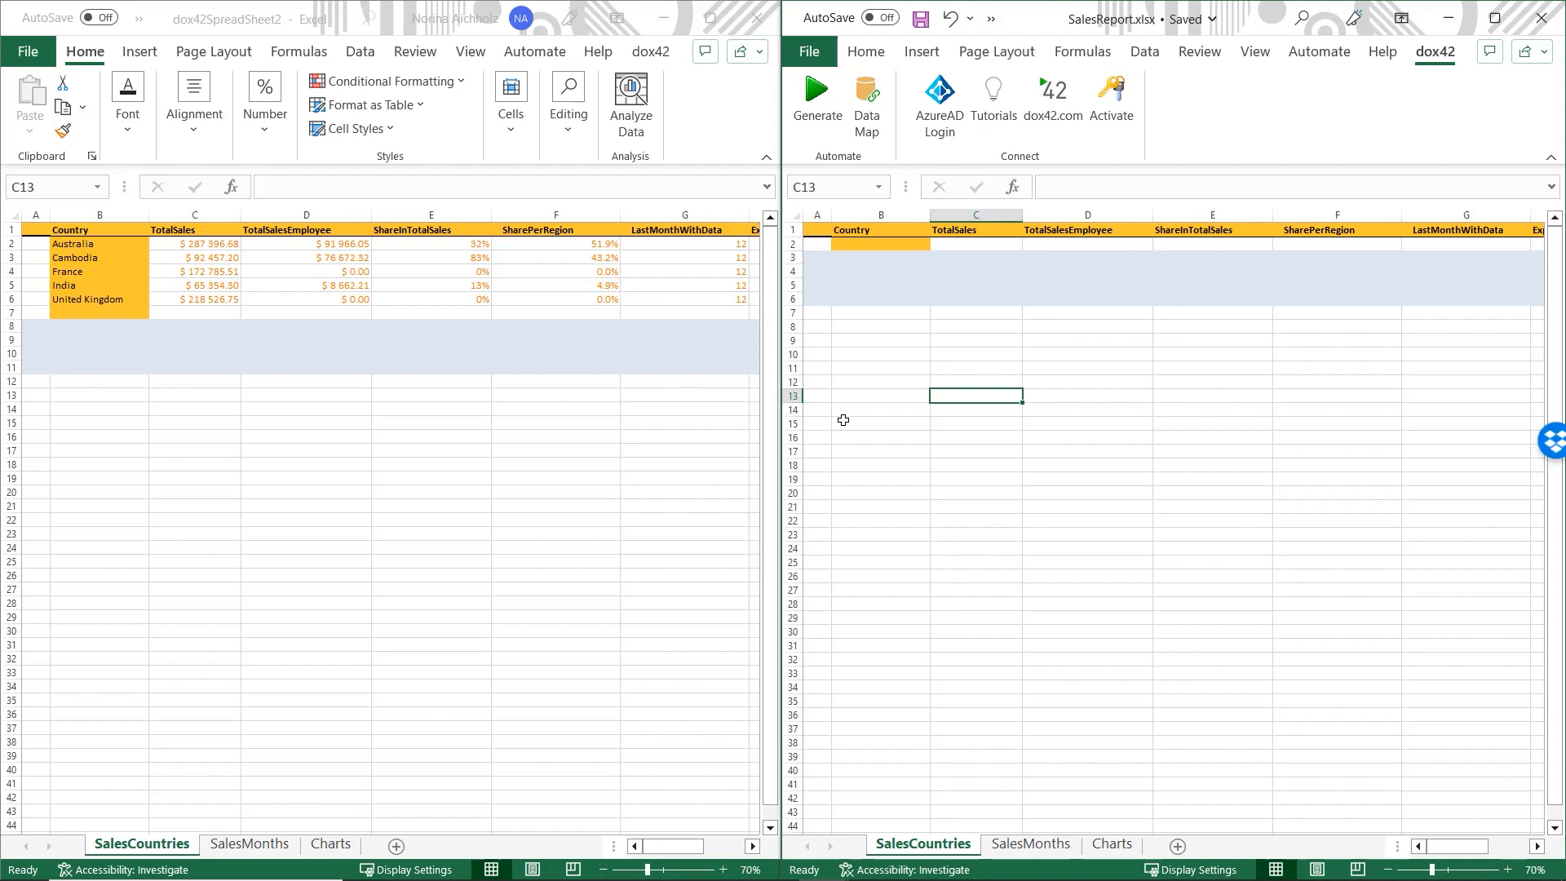
{"action": "left_click", "coordinate": [792, 258]}
{"action": "left_click_drag", "start_coordinate": [789, 302], "coordinate": [790, 303]}
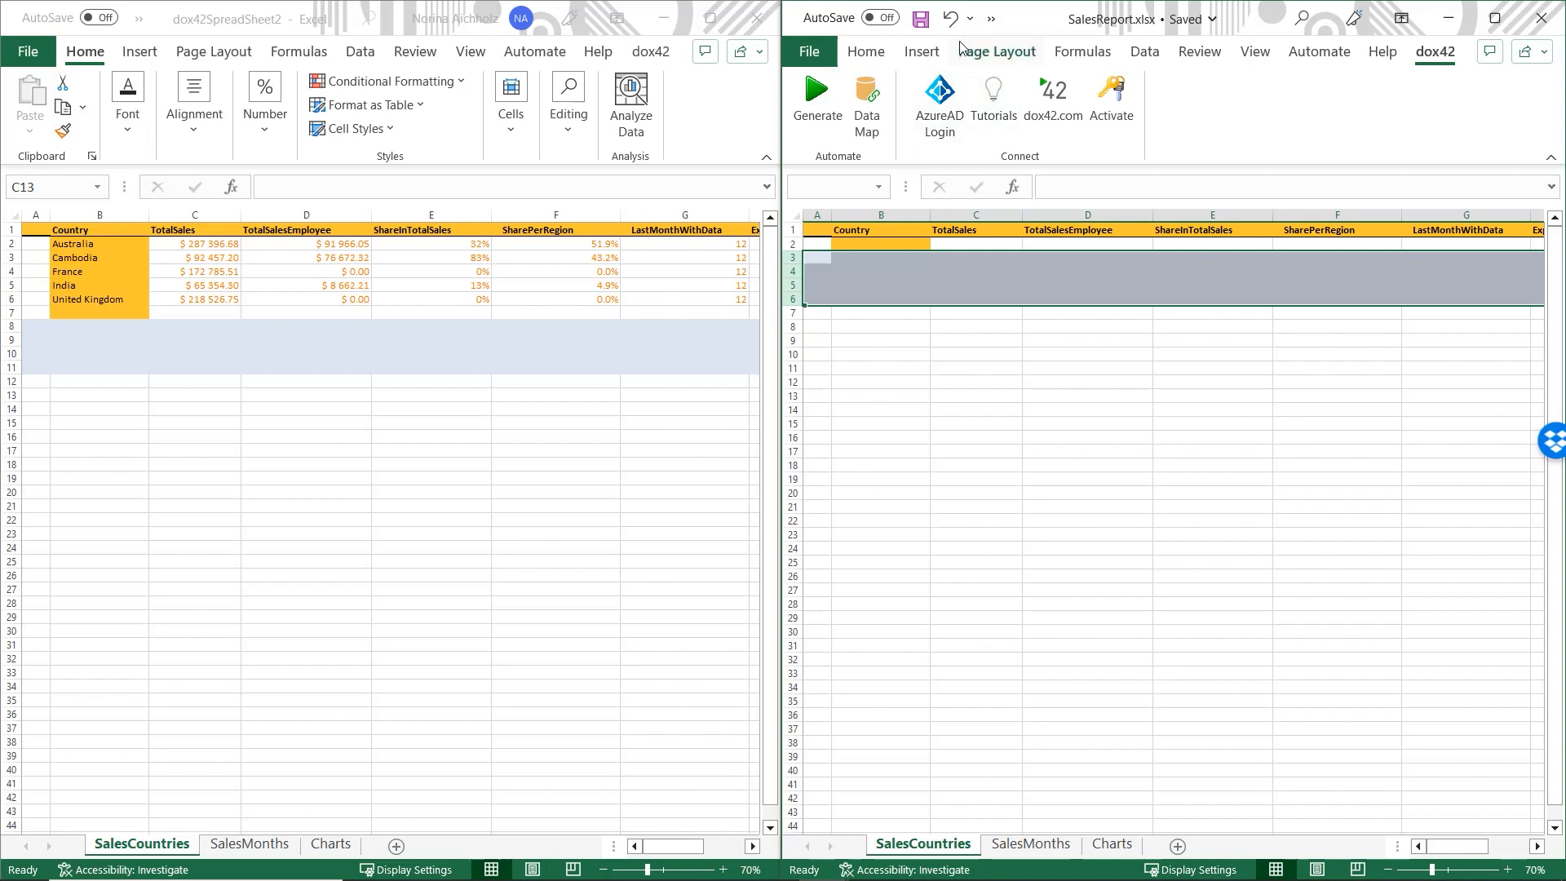
{"action": "left_click", "coordinate": [864, 53]}
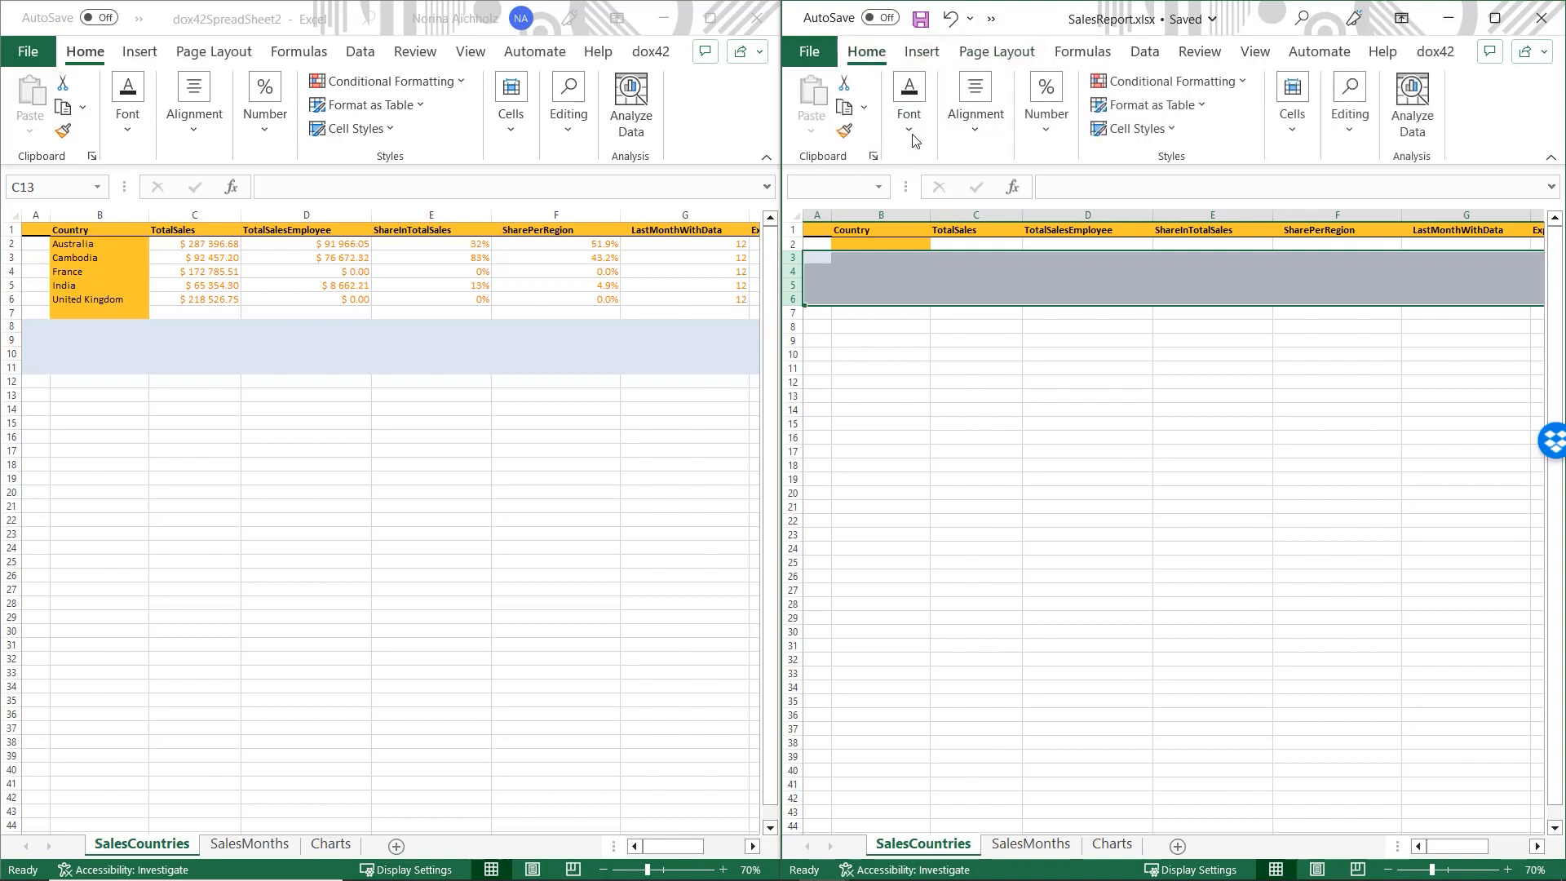
{"action": "left_click", "coordinate": [908, 106]}
{"action": "left_click", "coordinate": [1069, 220]}
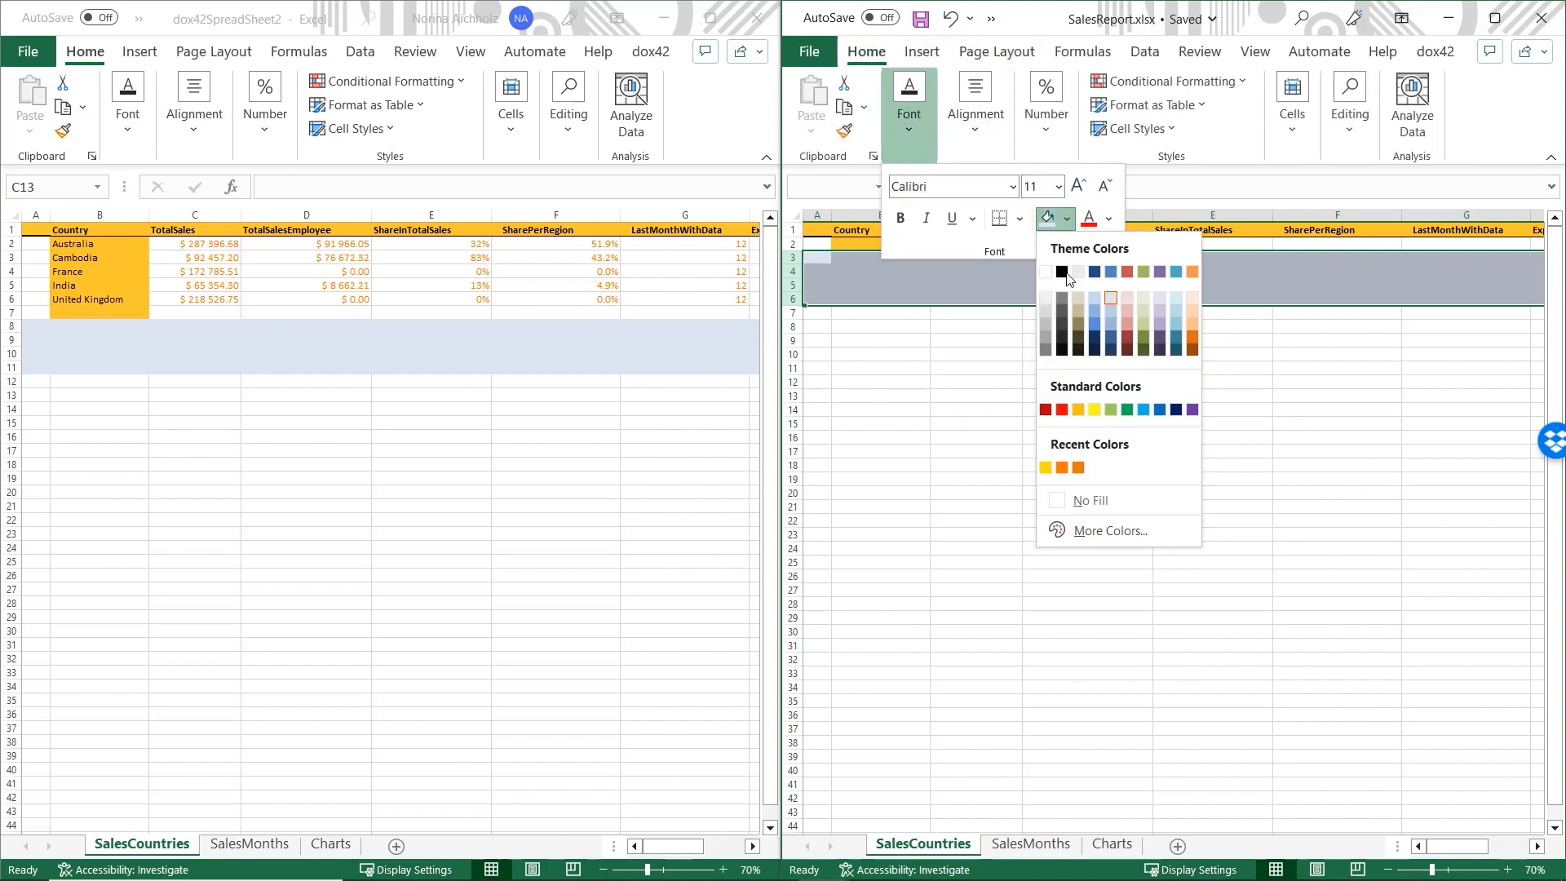
{"action": "left_click", "coordinate": [1068, 495]}
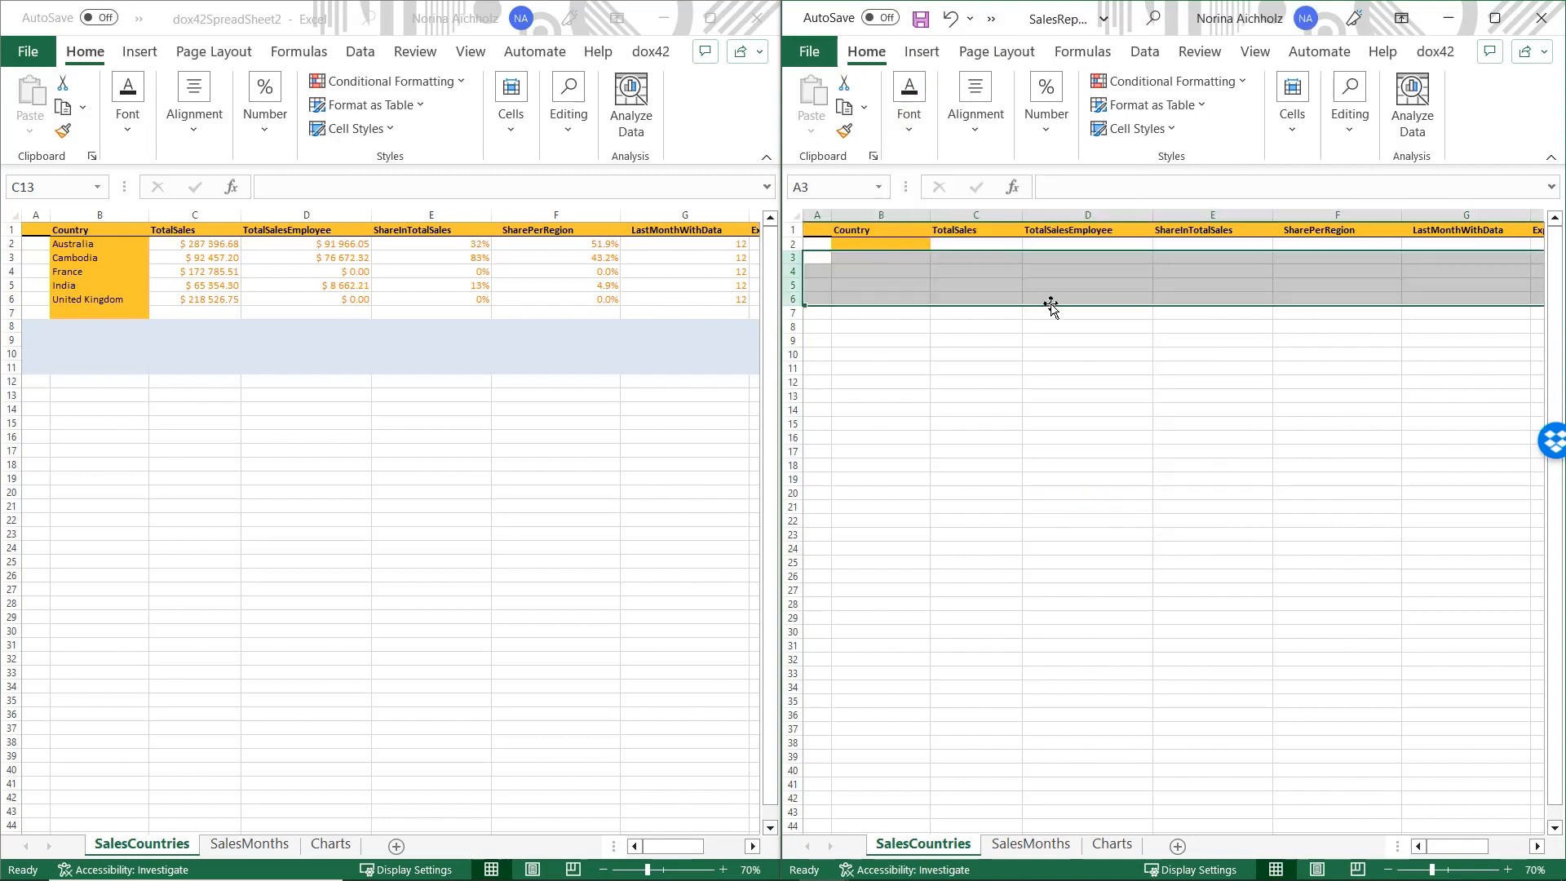
{"action": "left_click", "coordinate": [1061, 357]}
{"action": "left_click", "coordinate": [922, 21]}
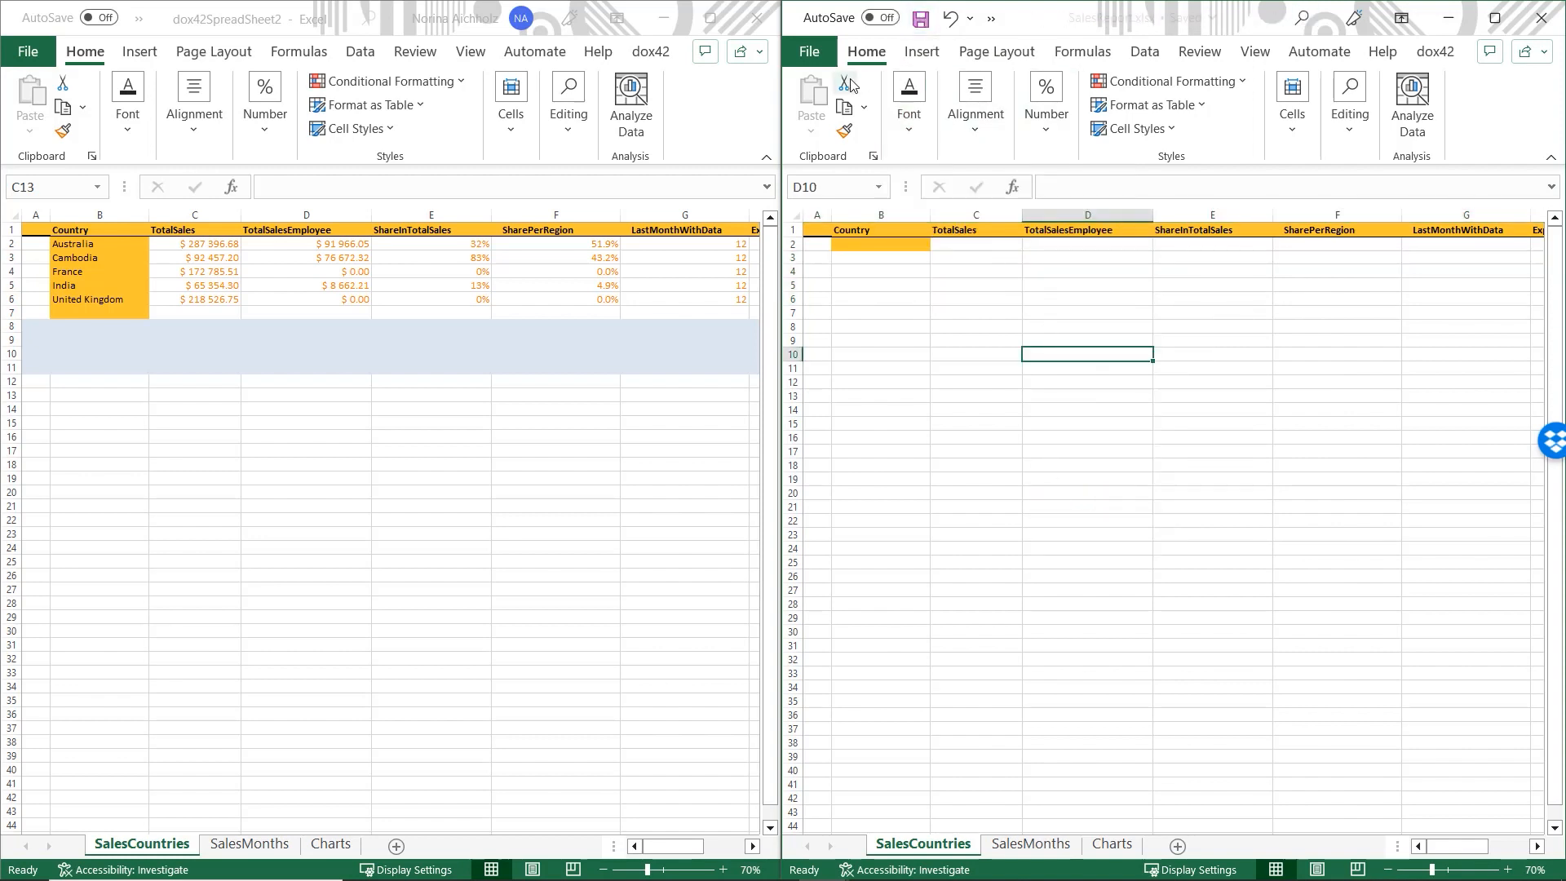
{"action": "left_click", "coordinate": [1437, 51]}
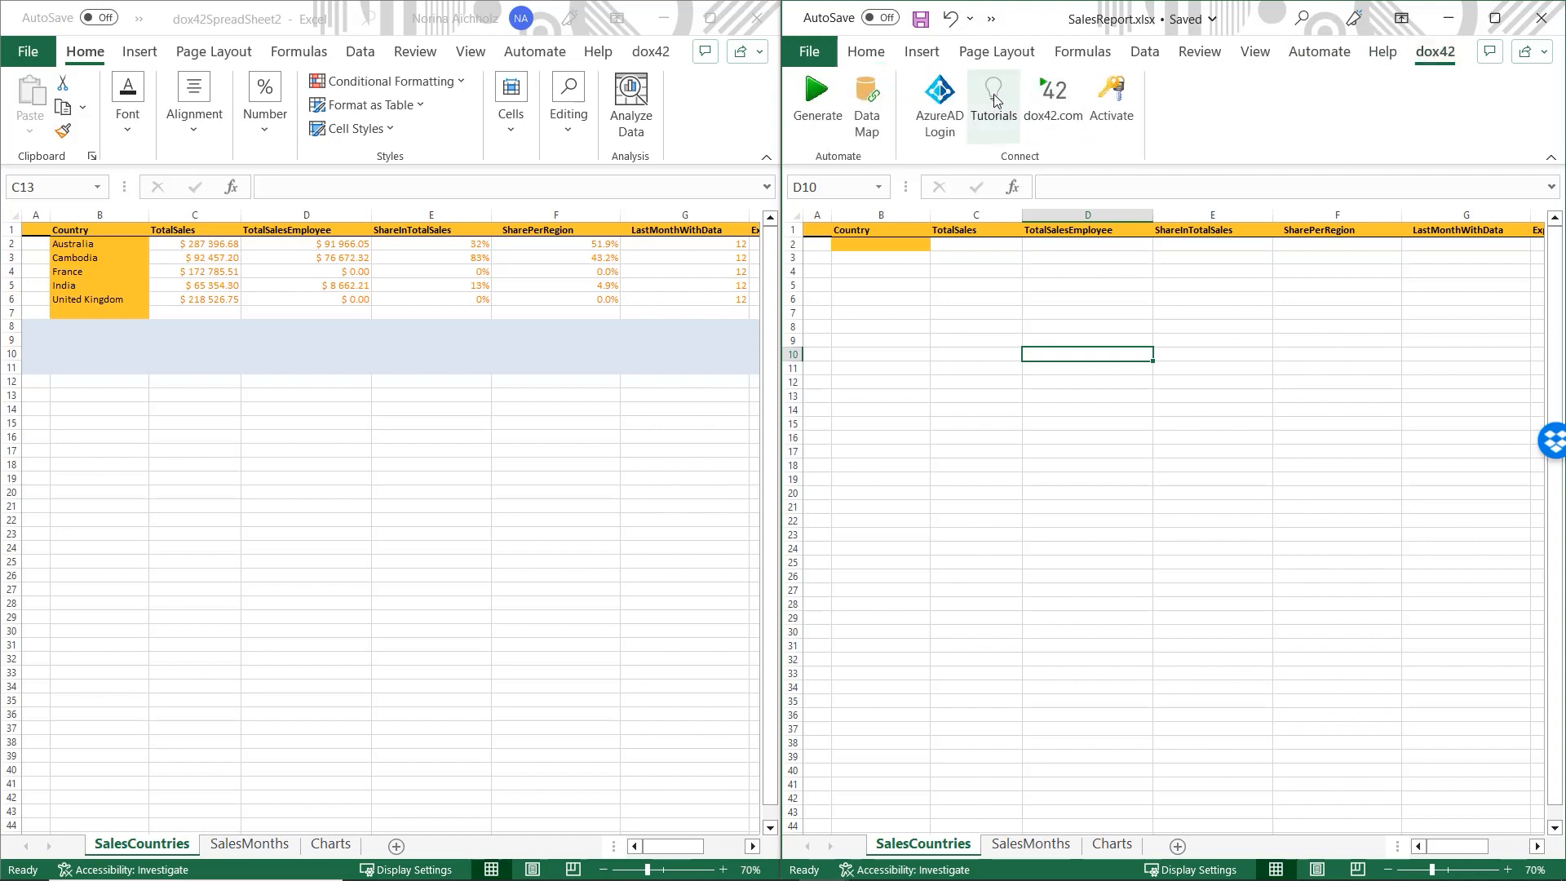
- Load Sales_Report_AllEmp.dm into the Data Map Designer and position the designer window
{"action": "left_click", "coordinate": [866, 104]}
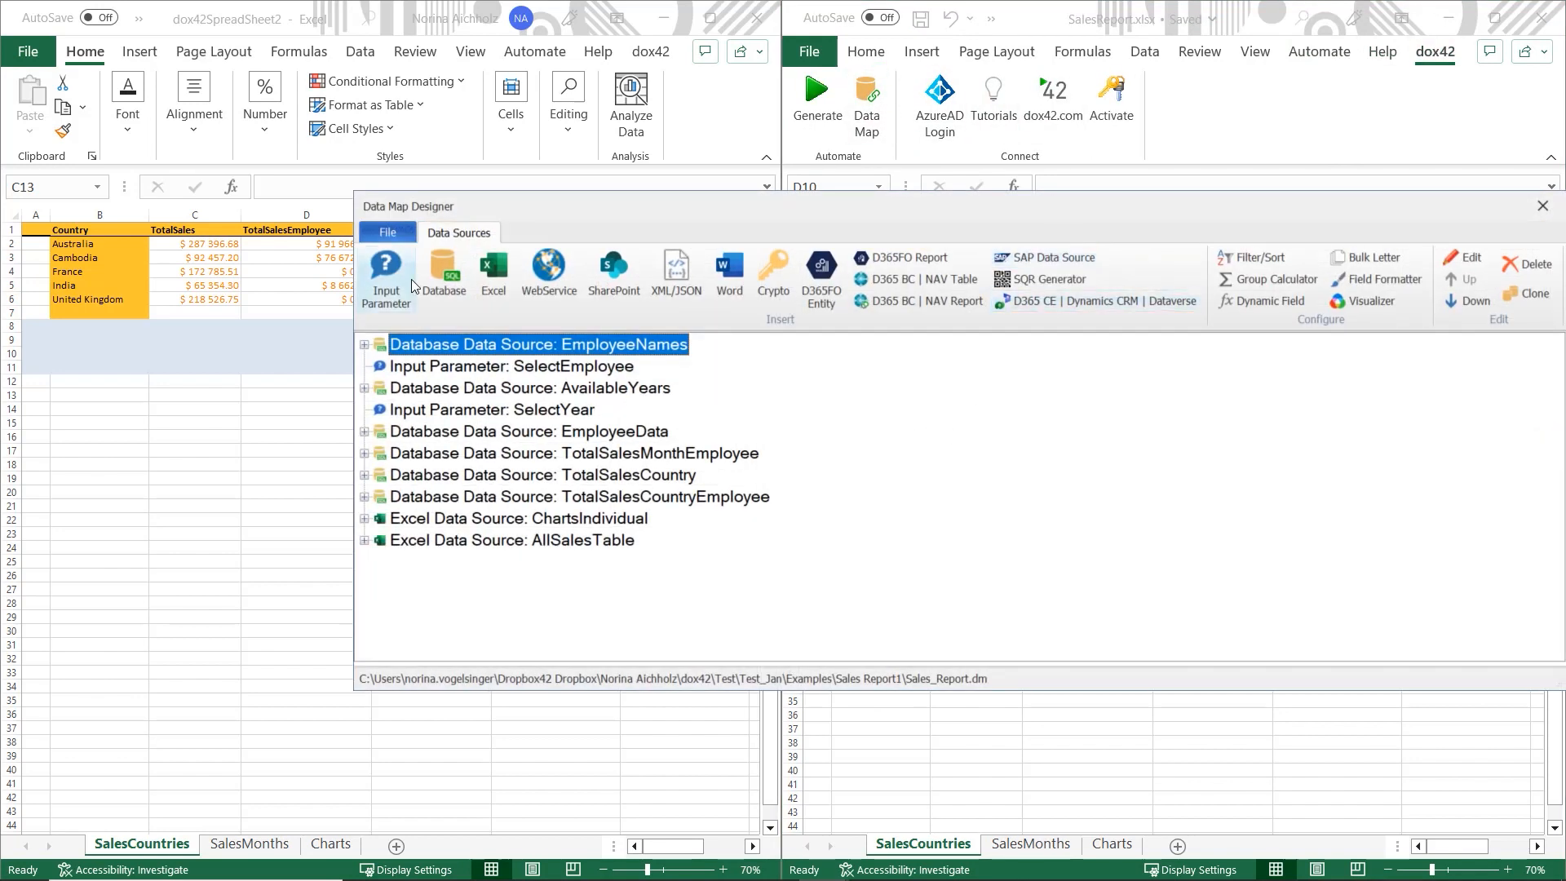
{"action": "left_click", "coordinate": [386, 233]}
{"action": "left_click", "coordinate": [423, 317]}
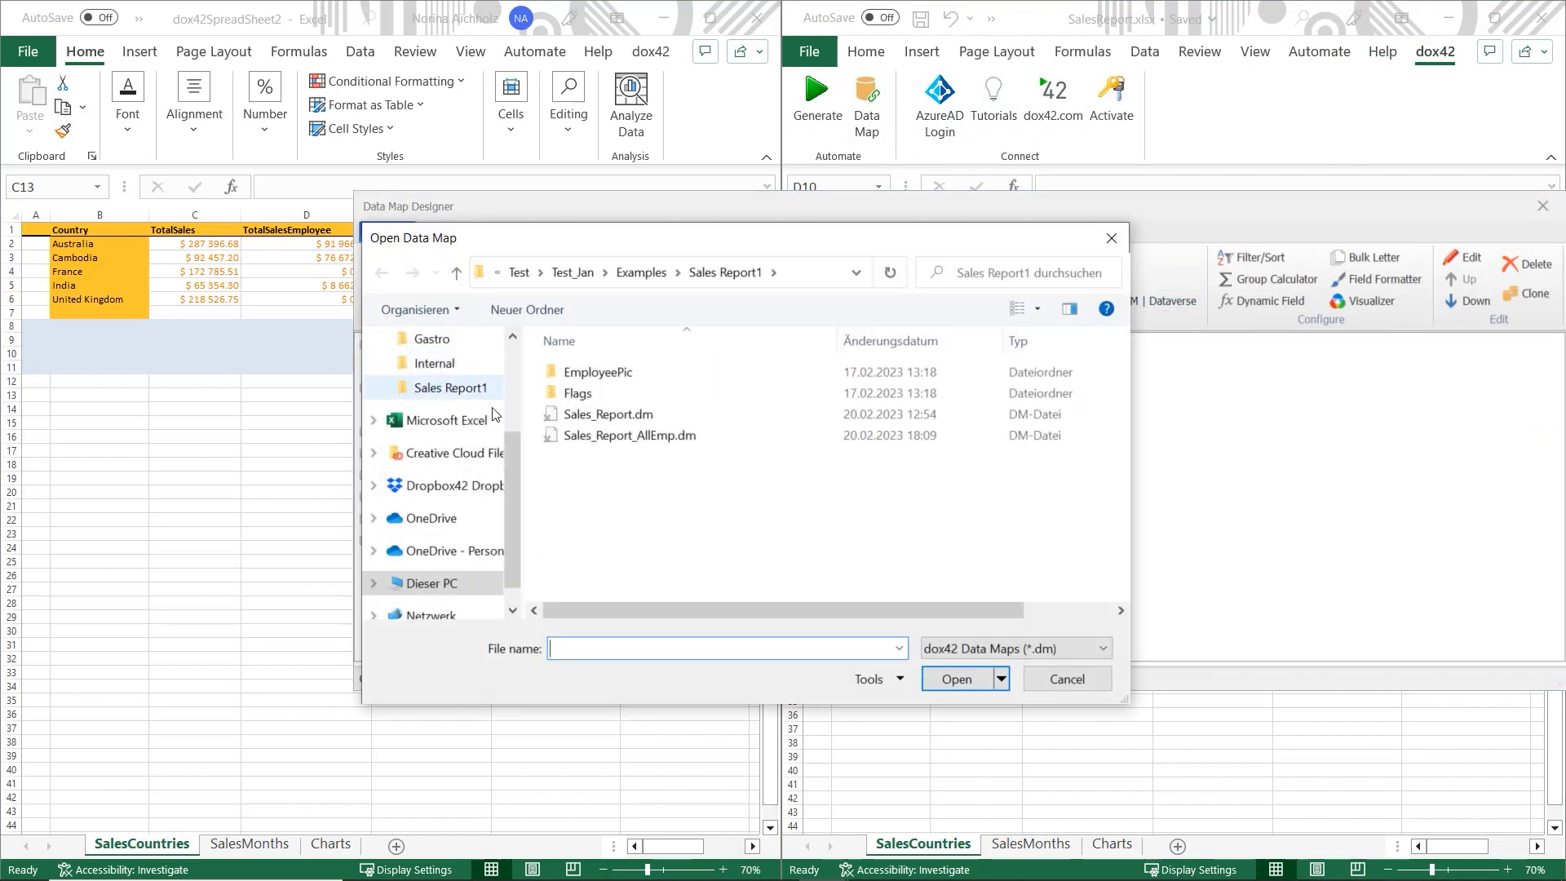
{"action": "double_click", "coordinate": [619, 442]}
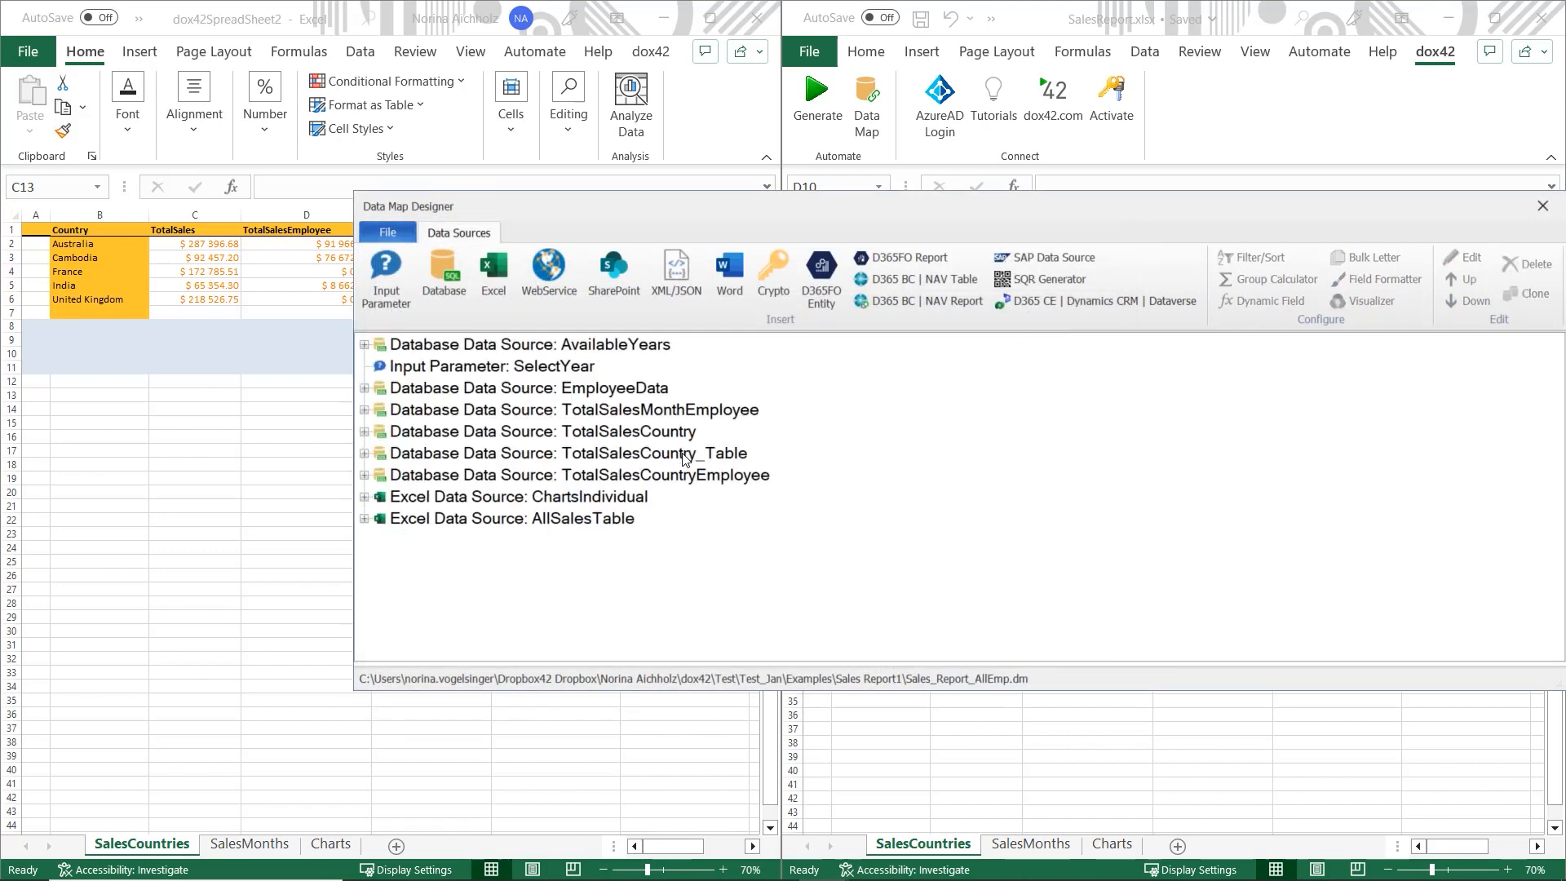
{"action": "left_click_drag", "start_coordinate": [713, 212], "coordinate": [683, 511]}
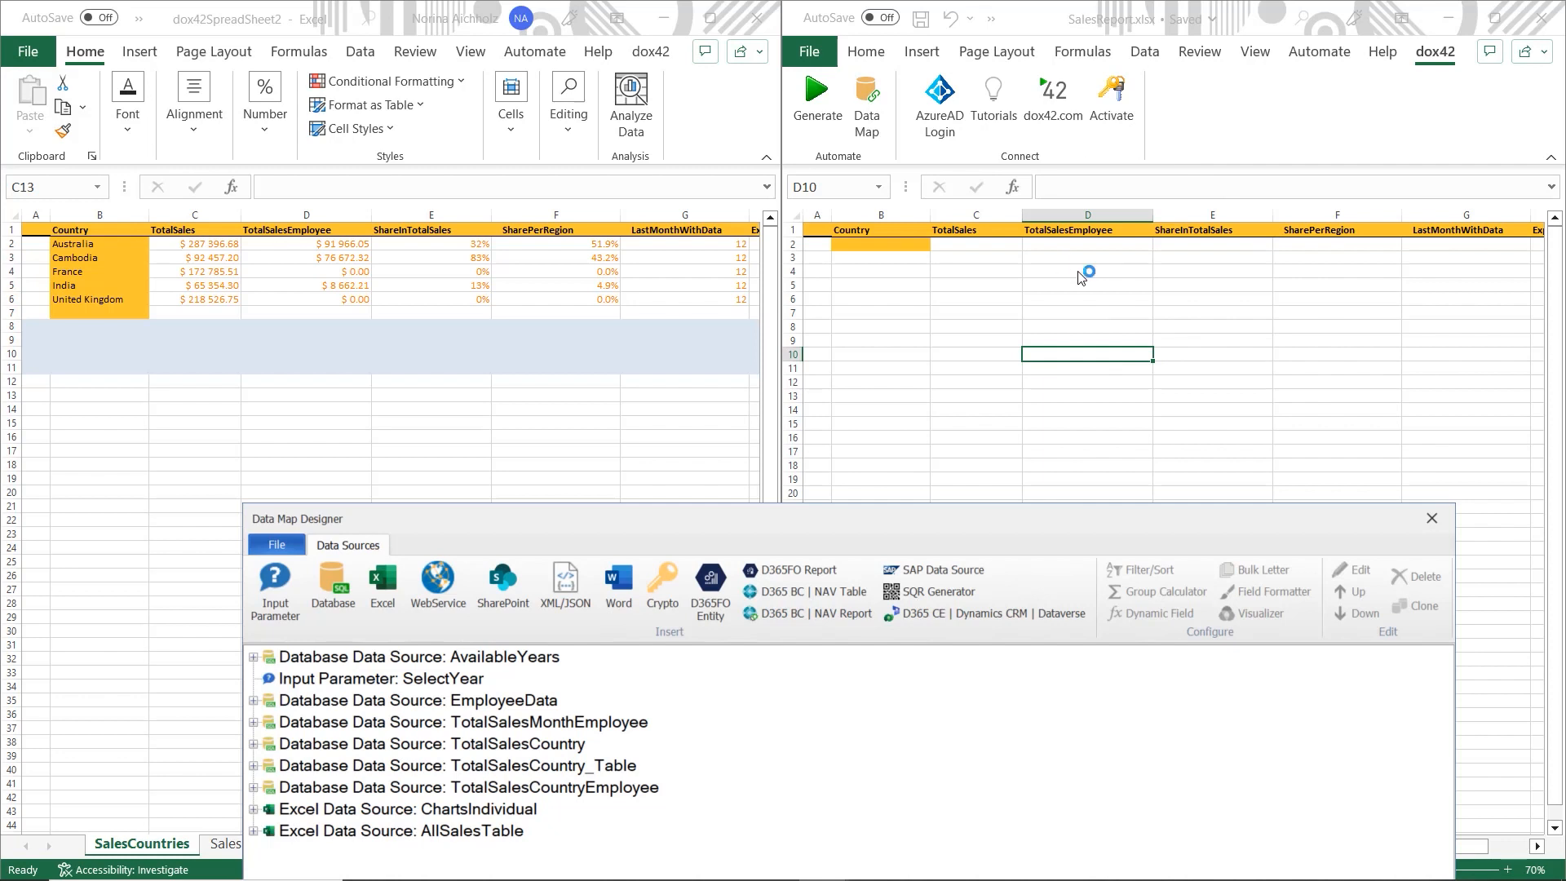
{"action": "left_click_drag", "start_coordinate": [1002, 547], "coordinate": [887, 230]}
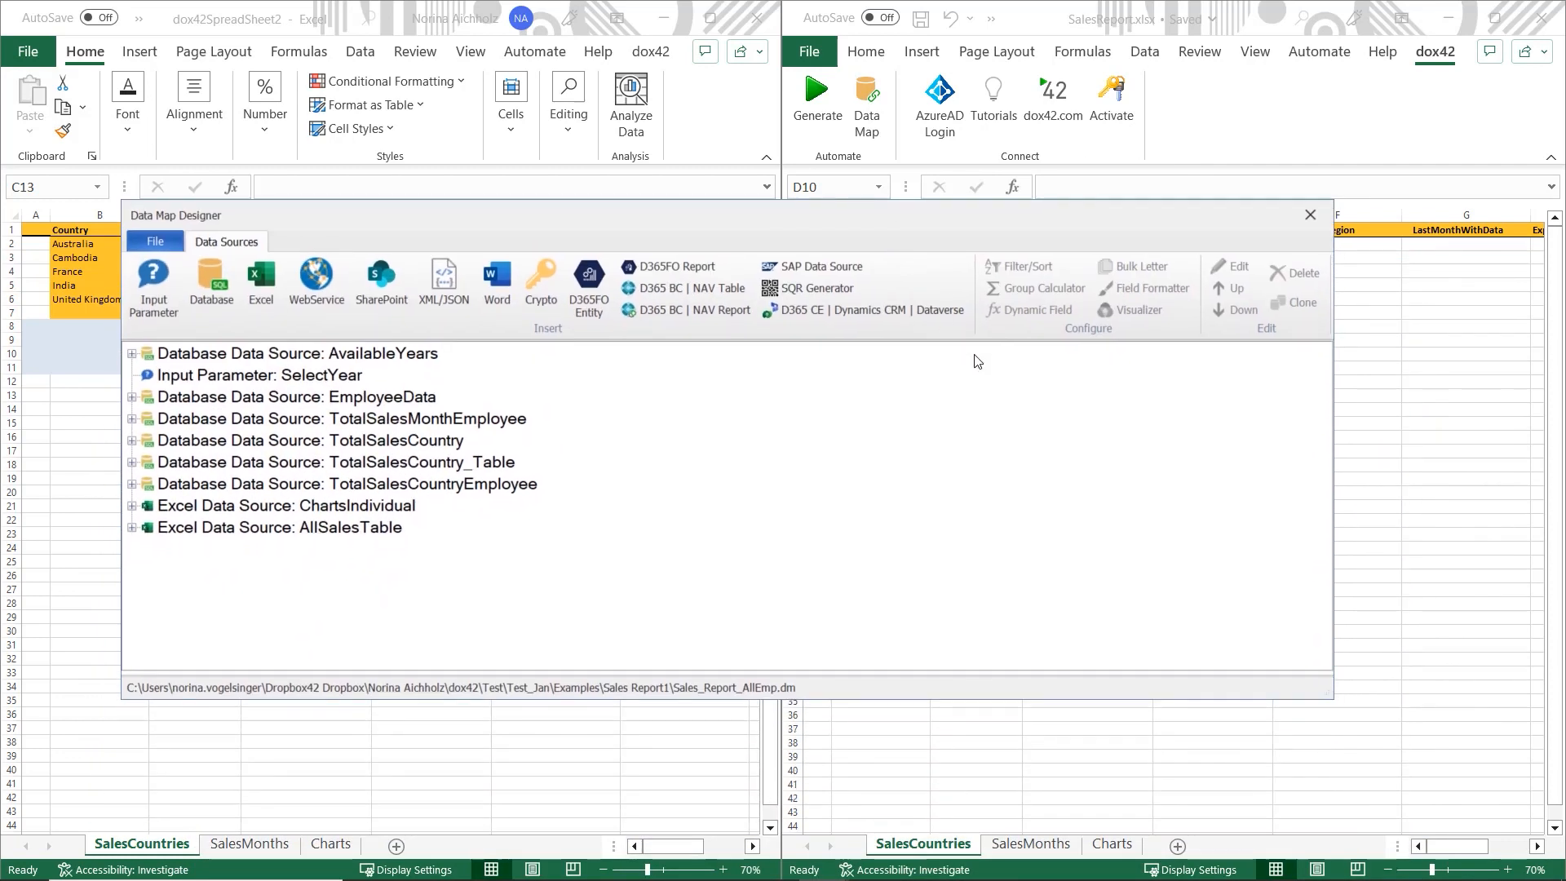
{"action": "left_click_drag", "start_coordinate": [1142, 242], "coordinate": [1336, 241]}
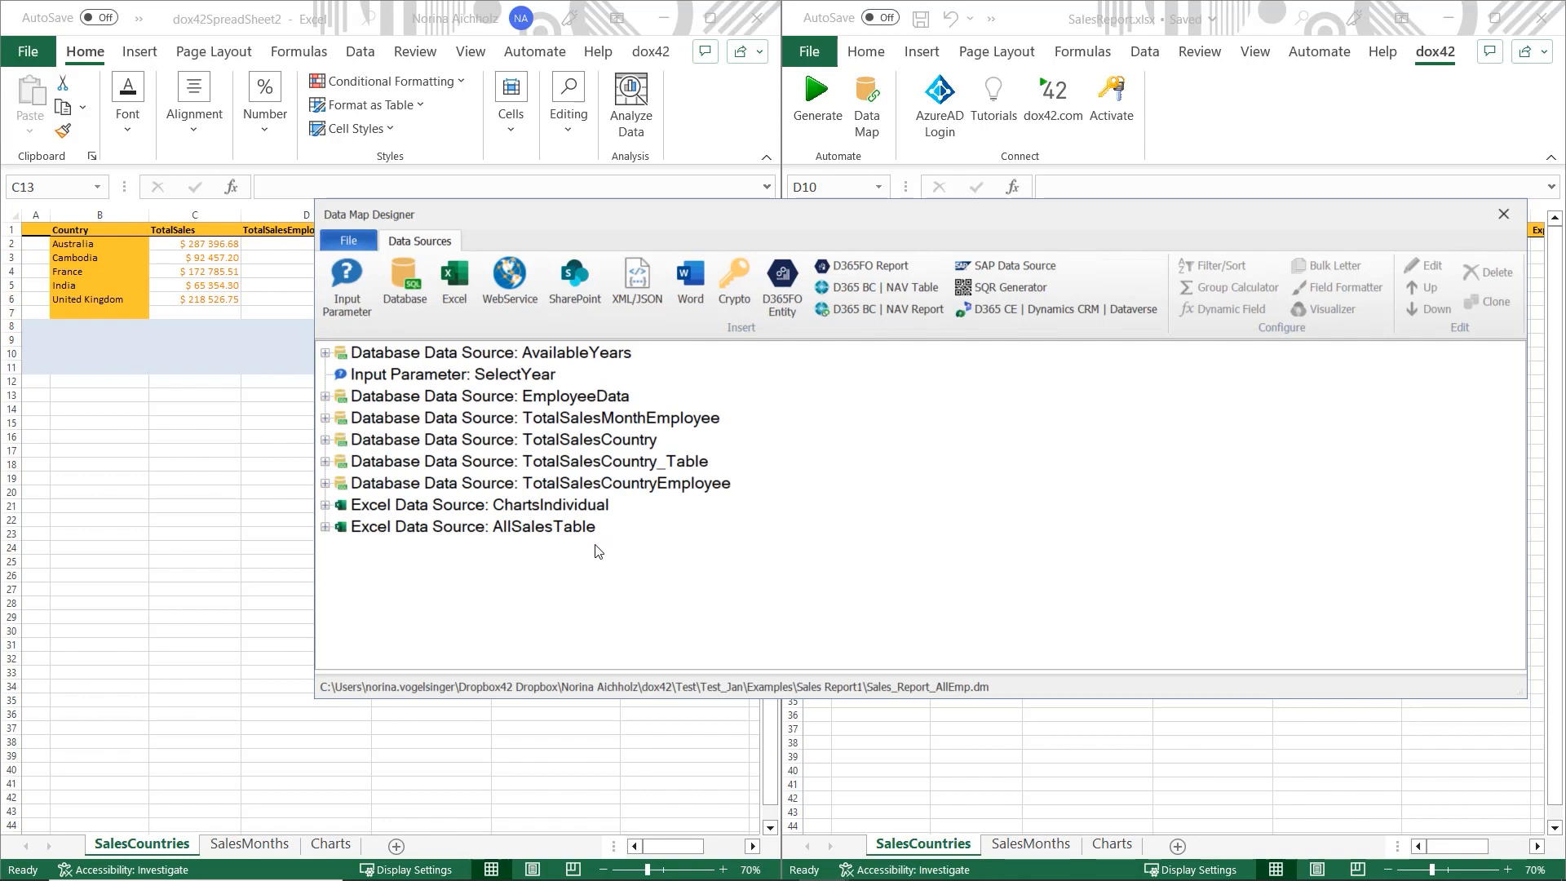
{"action": "left_click_drag", "start_coordinate": [800, 213], "coordinate": [814, 162]}
- Open AllSalesTable settings, enlarging the rules grid and widening the Copy Worksheet and Target Range columns
{"action": "double_click", "coordinate": [534, 480]}
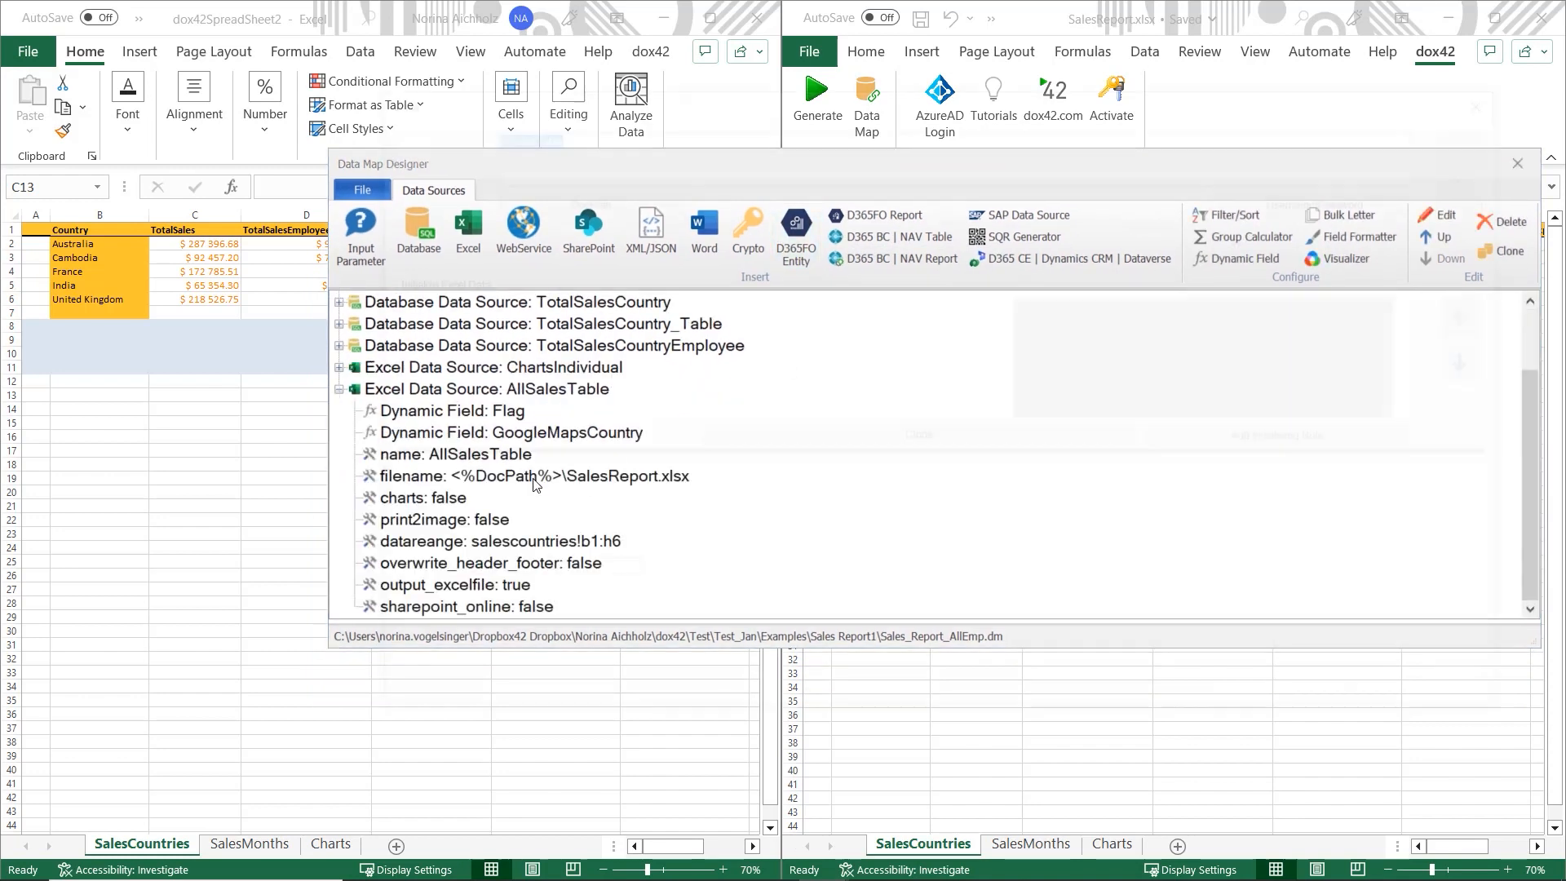
{"action": "left_click_drag", "start_coordinate": [718, 451], "coordinate": [706, 506]}
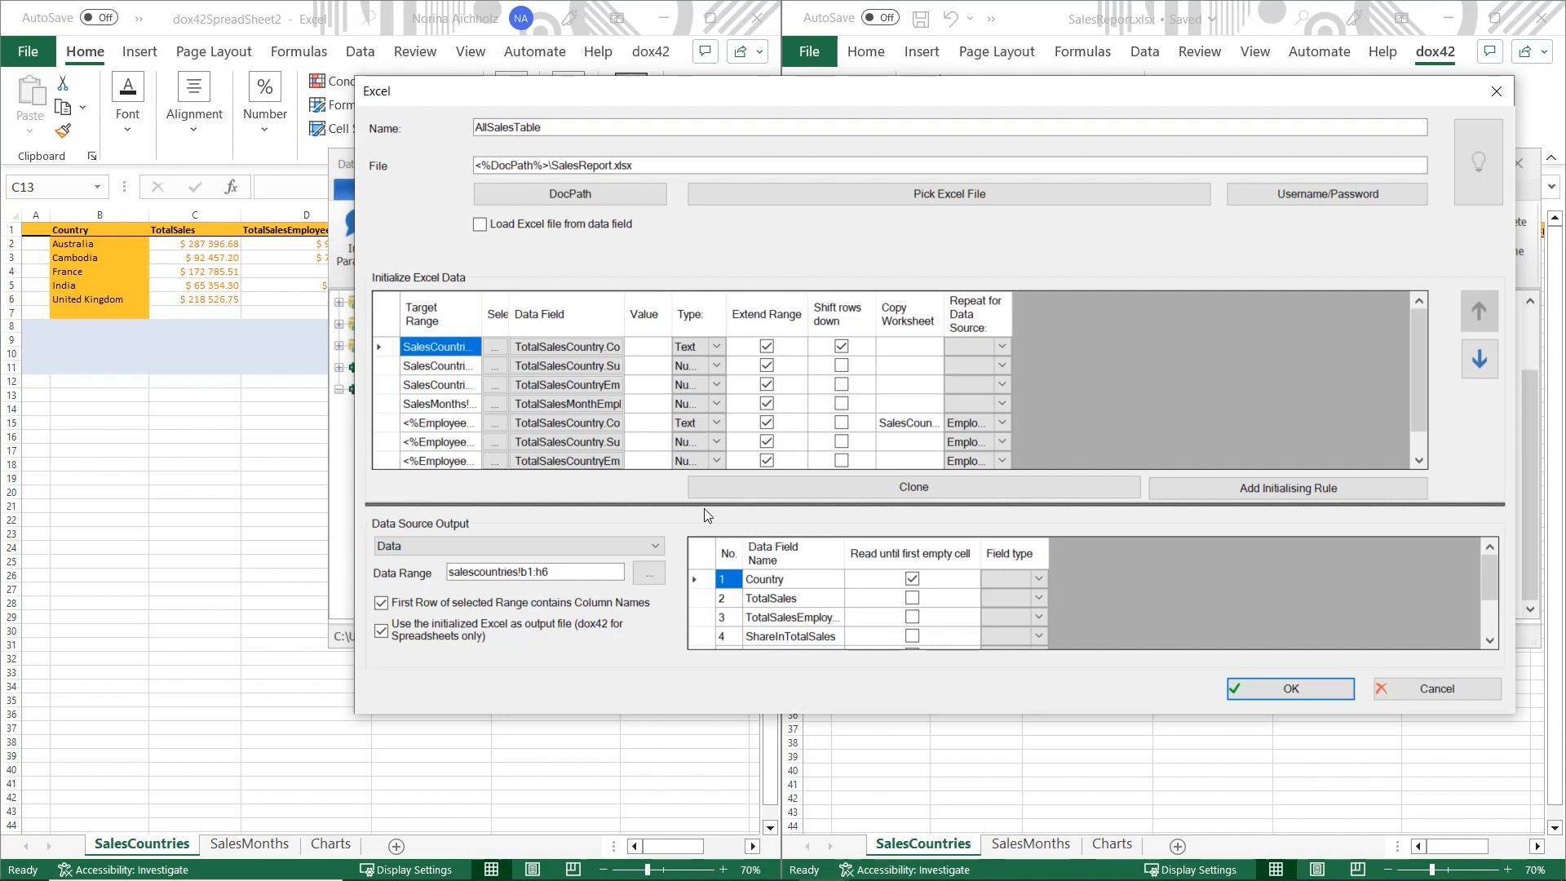
{"action": "left_click_drag", "start_coordinate": [704, 508], "coordinate": [693, 545]}
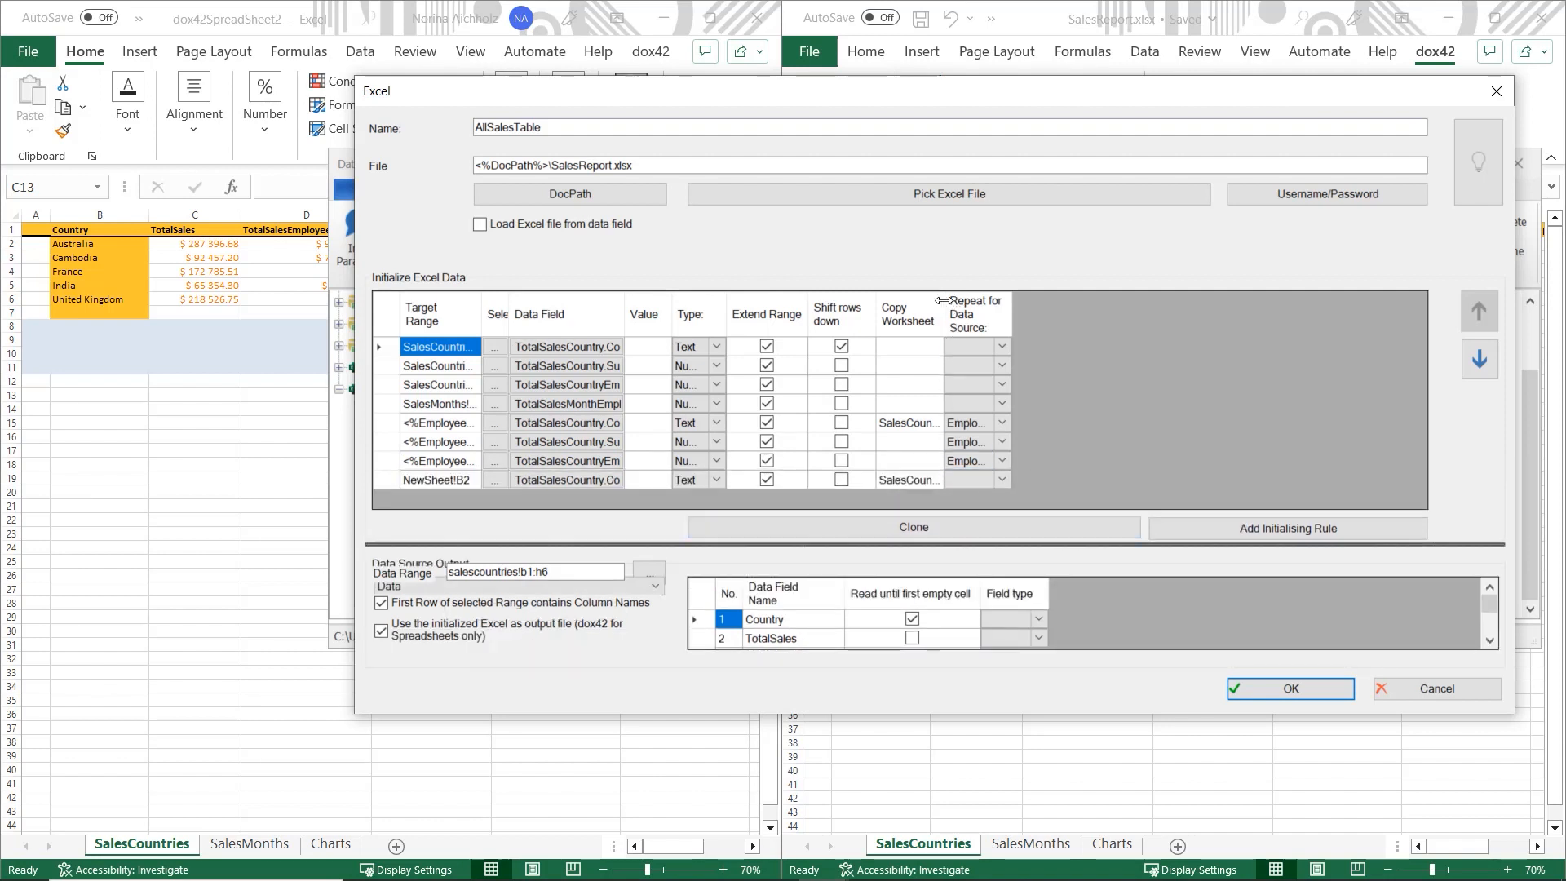
{"action": "left_click_drag", "start_coordinate": [944, 301], "coordinate": [1069, 301]}
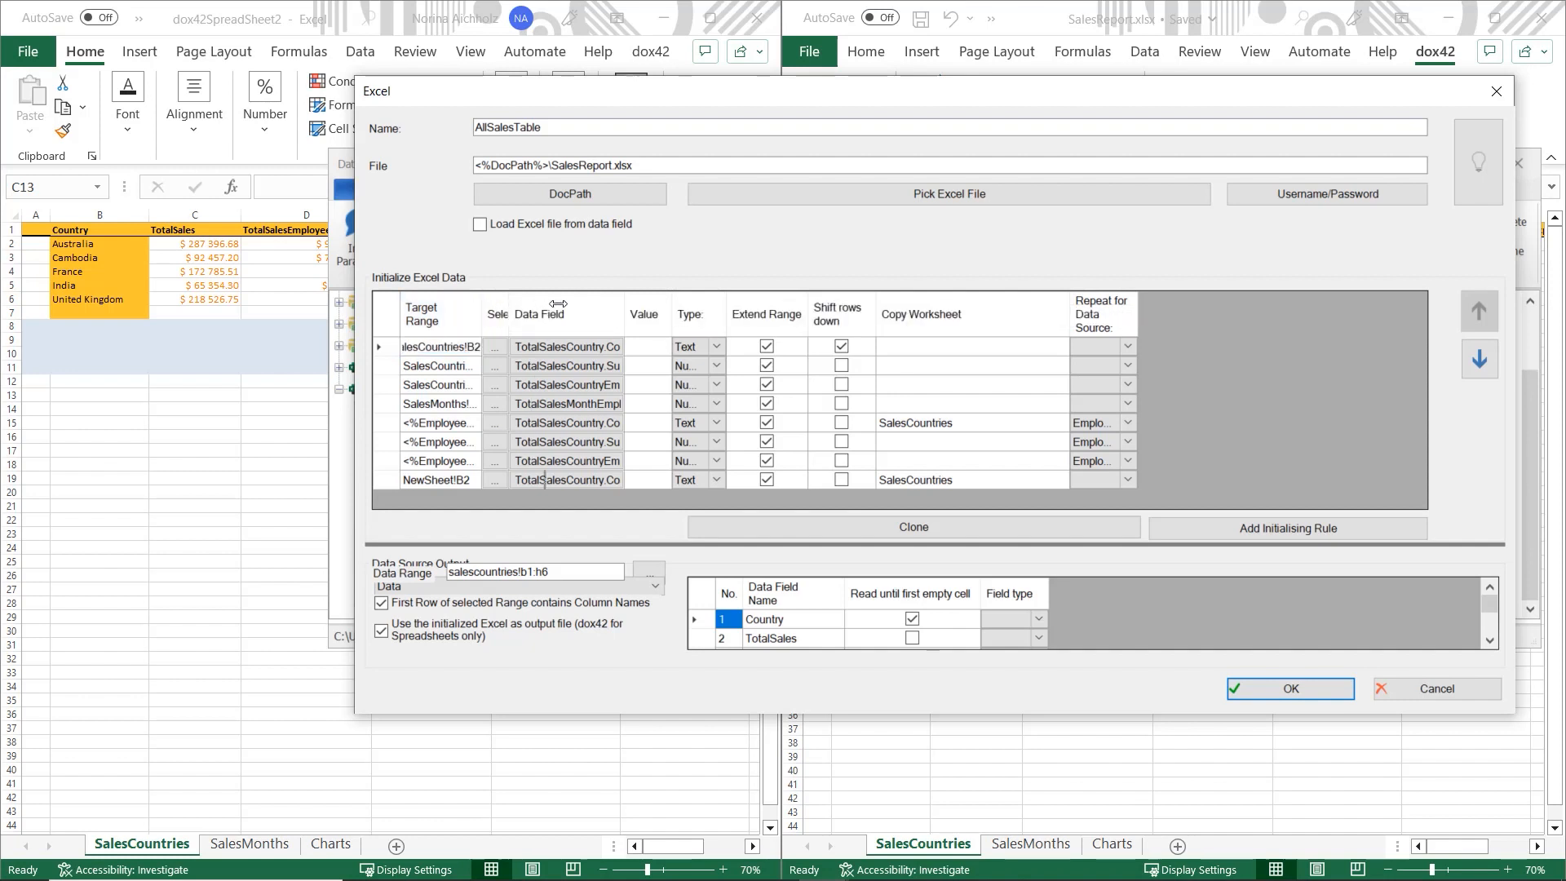
{"action": "left_click_drag", "start_coordinate": [479, 303], "coordinate": [608, 303]}
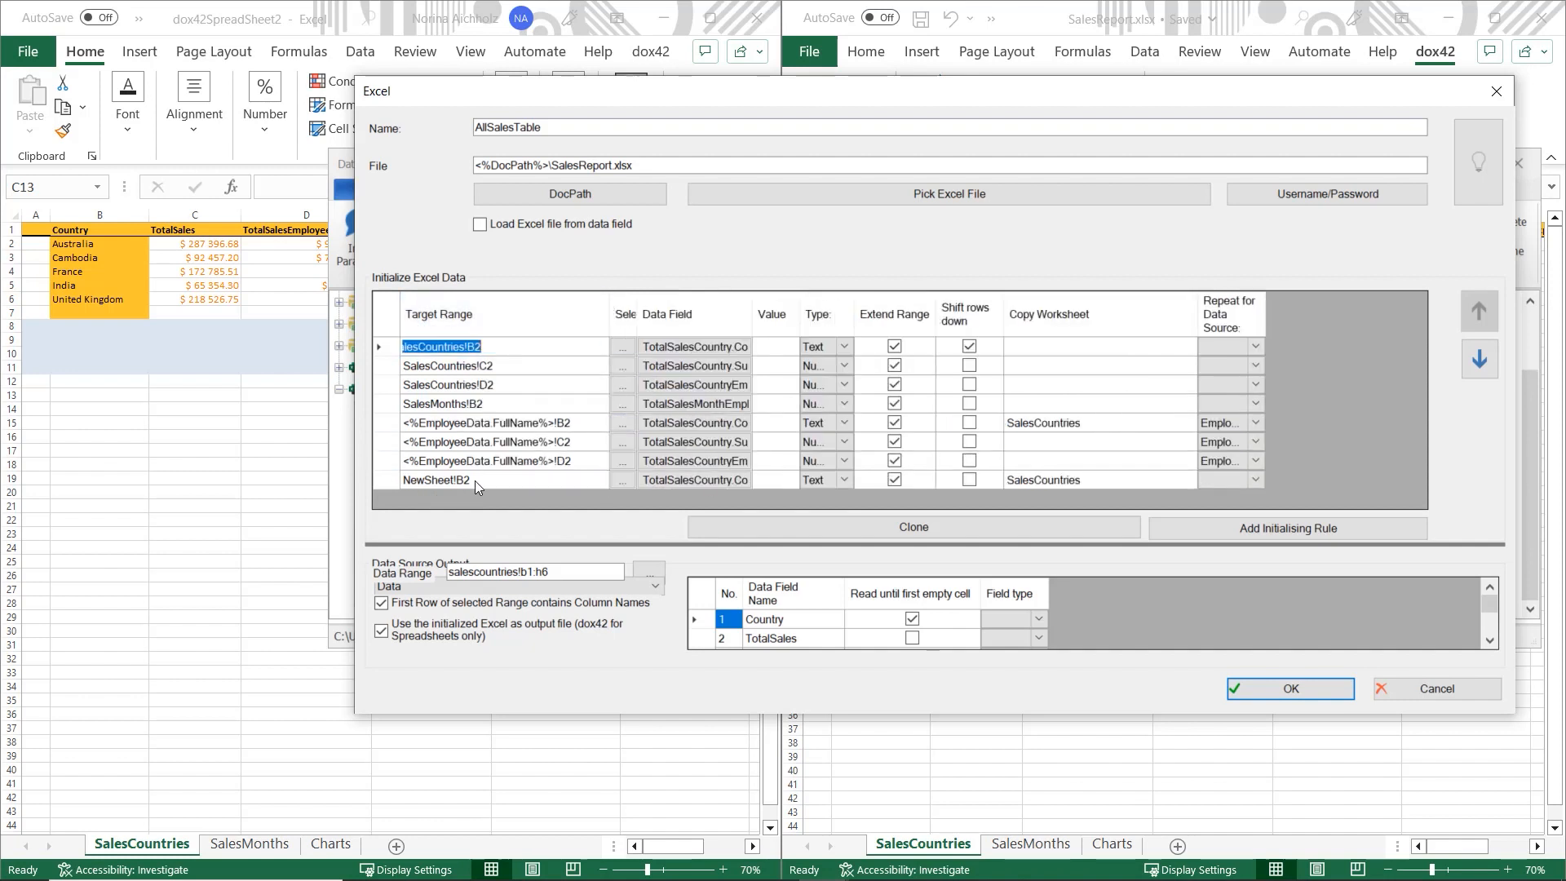
- Edit the <%EmployeeData.FullName%>!B2 target range, marking and clearing its sheet-name placeholder
{"action": "left_click", "coordinate": [548, 424]}
{"action": "left_click", "coordinate": [548, 420]}
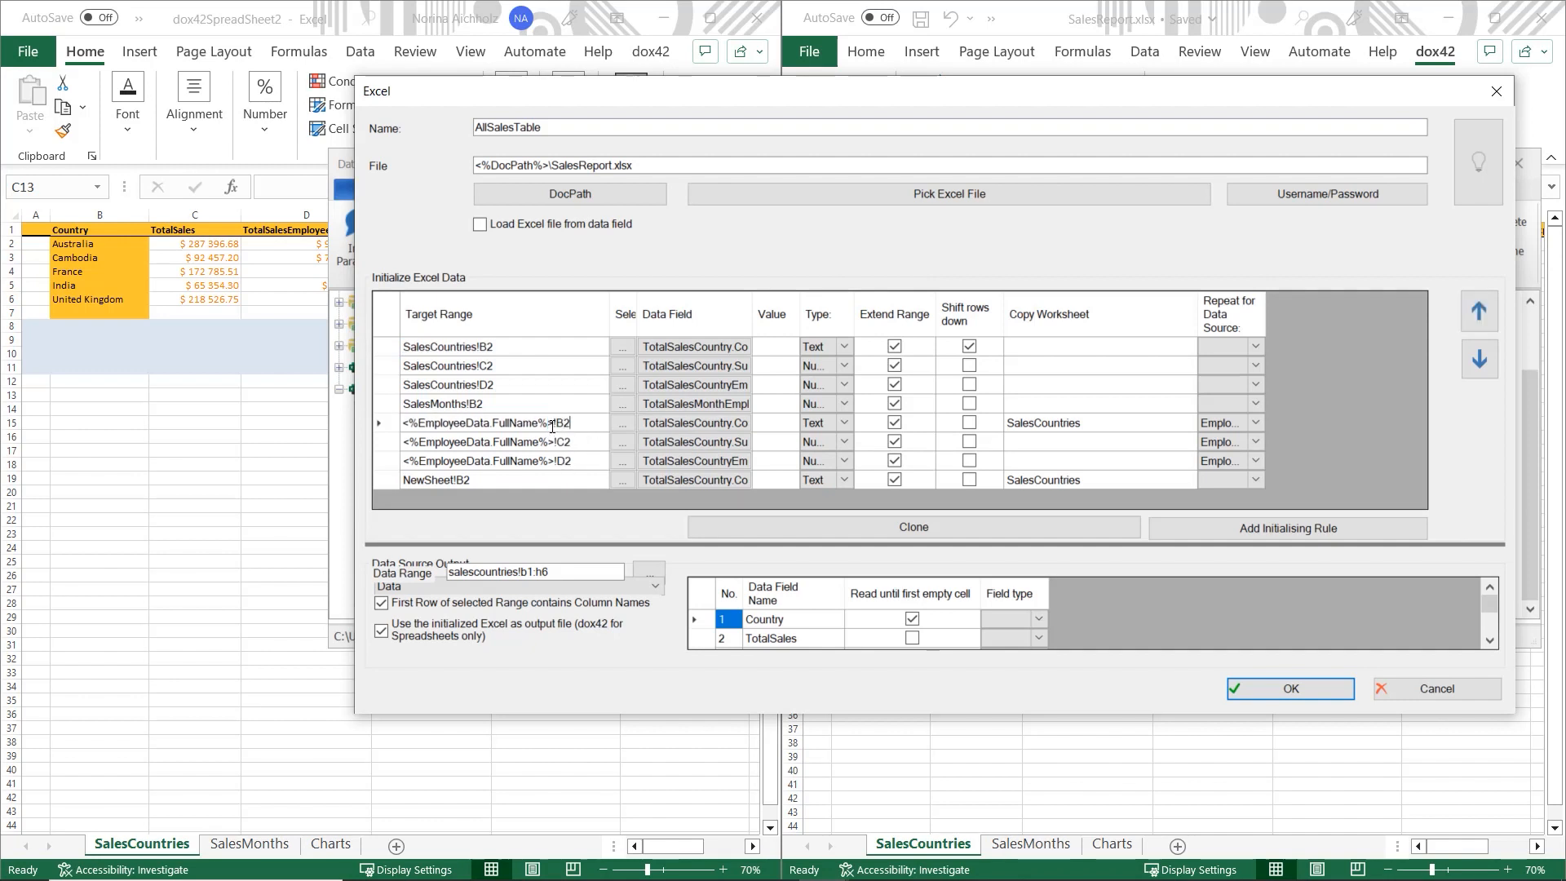
{"action": "left_click_drag", "start_coordinate": [550, 425], "coordinate": [405, 430]}
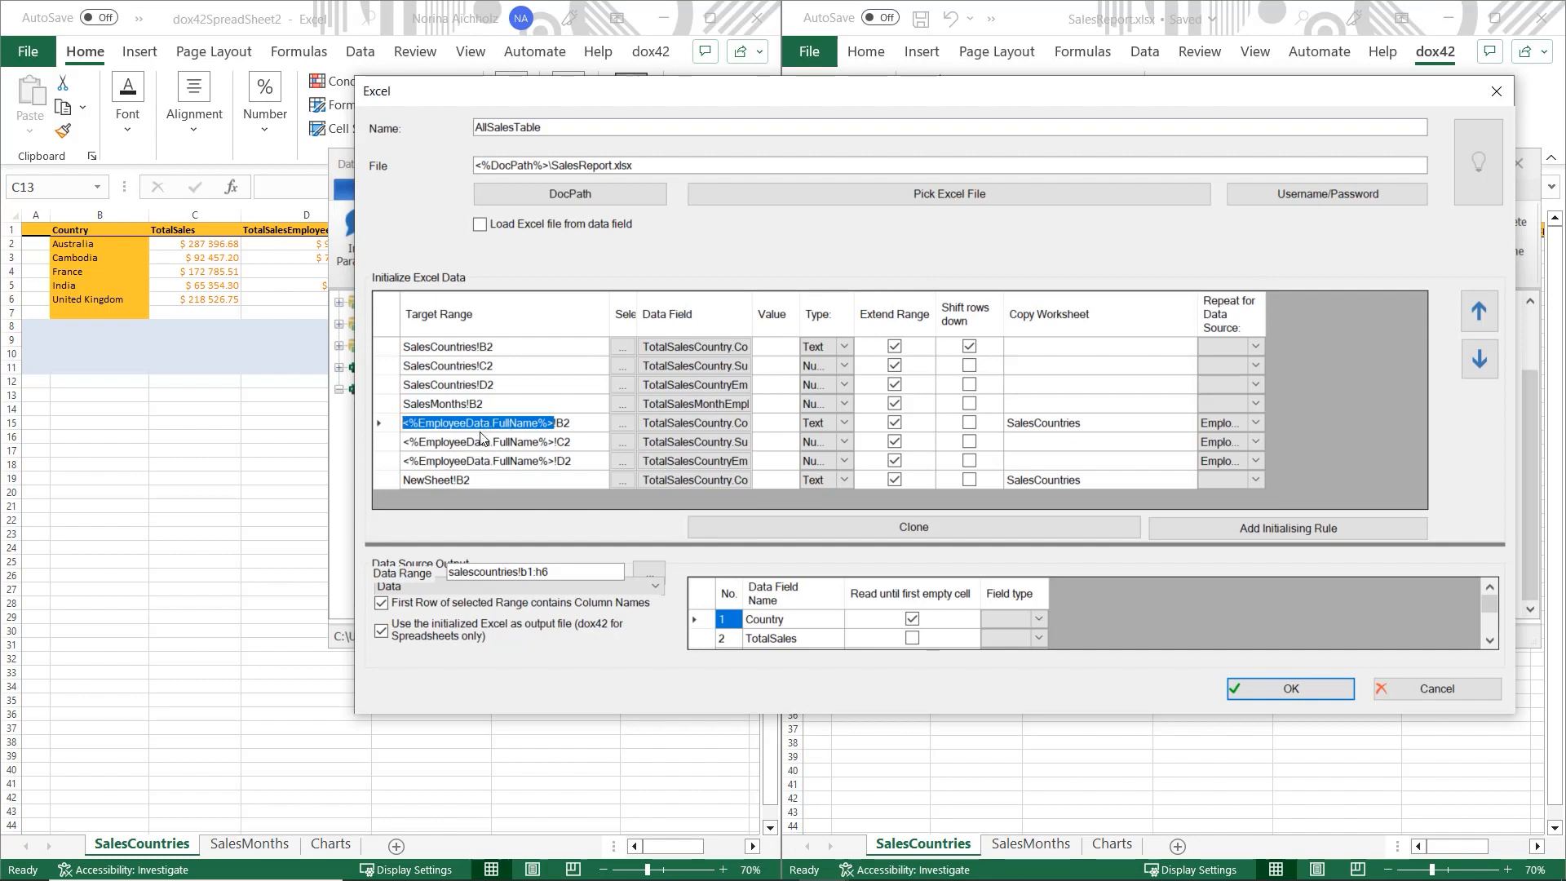
{"action": "left_click", "coordinate": [437, 426]}
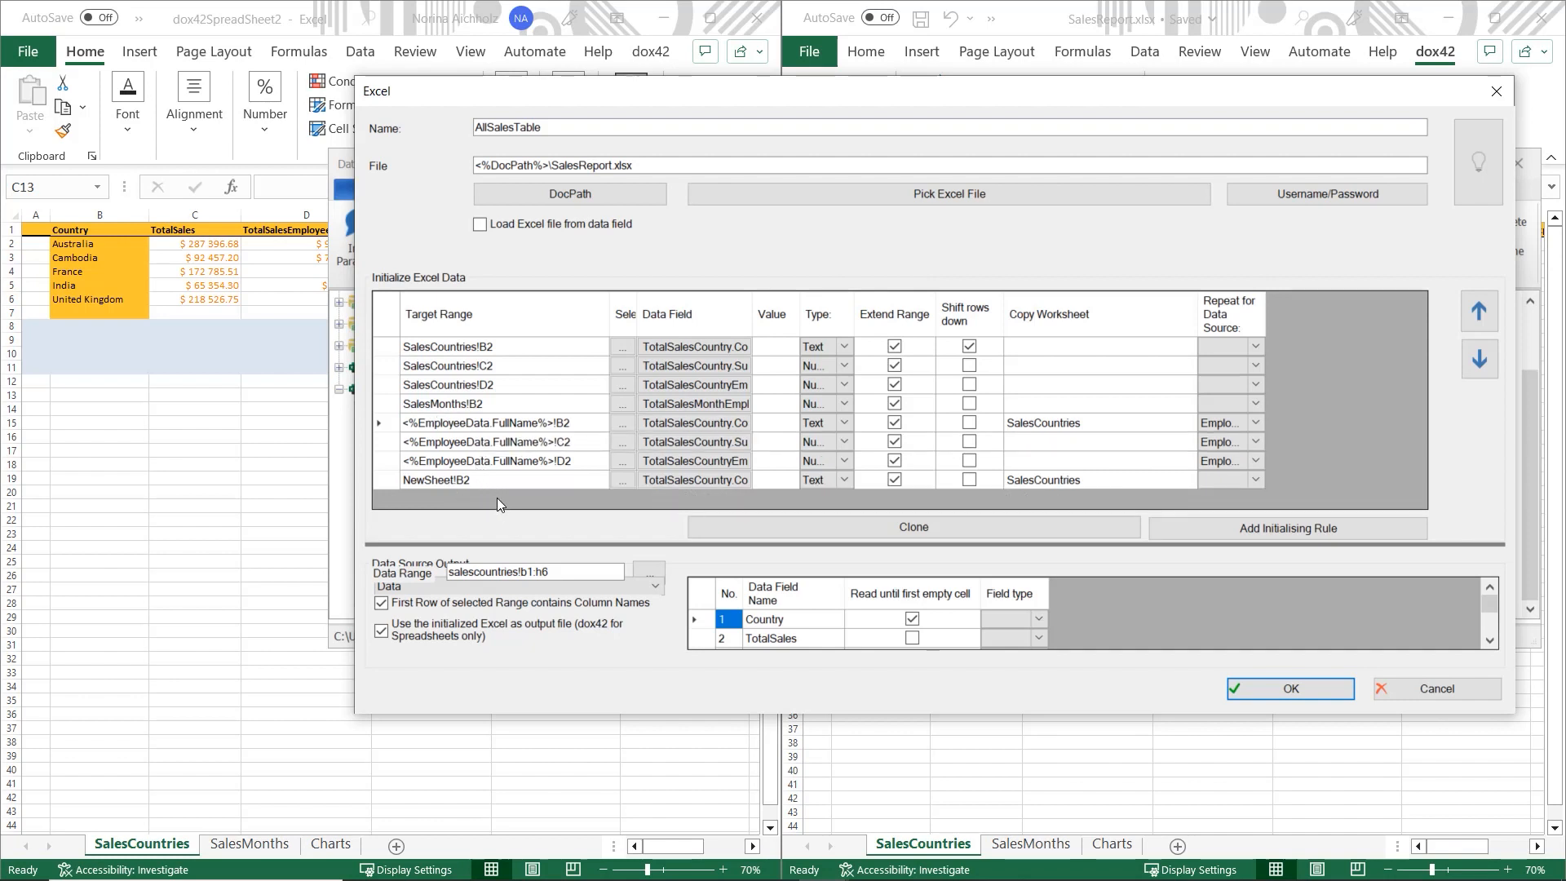
{"action": "left_click_drag", "start_coordinate": [531, 76], "coordinate": [791, 69]}
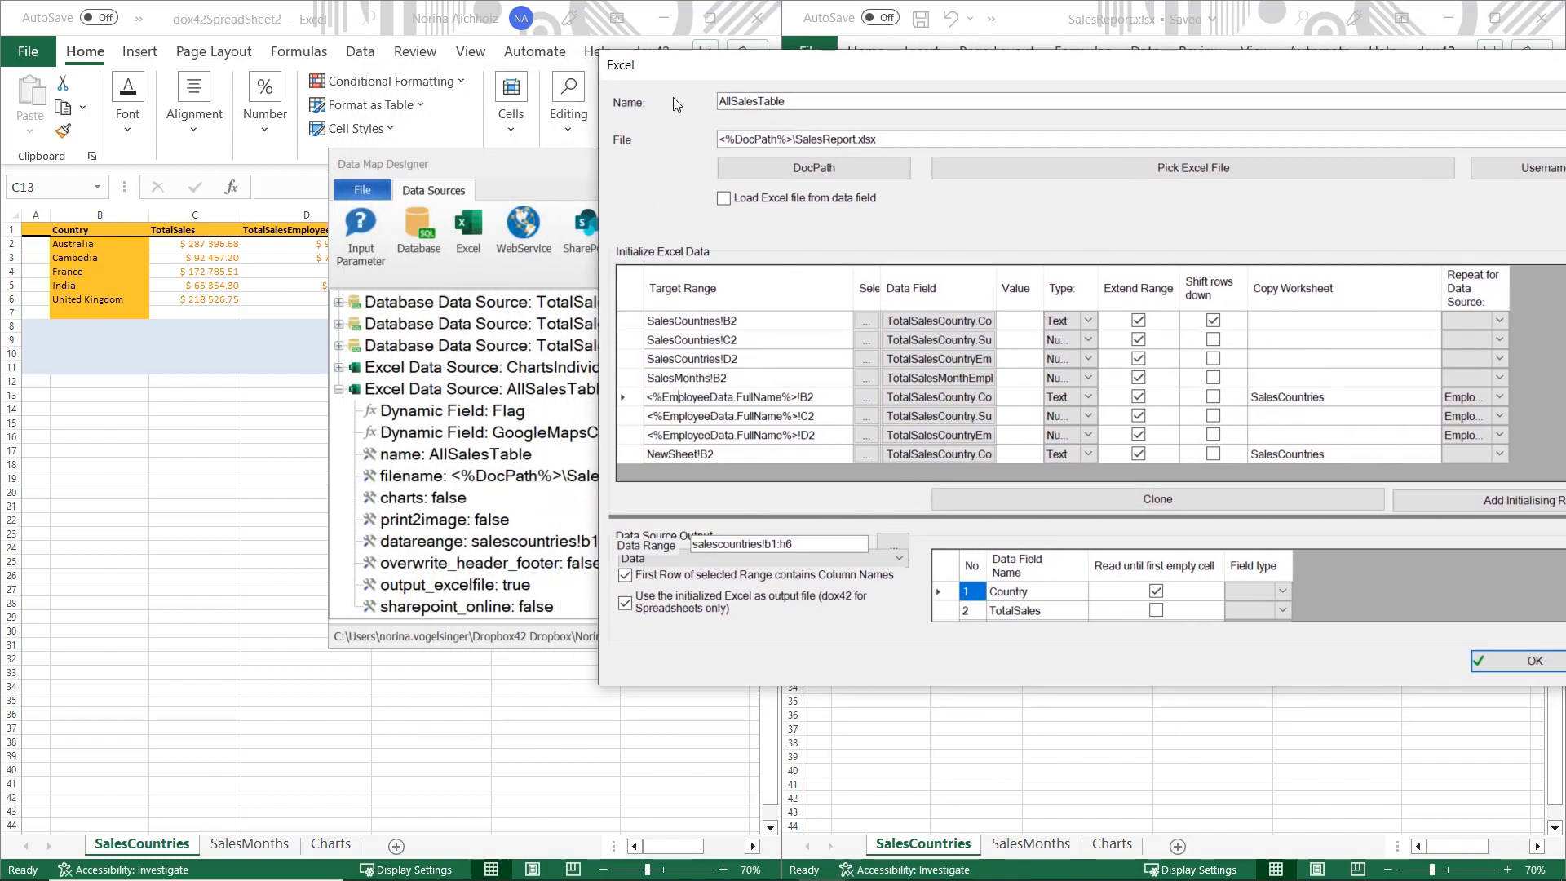
- Change the last rule's target range from NewSheet!B2 to TestSheet!B2 and confirm the settings
{"action": "left_click_drag", "start_coordinate": [641, 65], "coordinate": [481, 65]}
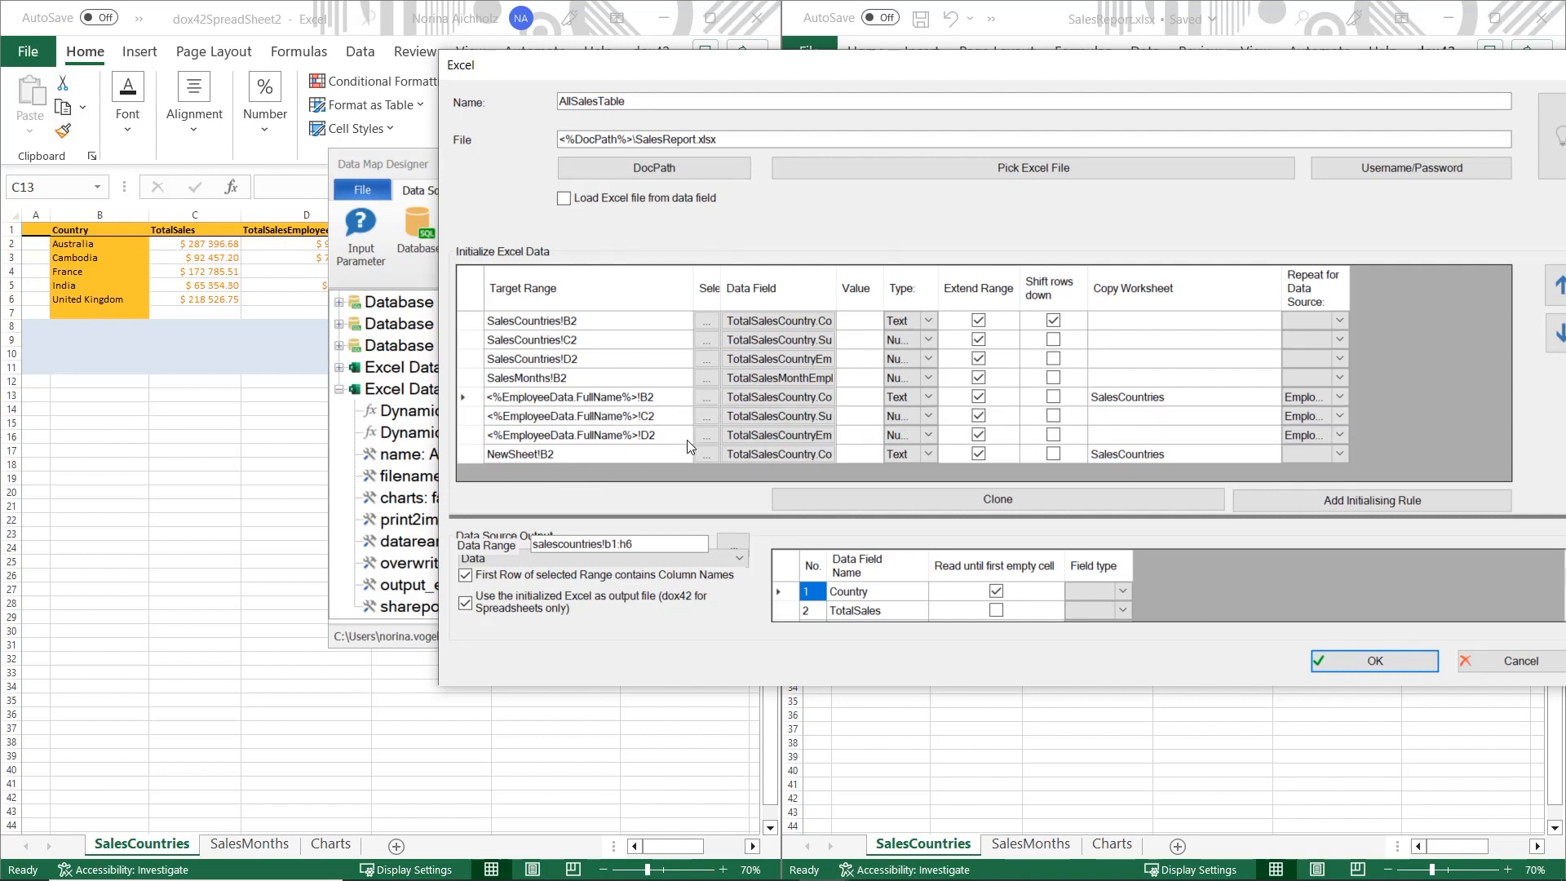
{"action": "left_click", "coordinate": [576, 453]}
{"action": "left_click", "coordinate": [639, 435]}
{"action": "left_click", "coordinate": [639, 435]}
{"action": "left_click_drag", "start_coordinate": [639, 436], "coordinate": [486, 425]}
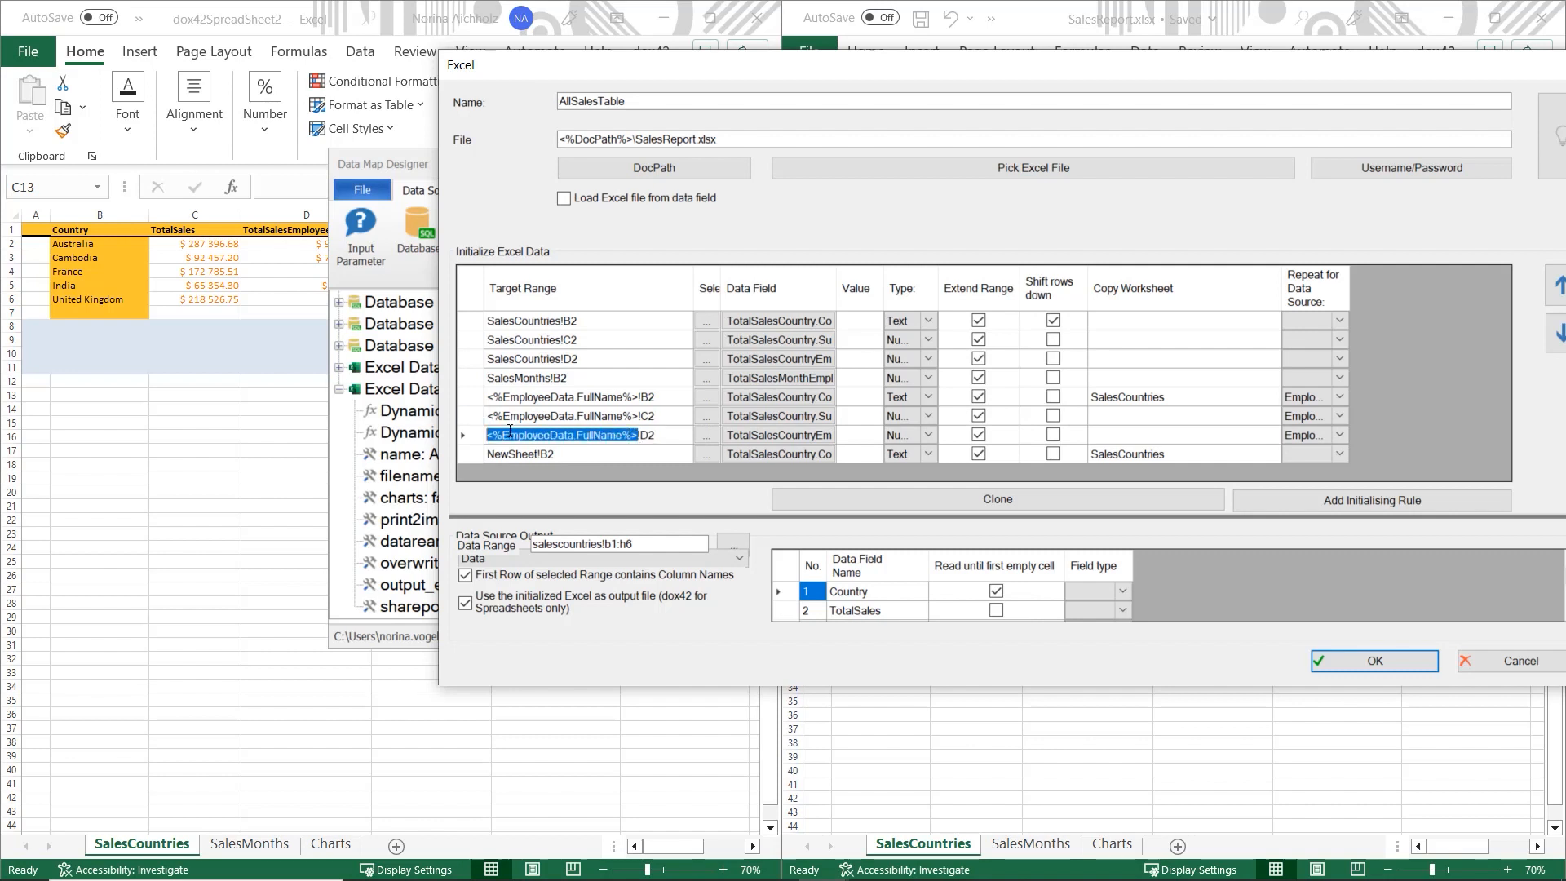
{"action": "left_click", "coordinate": [572, 458]}
{"action": "left_click", "coordinate": [555, 457]}
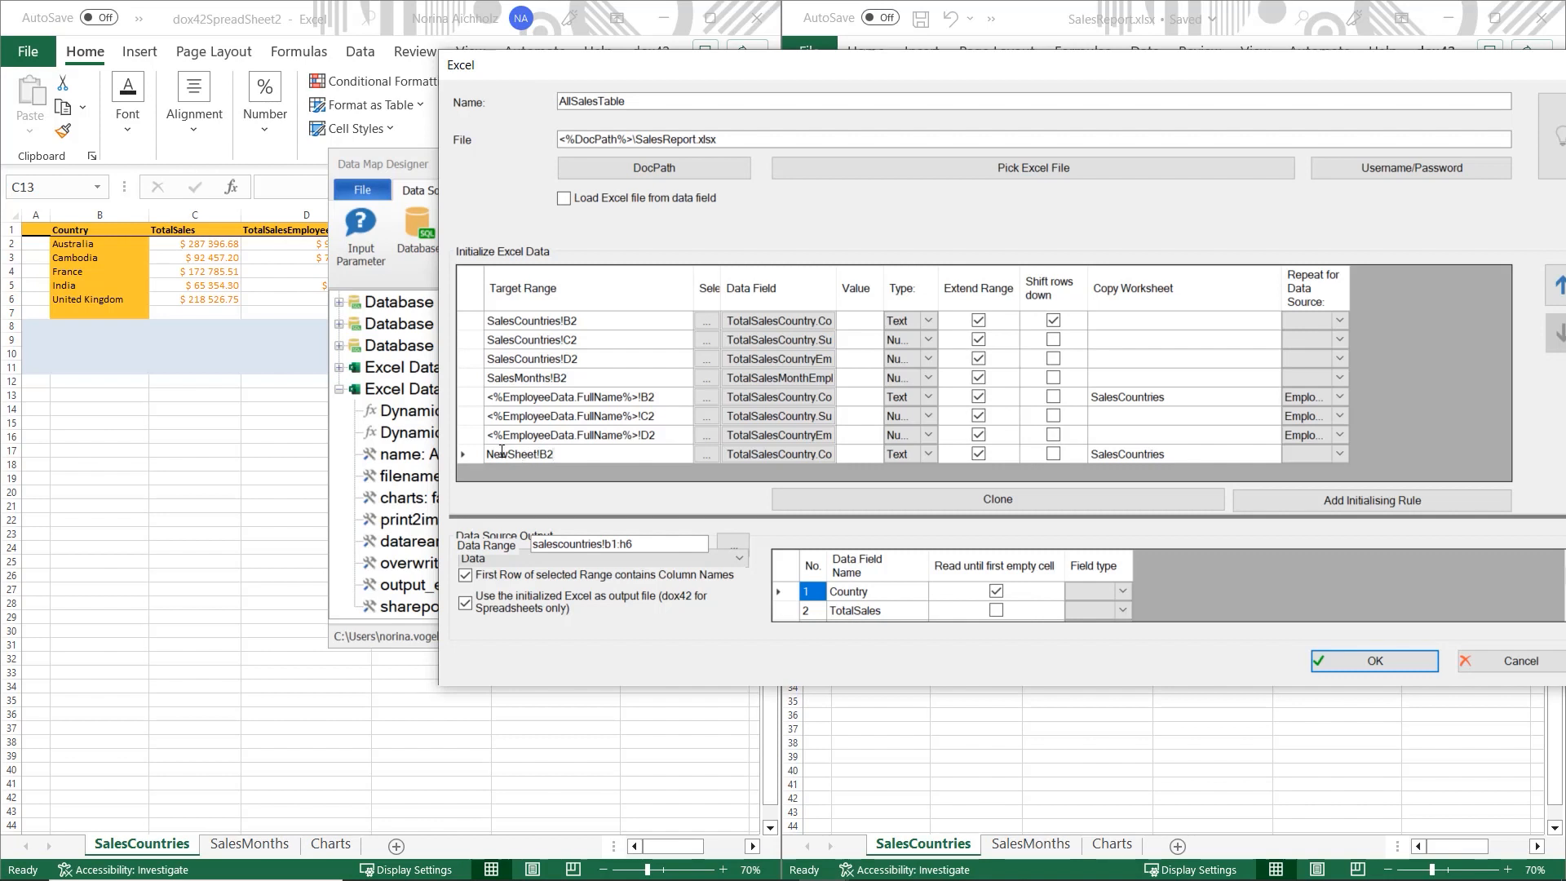
{"action": "left_click_drag", "start_coordinate": [509, 455], "coordinate": [475, 453]}
{"action": "type", "text": "Test"}
{"action": "left_click", "coordinate": [1344, 657]}
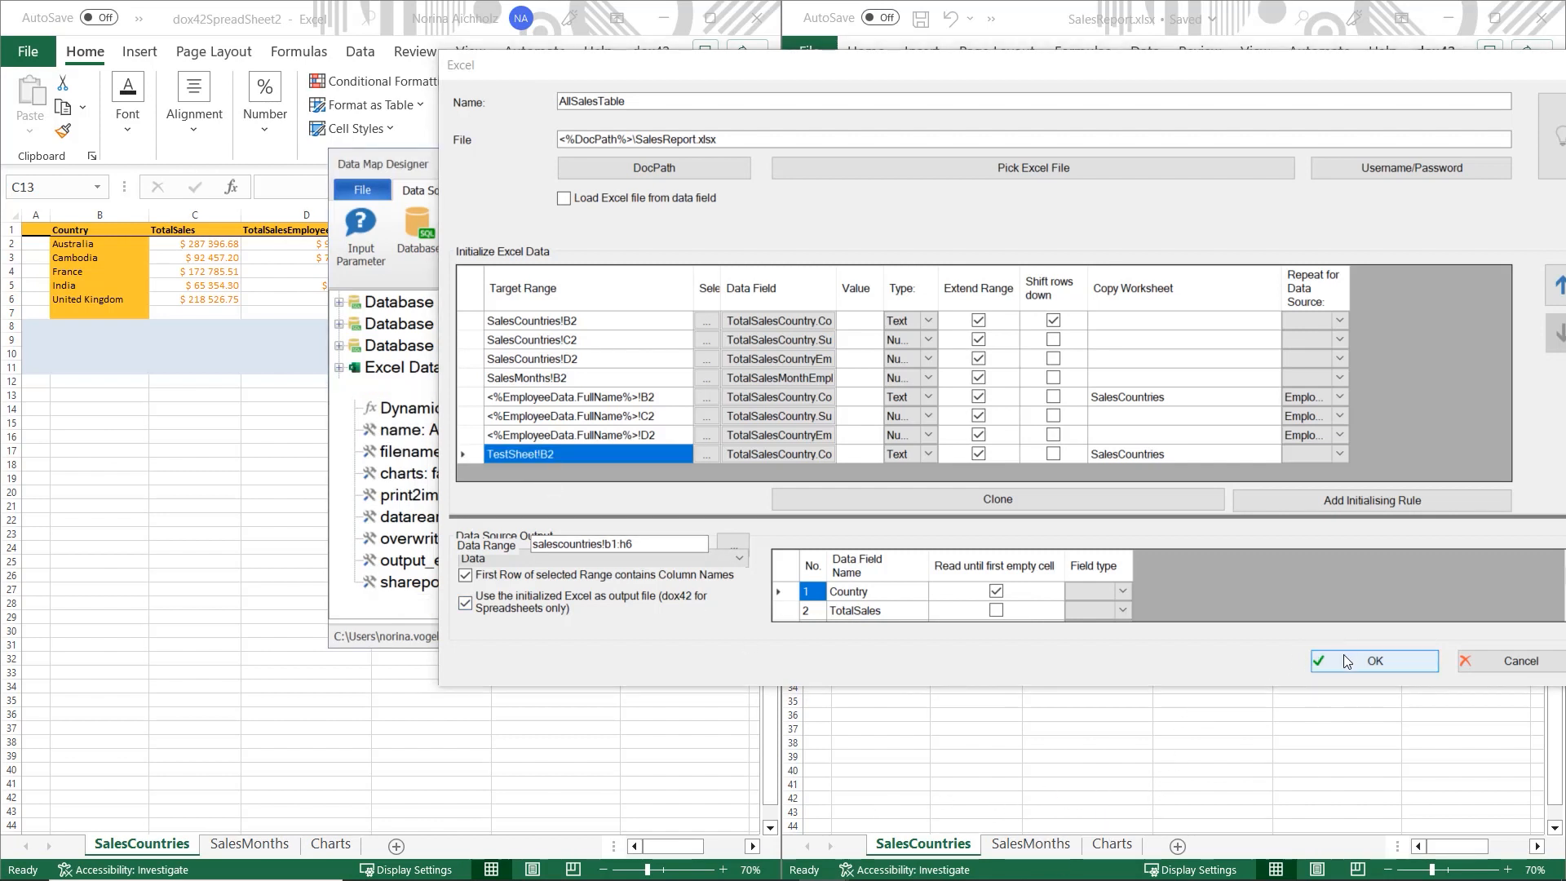
- Save the data map and generate the 2021 per-employee workbook as dox42SpreadSheet3
{"action": "left_click", "coordinate": [1517, 164]}
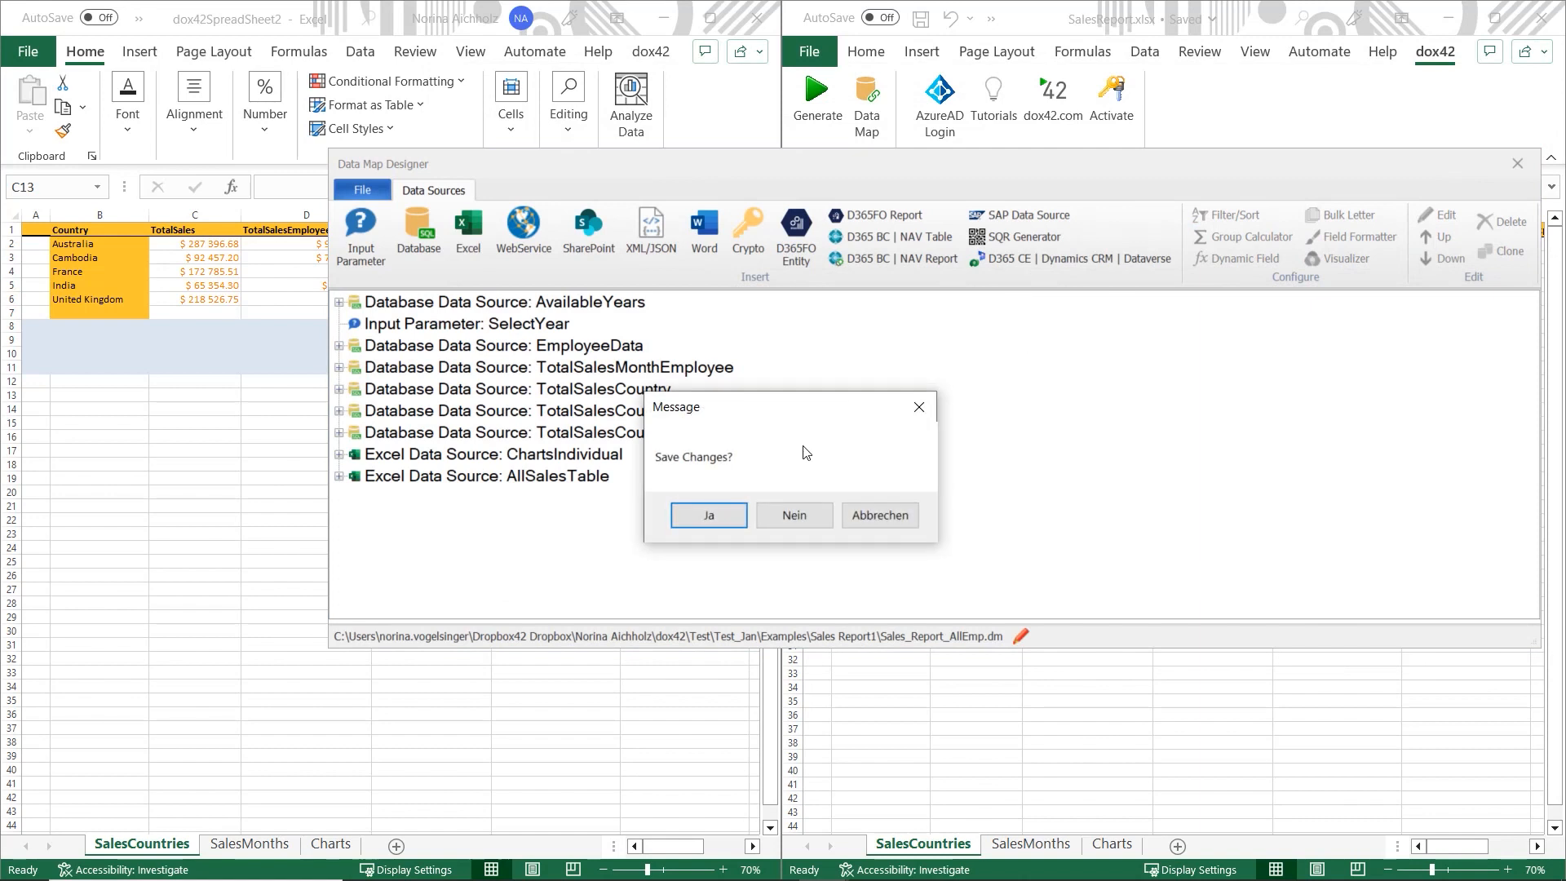
{"action": "left_click", "coordinate": [709, 514]}
{"action": "left_click", "coordinate": [817, 98]}
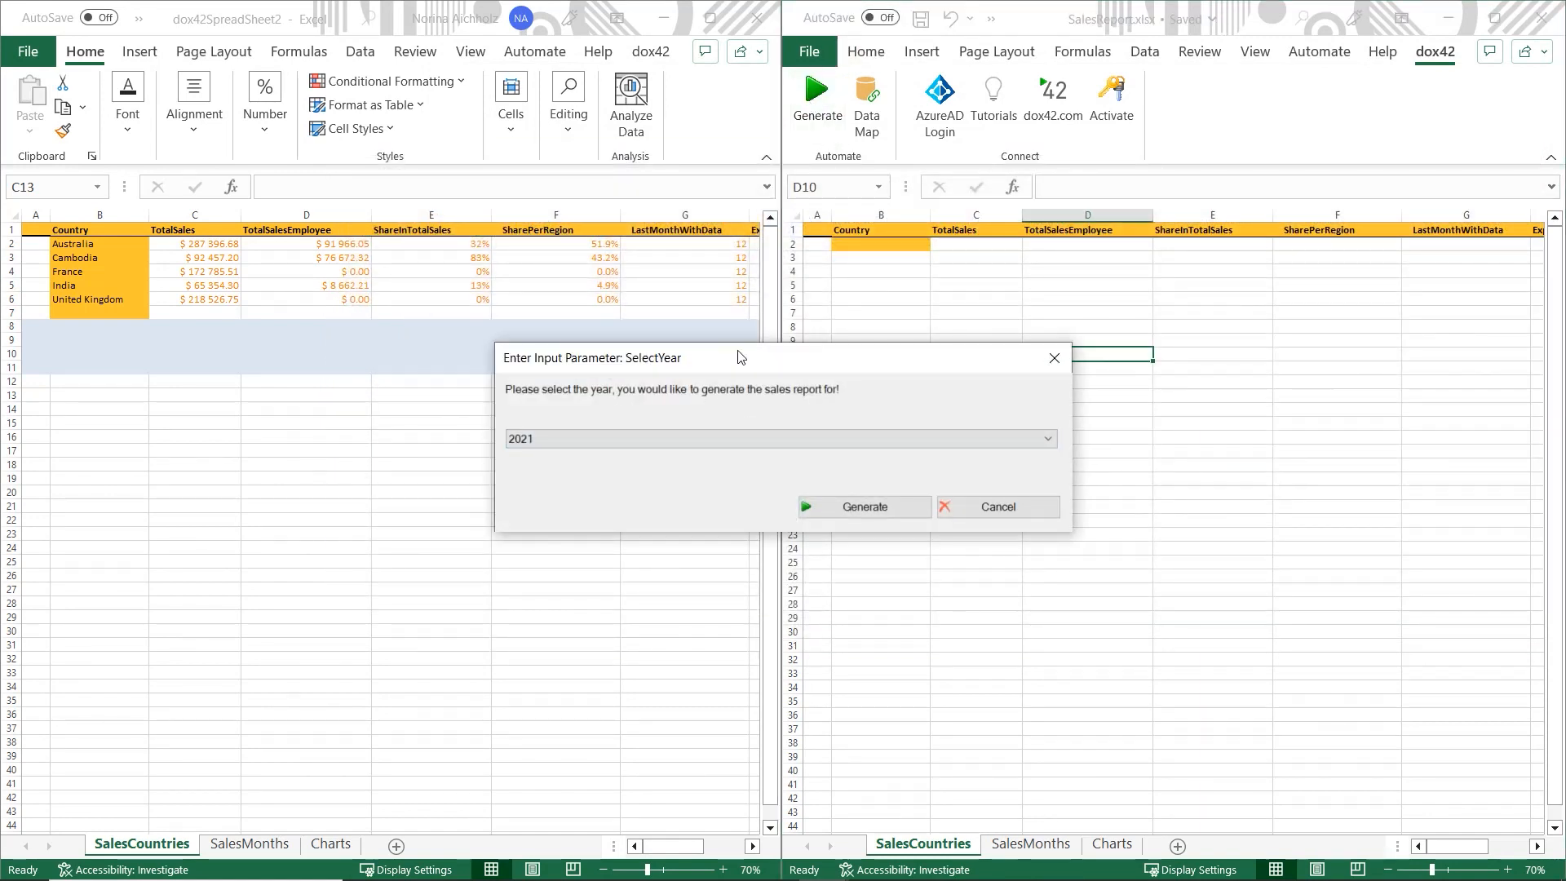
{"action": "left_click", "coordinate": [648, 444]}
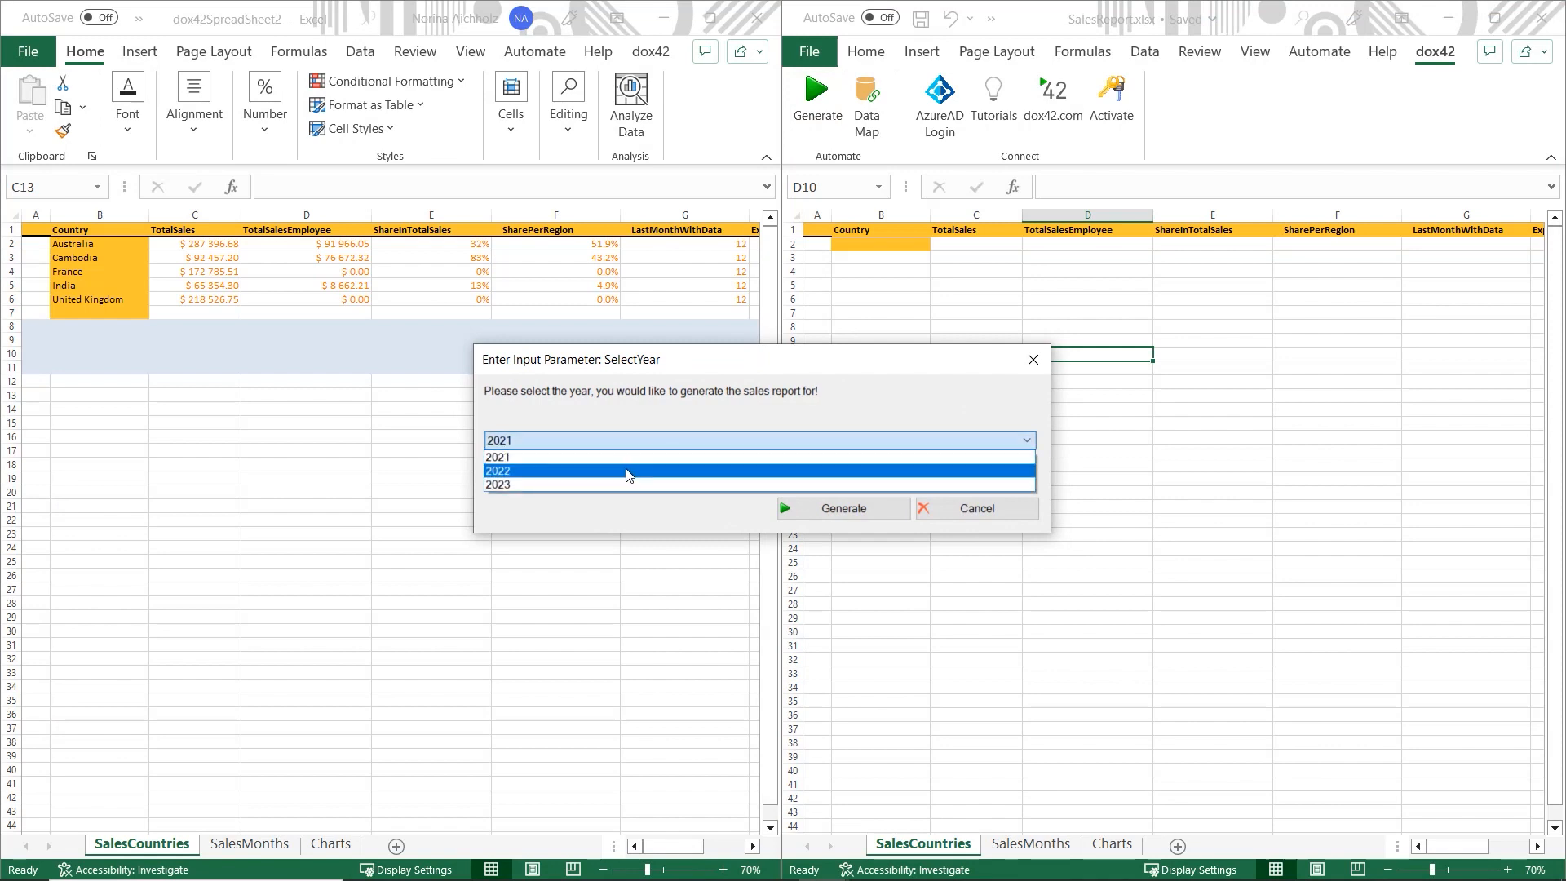
{"action": "left_click", "coordinate": [618, 459]}
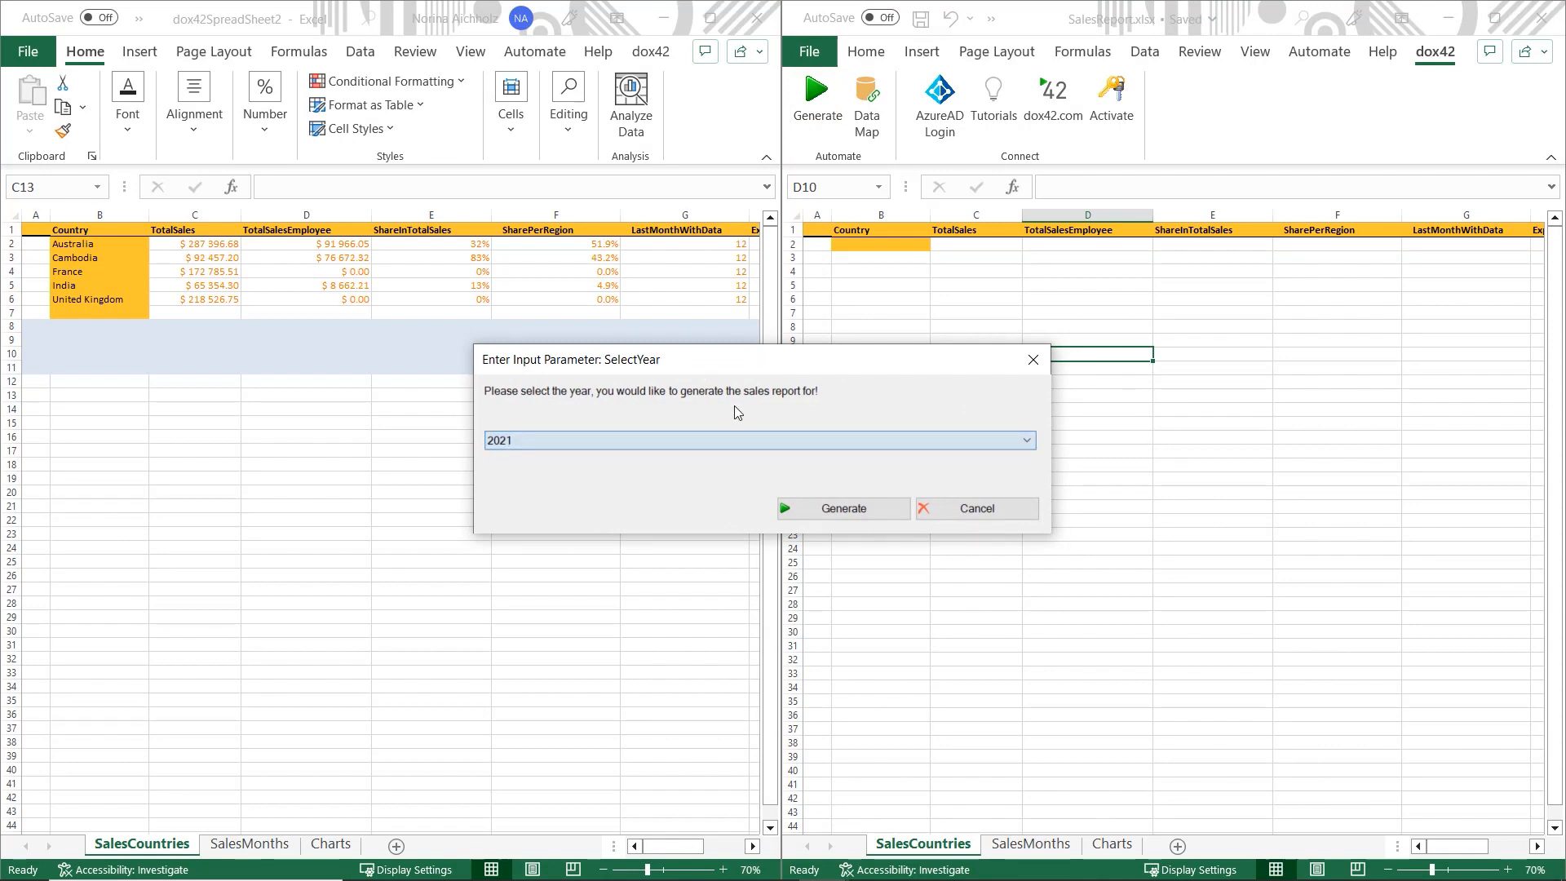
{"action": "left_click", "coordinate": [842, 509]}
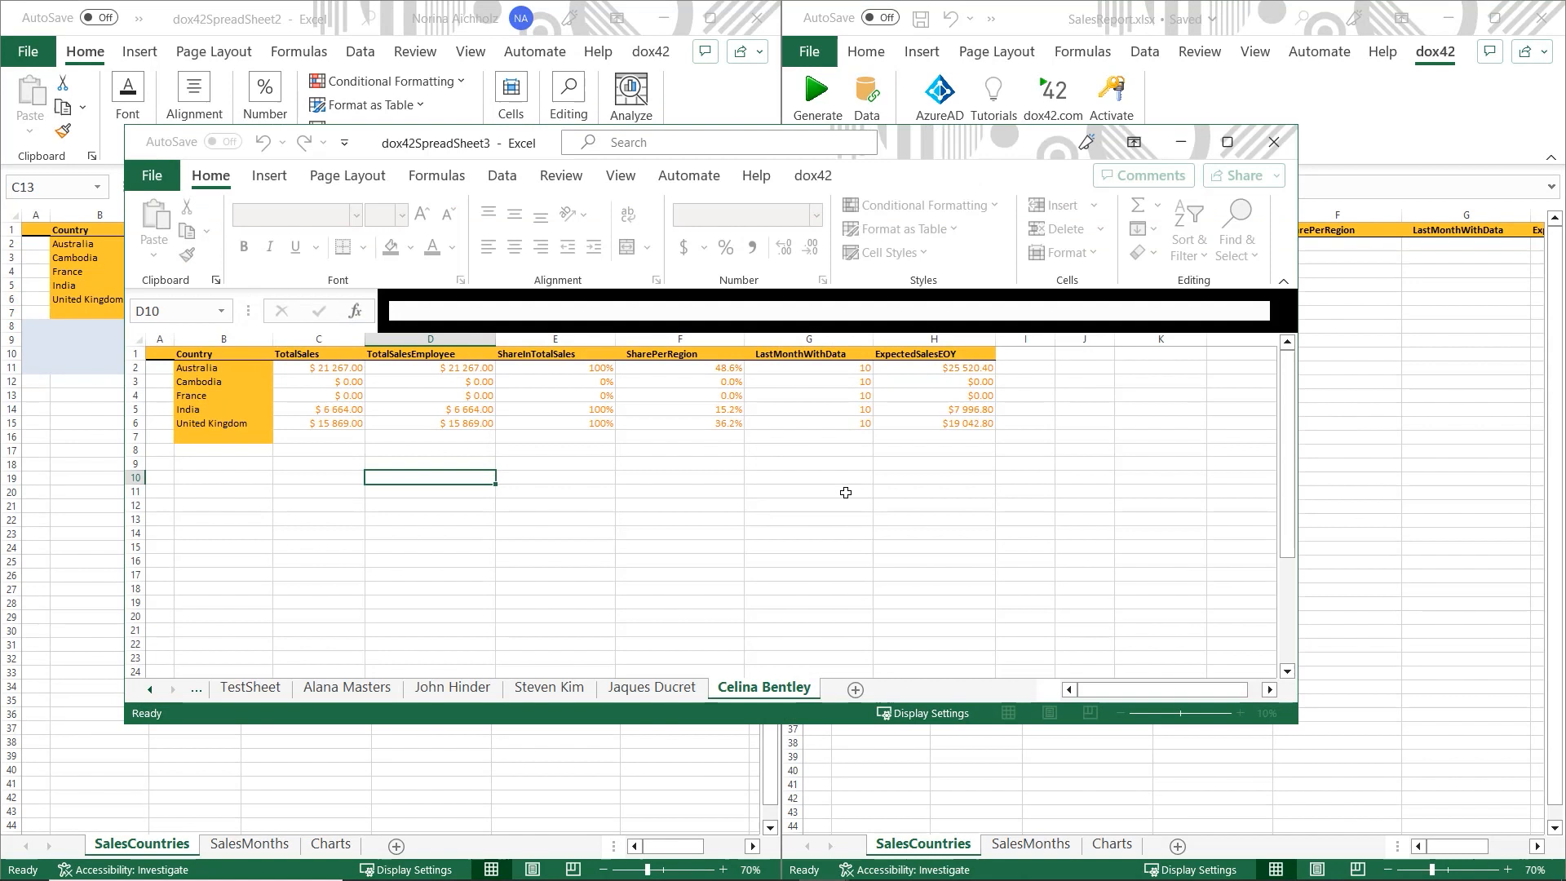
{"action": "left_click_drag", "start_coordinate": [916, 143], "coordinate": [1036, 3]}
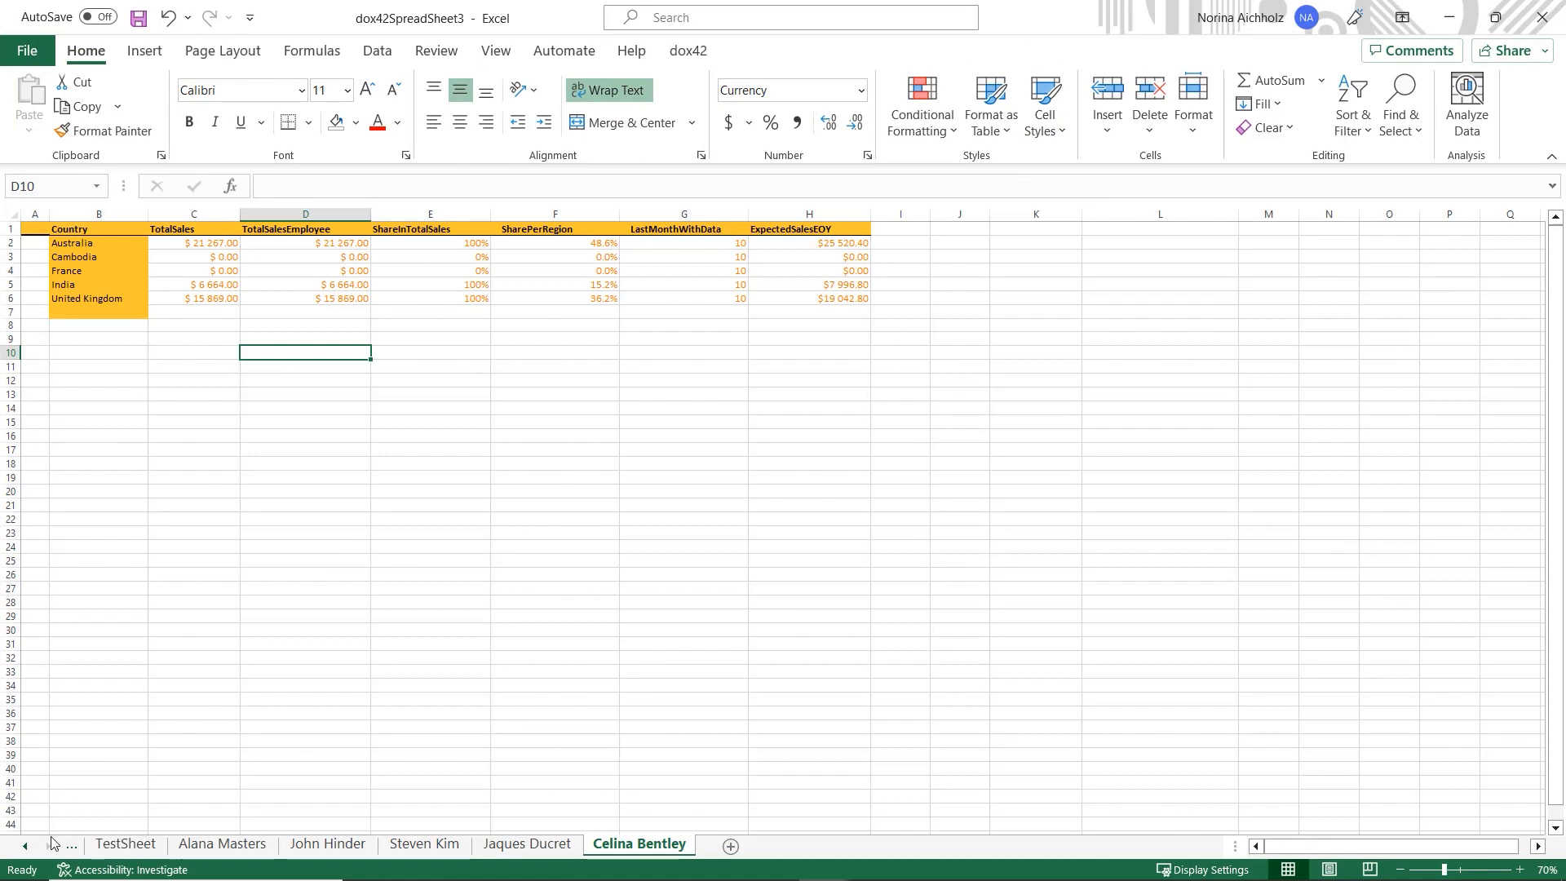
- Browse TestSheet and the employee sales sheets, then snap dox42SpreadSheet3 to the left half
{"action": "left_click", "coordinate": [26, 846]}
{"action": "left_click", "coordinate": [25, 845]}
{"action": "left_click", "coordinate": [26, 846]}
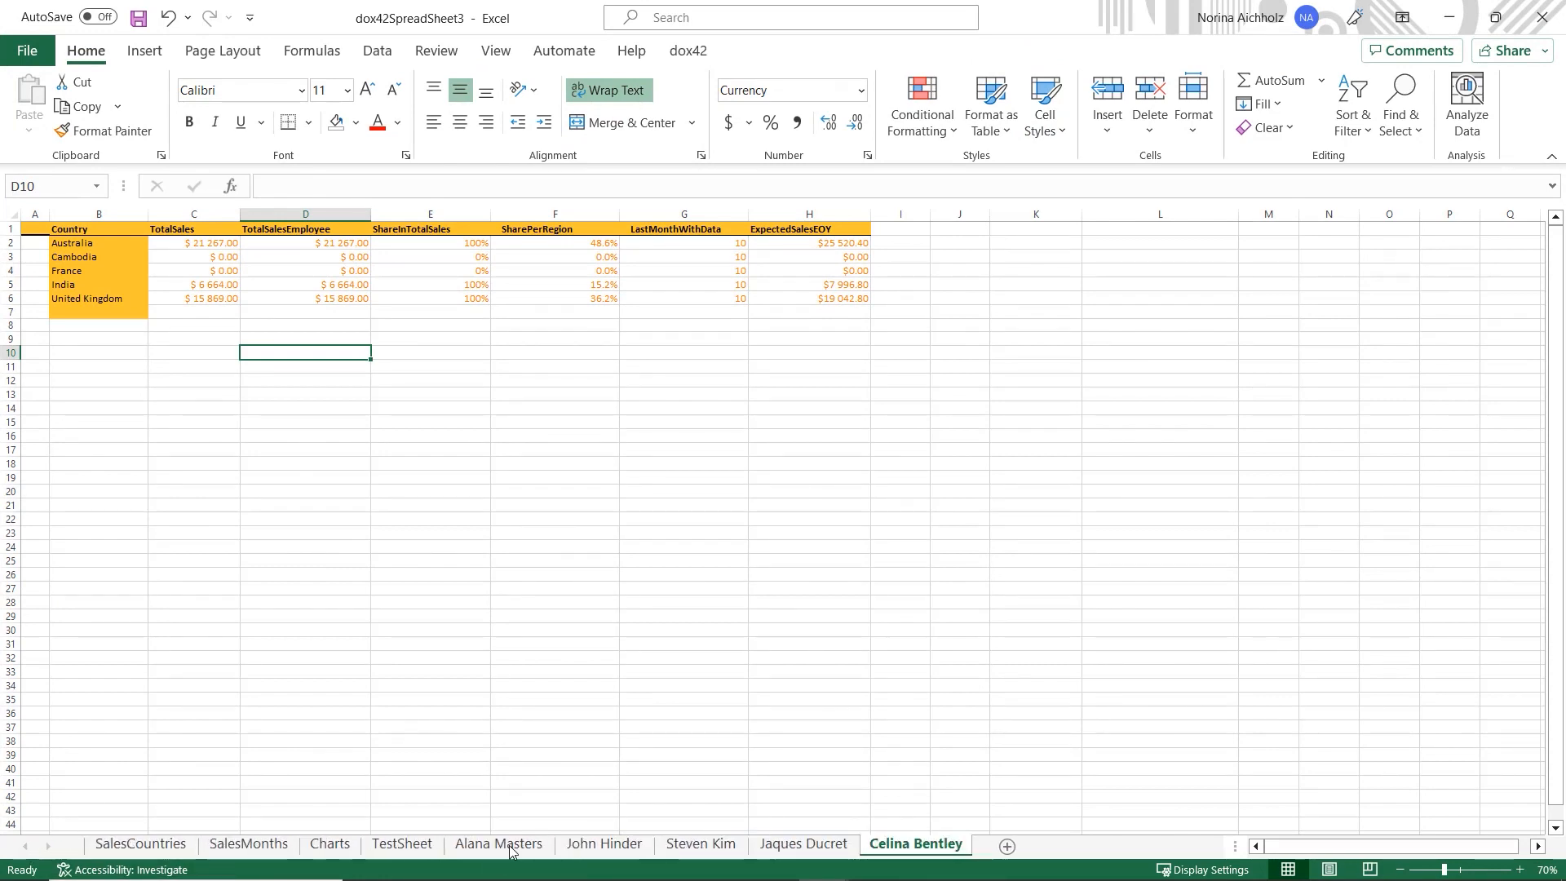
{"action": "left_click", "coordinate": [402, 844]}
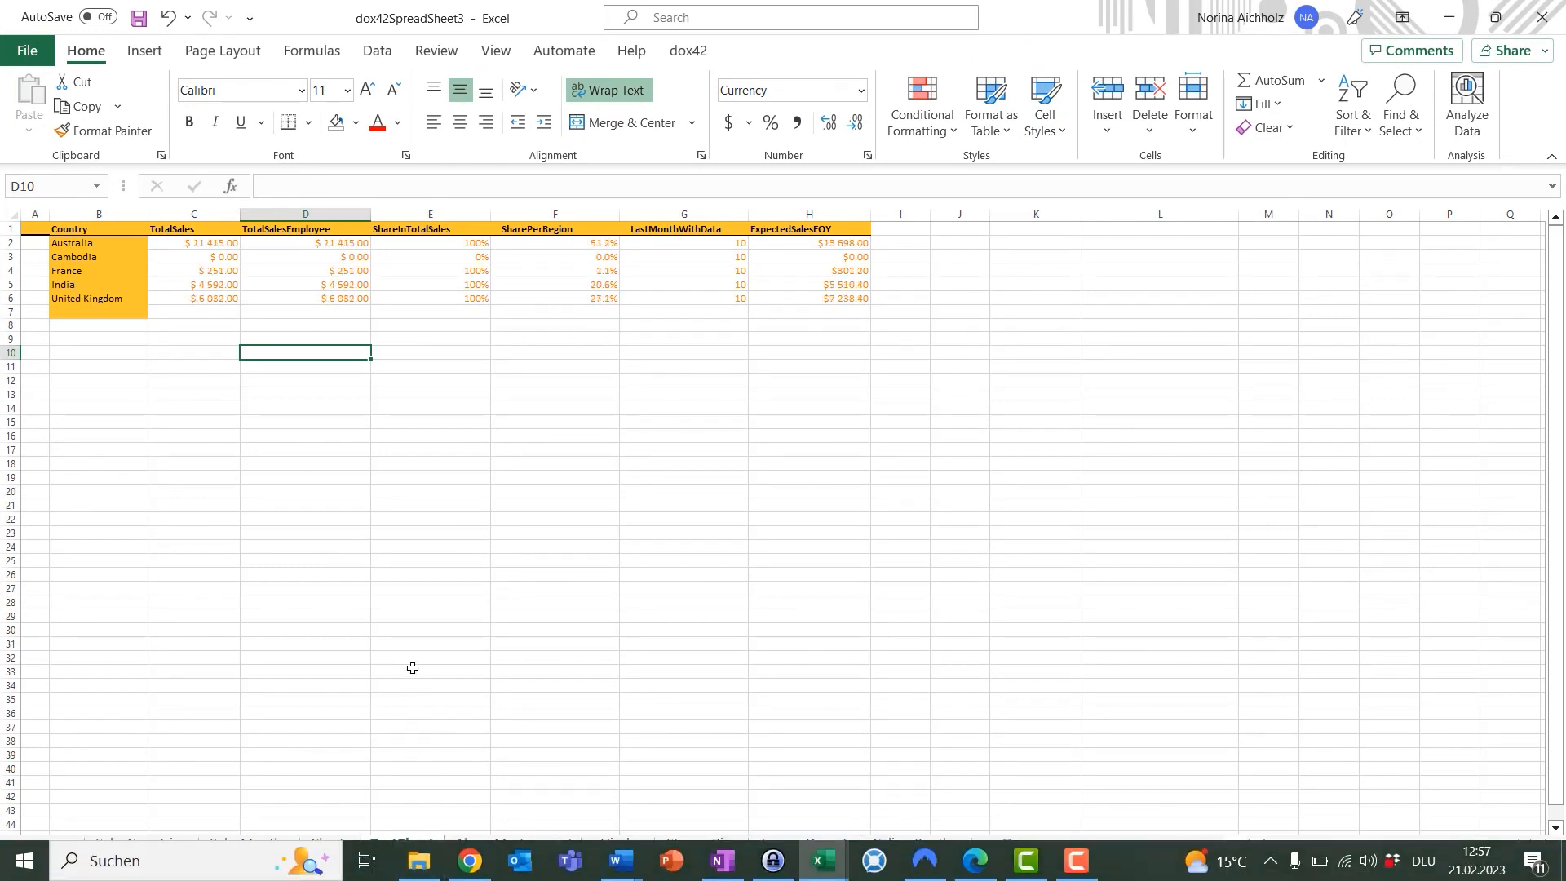
{"action": "left_click", "coordinate": [498, 844]}
{"action": "left_click", "coordinate": [605, 853]}
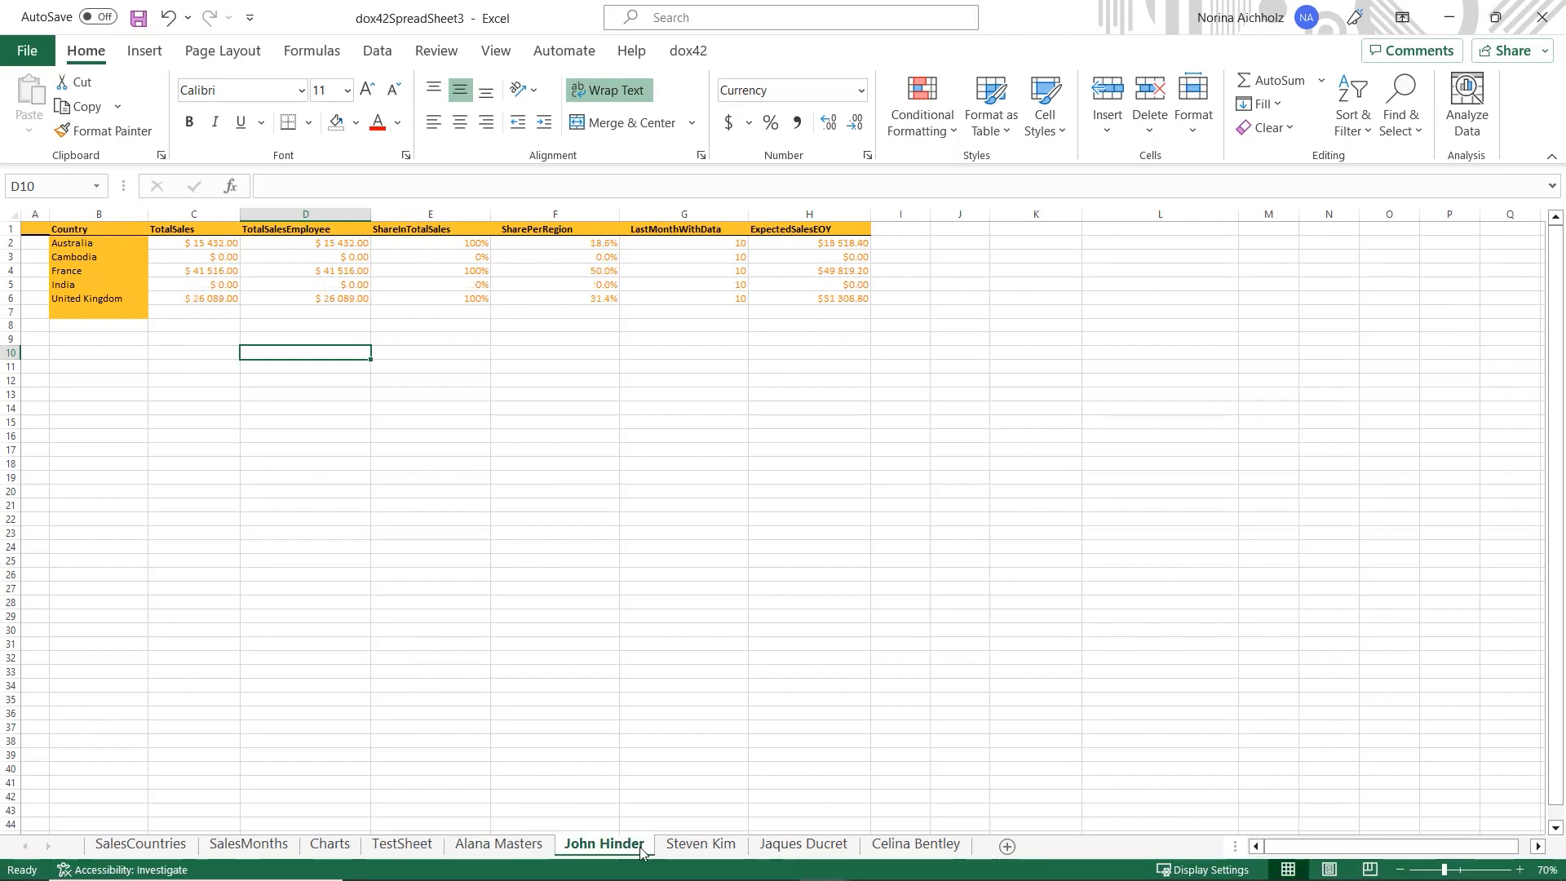
{"action": "left_click", "coordinate": [708, 848]}
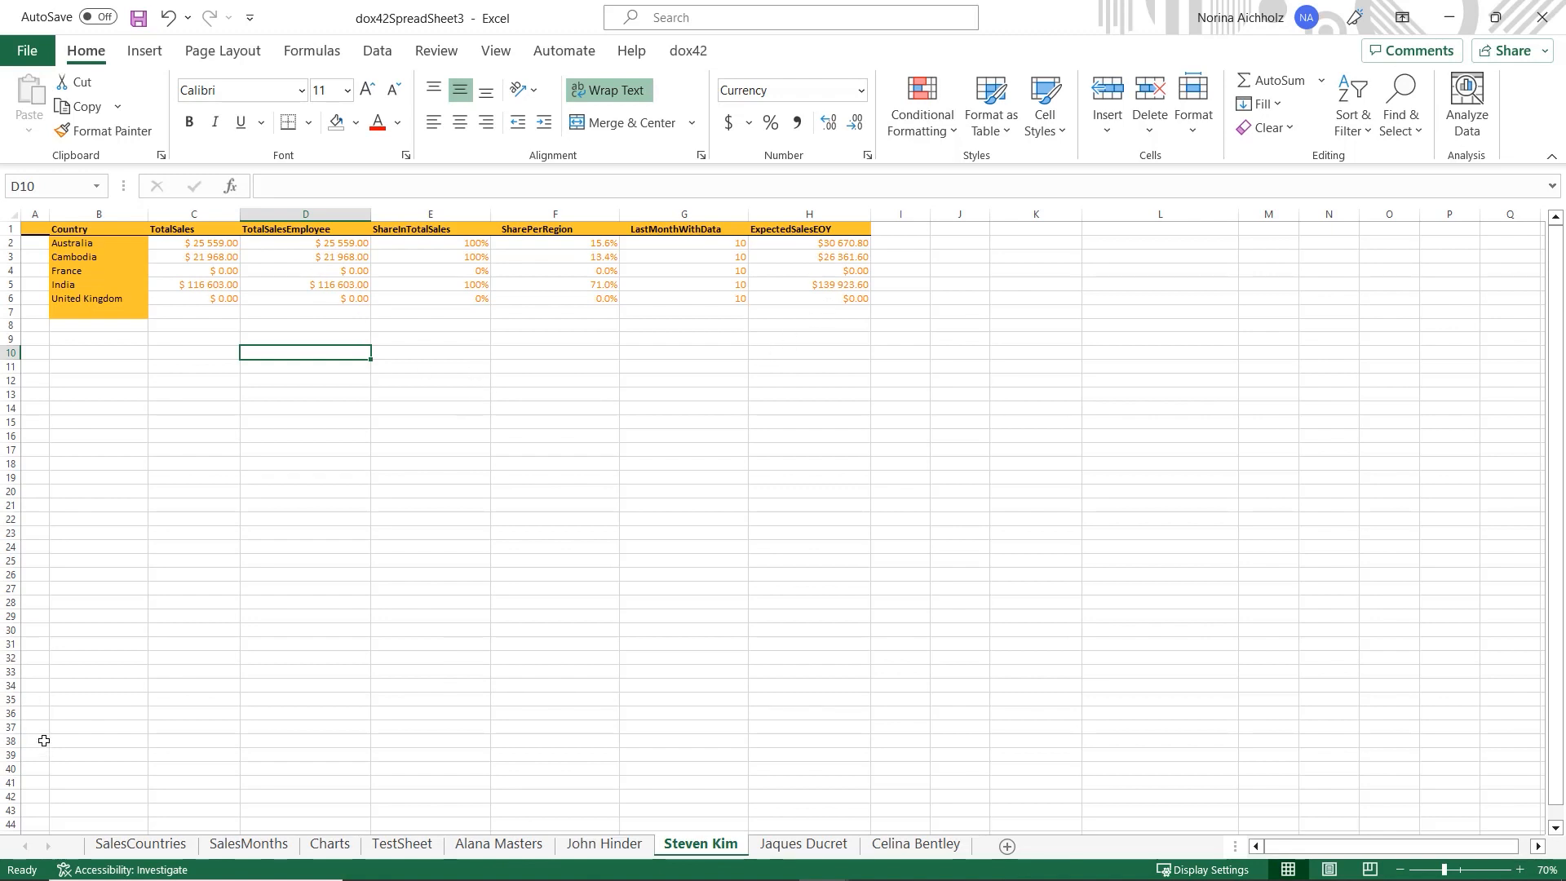
{"action": "left_click_drag", "start_coordinate": [372, 23], "coordinate": [0, 270]}
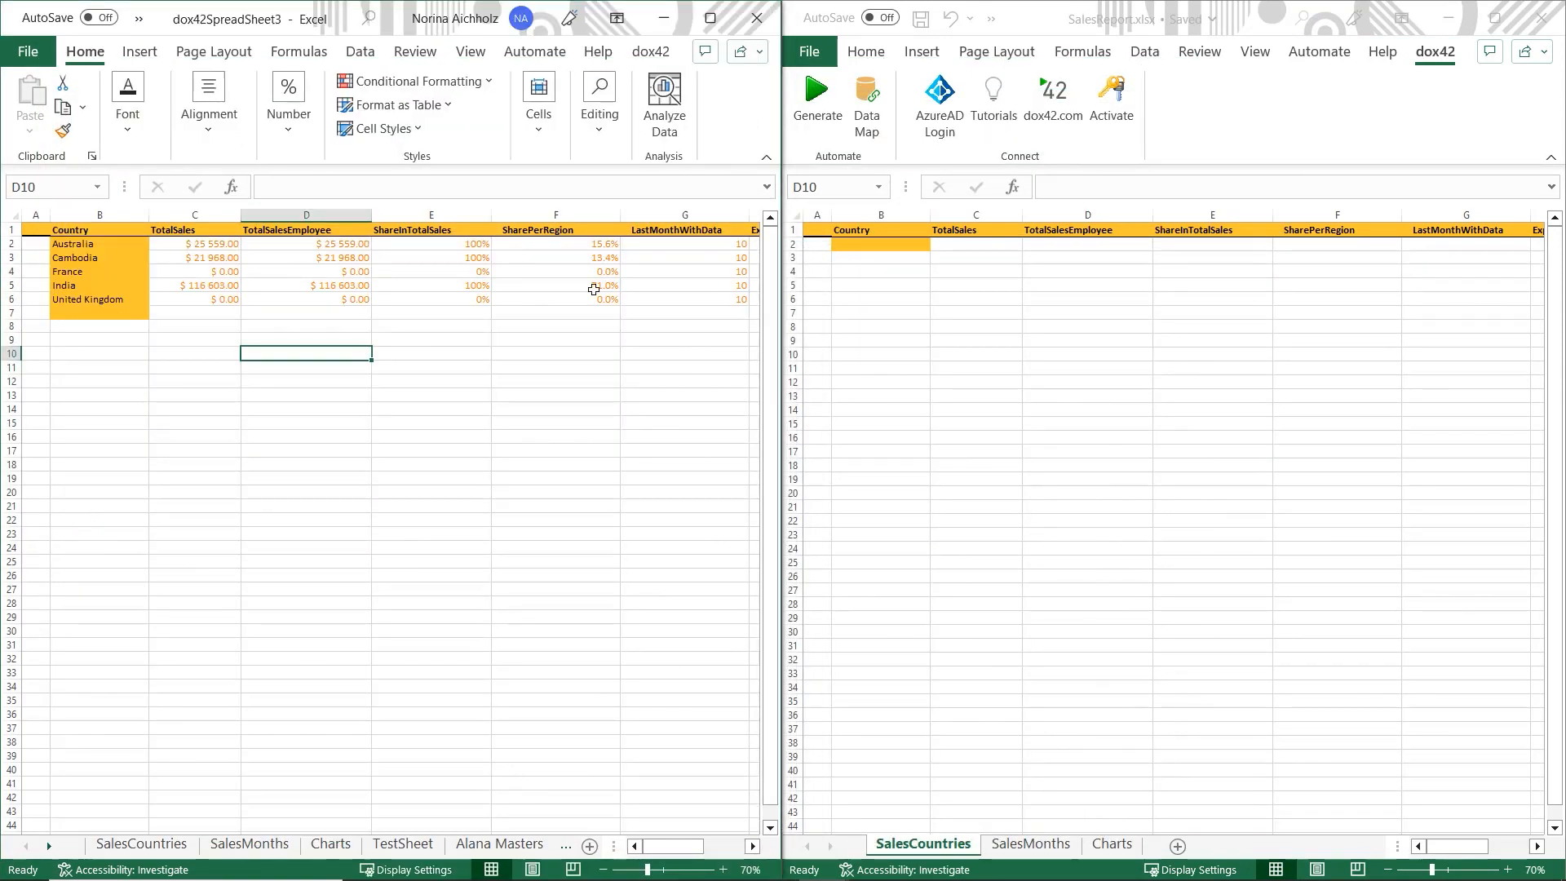
- Open the AllSalesTable data source settings from the SalesReport Data Map and enlarge the rules grid
{"action": "left_click", "coordinate": [871, 110]}
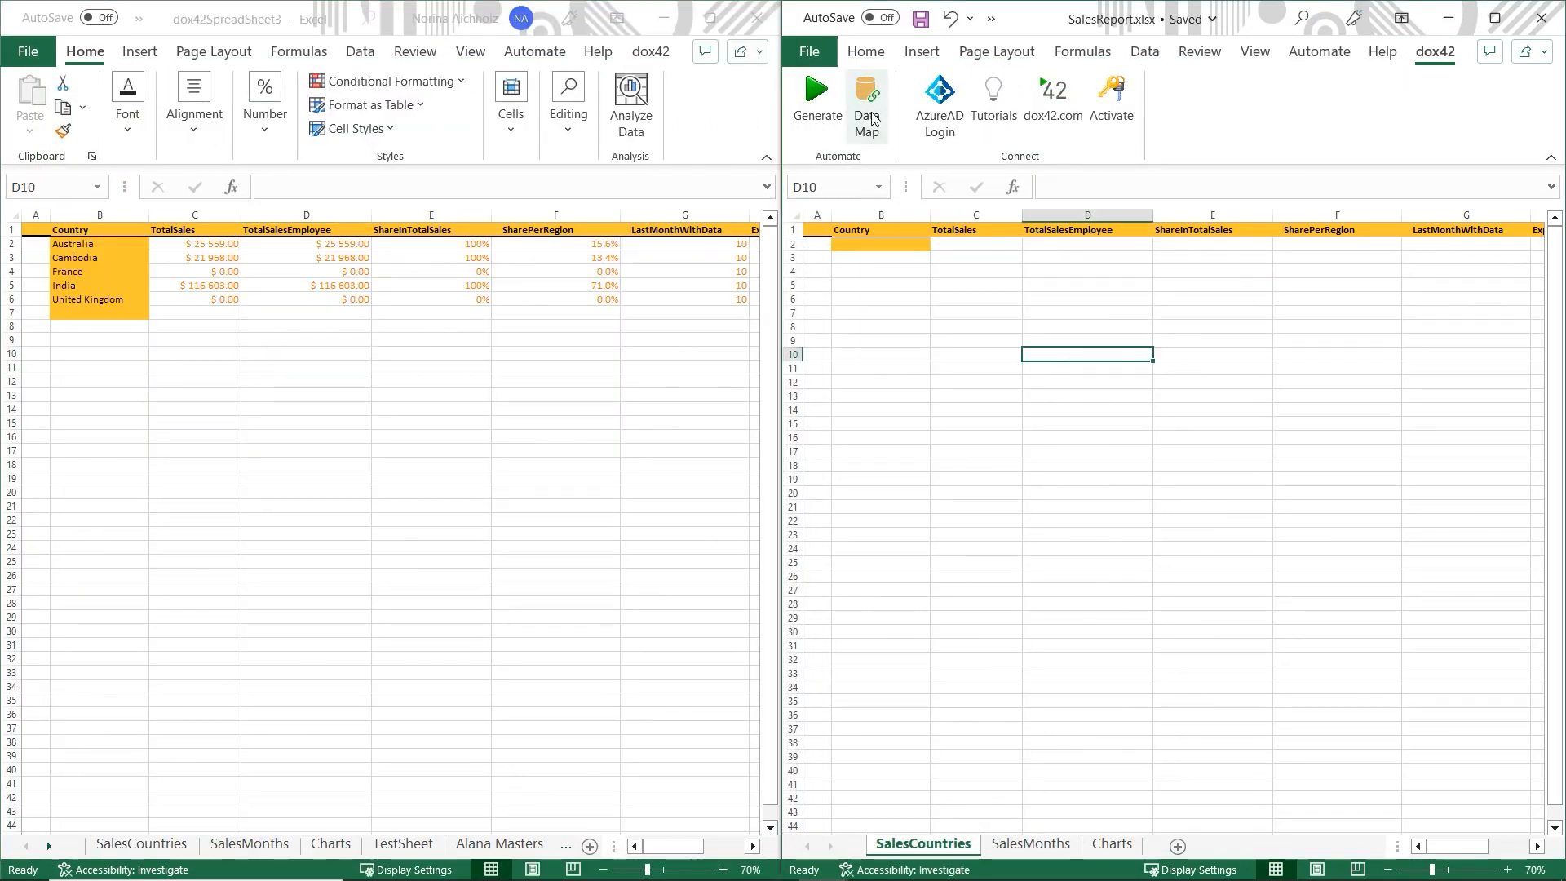
{"action": "double_click", "coordinate": [469, 520]}
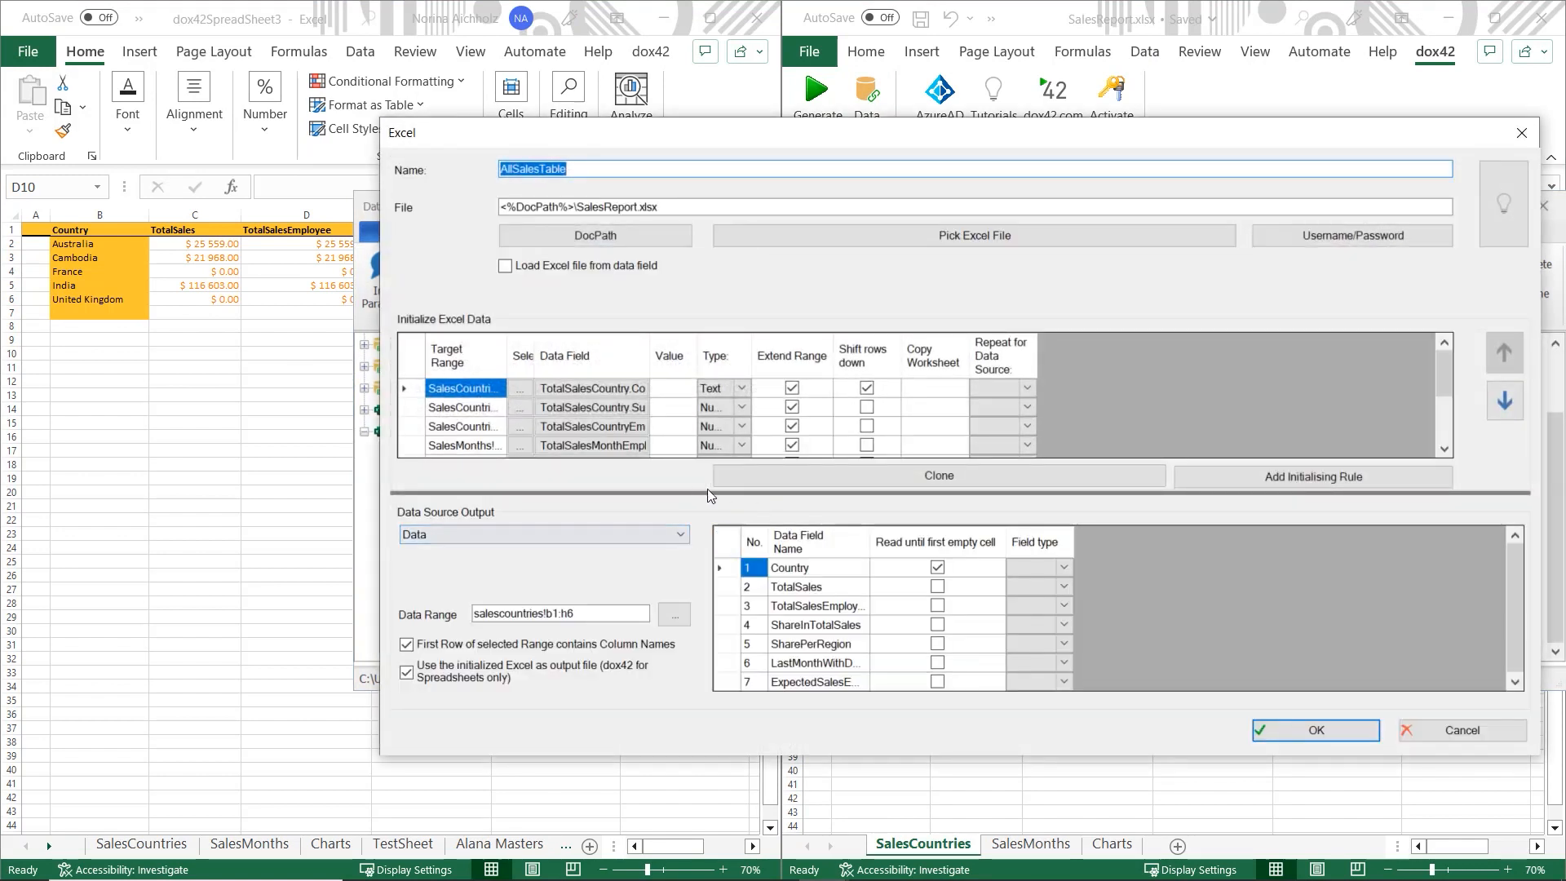
{"action": "left_click_drag", "start_coordinate": [705, 498], "coordinate": [680, 589]}
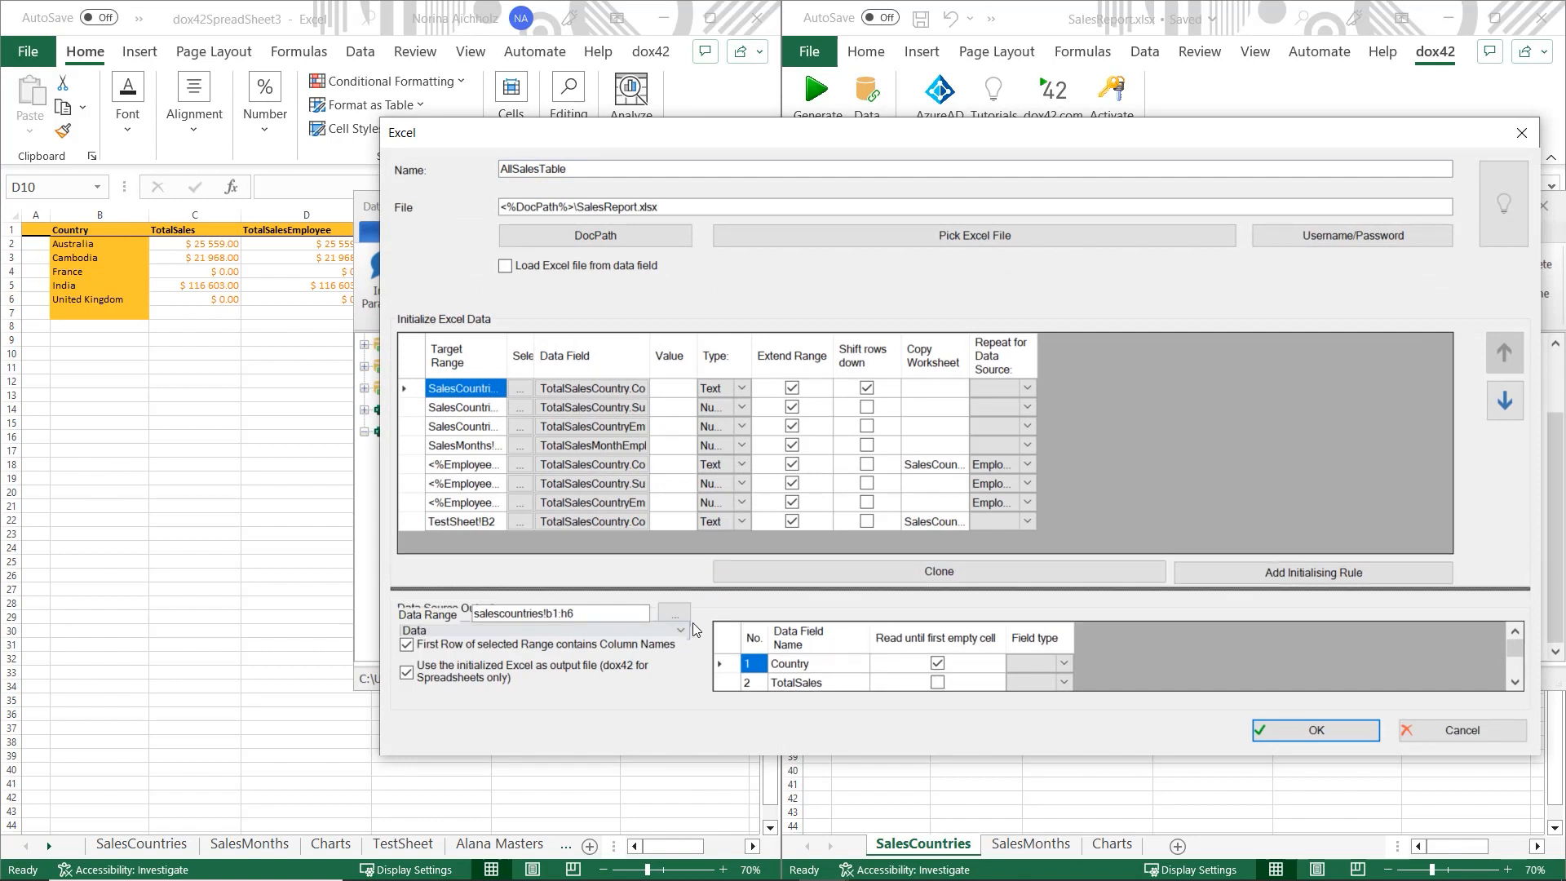
- Enable shifting rows down for the first rule and widen the Target Range and Copy Worksheet columns
{"action": "left_click", "coordinate": [866, 387]}
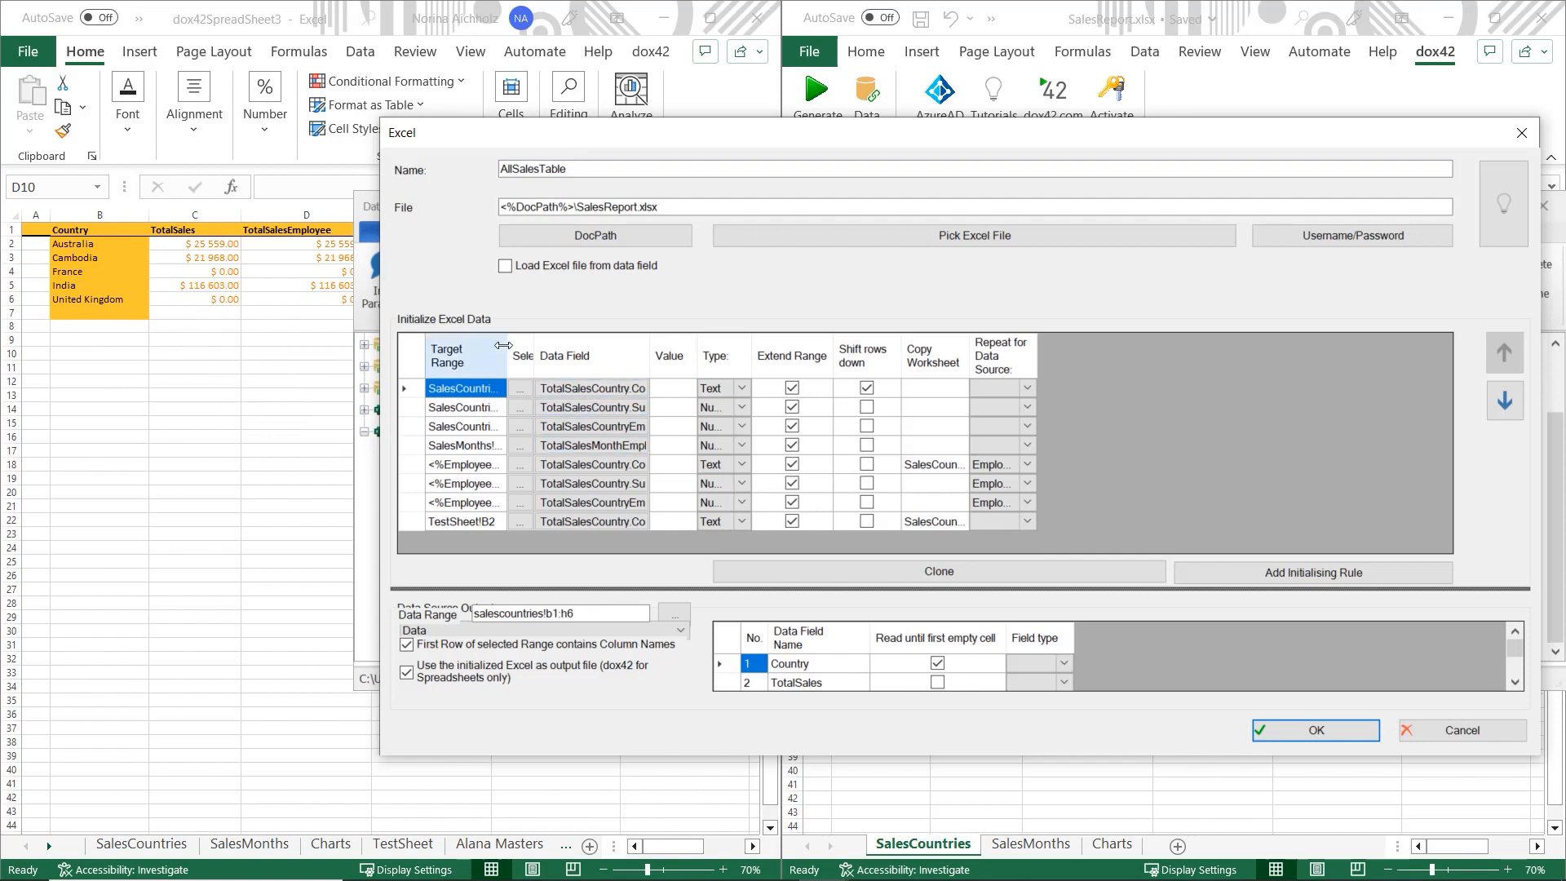
{"action": "left_click_drag", "start_coordinate": [503, 345], "coordinate": [656, 344]}
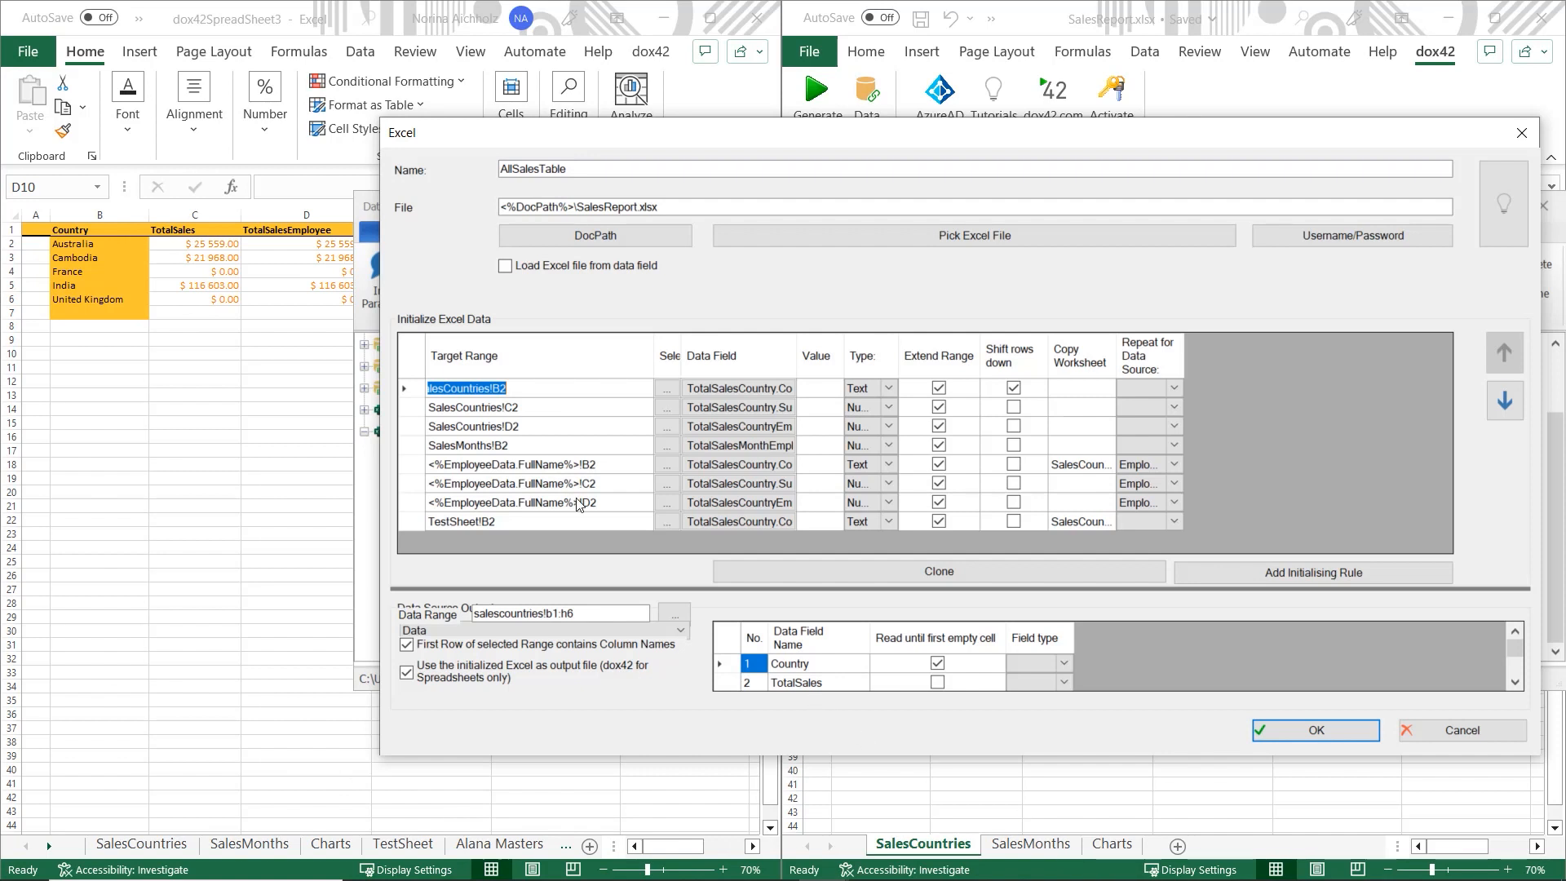
{"action": "left_click", "coordinate": [555, 501]}
{"action": "left_click", "coordinate": [576, 497]}
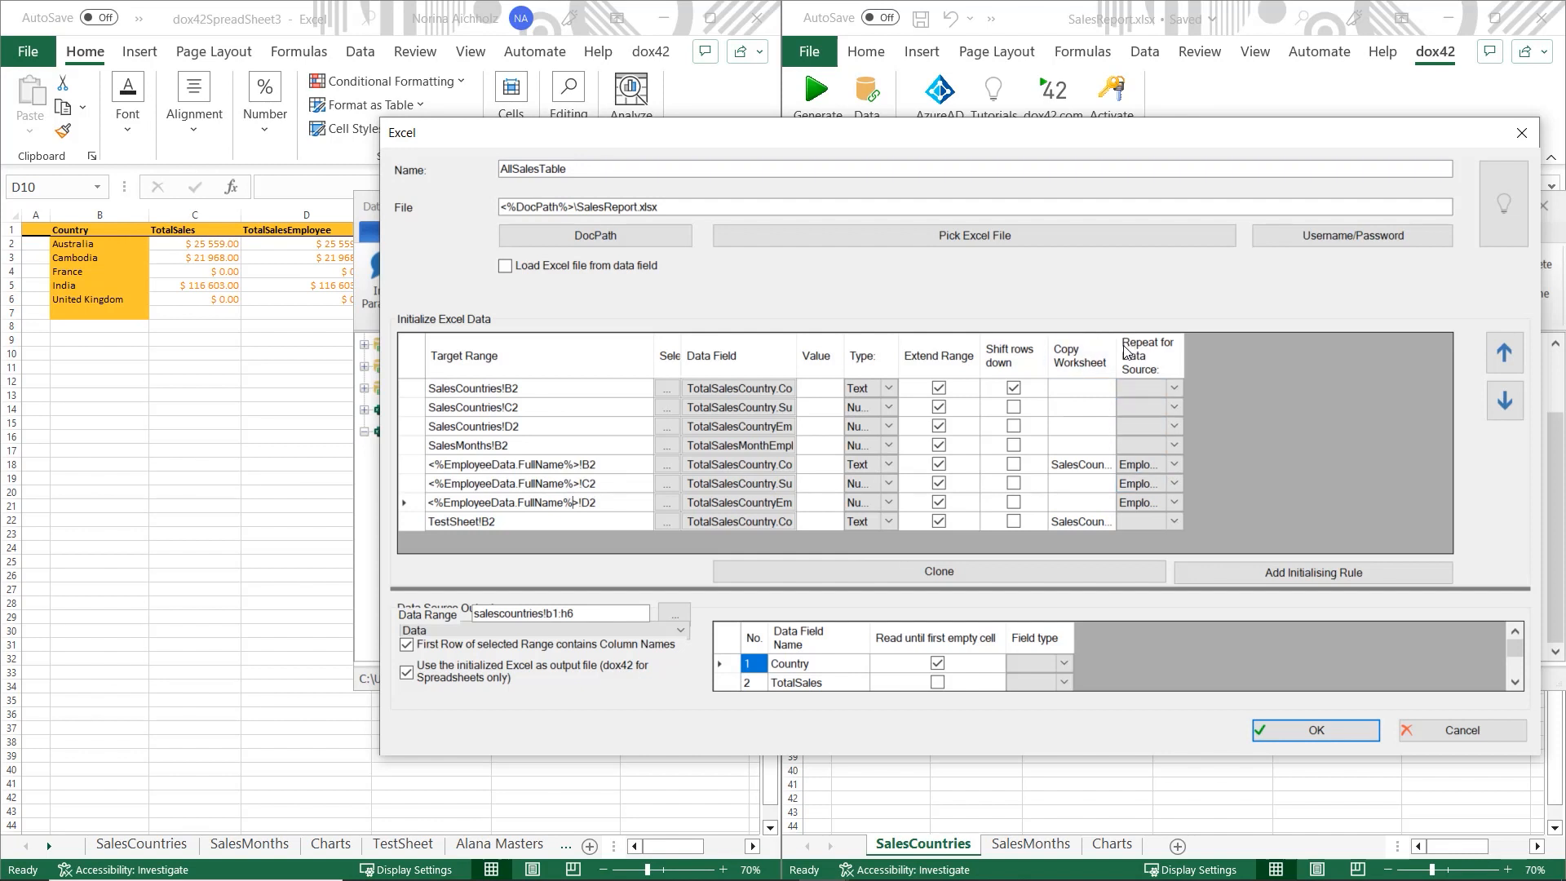
{"action": "left_click_drag", "start_coordinate": [1115, 347], "coordinate": [1190, 351]}
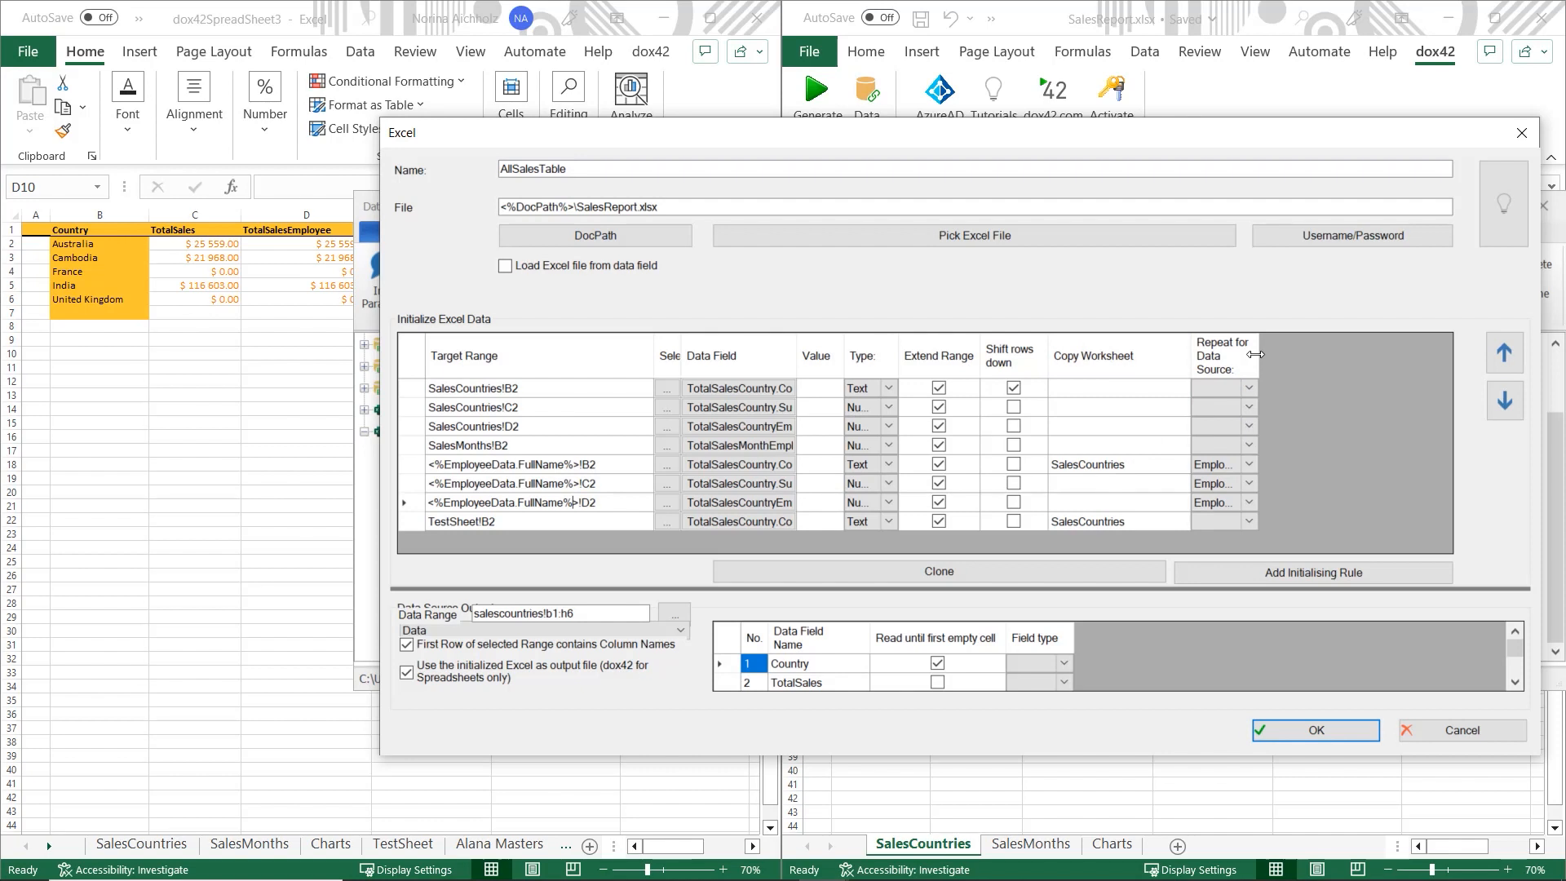
{"action": "left_click_drag", "start_coordinate": [1272, 355], "coordinate": [1325, 354]}
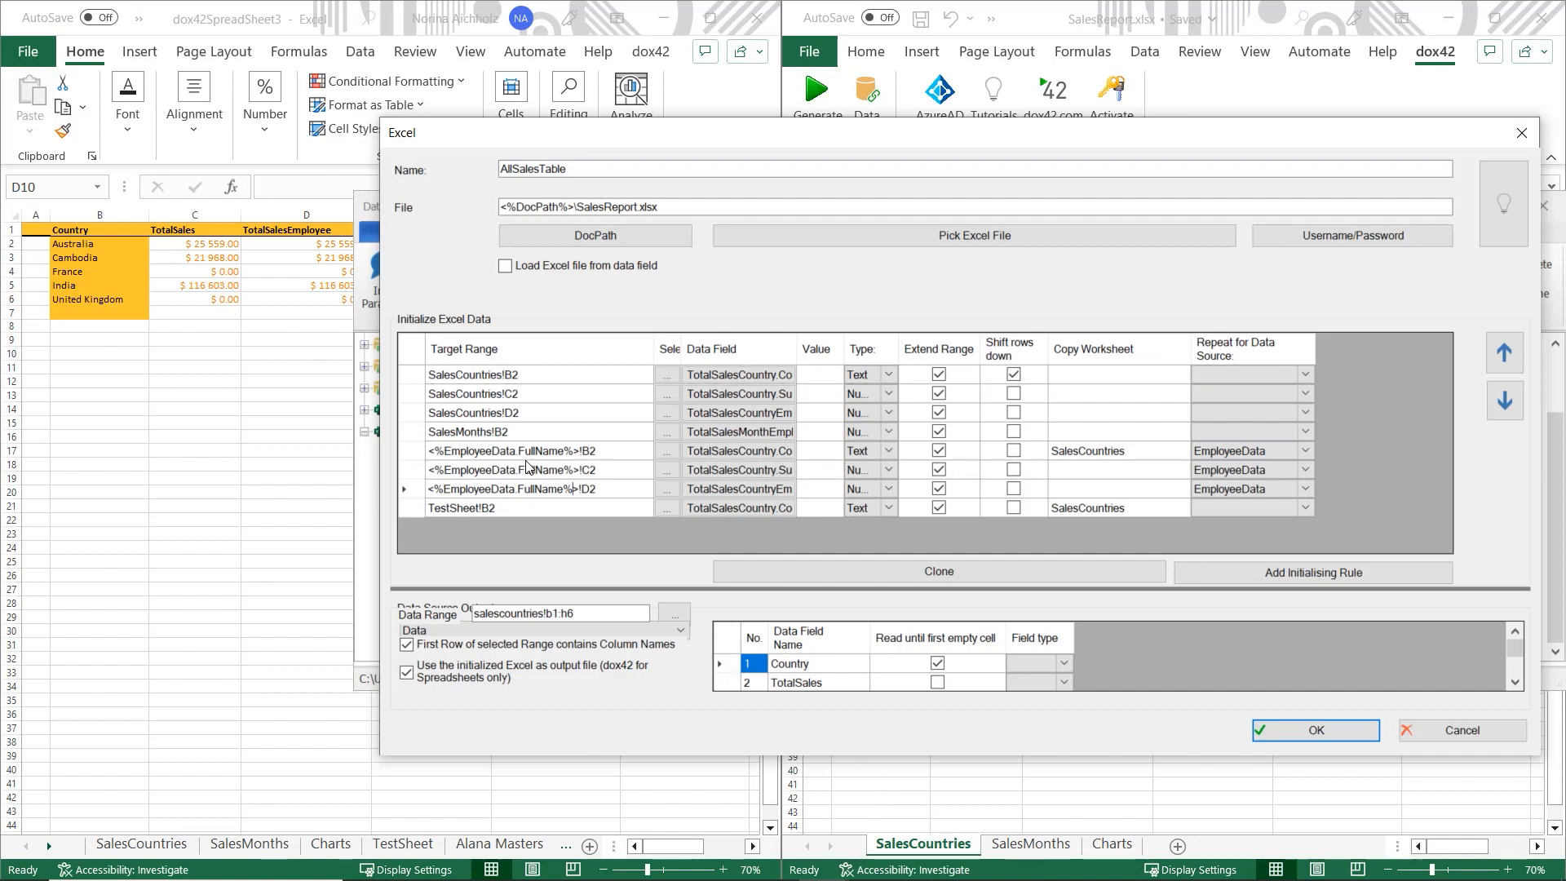
- Review the EmployeeData repeat settings and the SalesCountries Copy Worksheet values, including the TestSheet rule
{"action": "left_click", "coordinate": [1237, 493]}
{"action": "left_click", "coordinate": [1259, 469]}
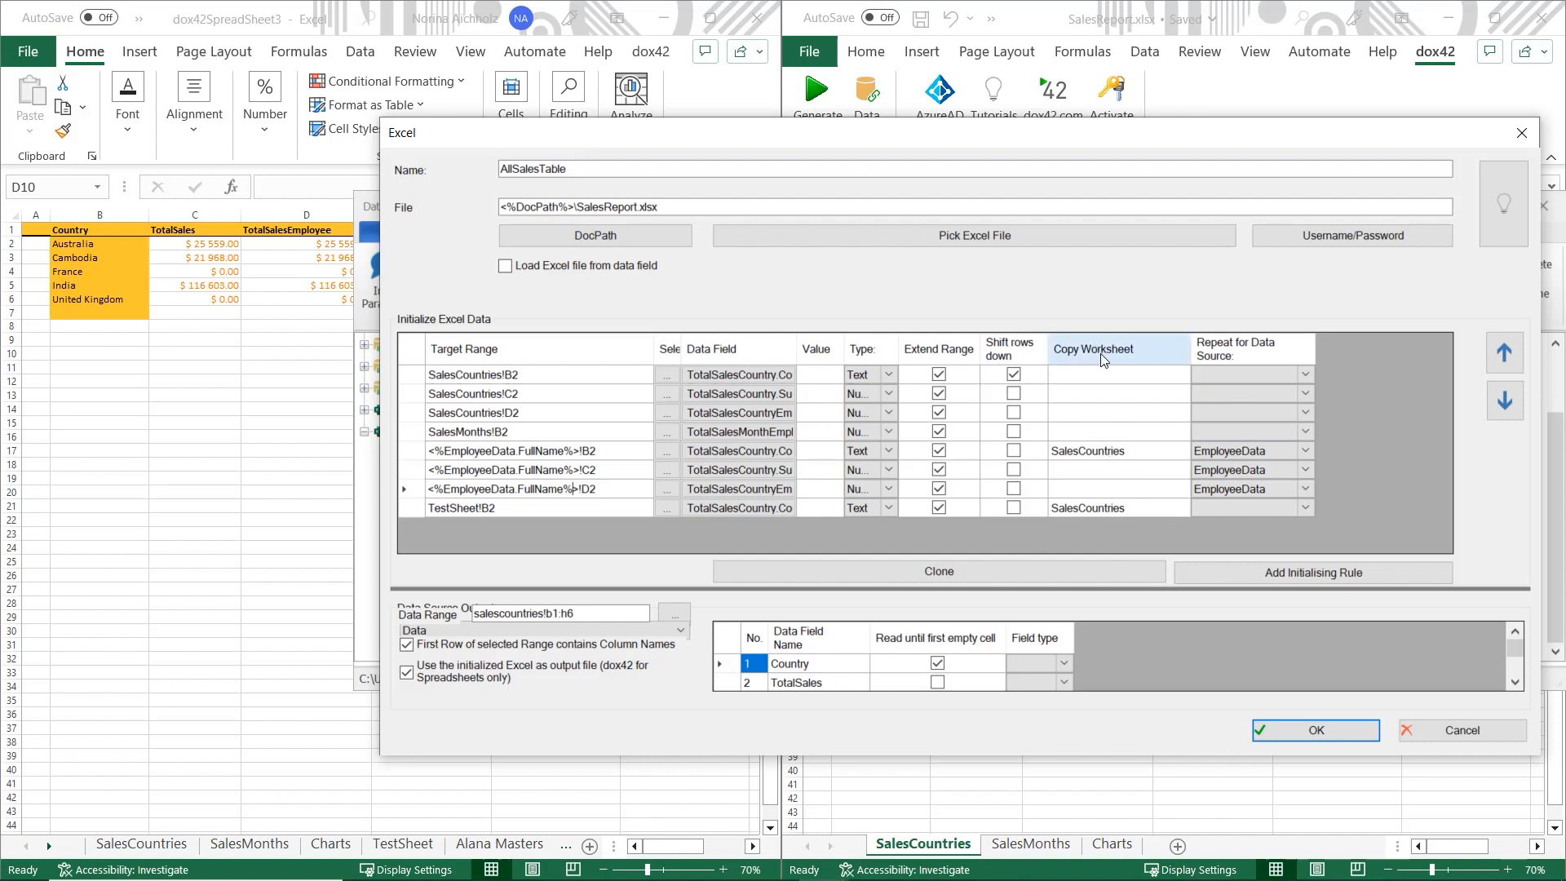
{"action": "left_click", "coordinate": [1121, 450]}
{"action": "left_click_drag", "start_coordinate": [1123, 451], "coordinate": [1050, 451]}
{"action": "left_click", "coordinate": [1130, 494]}
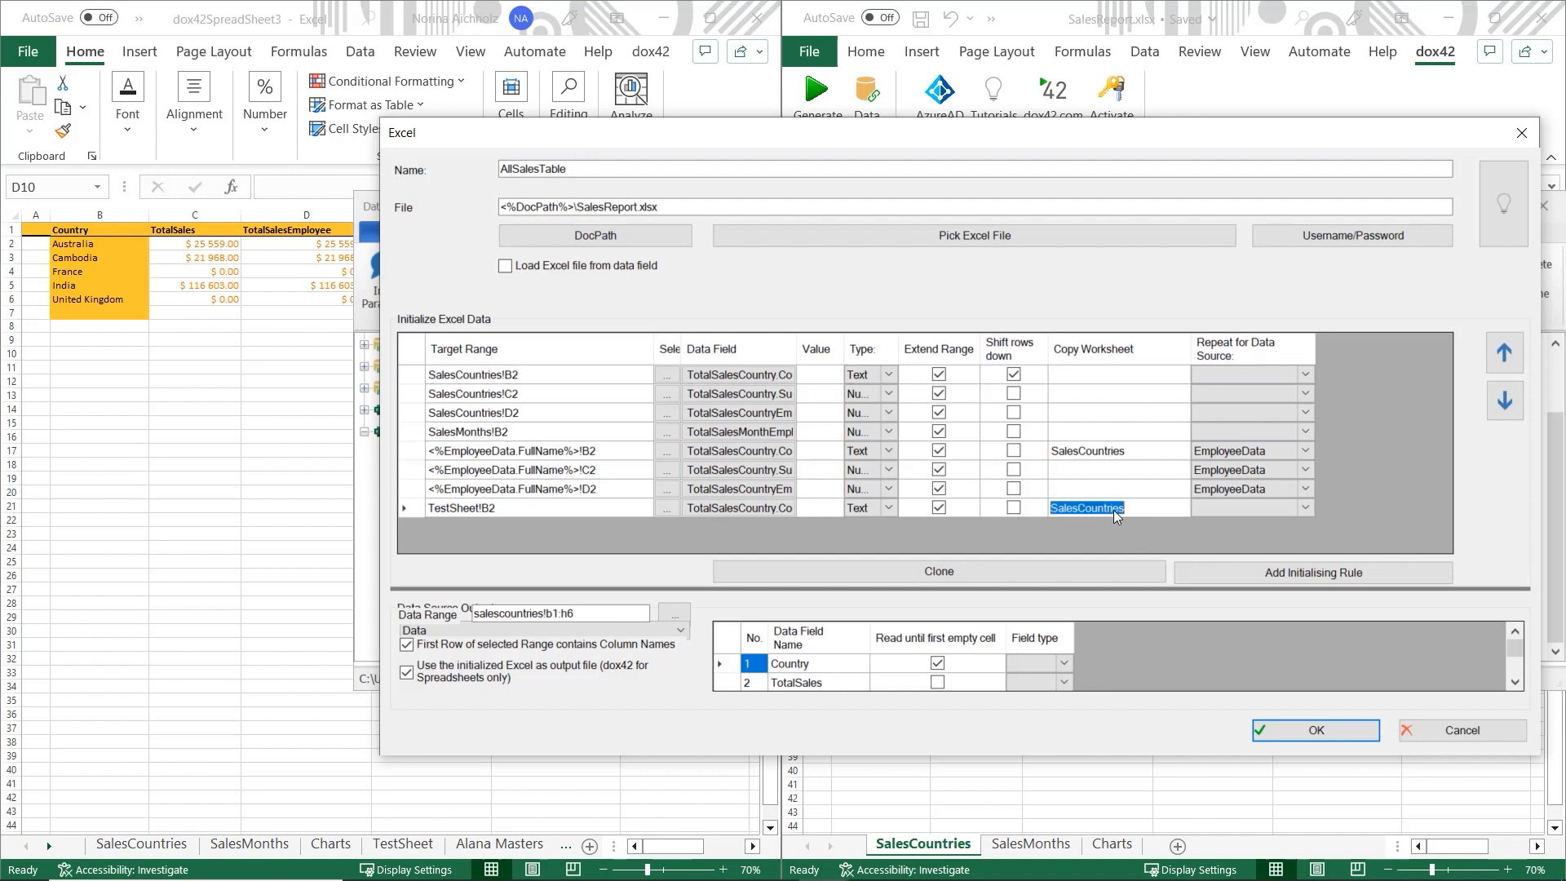
{"action": "left_click", "coordinate": [1114, 513]}
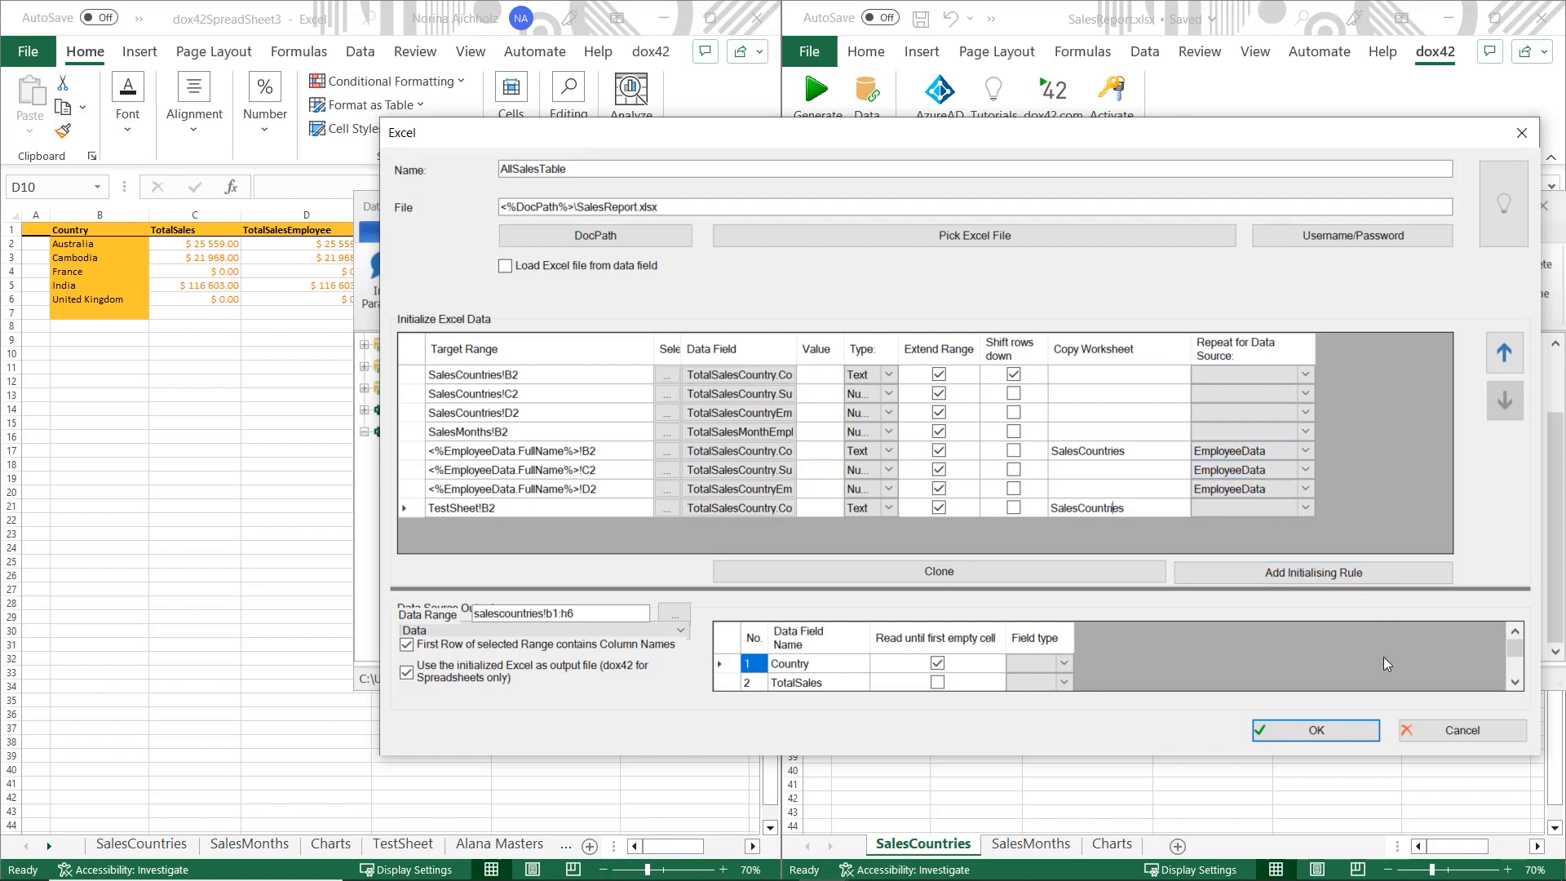
- Cancel the settings, close the Data Map Designer, and check the E2 and SharePerRegion cells
{"action": "left_click", "coordinate": [1432, 732]}
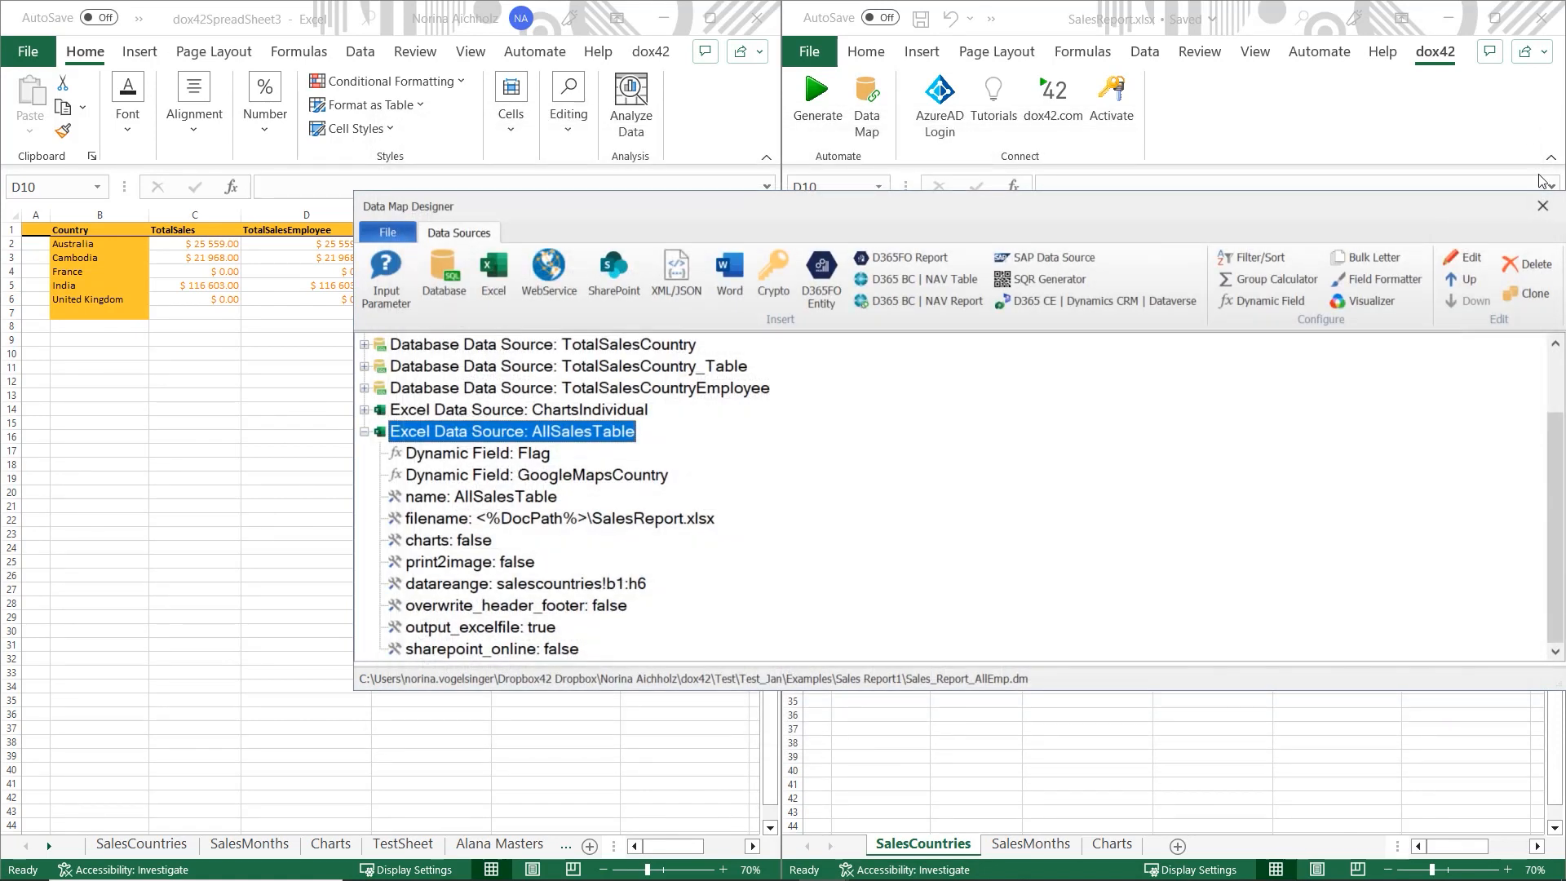
{"action": "left_click", "coordinate": [1534, 204]}
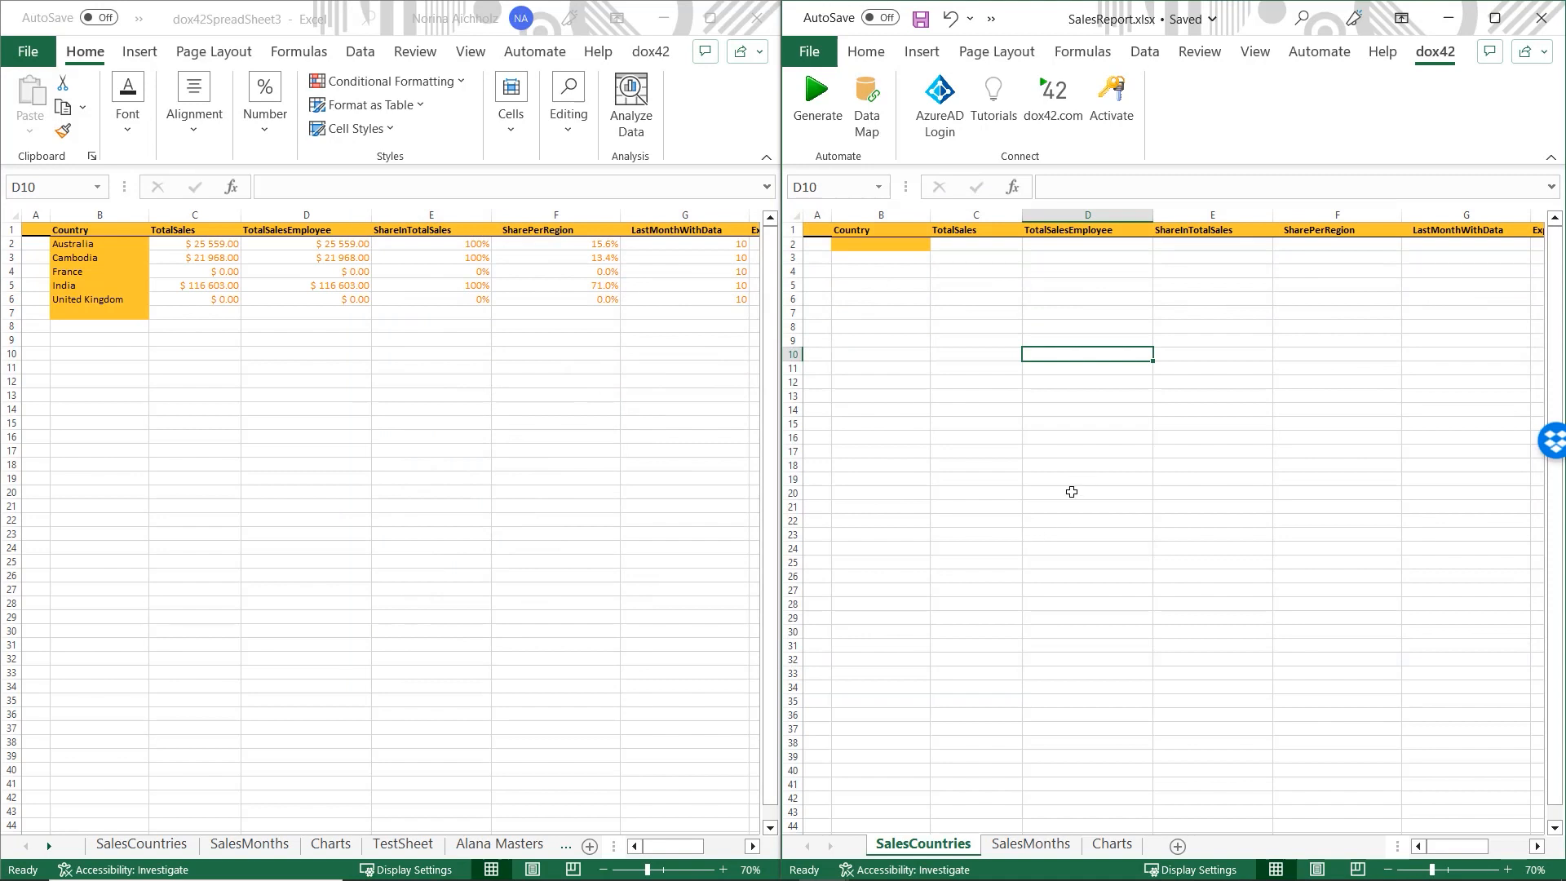
{"action": "left_click", "coordinate": [1093, 319]}
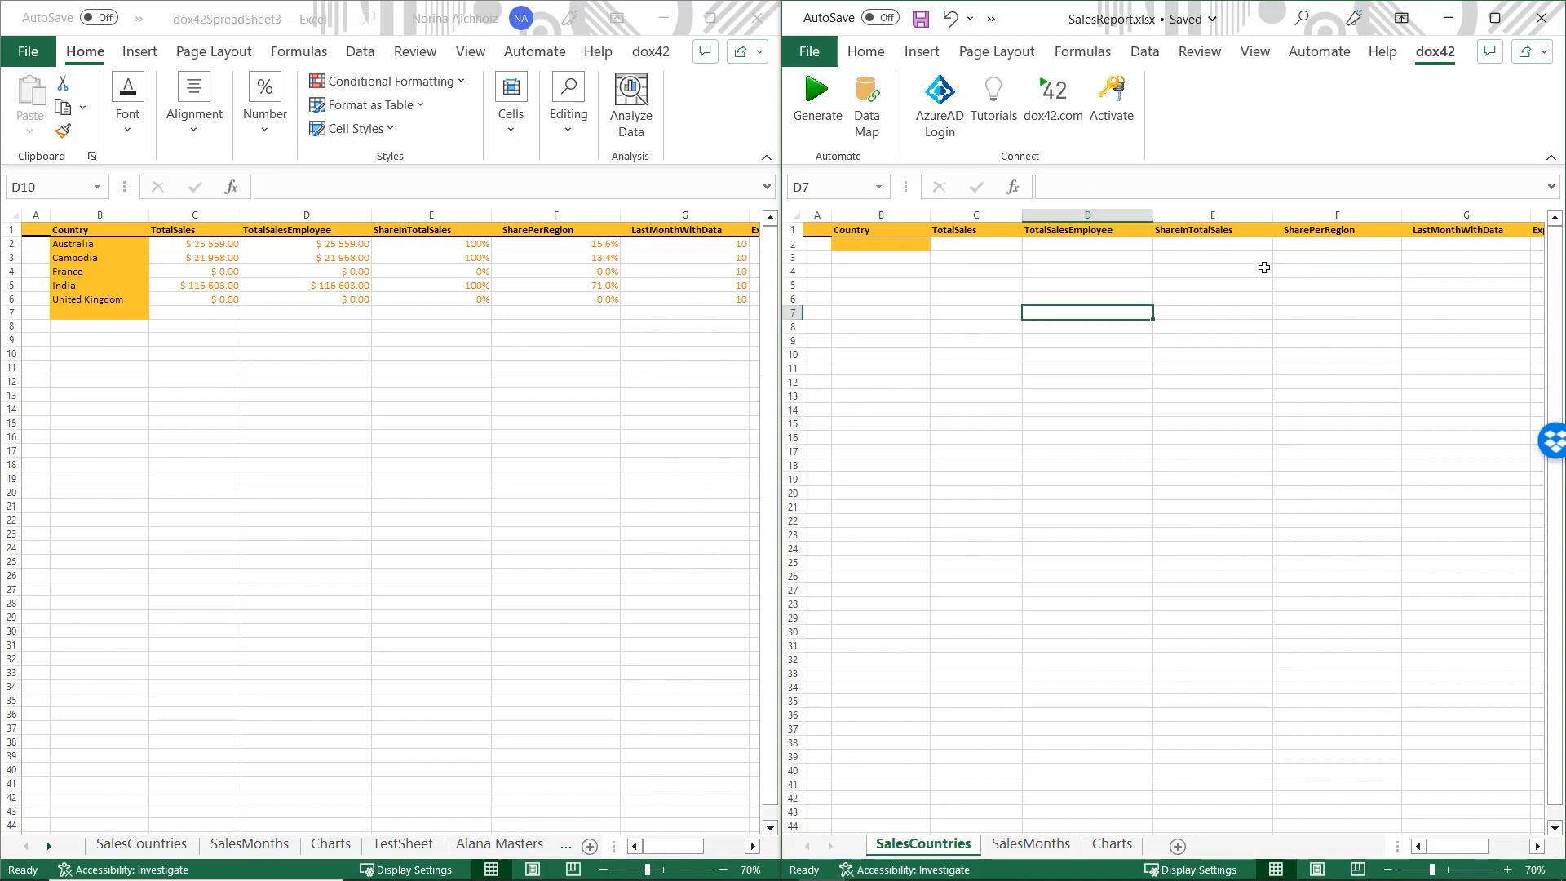
{"action": "left_click", "coordinate": [1236, 250]}
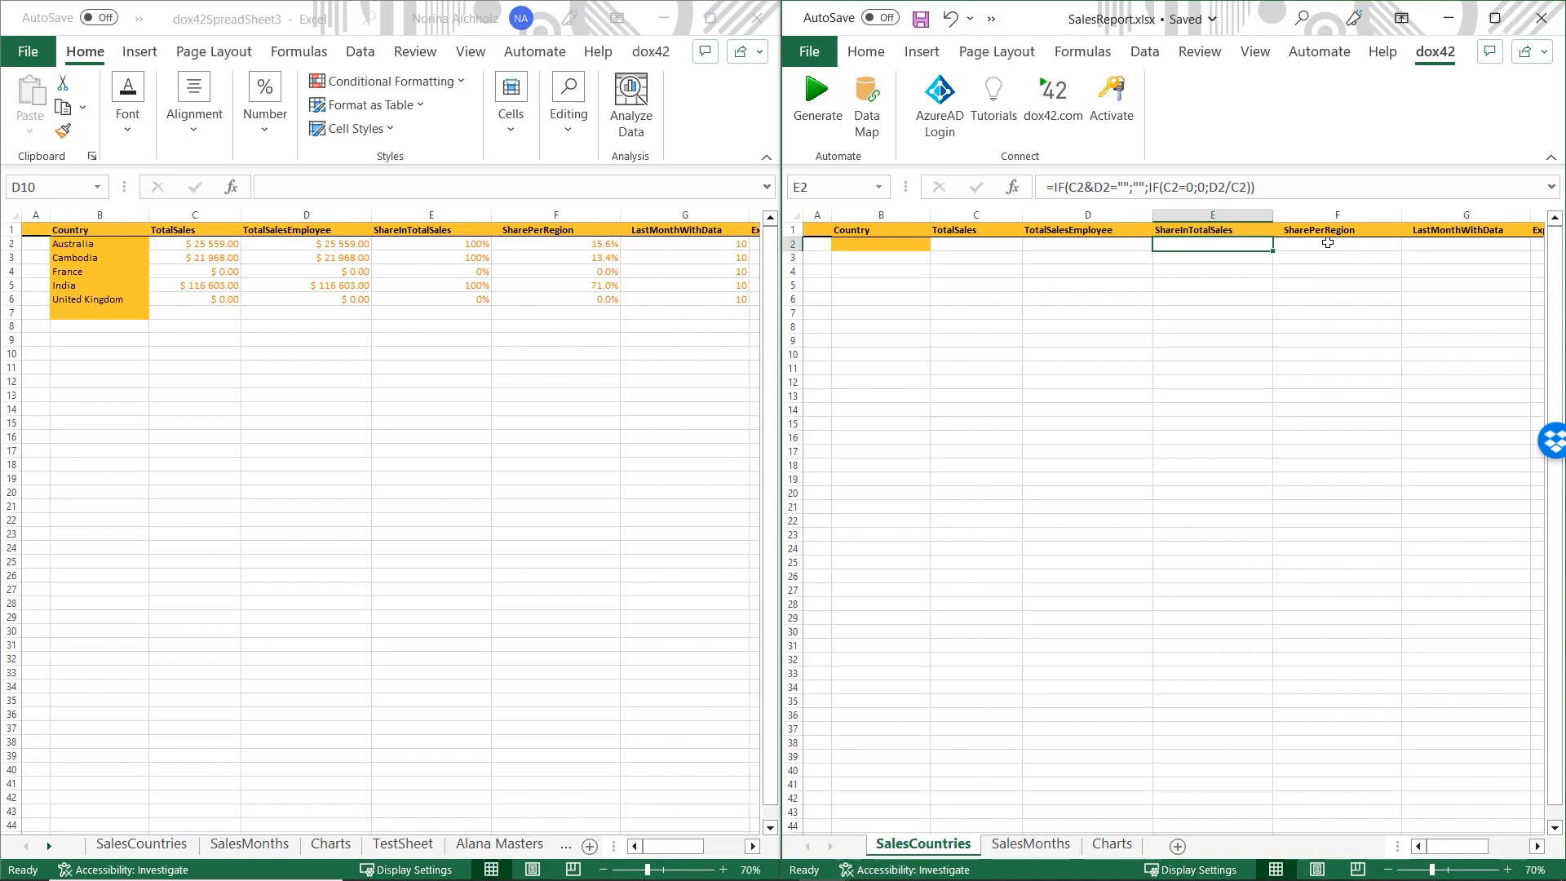
{"action": "left_click", "coordinate": [1327, 243]}
{"action": "left_click", "coordinate": [1328, 326]}
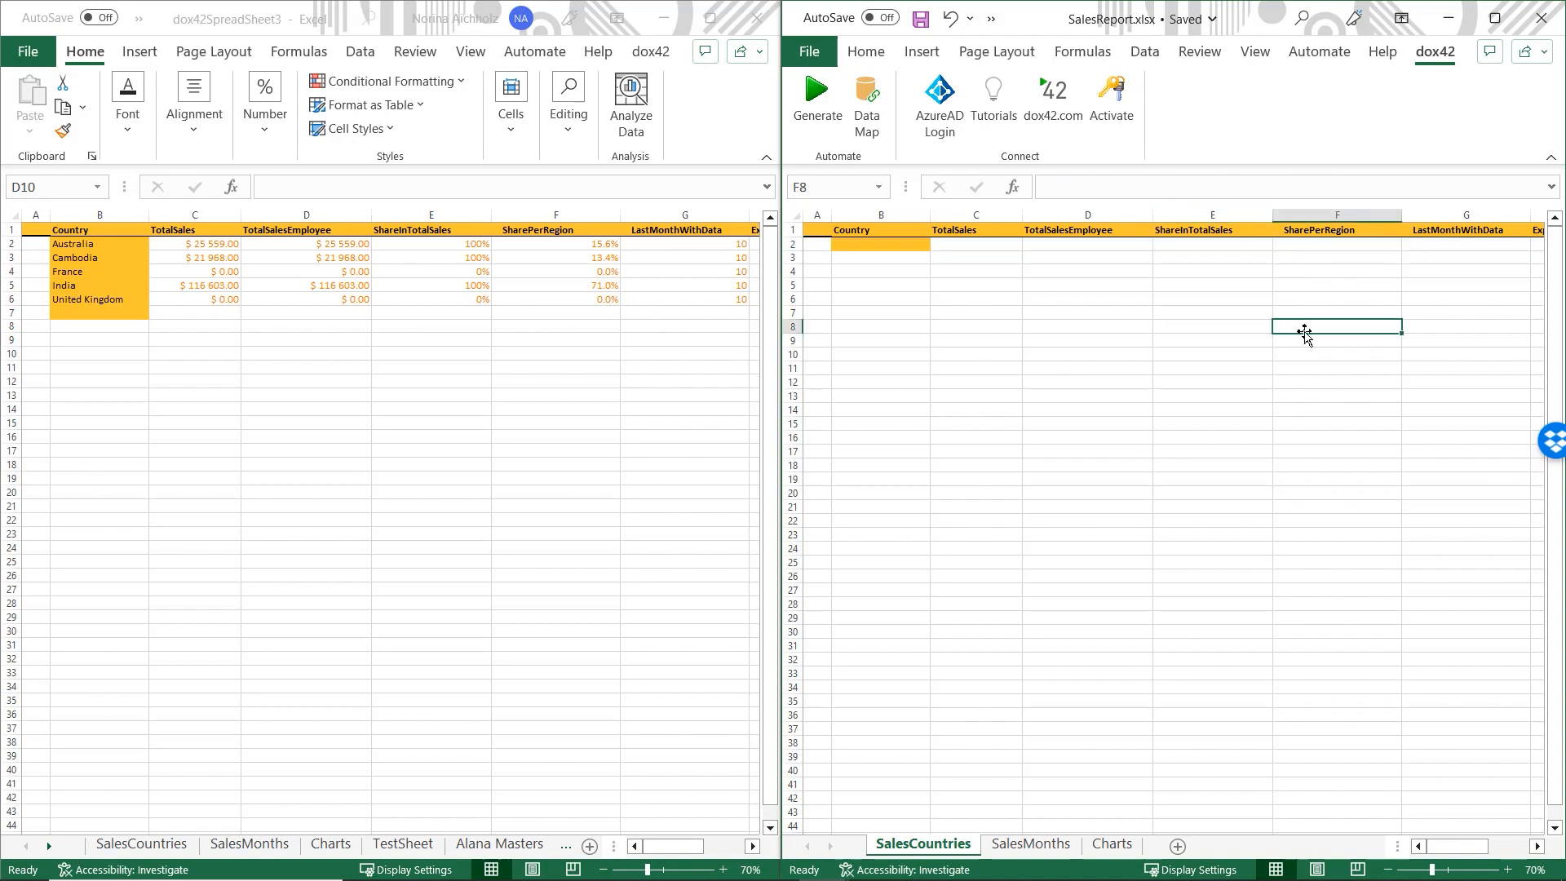
- Check the TotalSalesEmployee cells, then browse the generated workbook's employee sales sheets
{"action": "left_click", "coordinate": [1062, 244]}
{"action": "left_click", "coordinate": [1057, 370]}
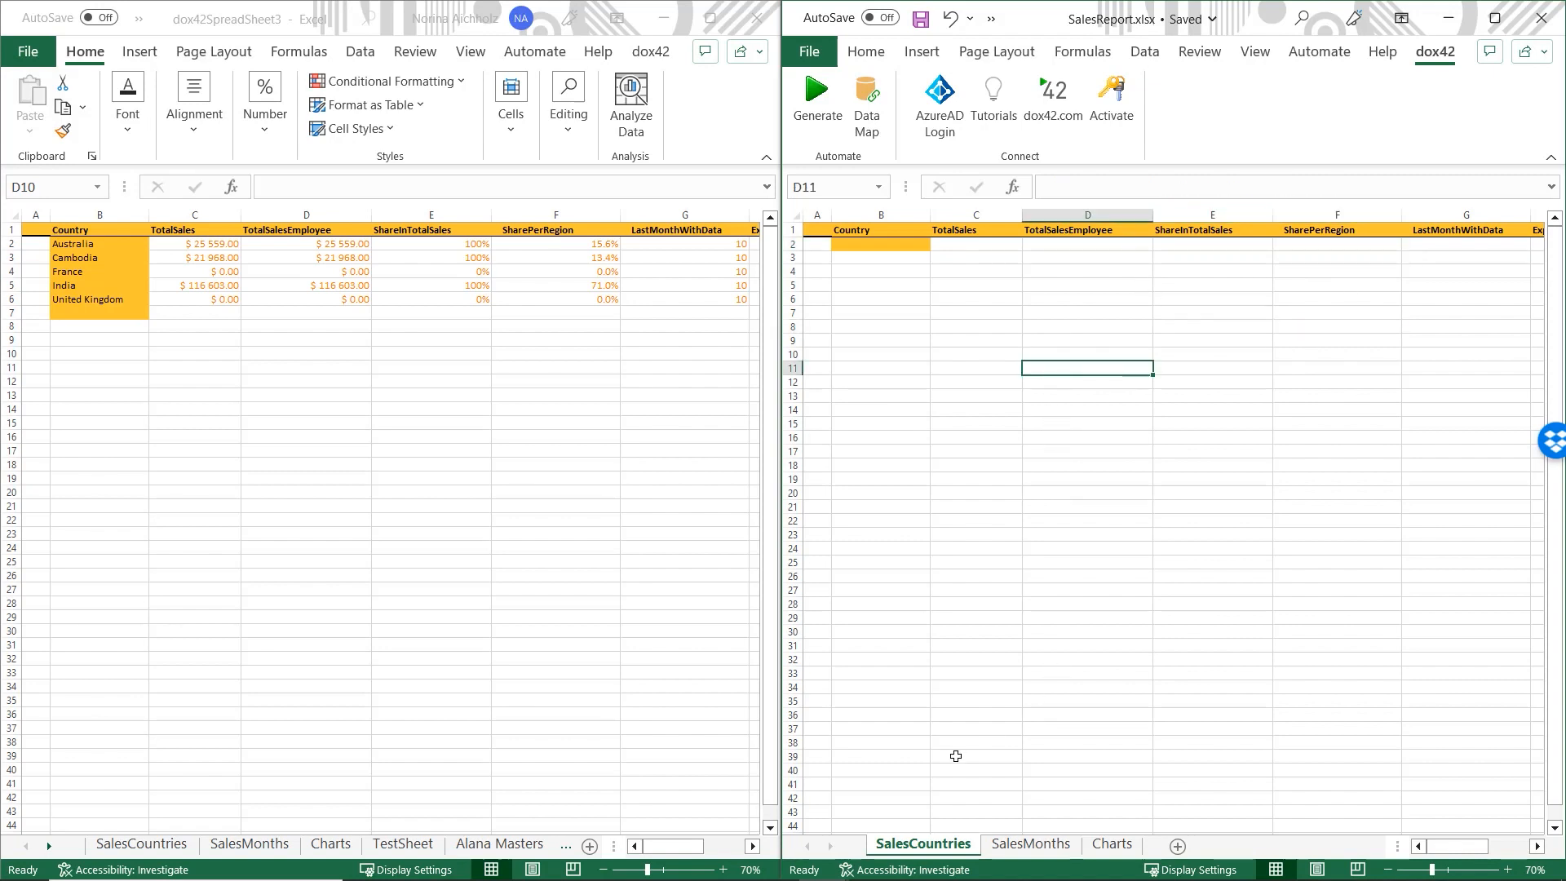
{"action": "left_click", "coordinate": [394, 848]}
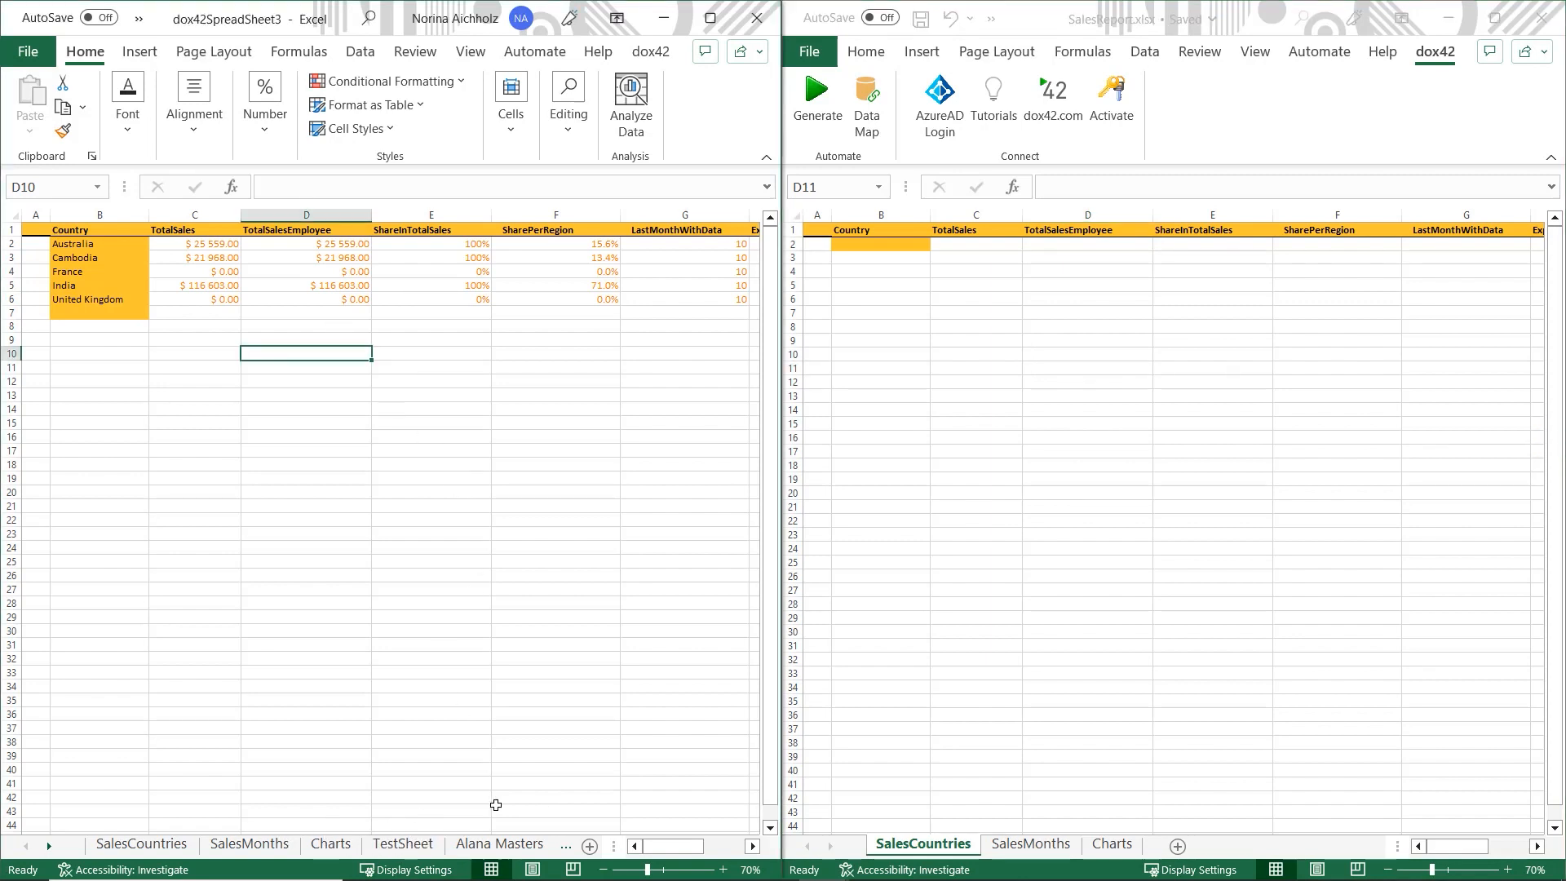
{"action": "left_click", "coordinate": [458, 850]}
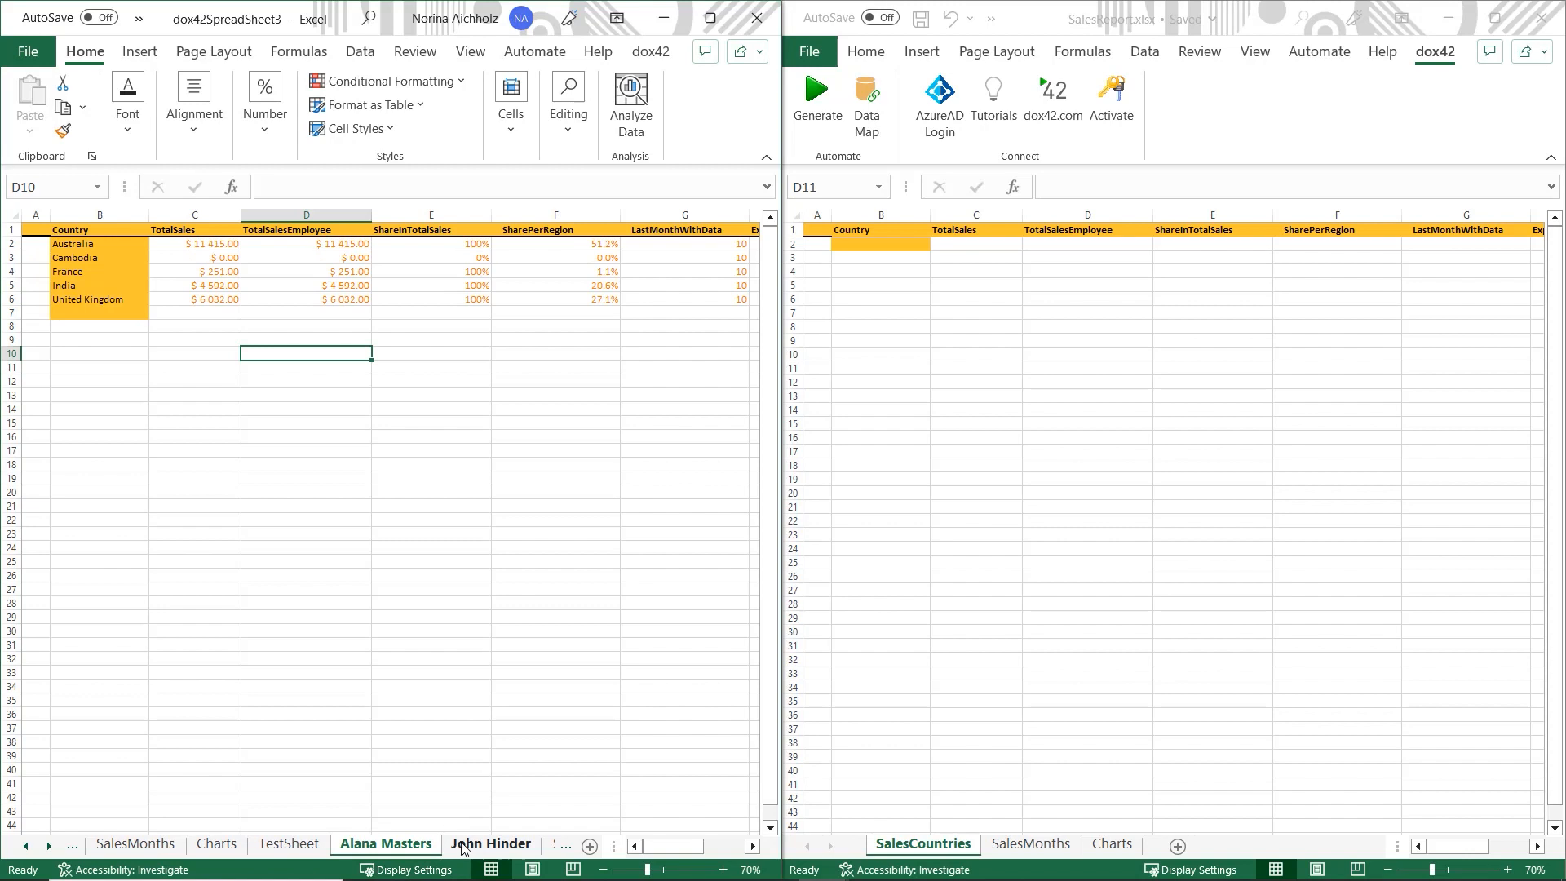
{"action": "left_click", "coordinate": [466, 848]}
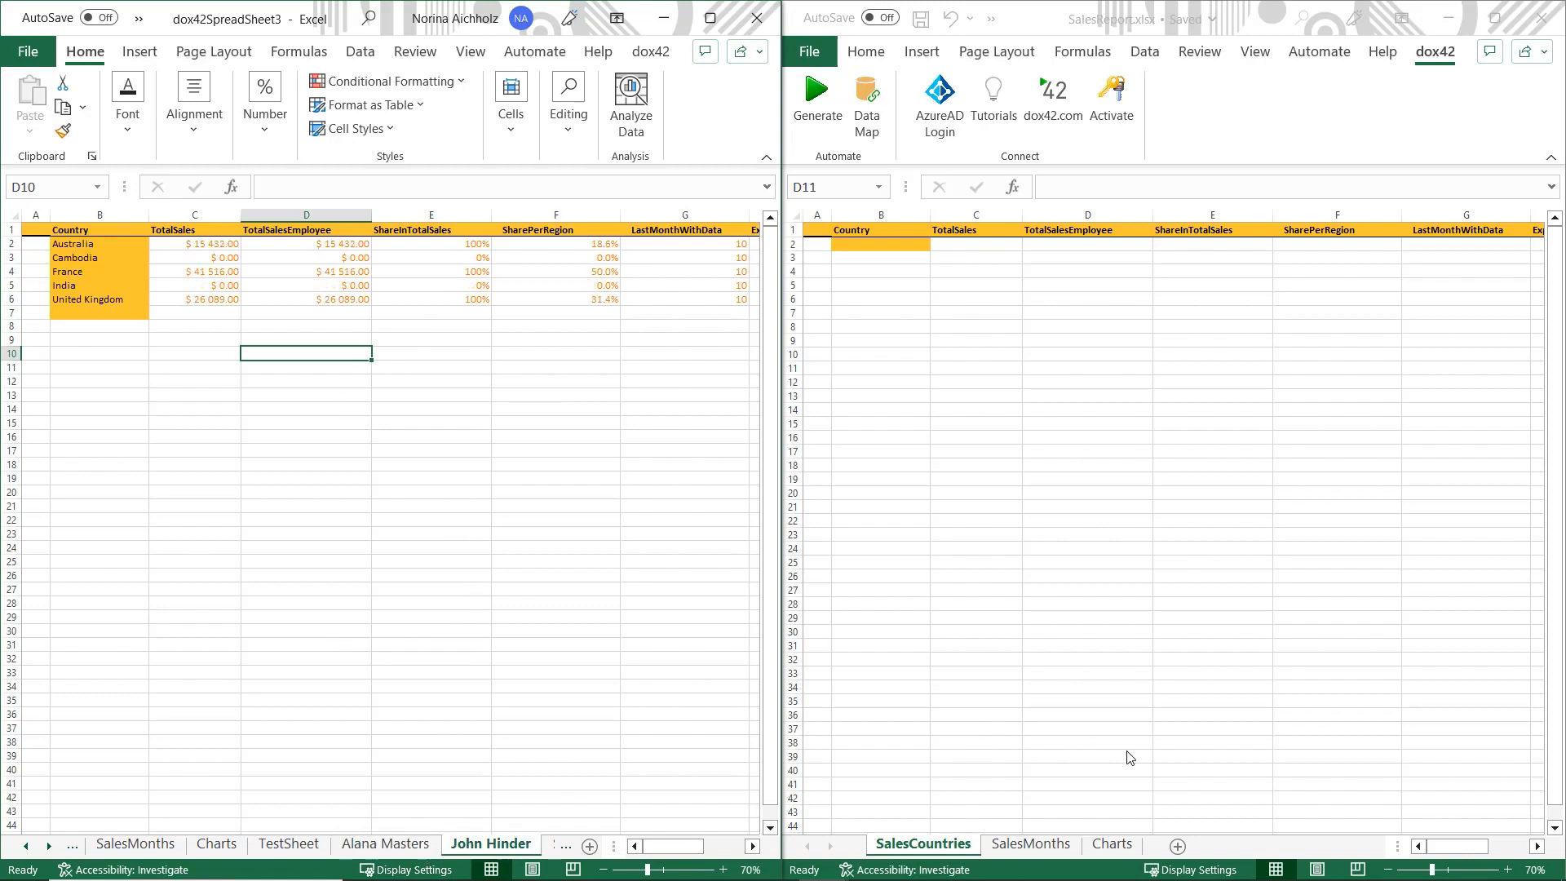
- Show the Charts sheet and the SalesMonths monthly sales table, then activate the SalesReport window
{"action": "left_click", "coordinate": [210, 845]}
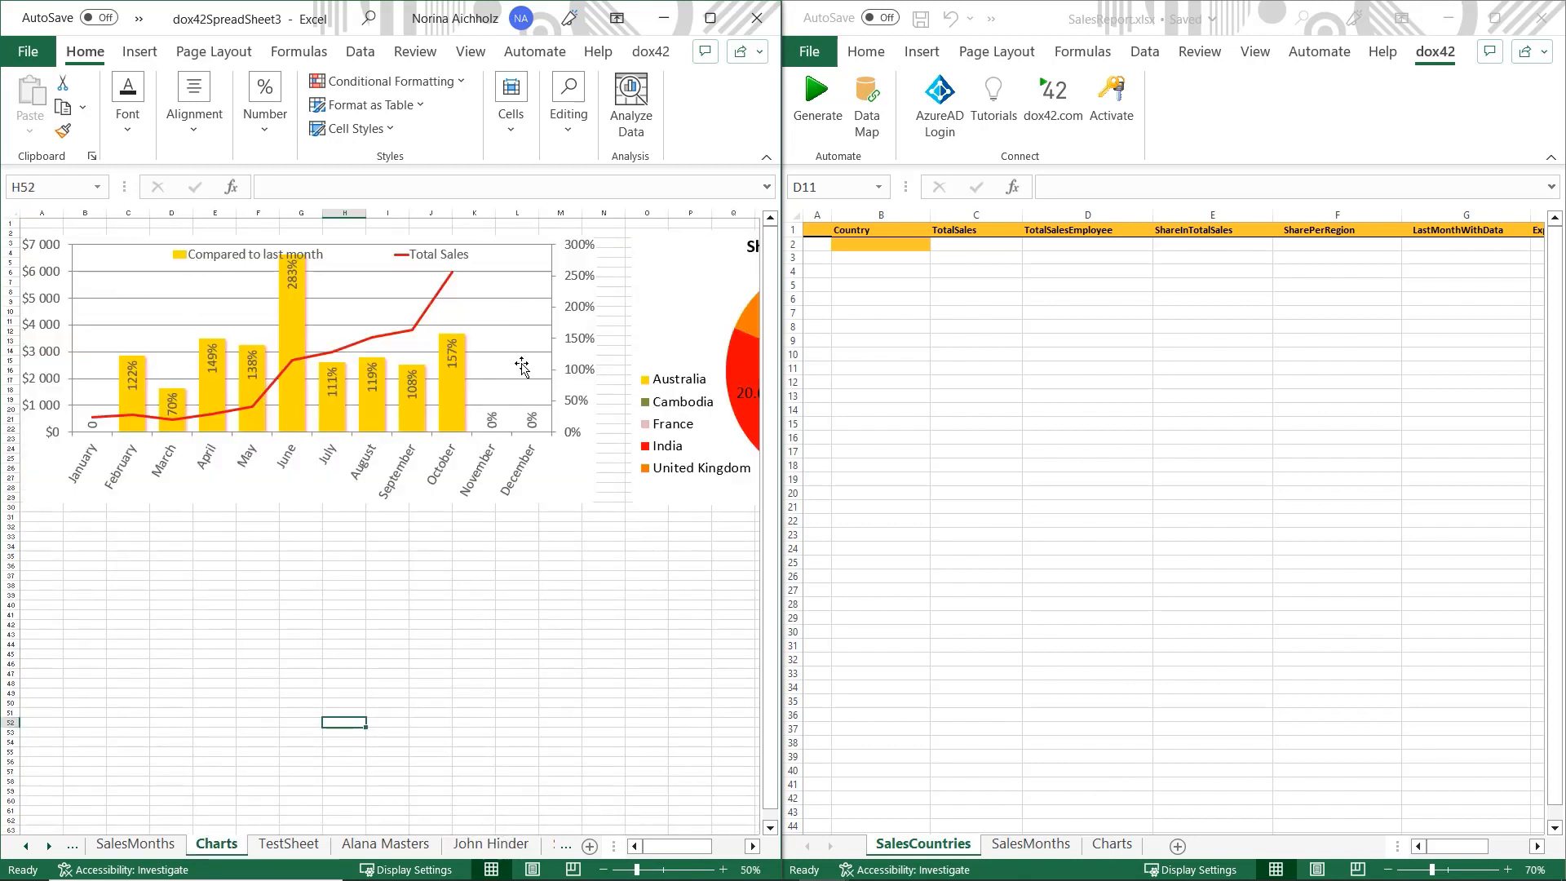
{"action": "mouse_move", "coordinate": [685, 844]}
{"action": "left_mouse_down"}
{"action": "mouse_move", "coordinate": [701, 856]}
{"action": "mouse_move", "coordinate": [665, 858]}
{"action": "left_mouse_up"}
{"action": "left_click", "coordinate": [262, 635]}
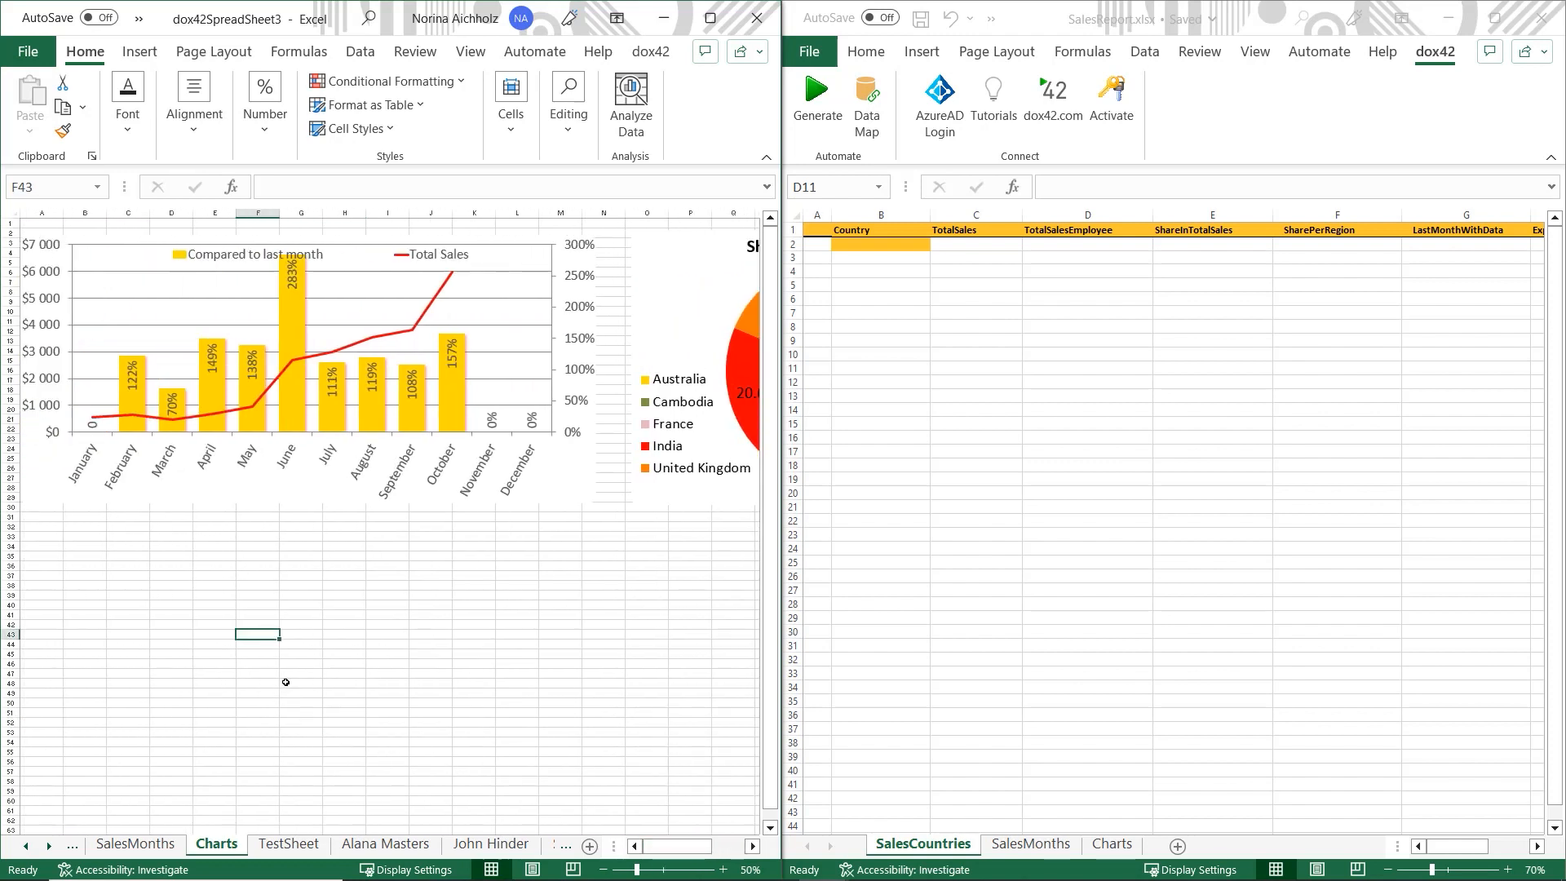
{"action": "left_click", "coordinate": [164, 847]}
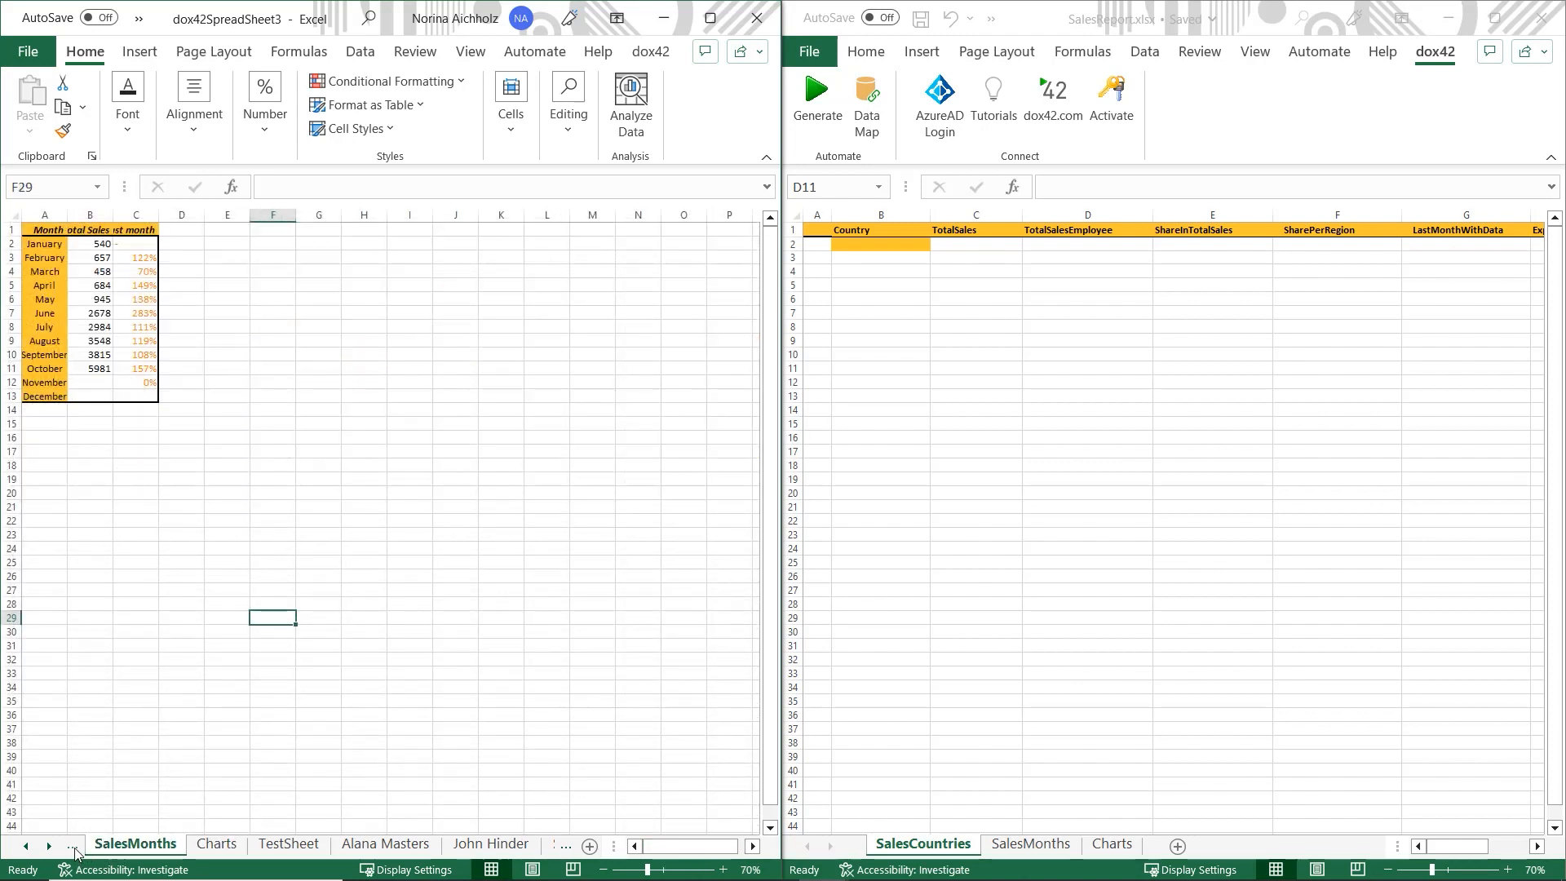
{"action": "left_click", "coordinate": [75, 850]}
{"action": "left_click", "coordinate": [1259, 419]}
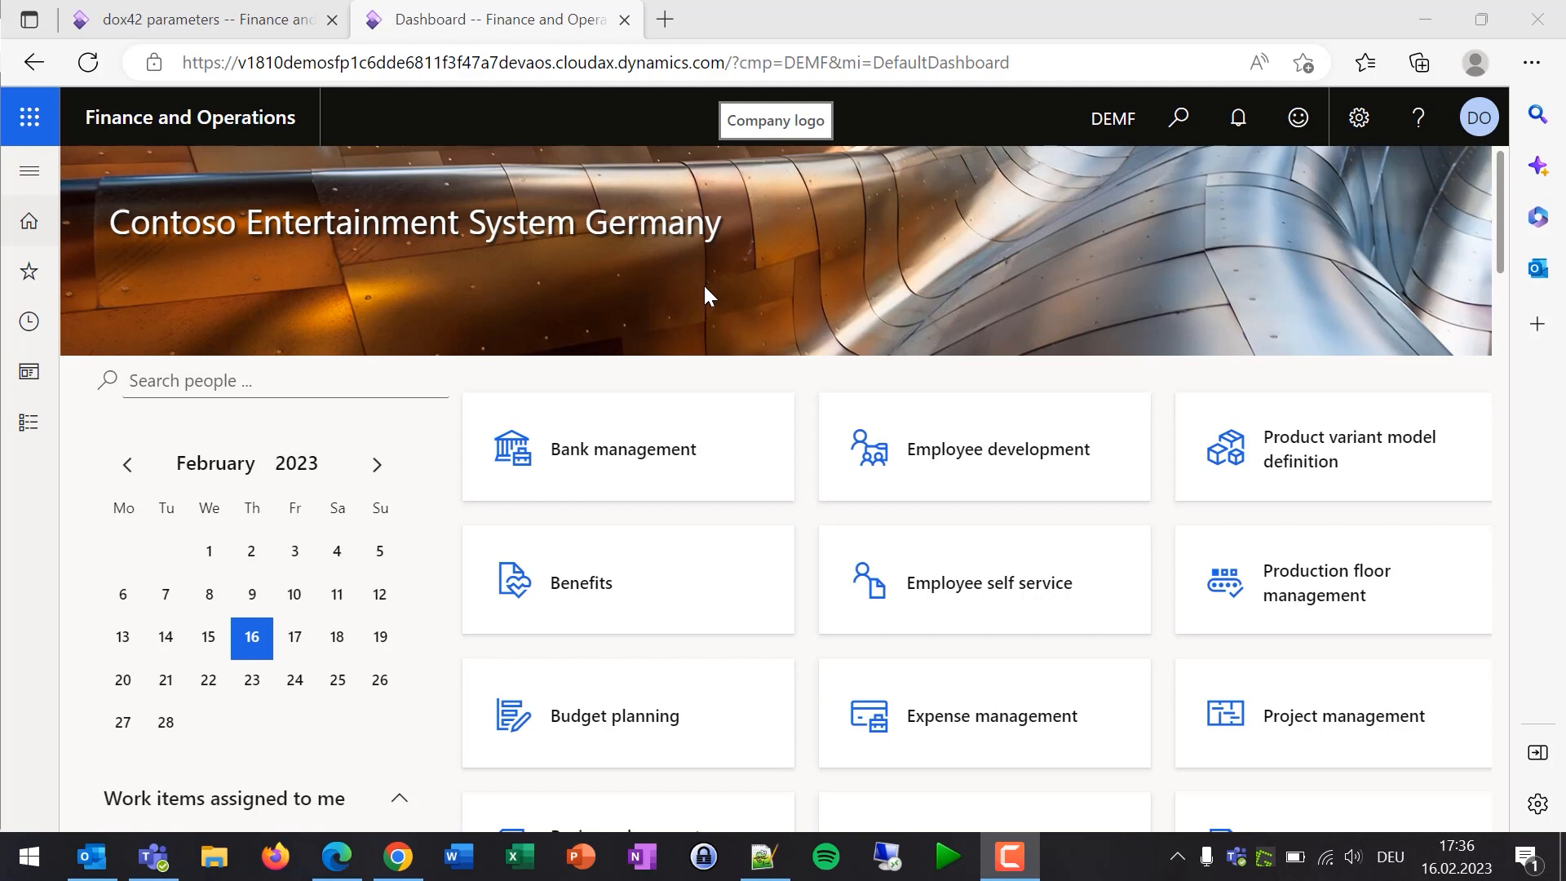
- Open All vendors from Favorites in the navigation pane, listing nine vendors CH-001 to US-001
{"action": "left_click", "coordinate": [31, 173]}
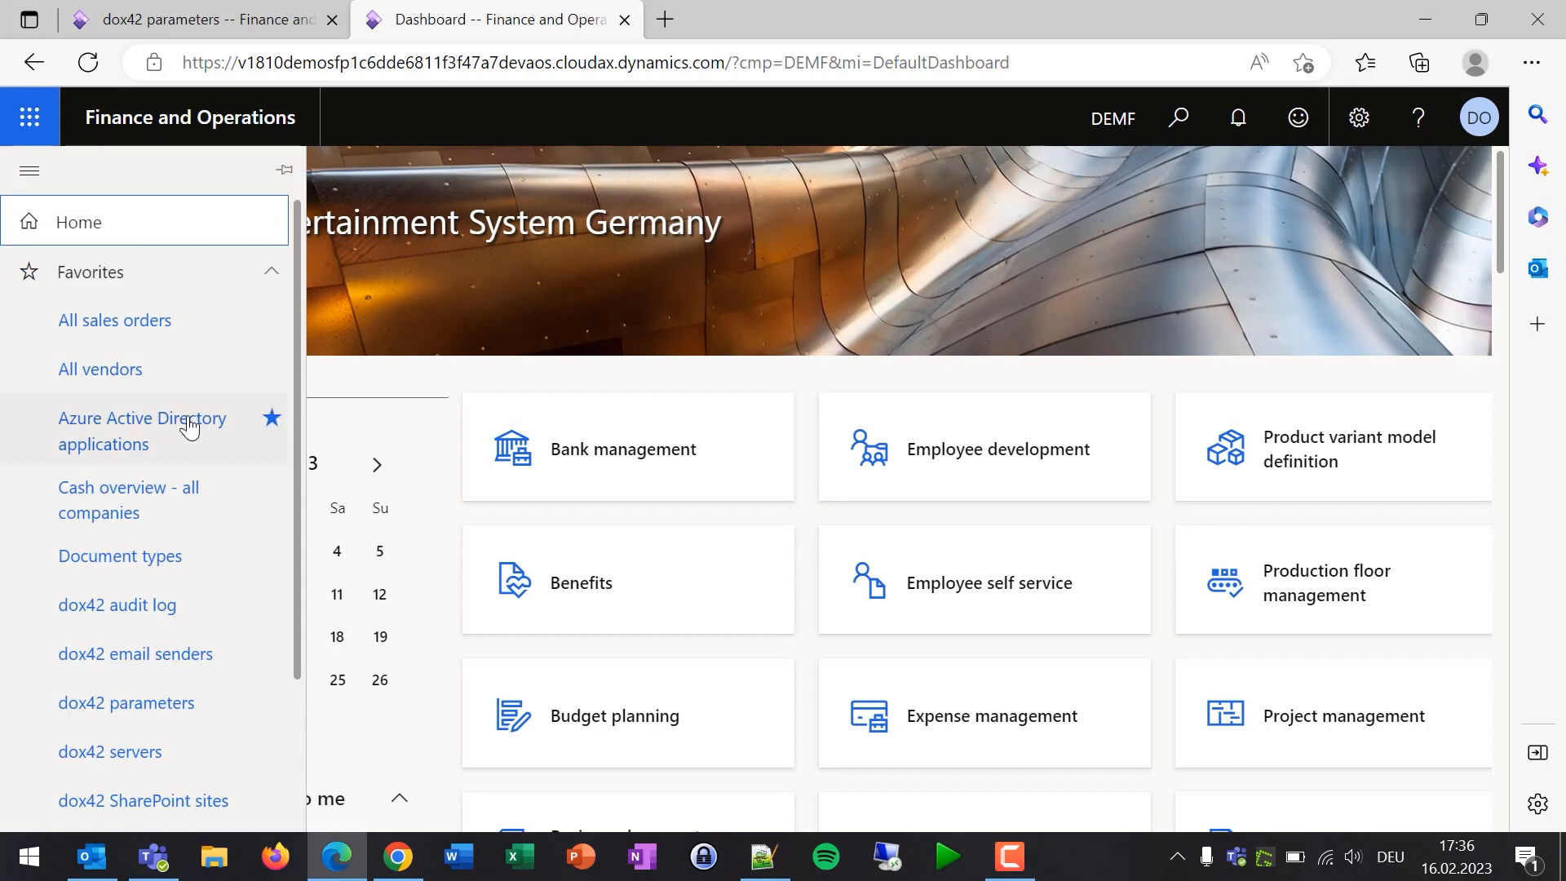
{"action": "left_click", "coordinate": [135, 381]}
{"action": "left_click", "coordinate": [134, 382]}
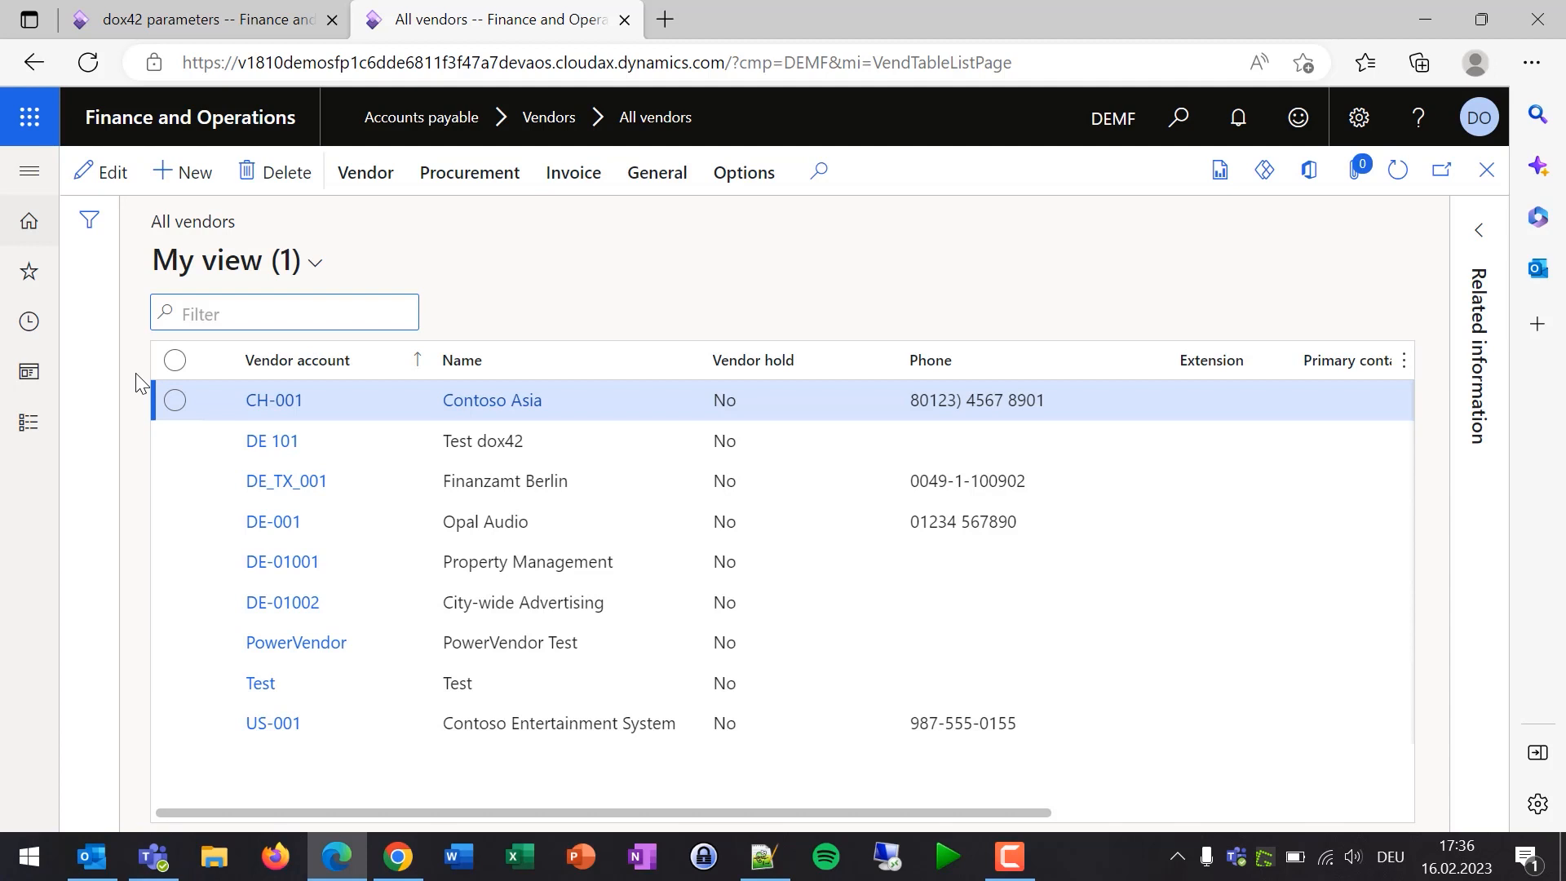
- Generate the PDF List of Vendors on Screen for all vendors except DE_TX_001 and DE-001
{"action": "left_click", "coordinate": [175, 361]}
{"action": "left_click", "coordinate": [175, 482]}
{"action": "left_click", "coordinate": [176, 522]}
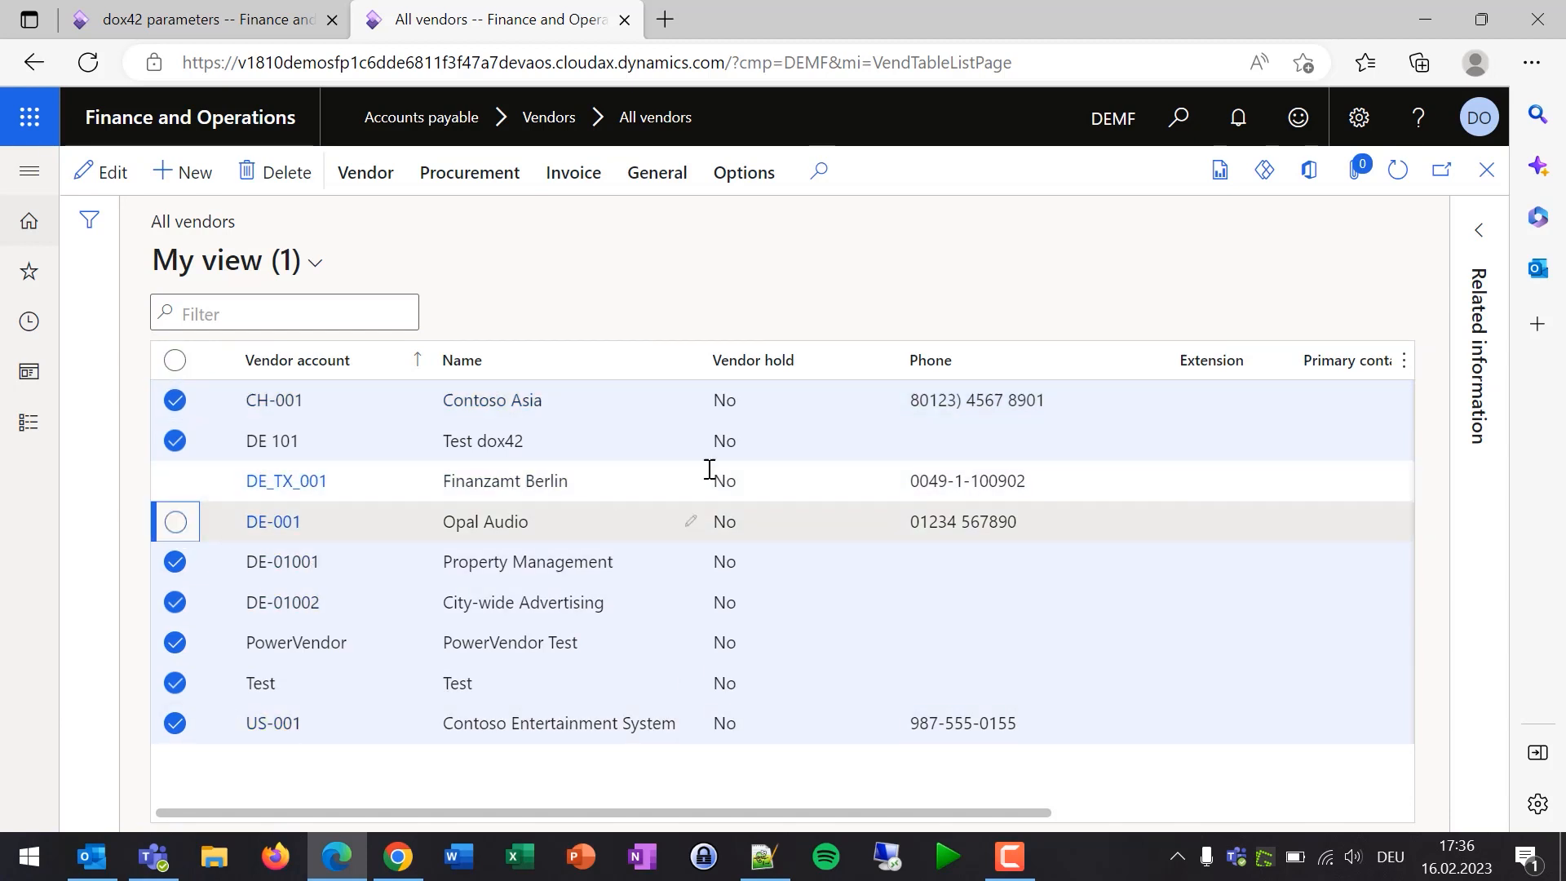
{"action": "left_click", "coordinate": [1217, 173]}
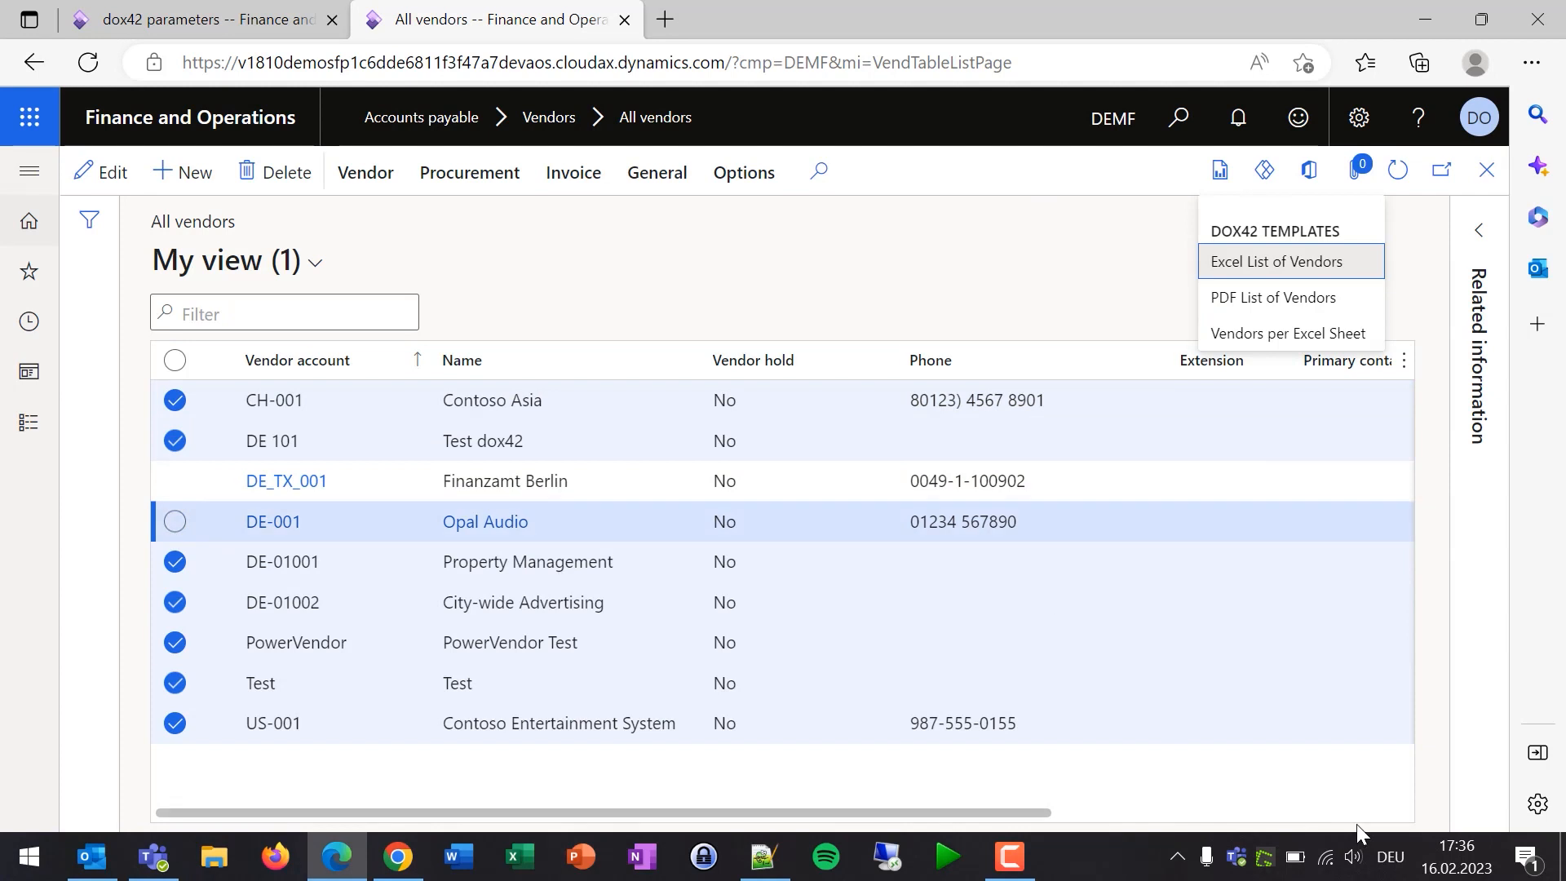
{"action": "left_click", "coordinate": [1302, 312]}
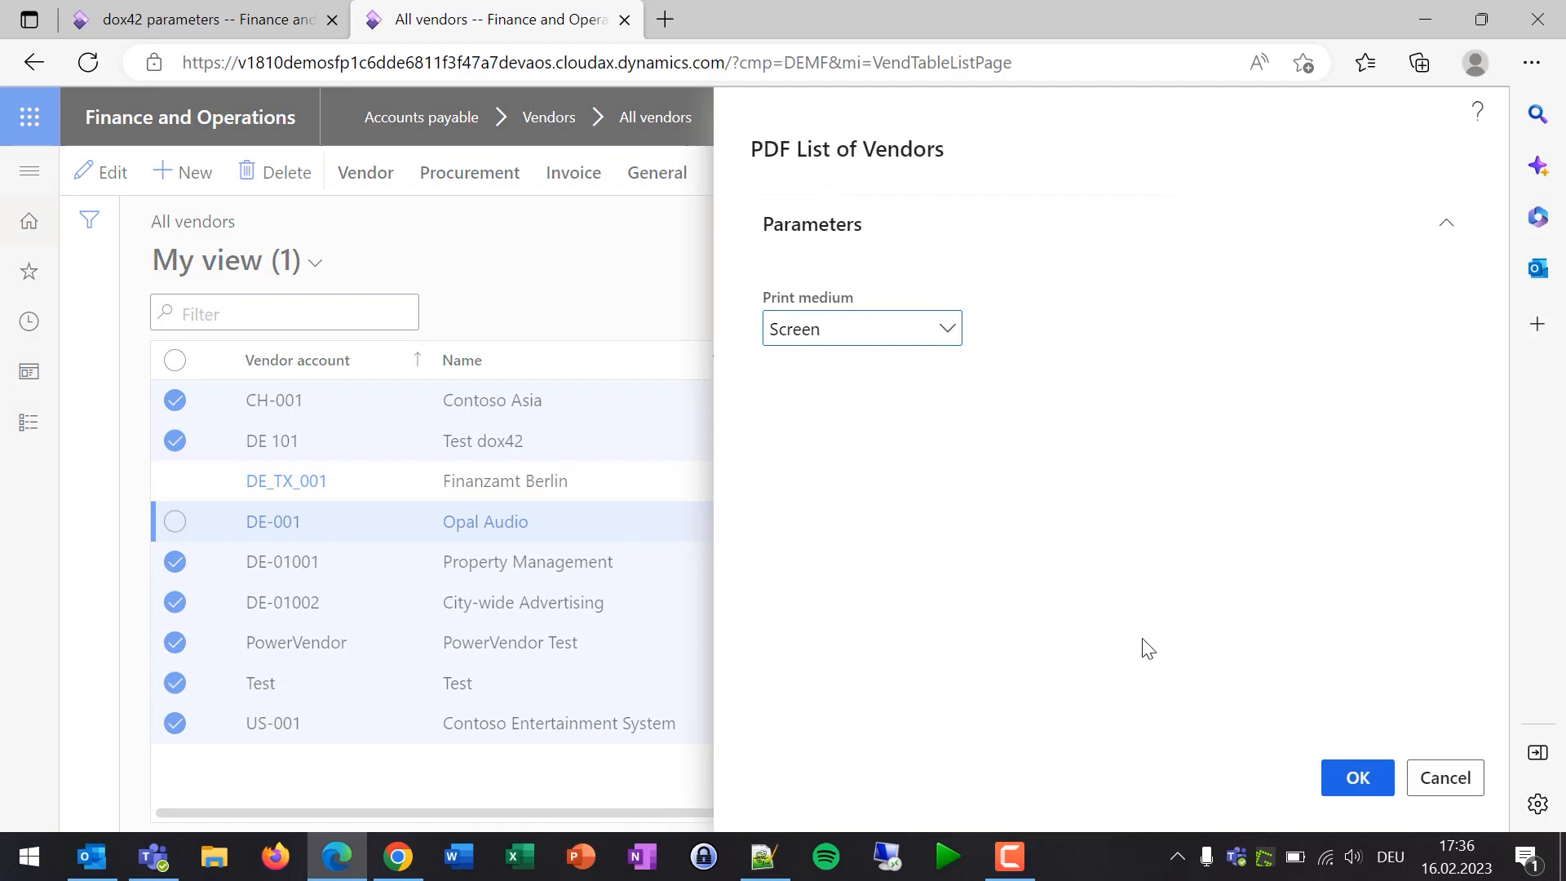
{"action": "left_click", "coordinate": [1344, 763]}
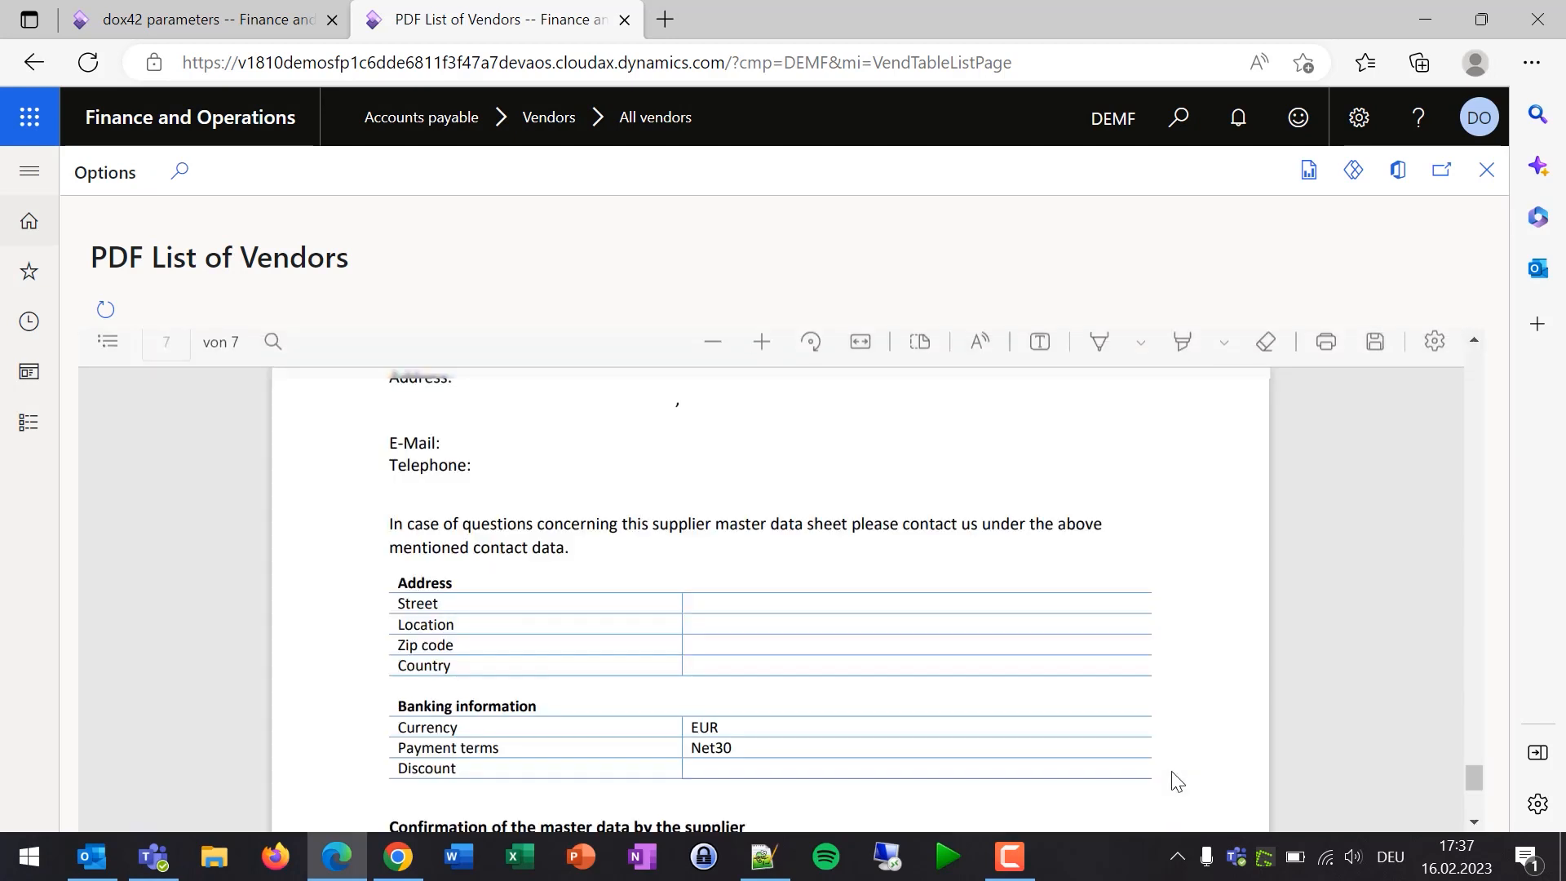
- Scroll through the seven-page vendor PDF, then close the viewer
{"action": "scroll", "coordinate": [1060, 622], "scroll_direction": "up", "scroll_amount": 5}
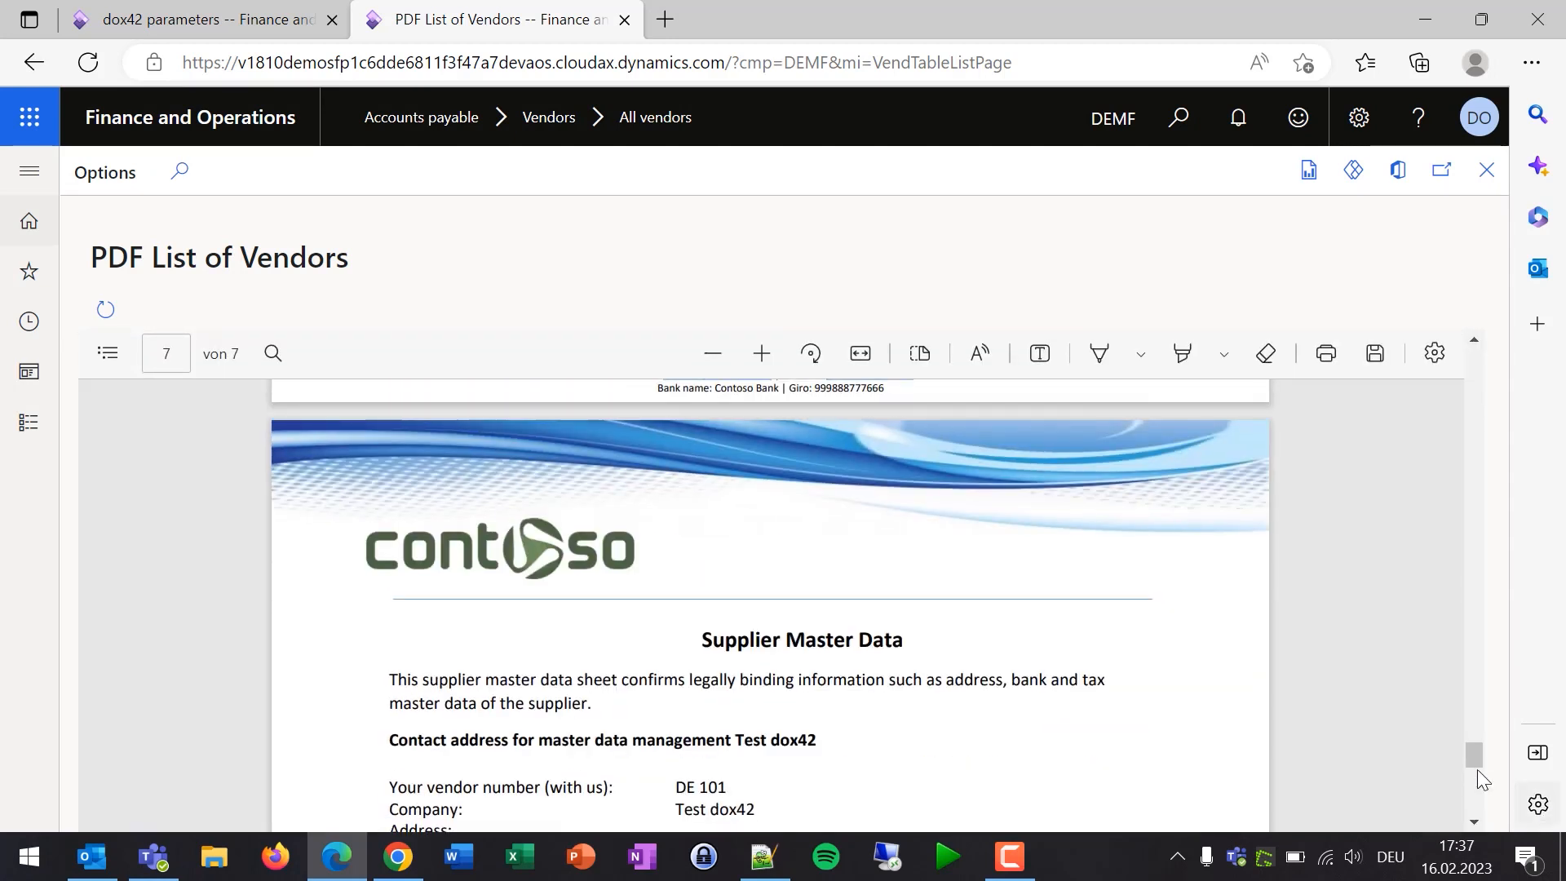
{"action": "left_click_drag", "start_coordinate": [1469, 760], "coordinate": [1469, 359]}
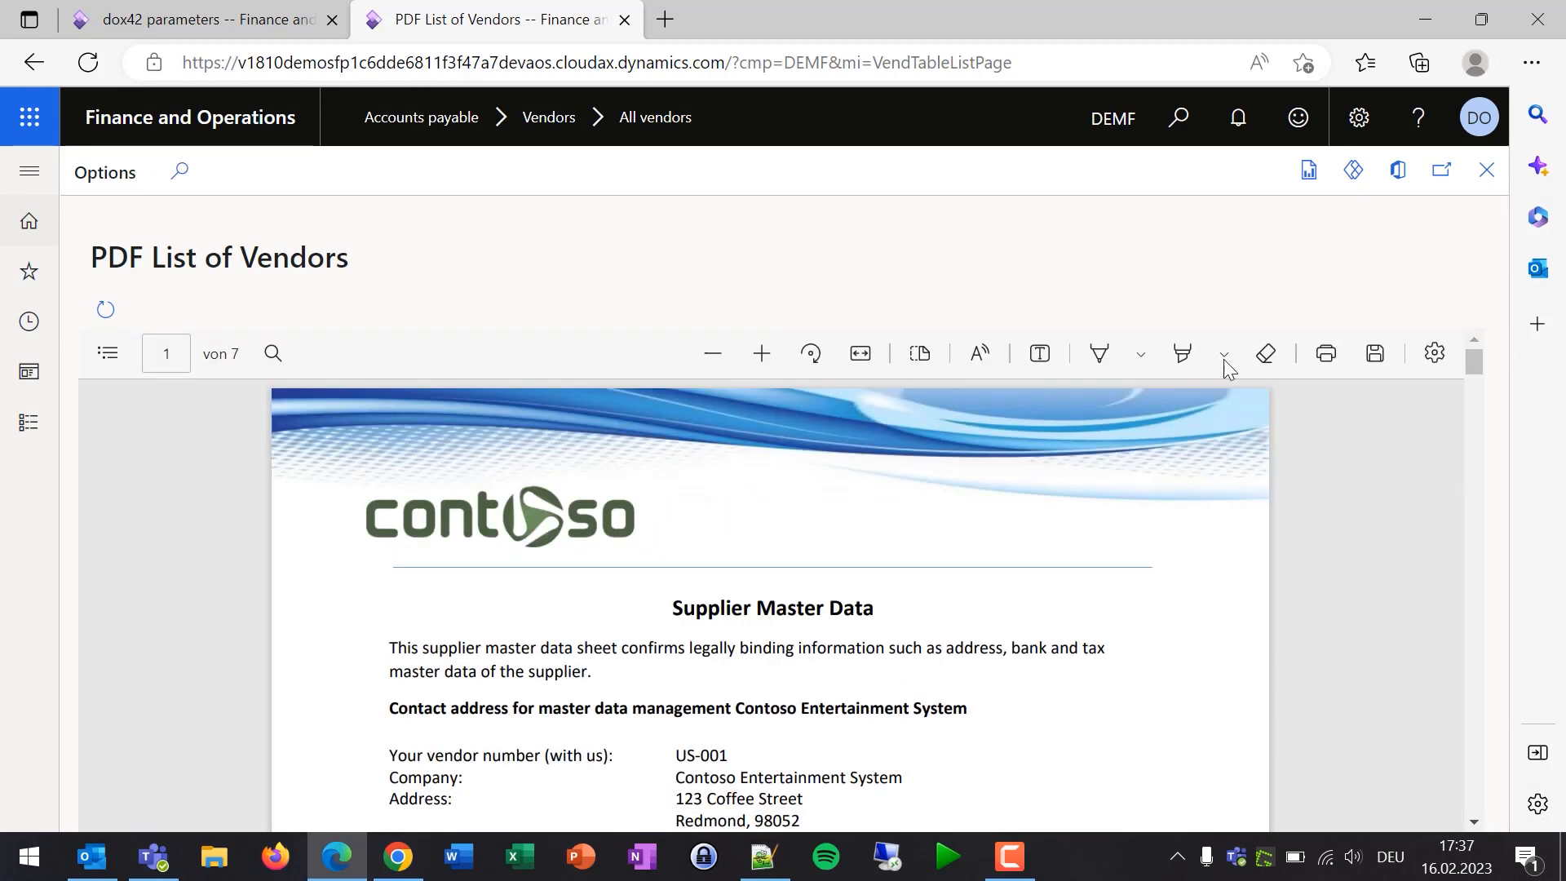
{"action": "scroll", "coordinate": [846, 548], "scroll_direction": "down", "scroll_amount": 1}
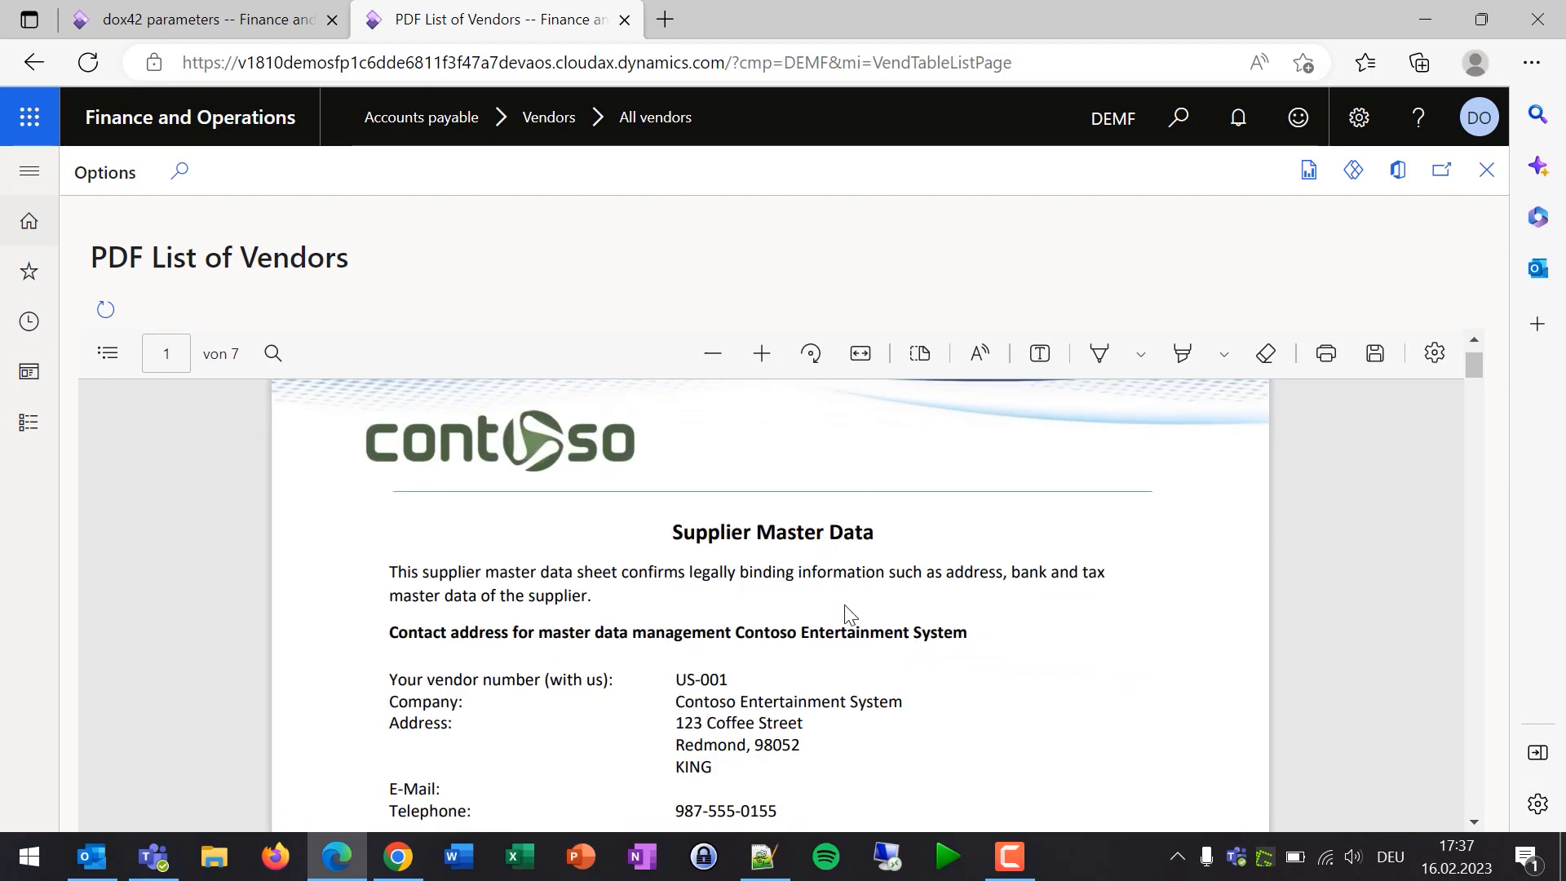
{"action": "scroll", "coordinate": [825, 587], "scroll_direction": "up", "scroll_amount": 1}
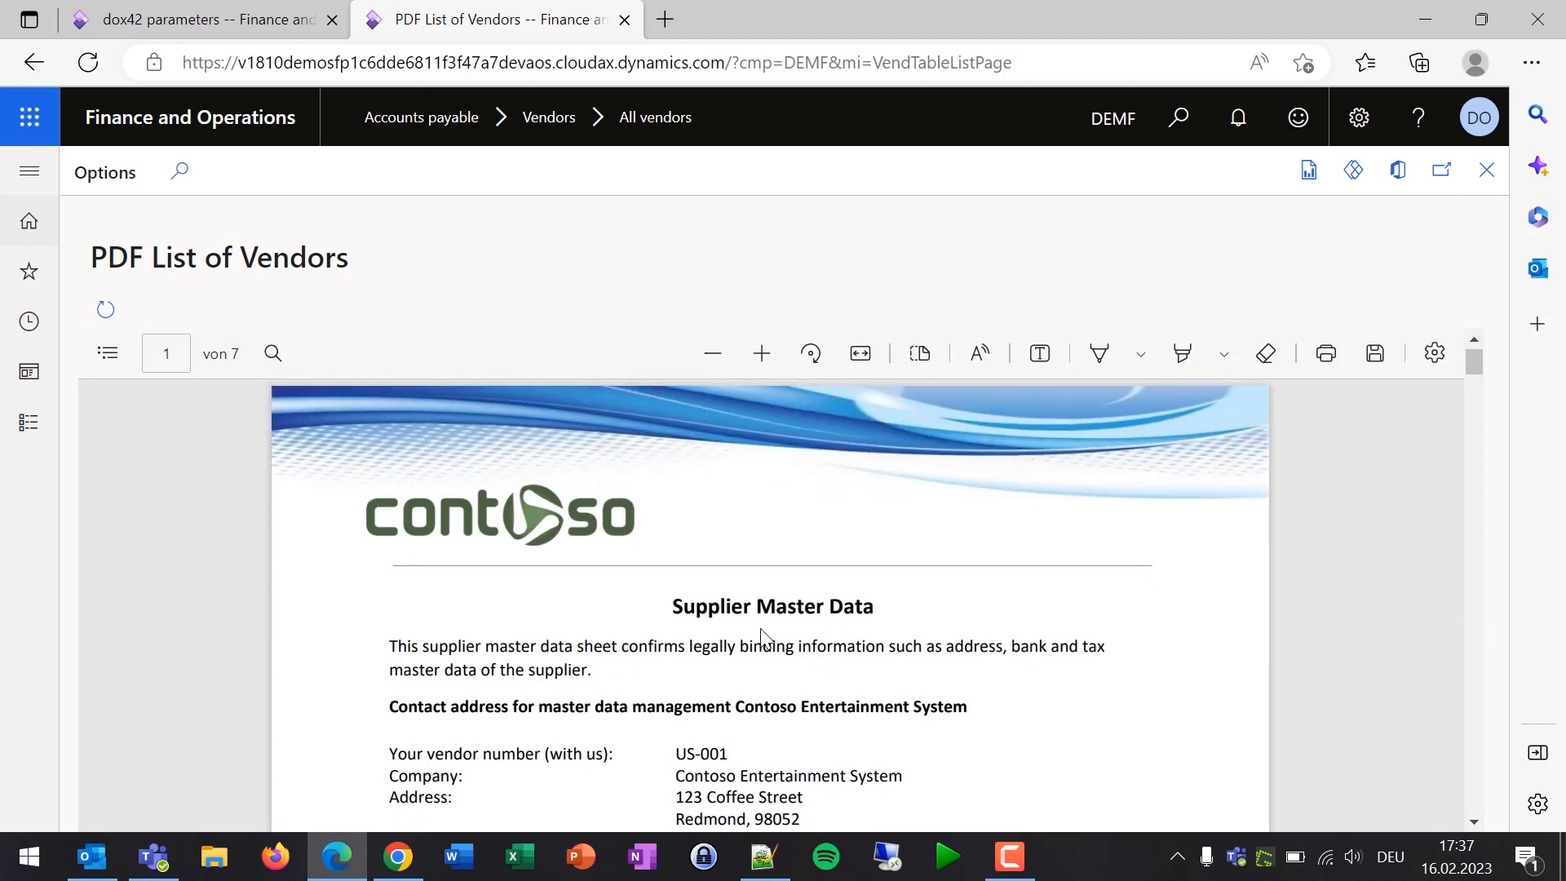
{"action": "scroll", "coordinate": [822, 529], "scroll_direction": "down", "scroll_amount": 10}
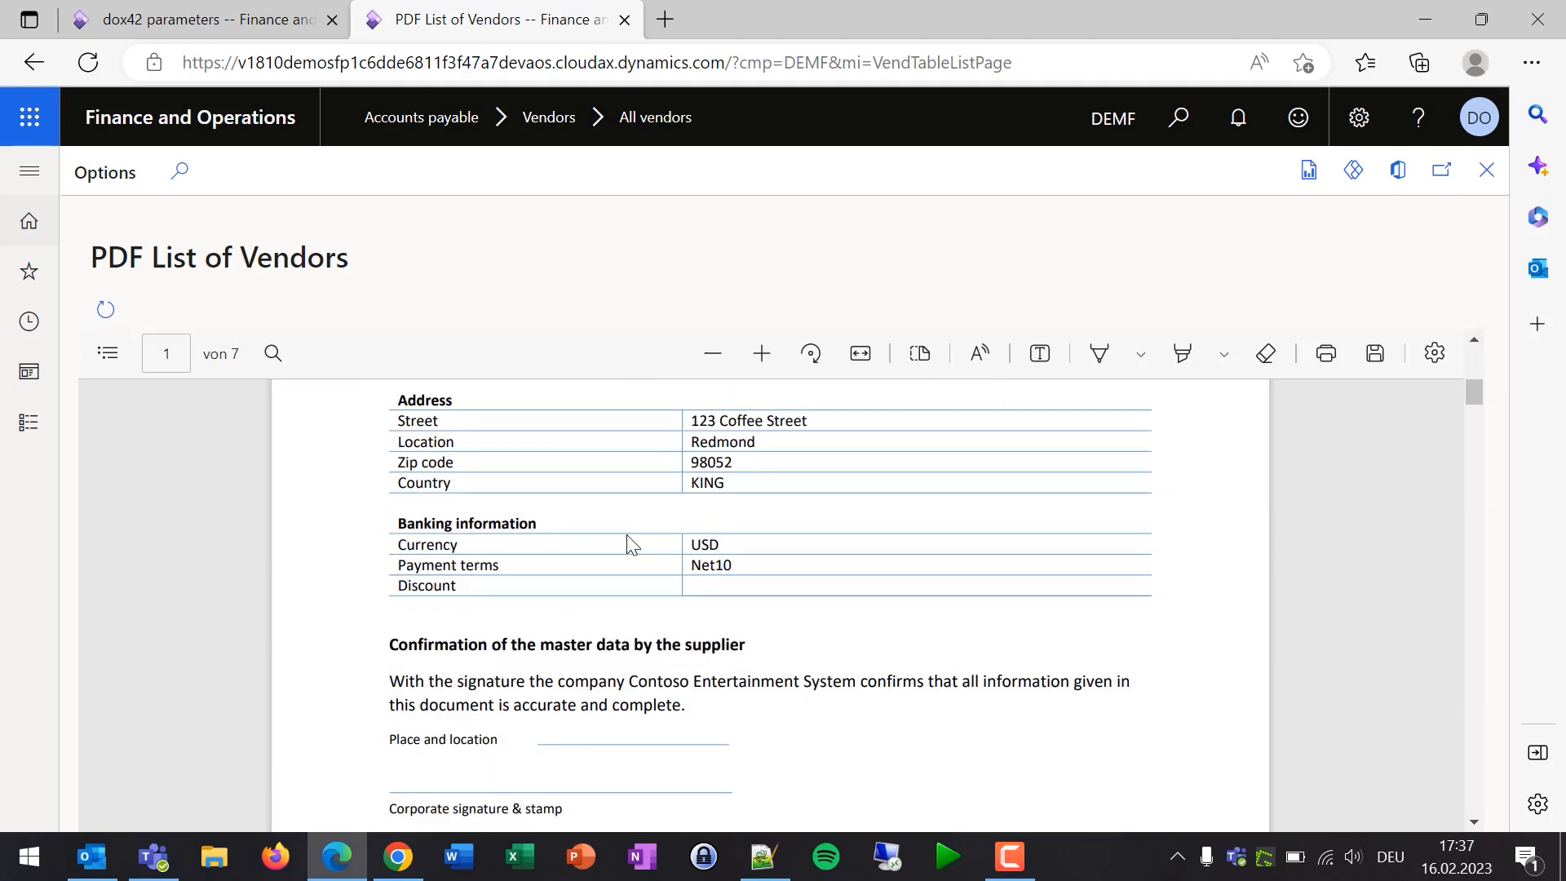
{"action": "scroll", "coordinate": [682, 532], "scroll_direction": "down", "scroll_amount": 14}
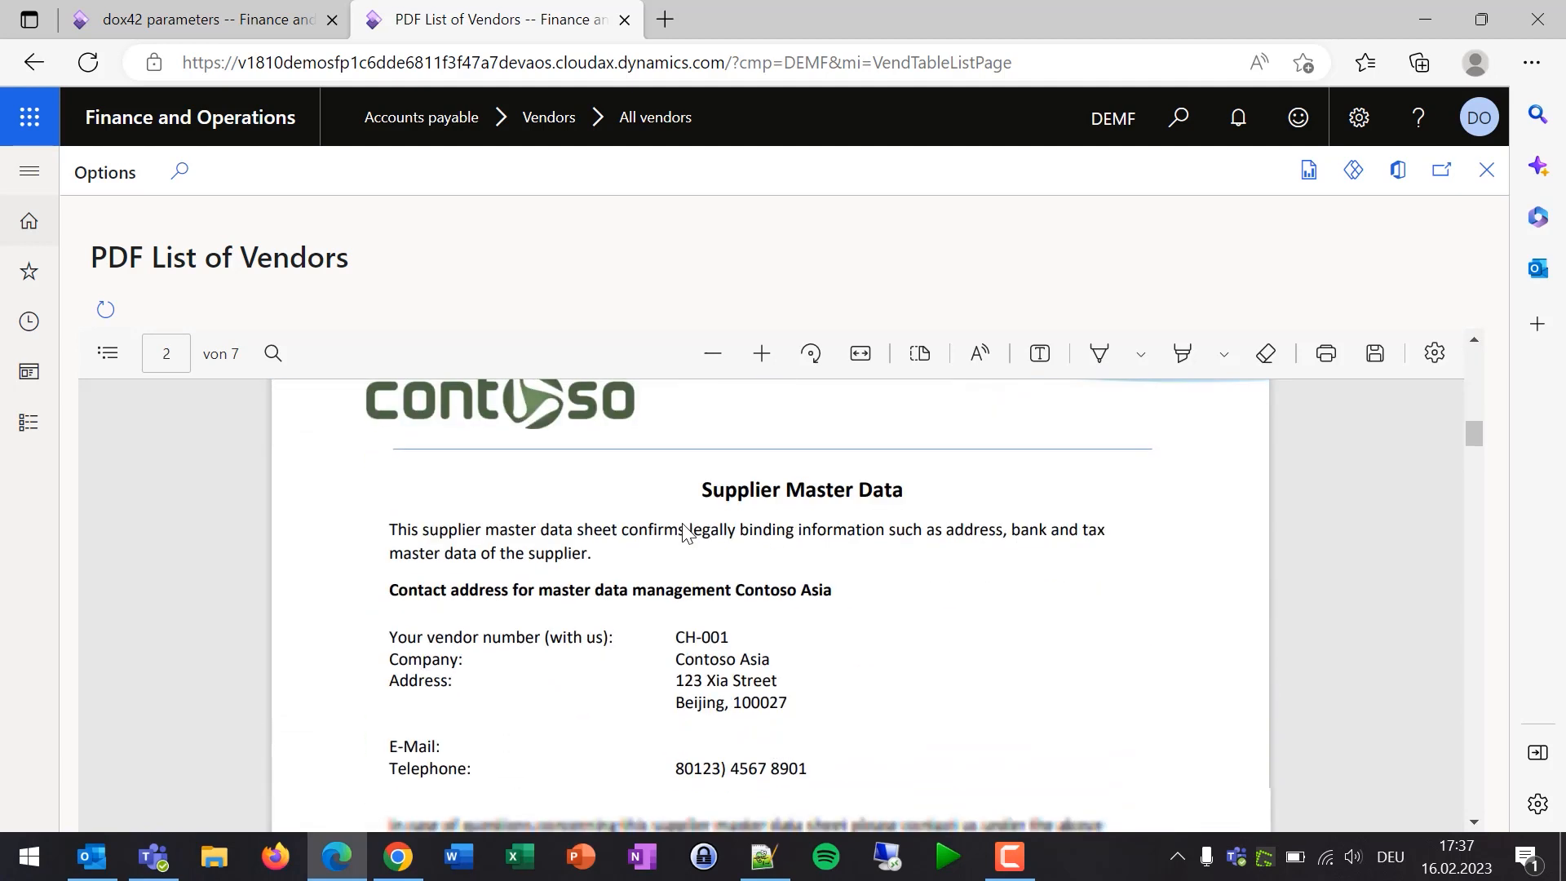
{"action": "scroll", "coordinate": [711, 506], "scroll_direction": "down", "scroll_amount": 15}
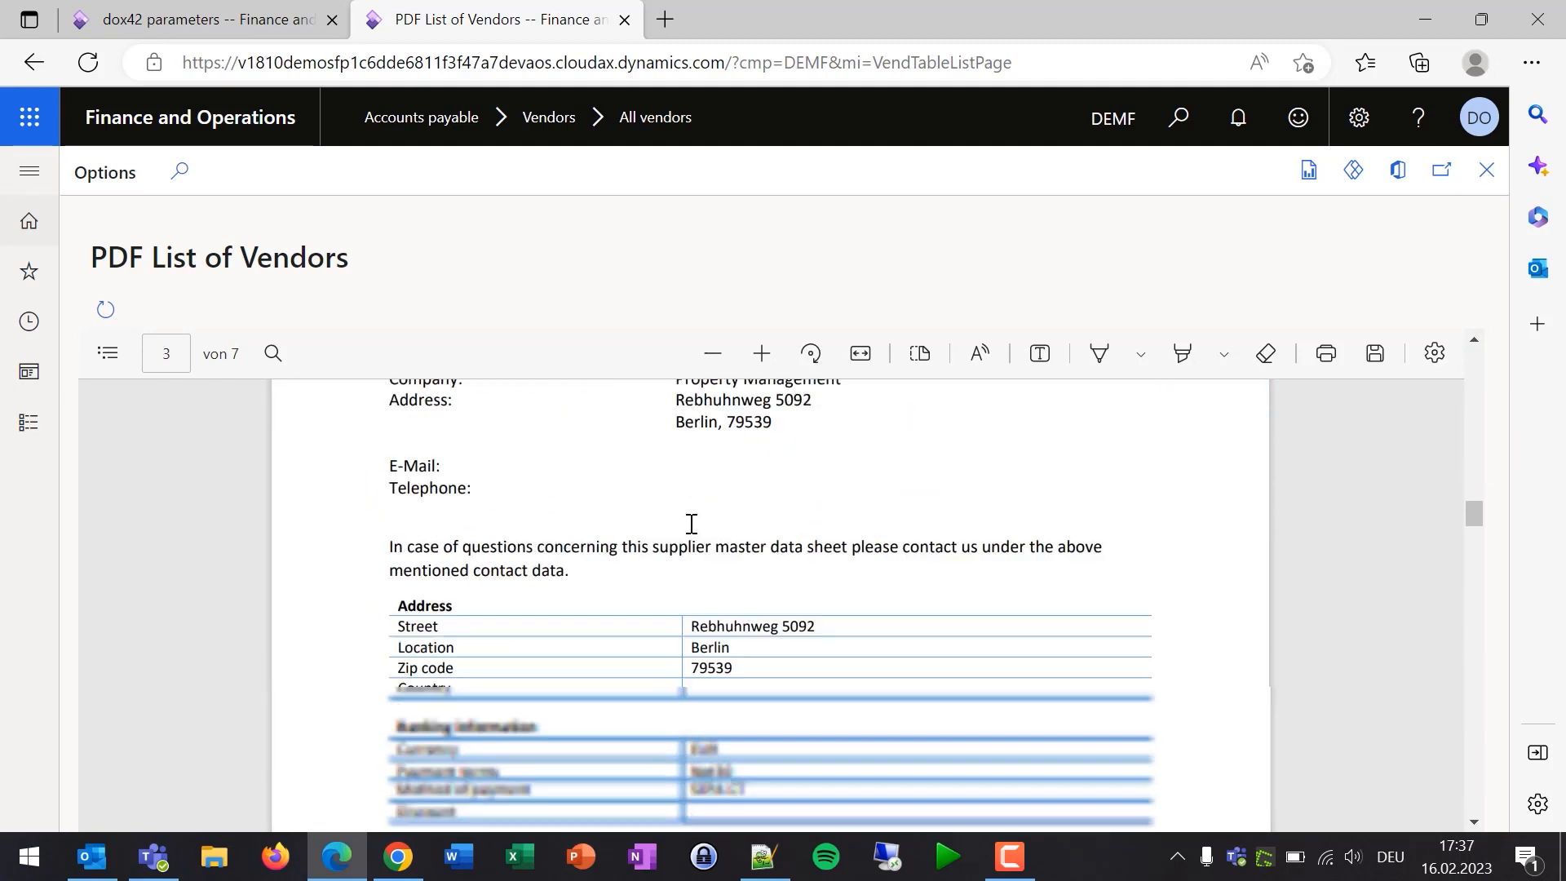
{"action": "scroll", "coordinate": [683, 557], "scroll_direction": "down", "scroll_amount": 4}
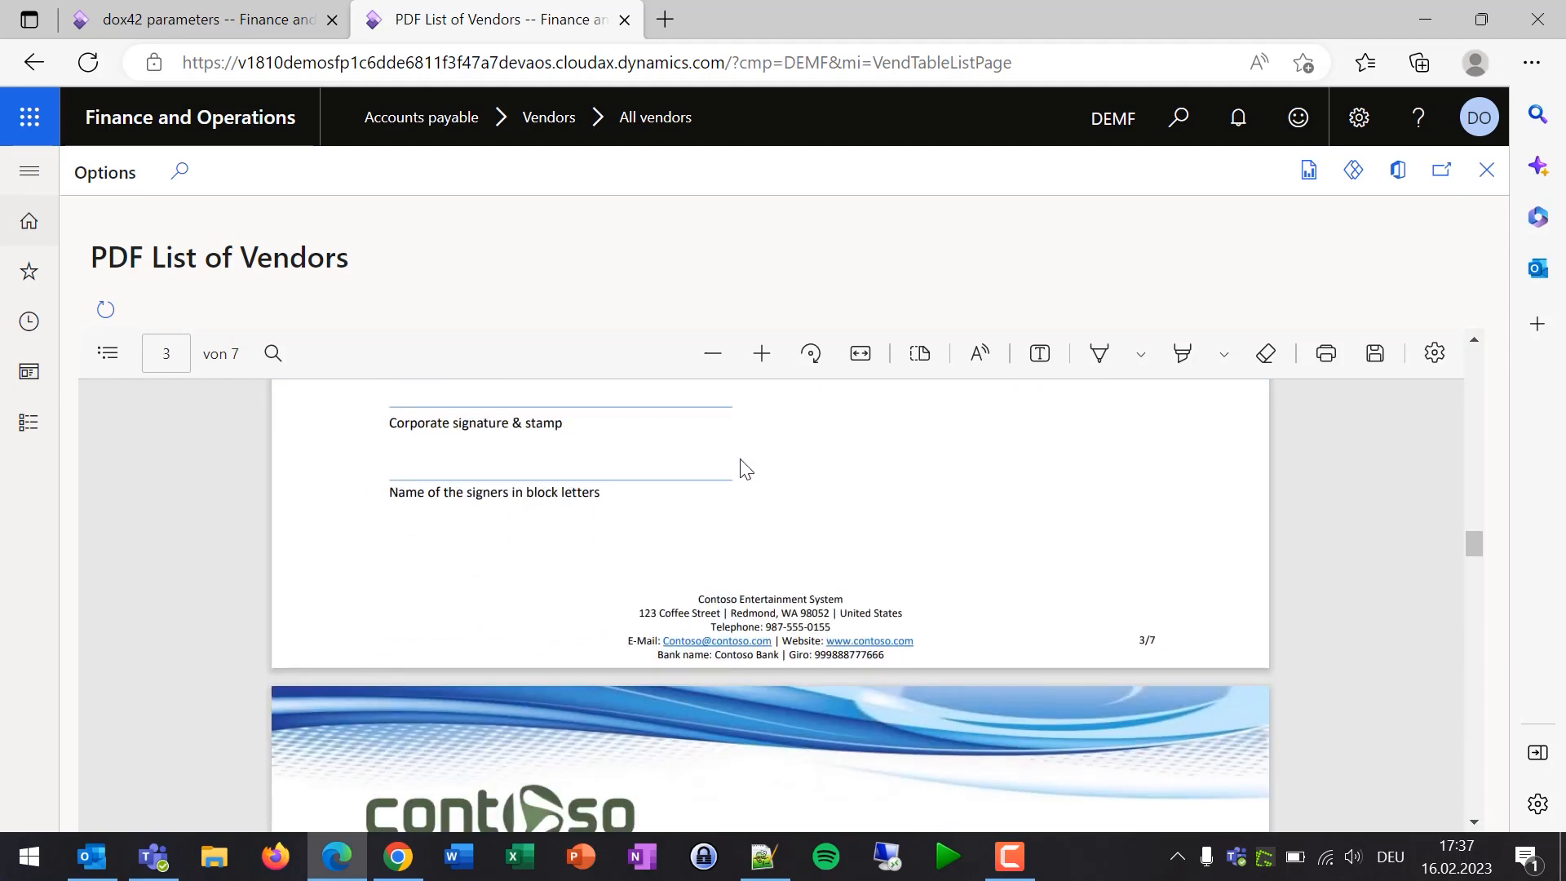
{"action": "left_click", "coordinate": [1486, 175]}
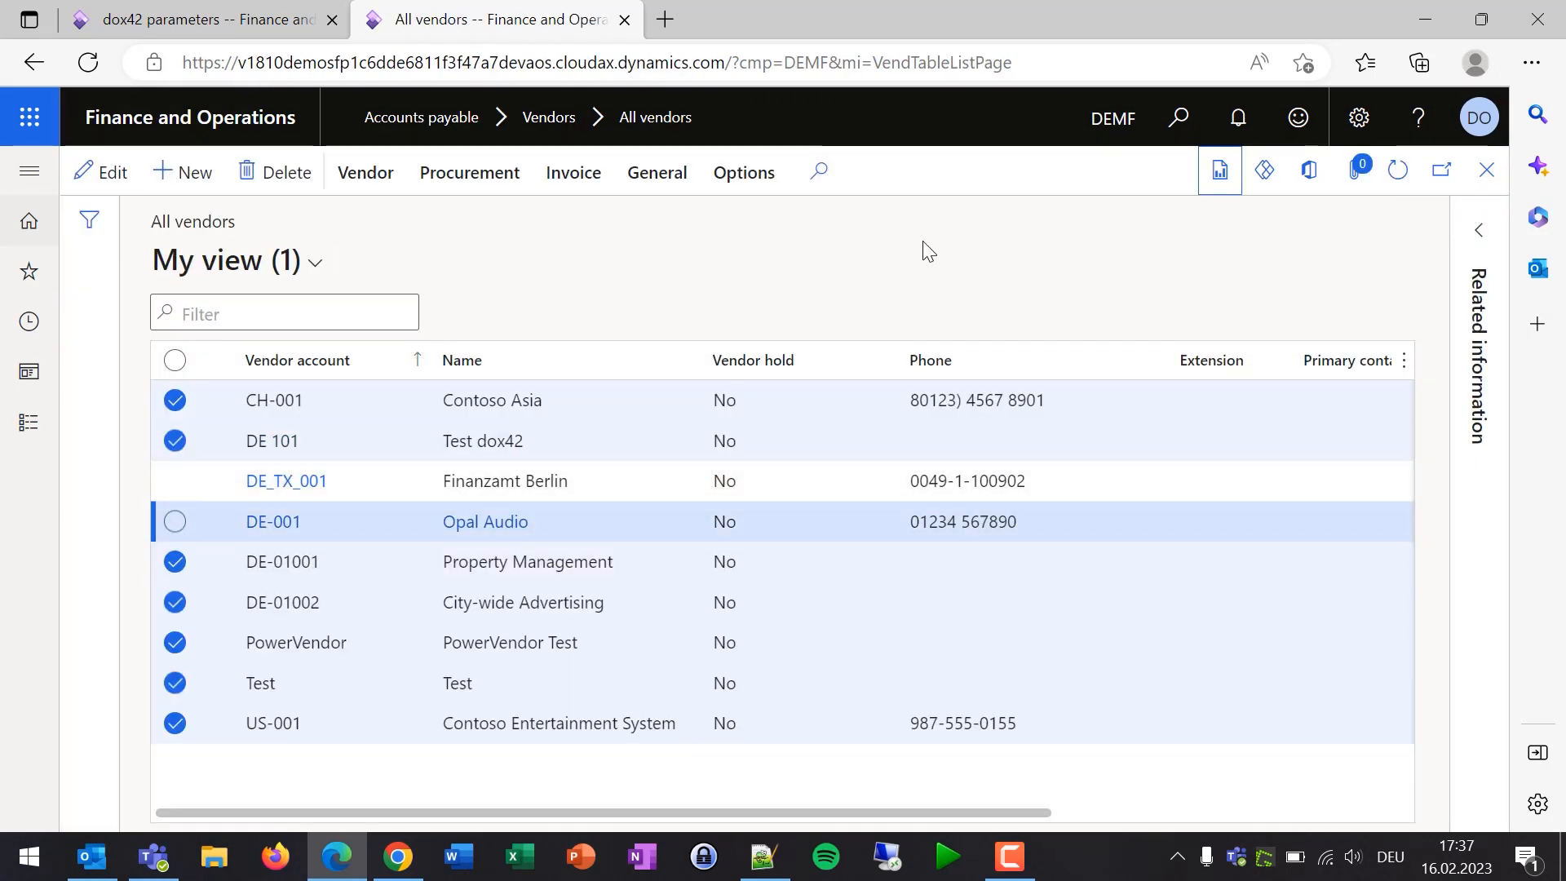
- Show the dox42 templates: Excel List, PDF List and Vendors per Excel Sheet
{"action": "left_click", "coordinate": [1220, 173]}
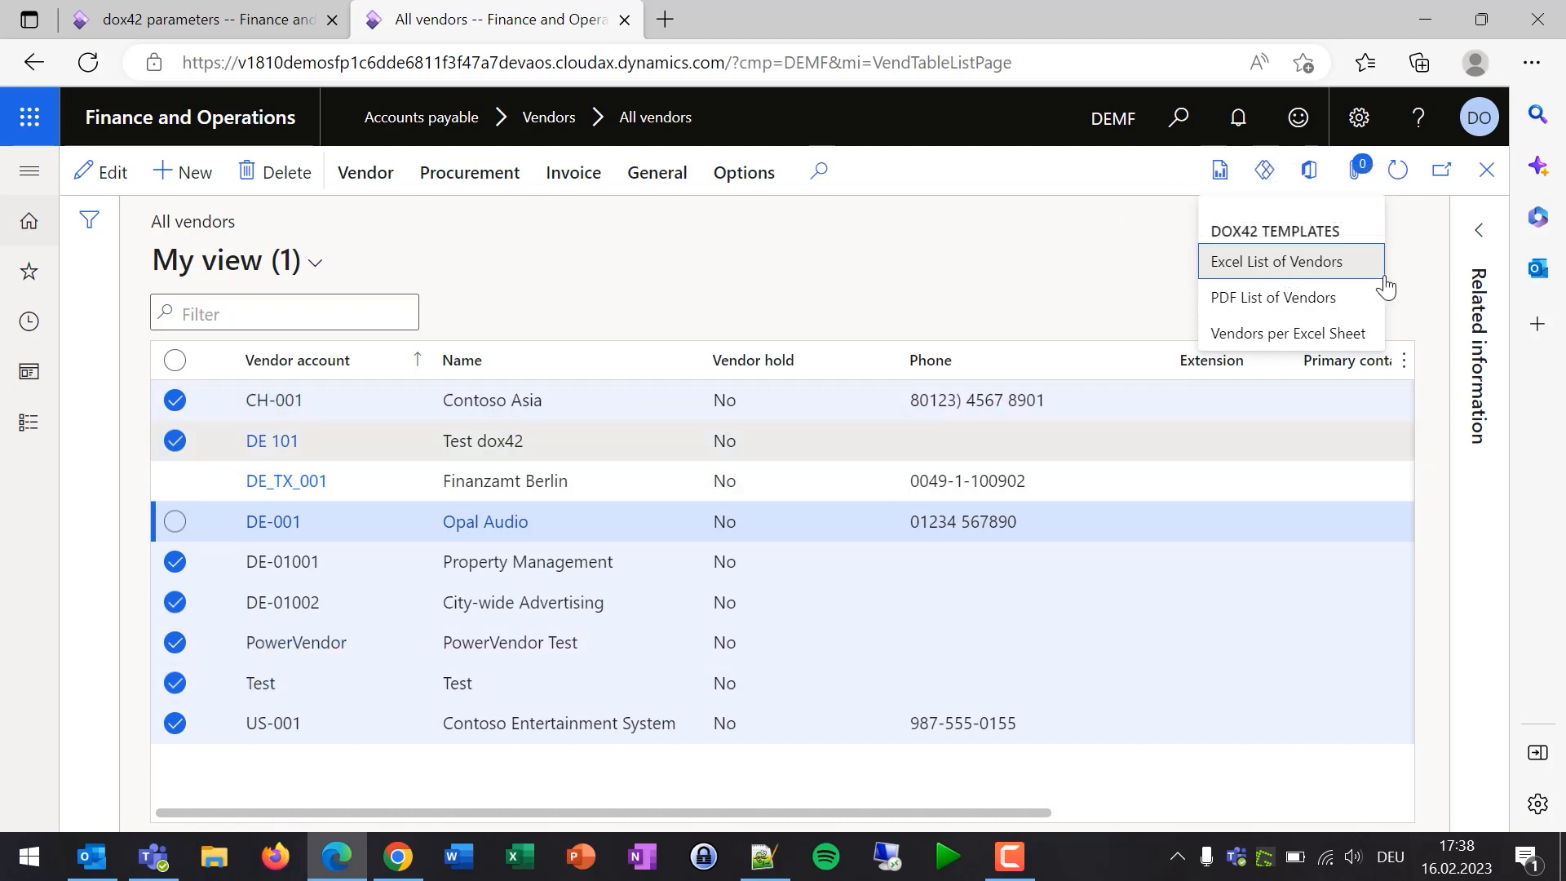
- E-mail the Excel List of Vendors as an Excel file to the recipient, then check Outlook
{"action": "left_click", "coordinate": [1292, 274]}
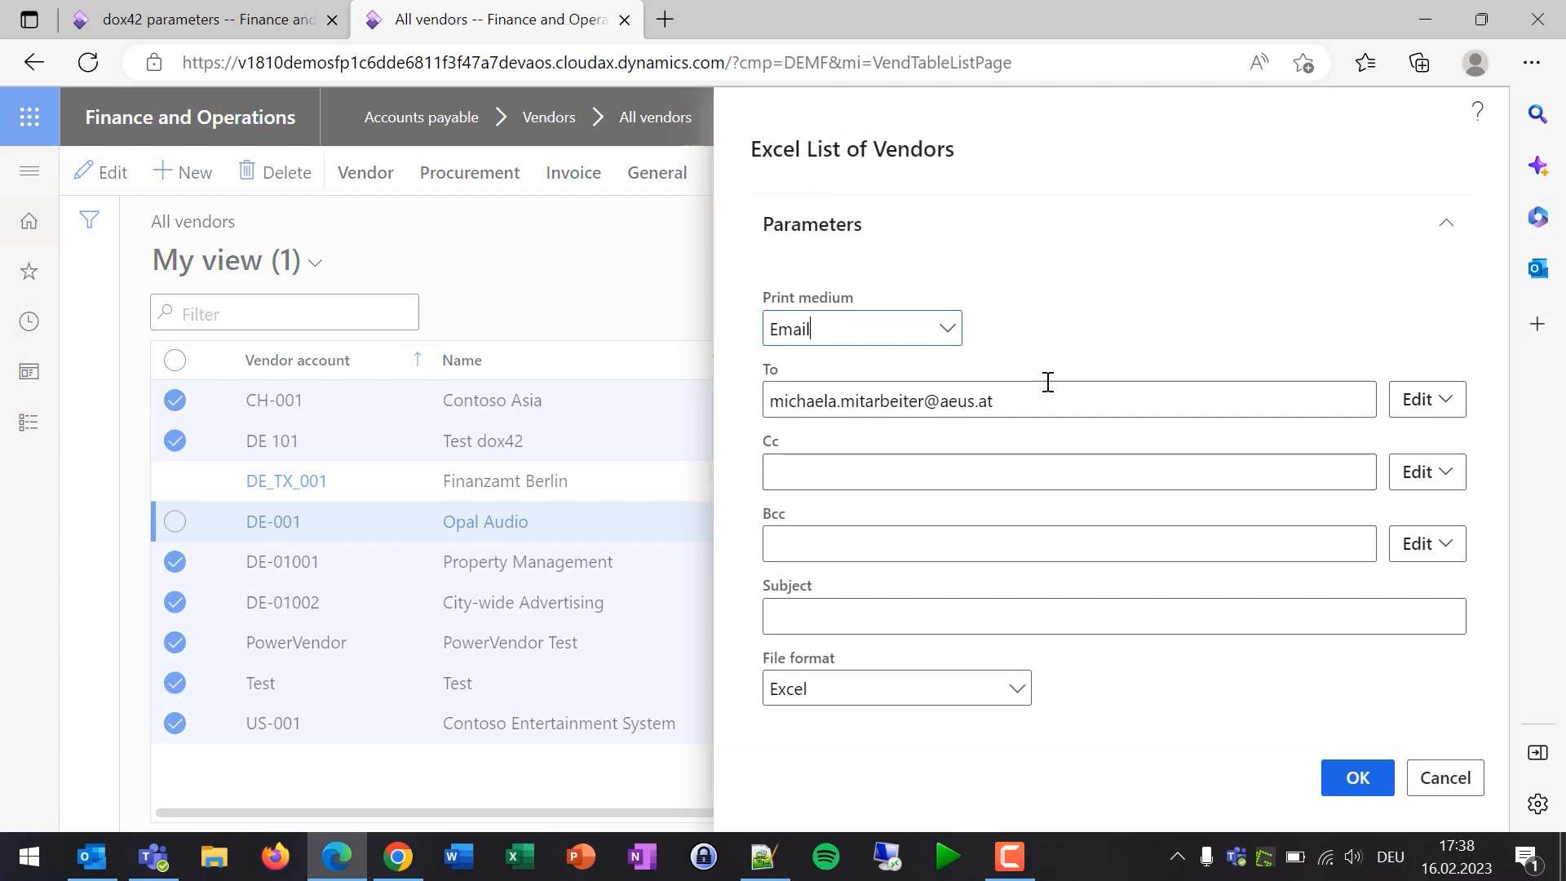
{"action": "left_click", "coordinate": [947, 329]}
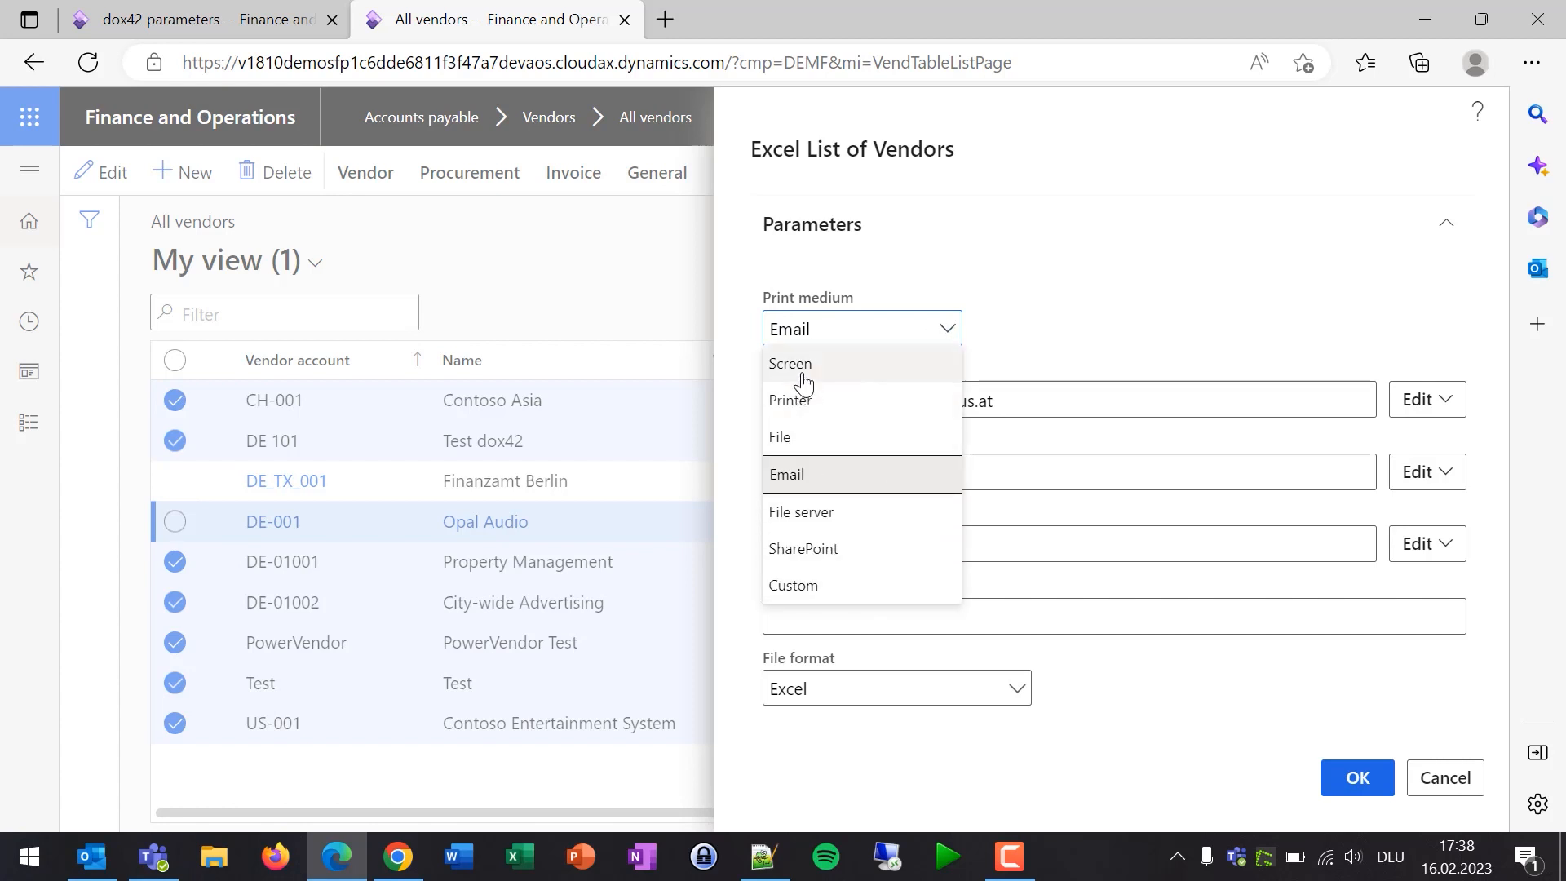
{"action": "left_click", "coordinate": [794, 487]}
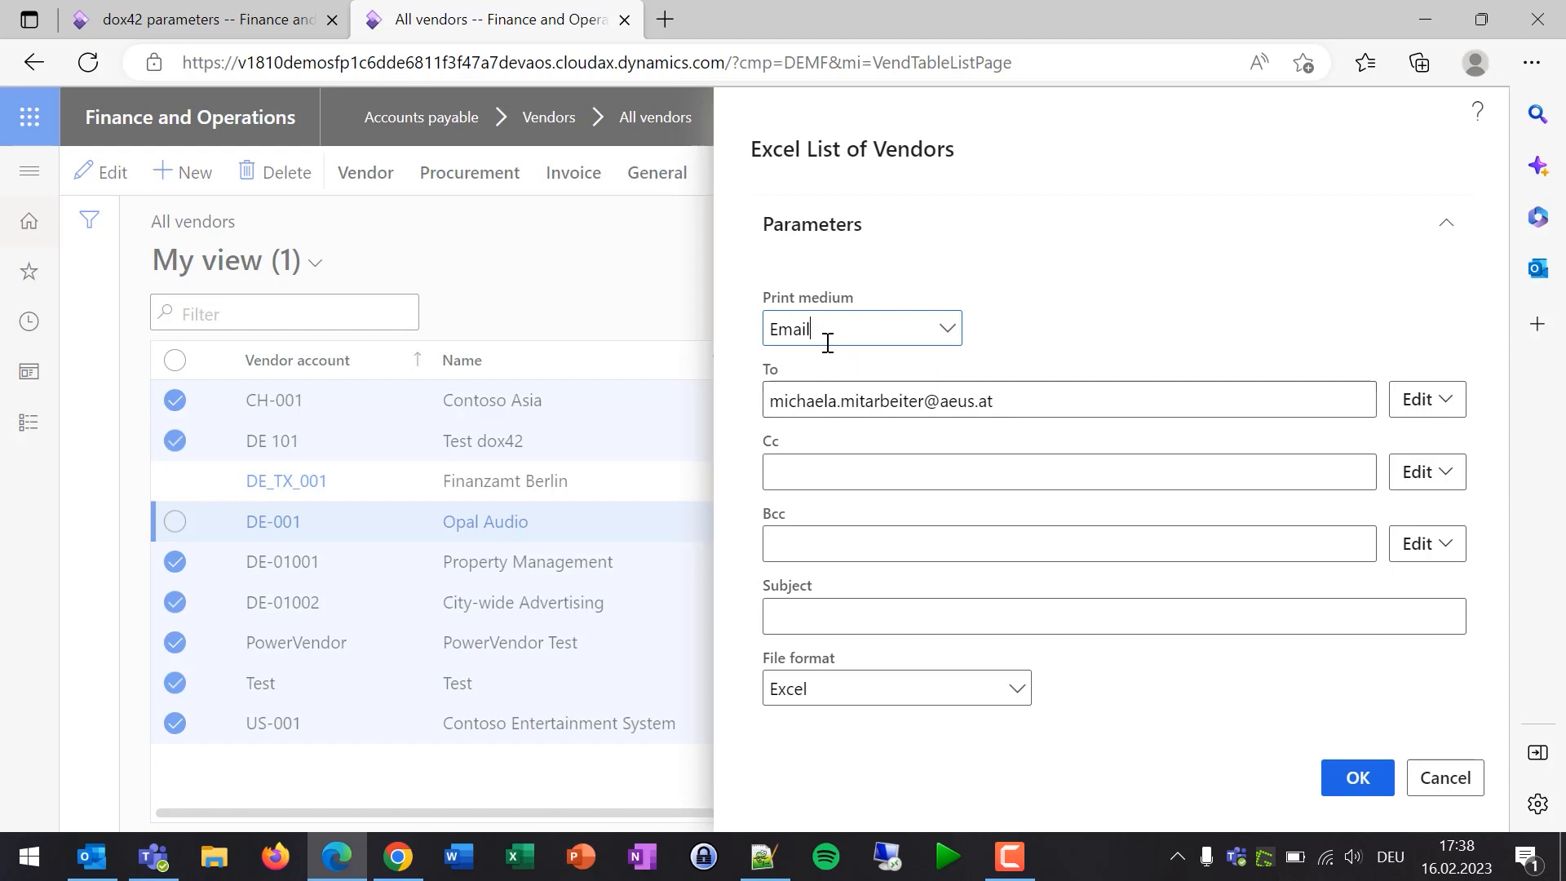
{"action": "left_click", "coordinate": [1039, 406]}
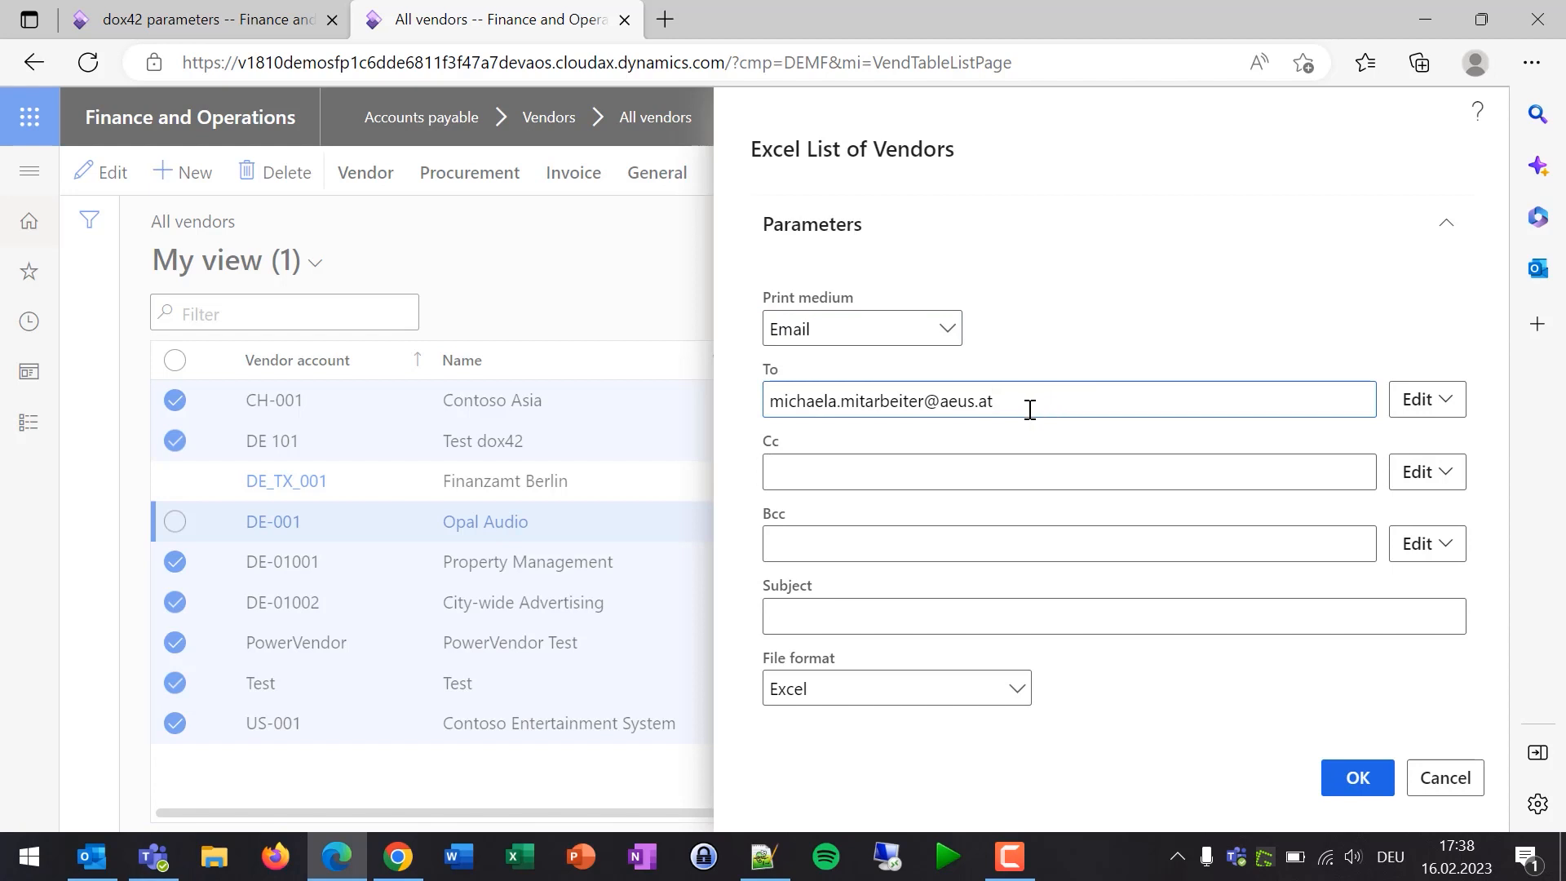
{"action": "left_click", "coordinate": [1440, 400]}
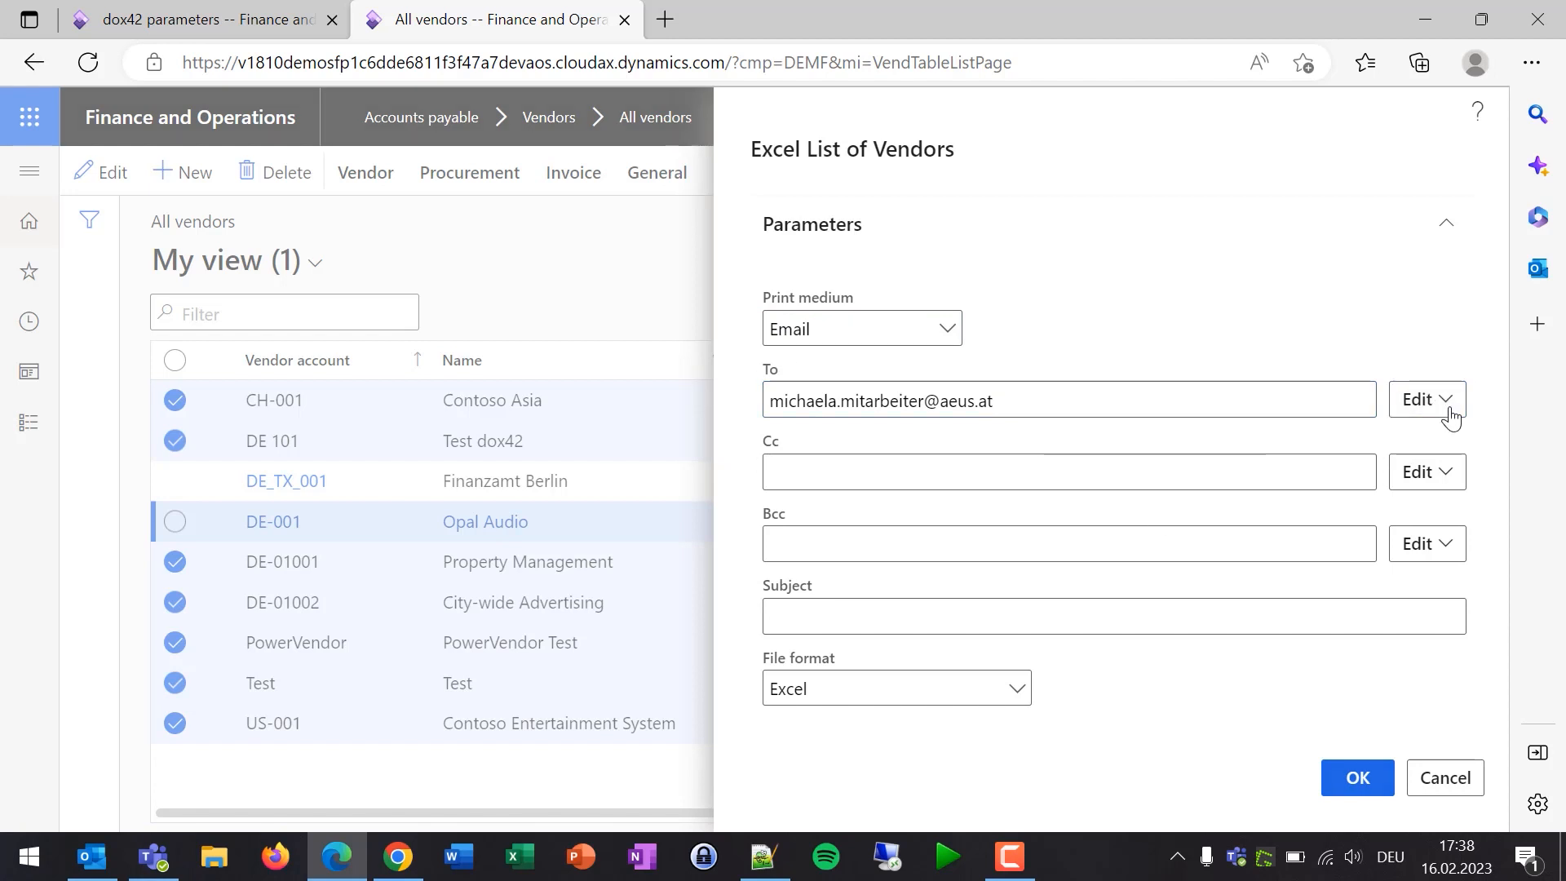
{"action": "key", "text": "Escape"}
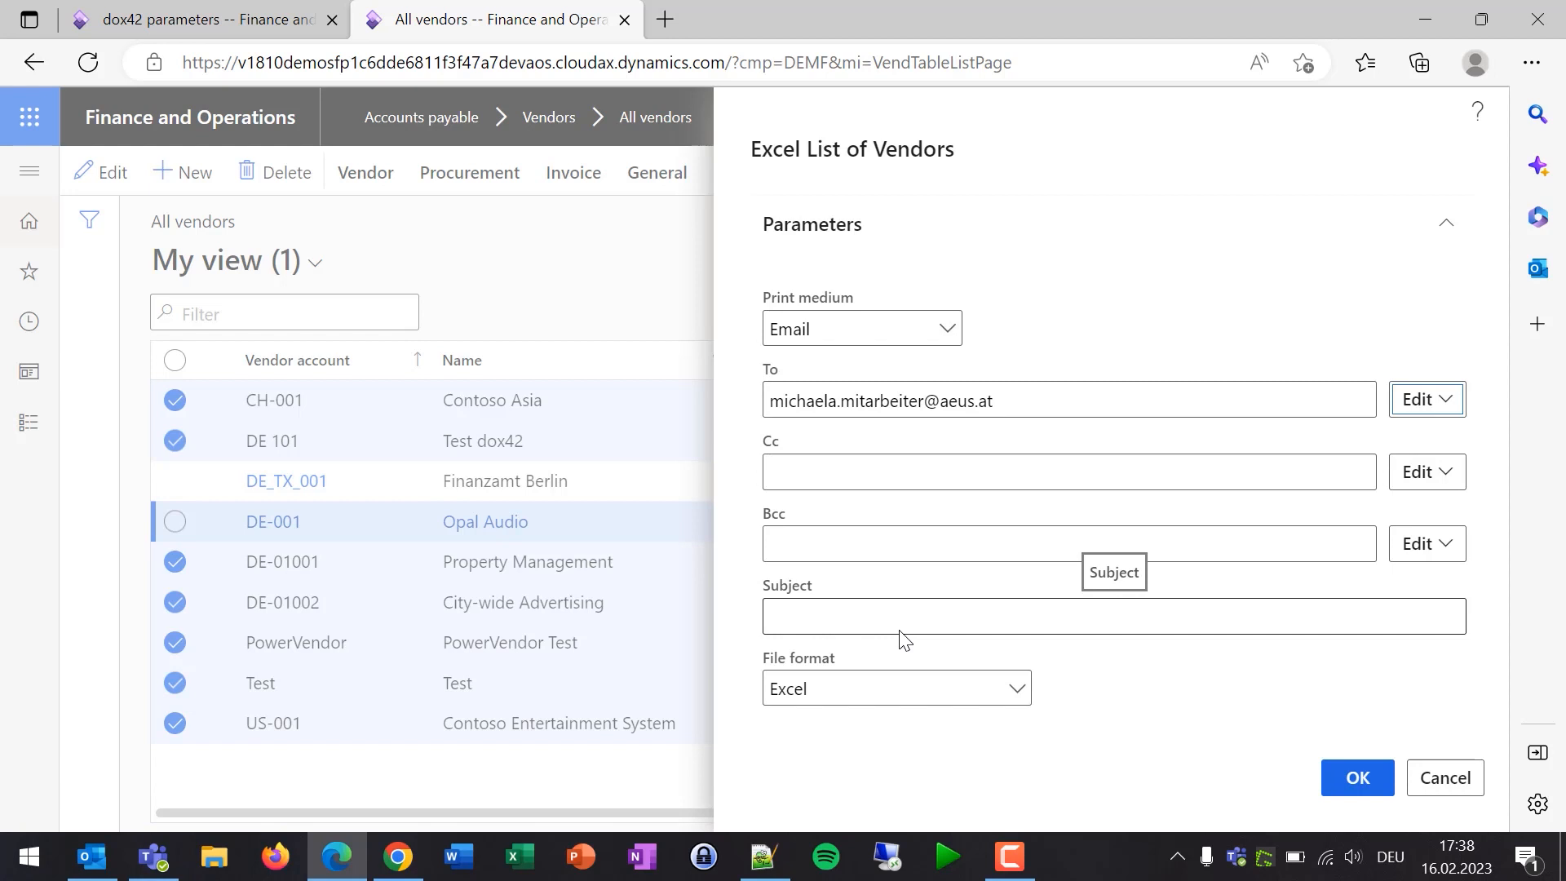
{"action": "left_click", "coordinate": [1371, 782]}
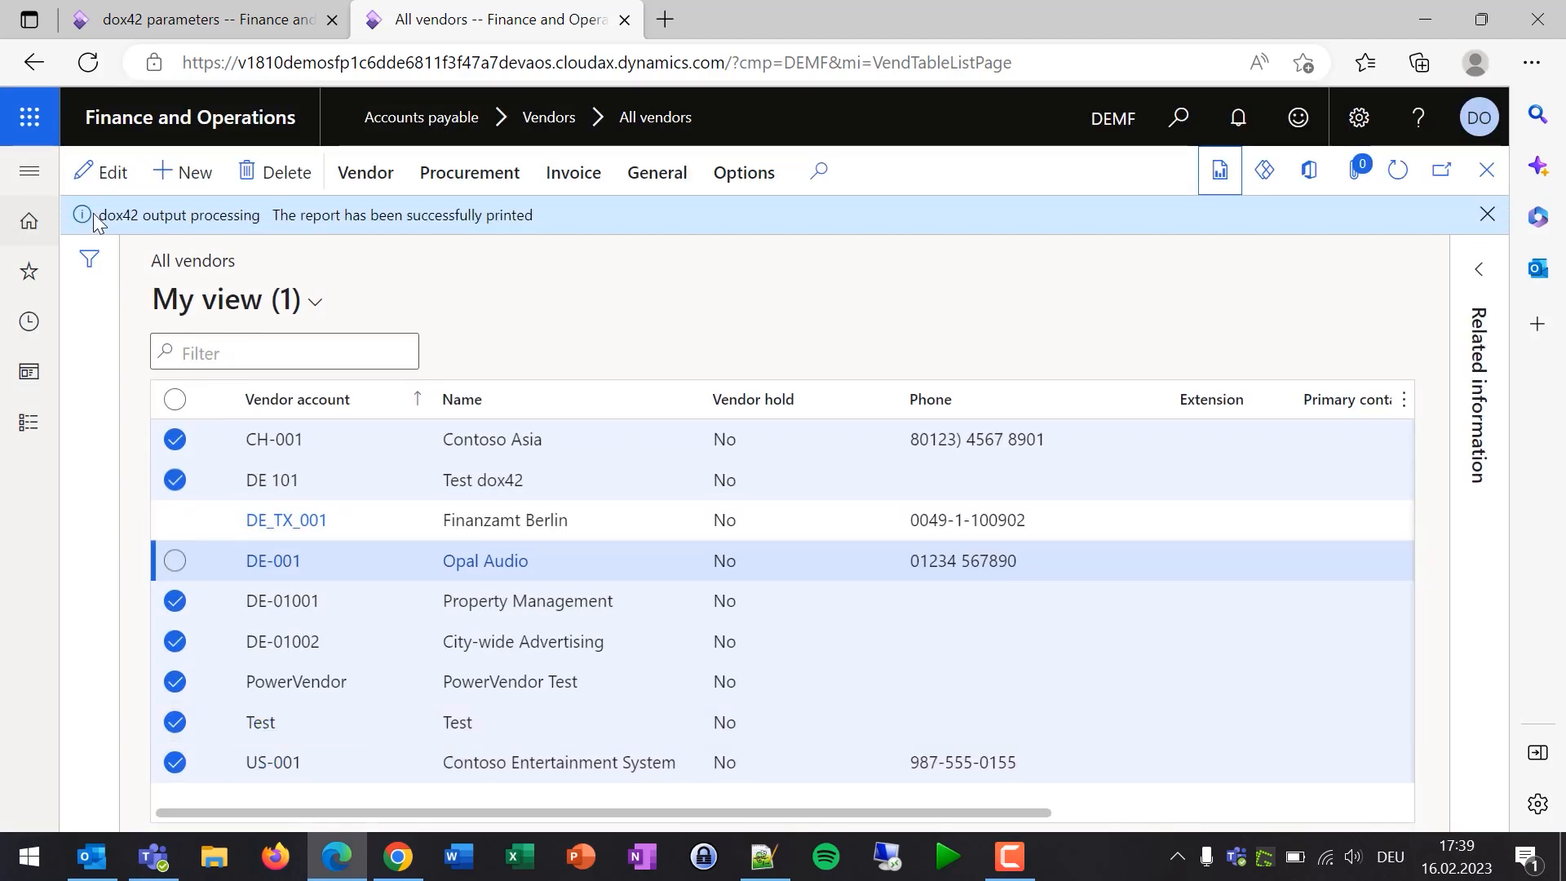
{"action": "left_click", "coordinate": [108, 869]}
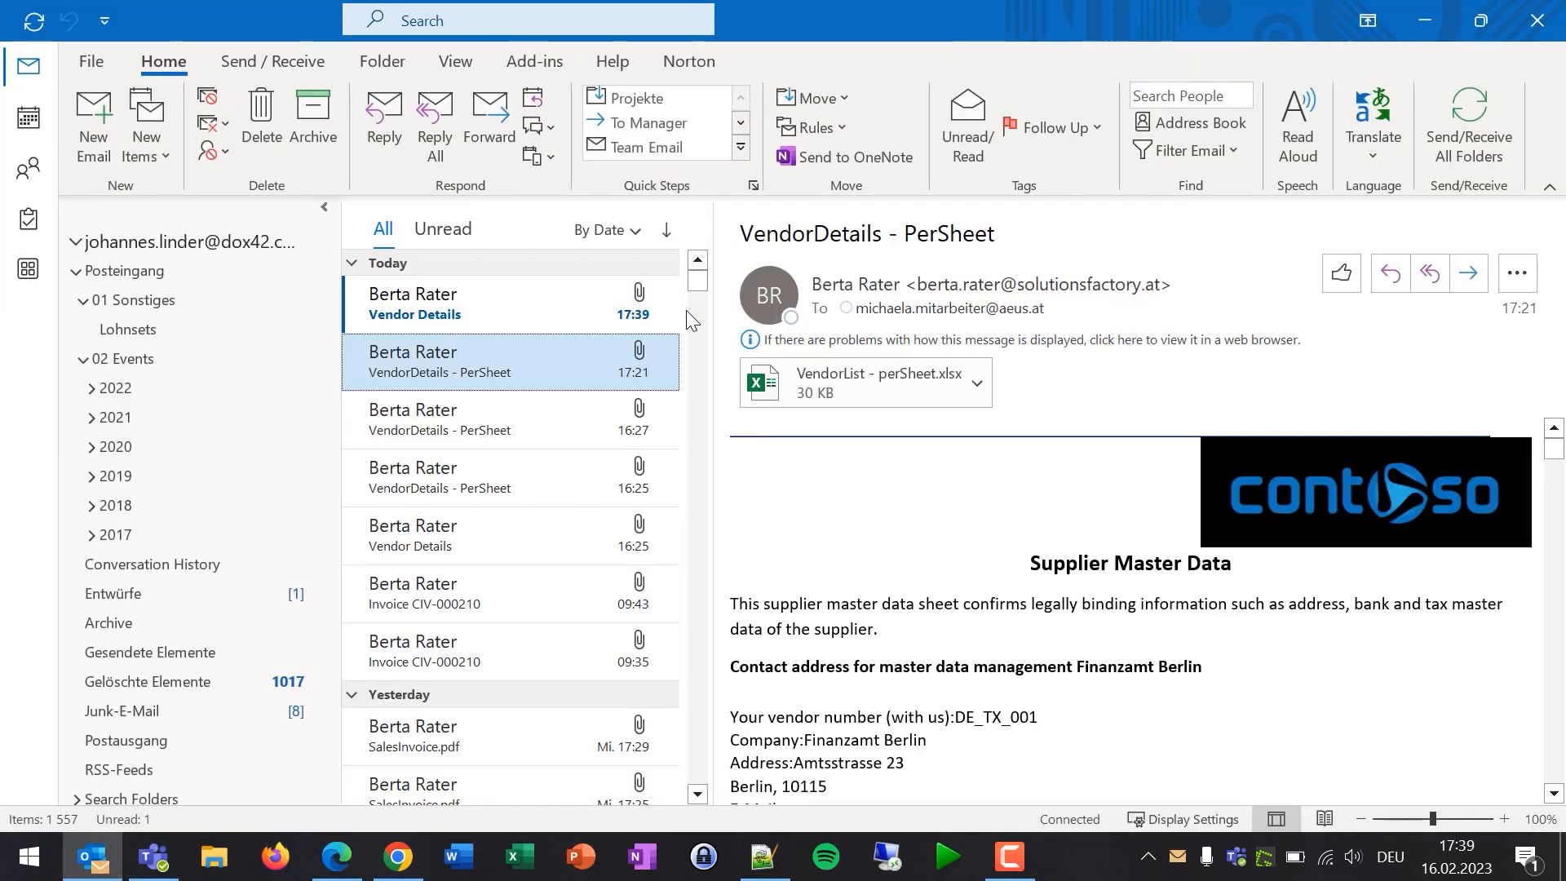
- Open the new Vendor Details email and scroll through the message
{"action": "left_click", "coordinate": [457, 310]}
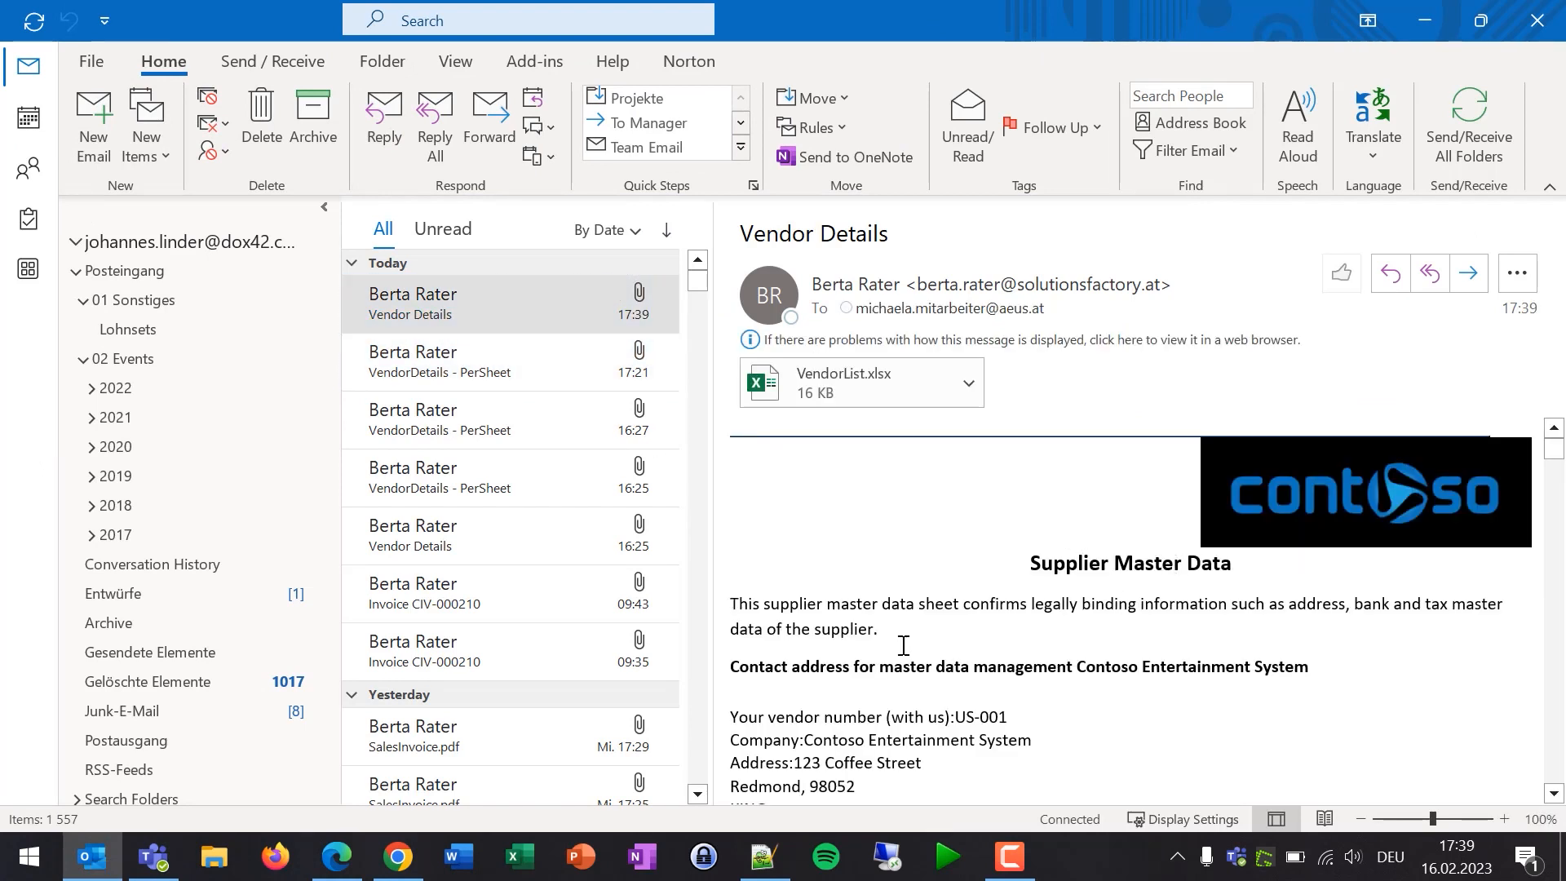
{"action": "scroll", "coordinate": [903, 645], "scroll_direction": "down", "scroll_amount": 8}
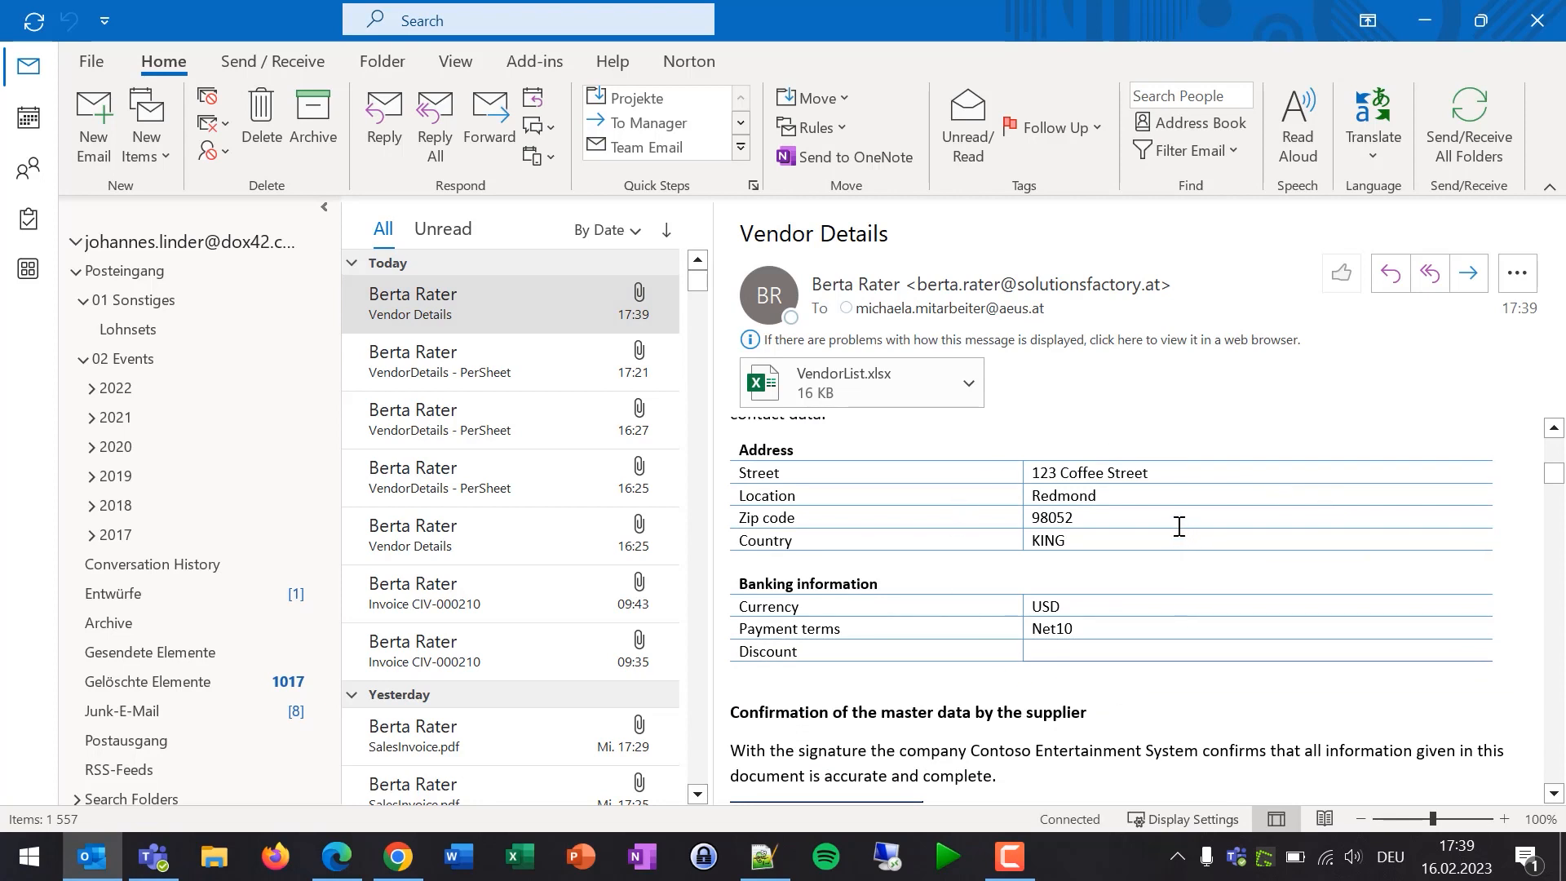
{"action": "scroll", "coordinate": [1118, 580], "scroll_direction": "up", "scroll_amount": 8}
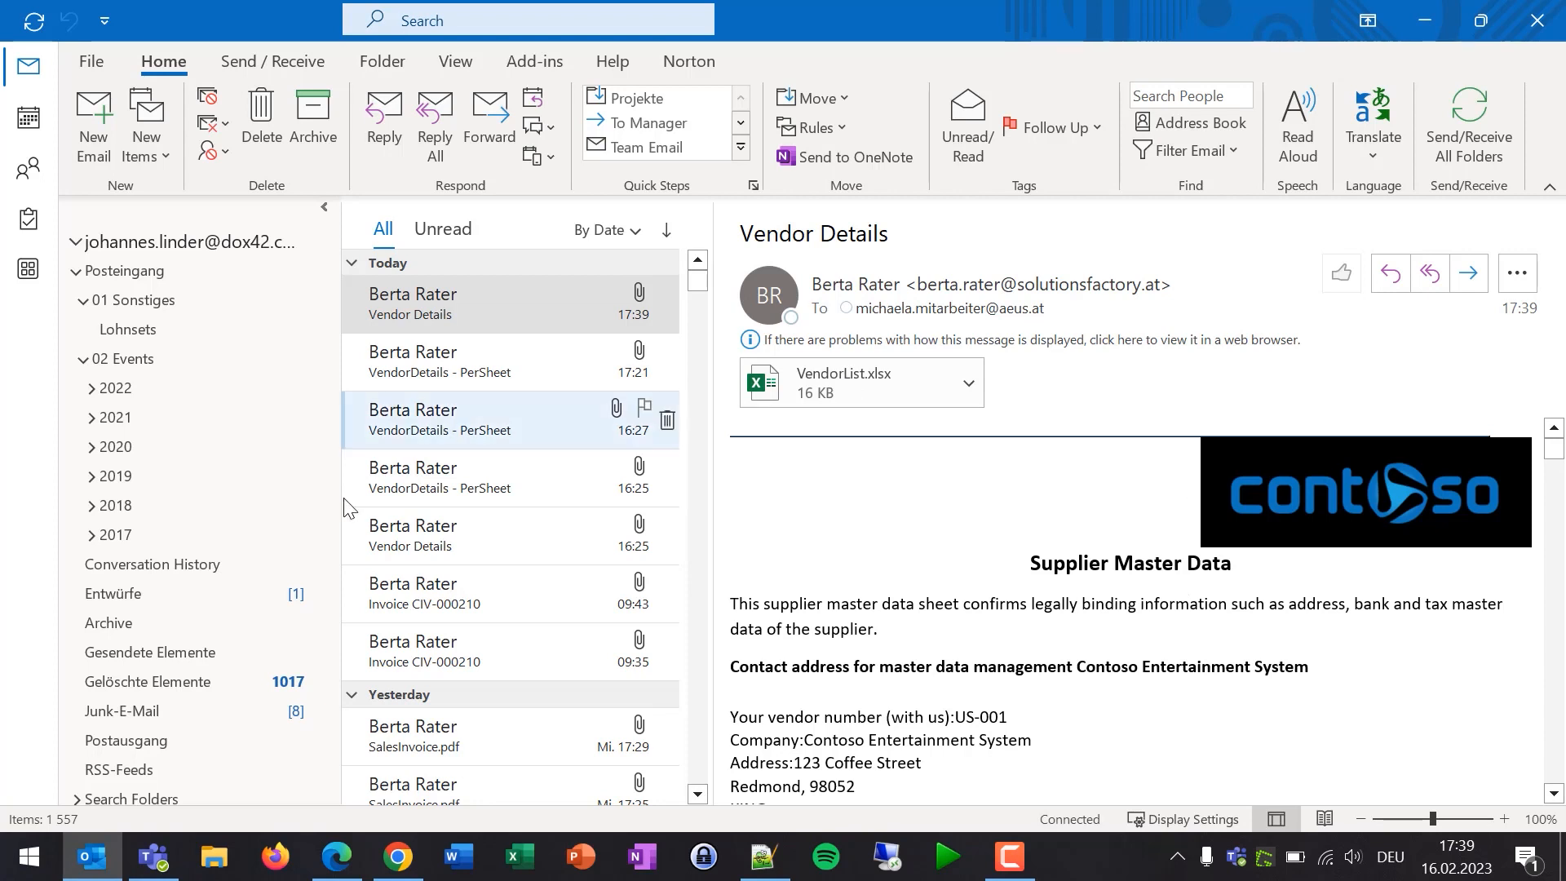
{"action": "scroll", "coordinate": [171, 614], "scroll_direction": "down", "scroll_amount": 5}
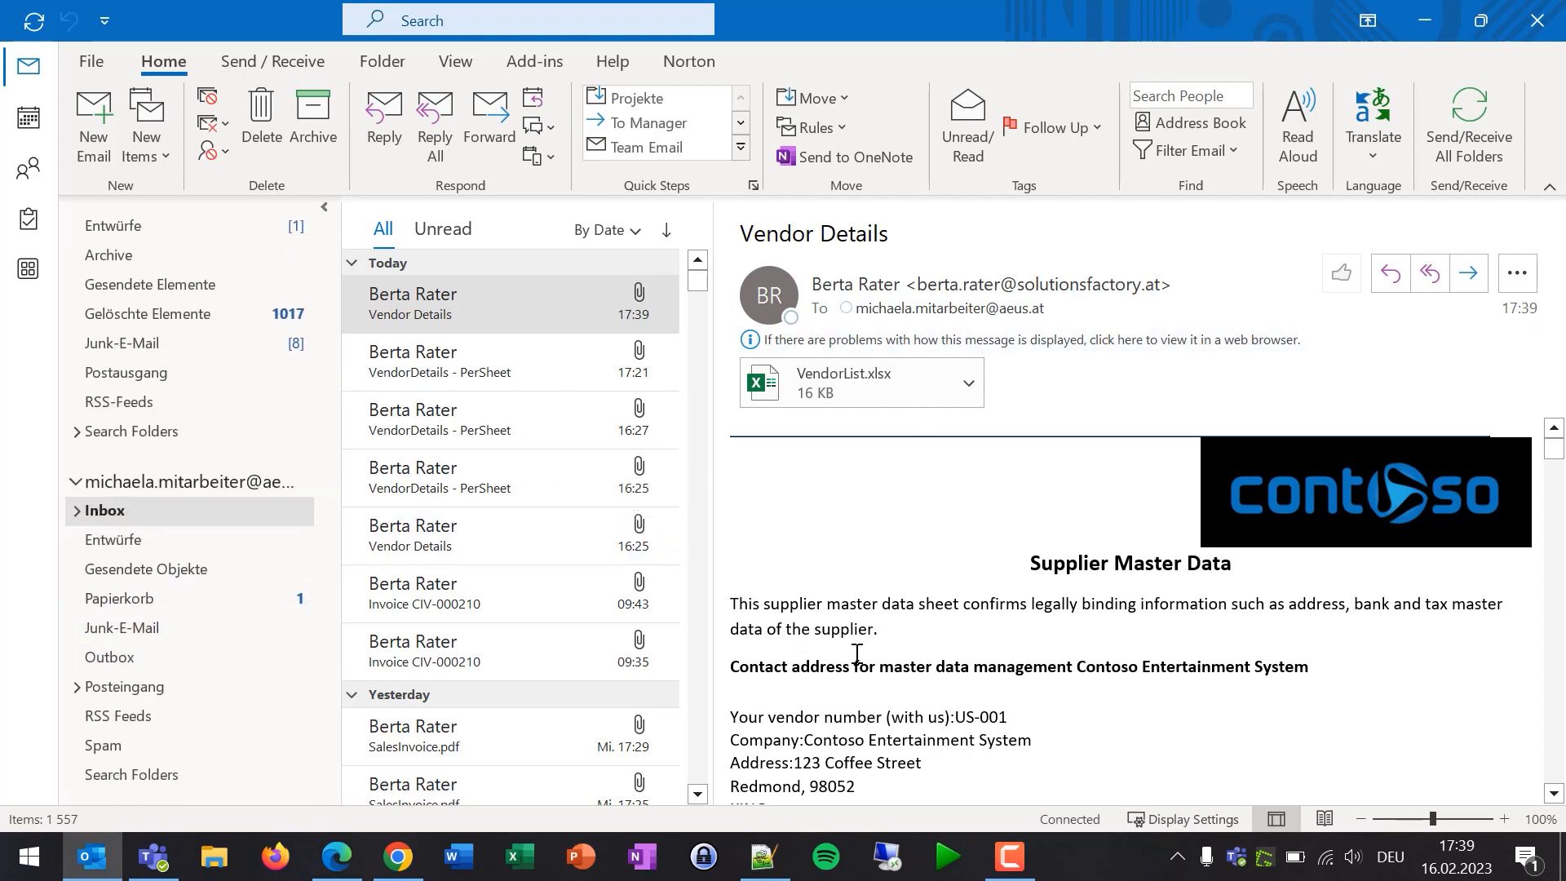
{"action": "scroll", "coordinate": [1236, 517], "scroll_direction": "down", "scroll_amount": 2}
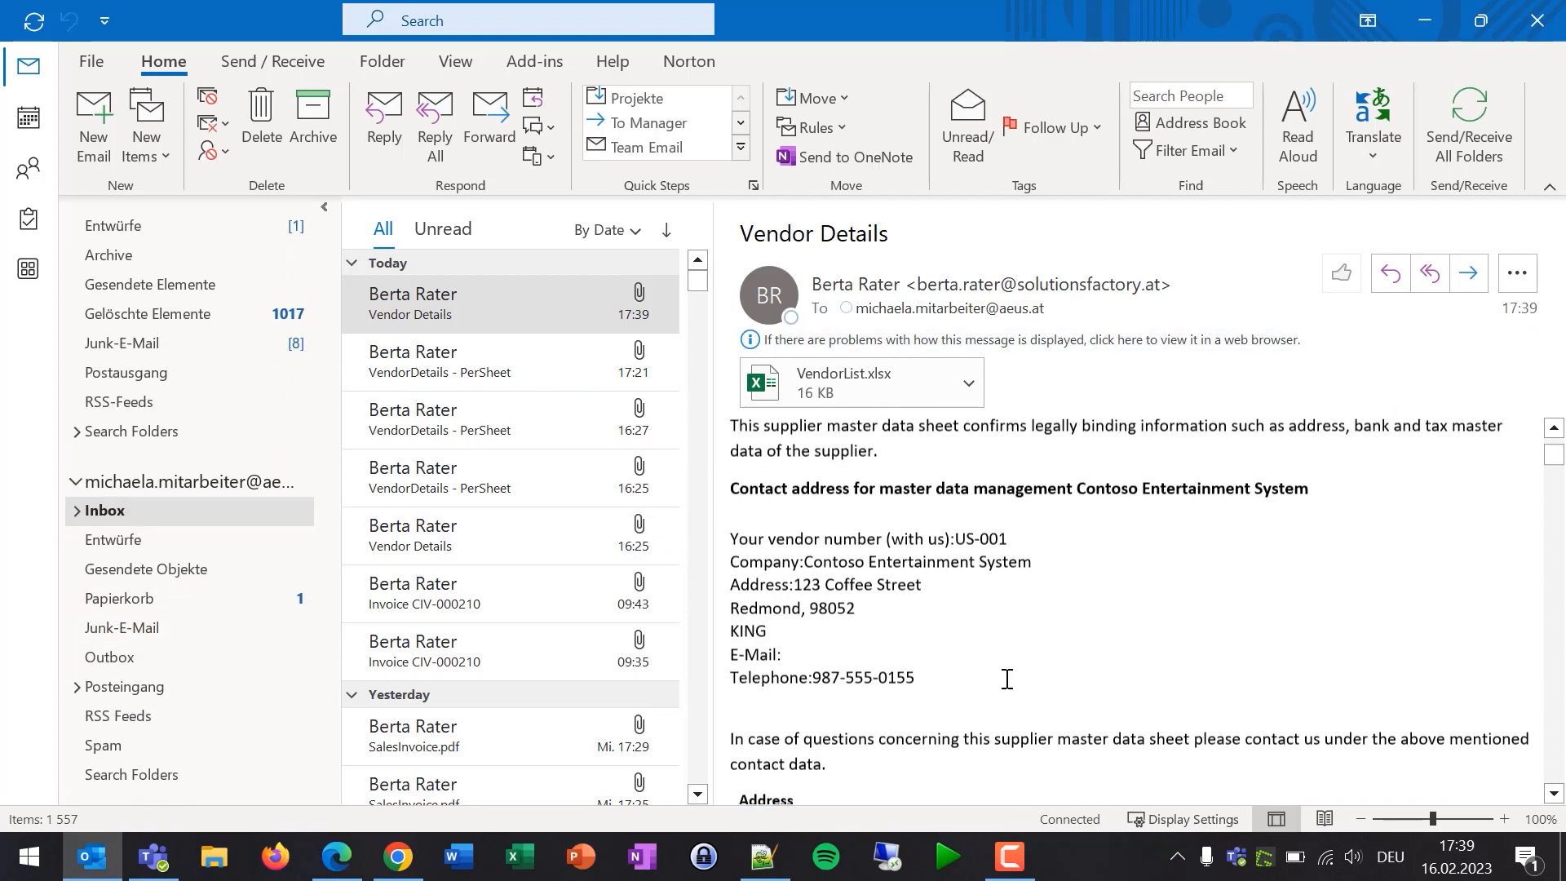
{"action": "scroll", "coordinate": [1061, 642], "scroll_direction": "up", "scroll_amount": 3}
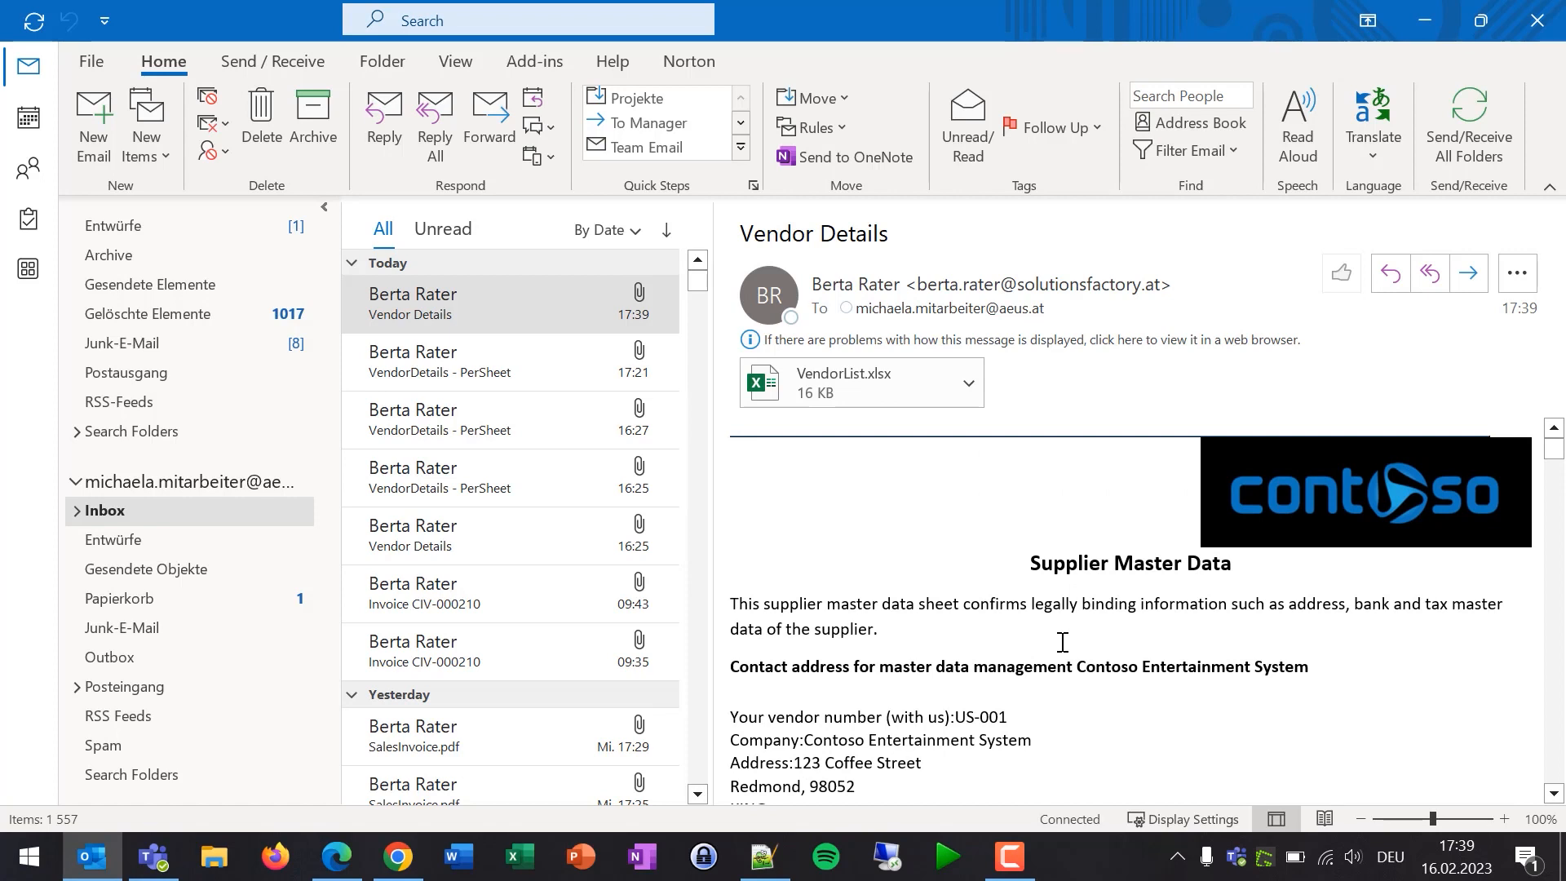
- Open VendorList.xlsx in Excel, widen column B for full company names, then minimize it
{"action": "left_click", "coordinate": [843, 389]}
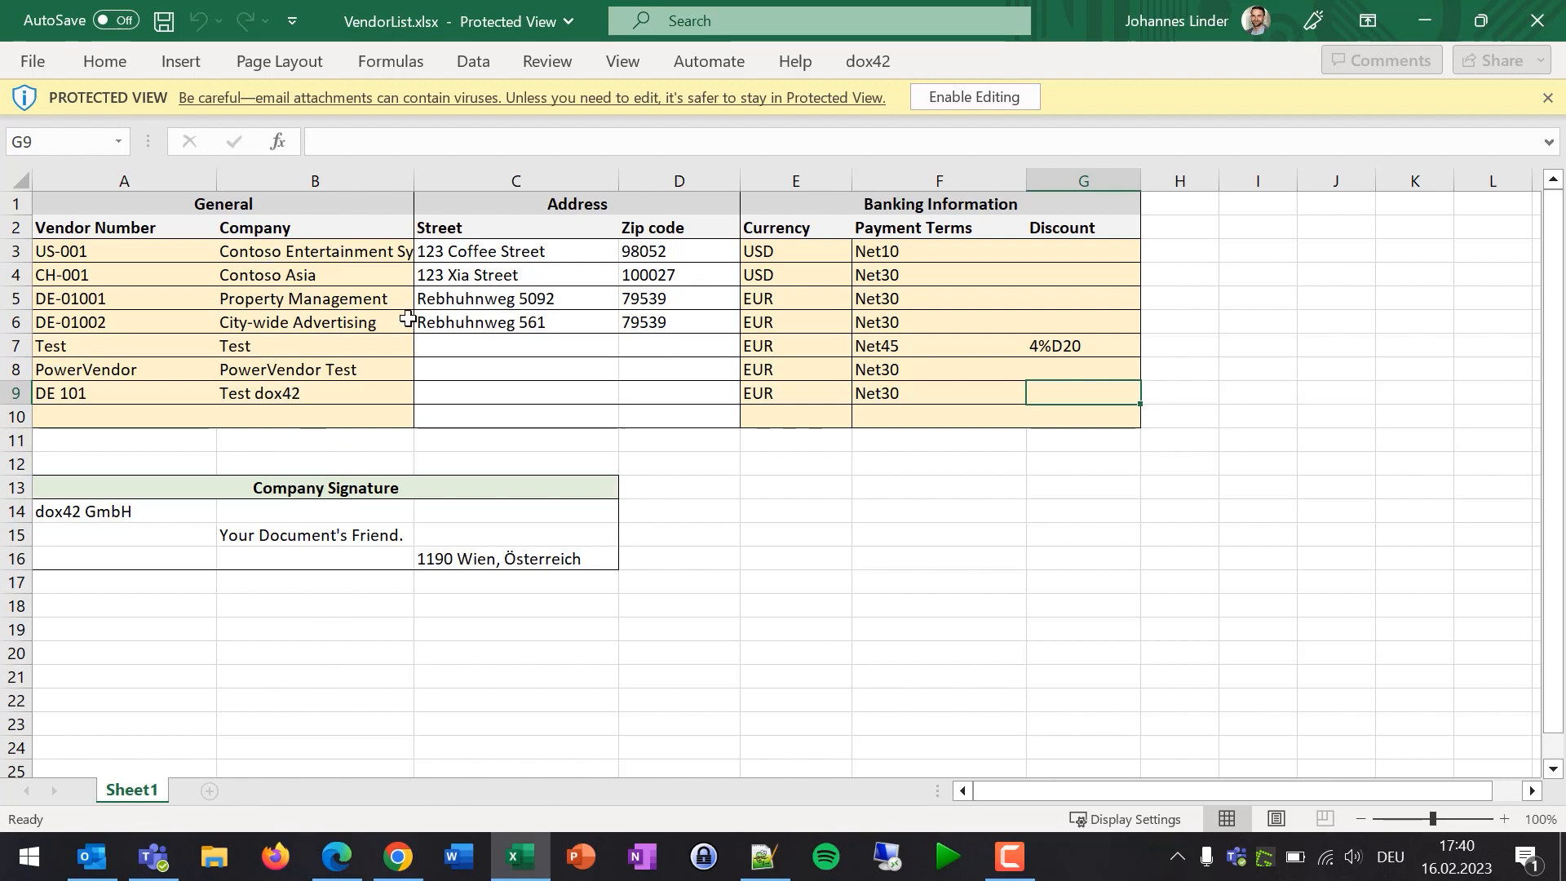
{"action": "left_click_drag", "start_coordinate": [413, 182], "coordinate": [458, 182]}
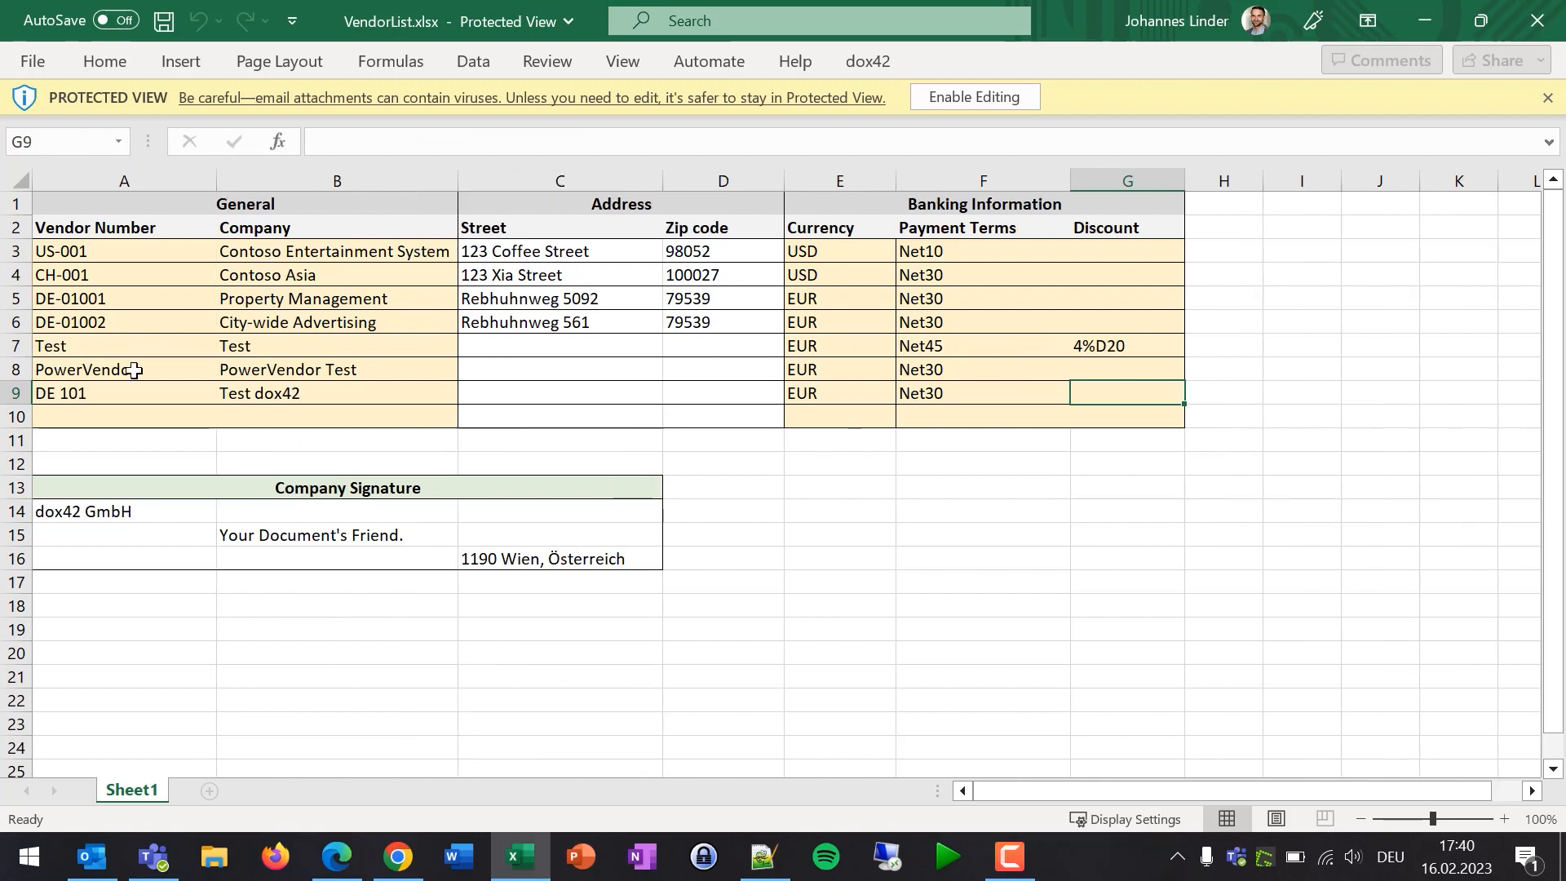
{"action": "left_click", "coordinate": [1426, 23]}
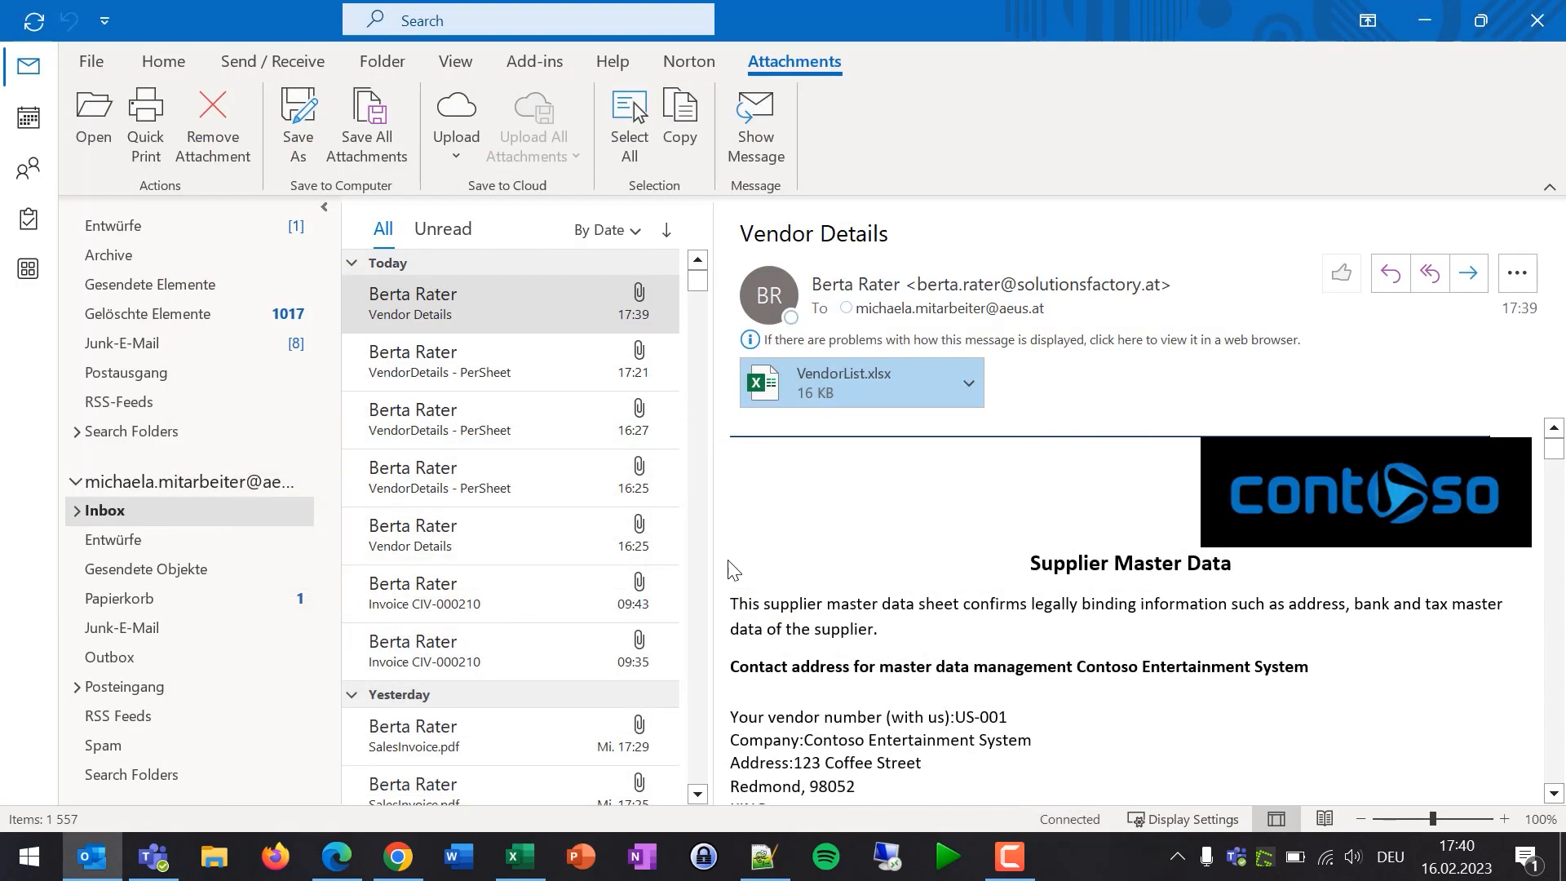
- Run the dox42 'Vendors per Excel Sheet' template on the checked vendors with Print medium Email
{"action": "left_click", "coordinate": [359, 869]}
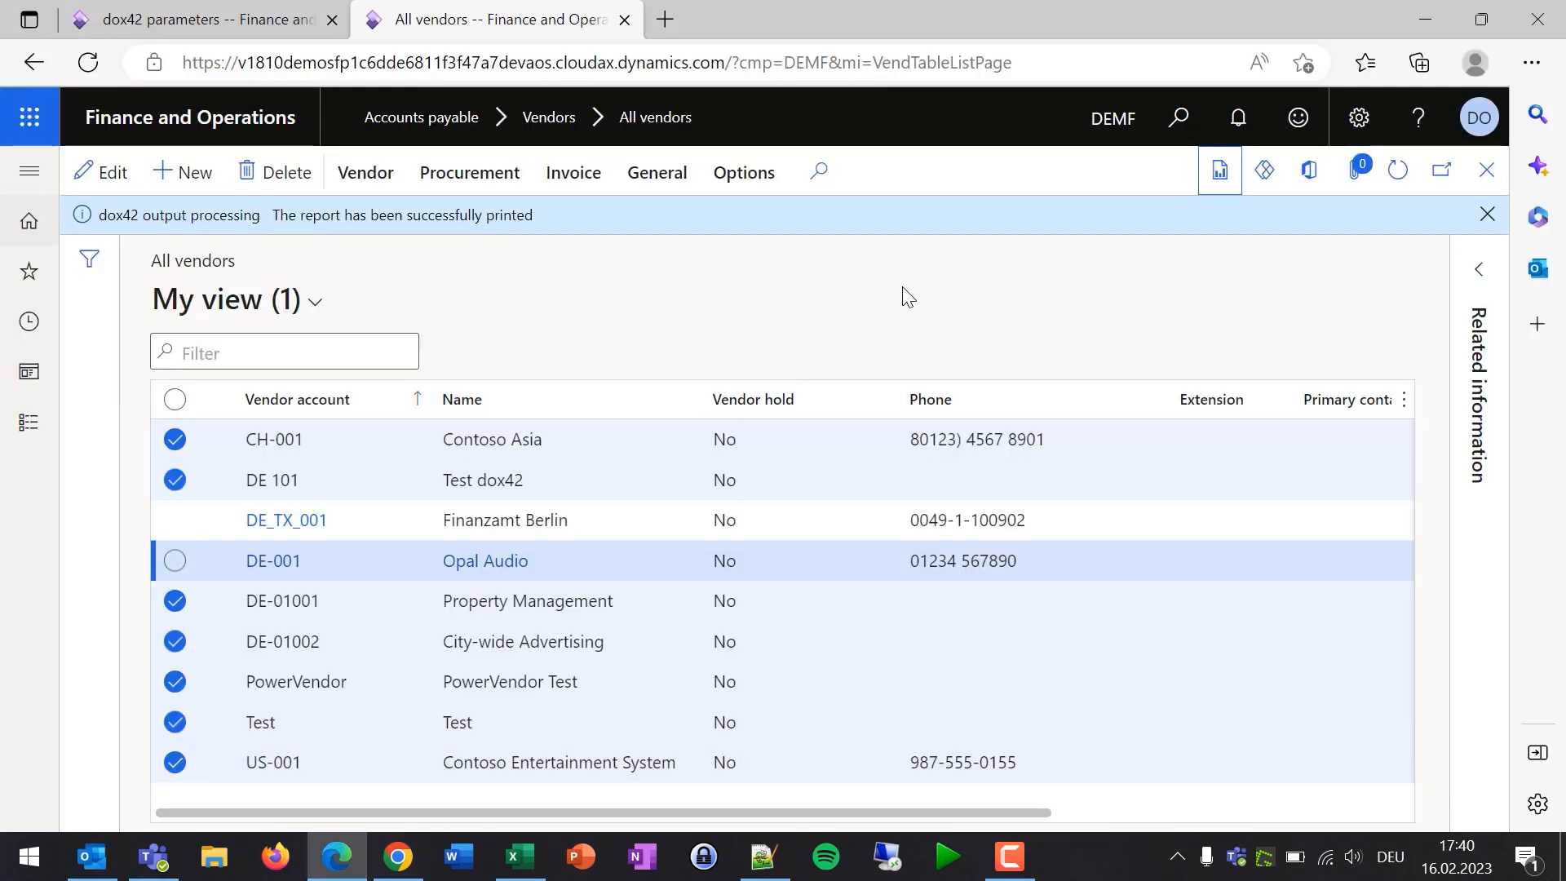
{"action": "left_click", "coordinate": [1219, 172]}
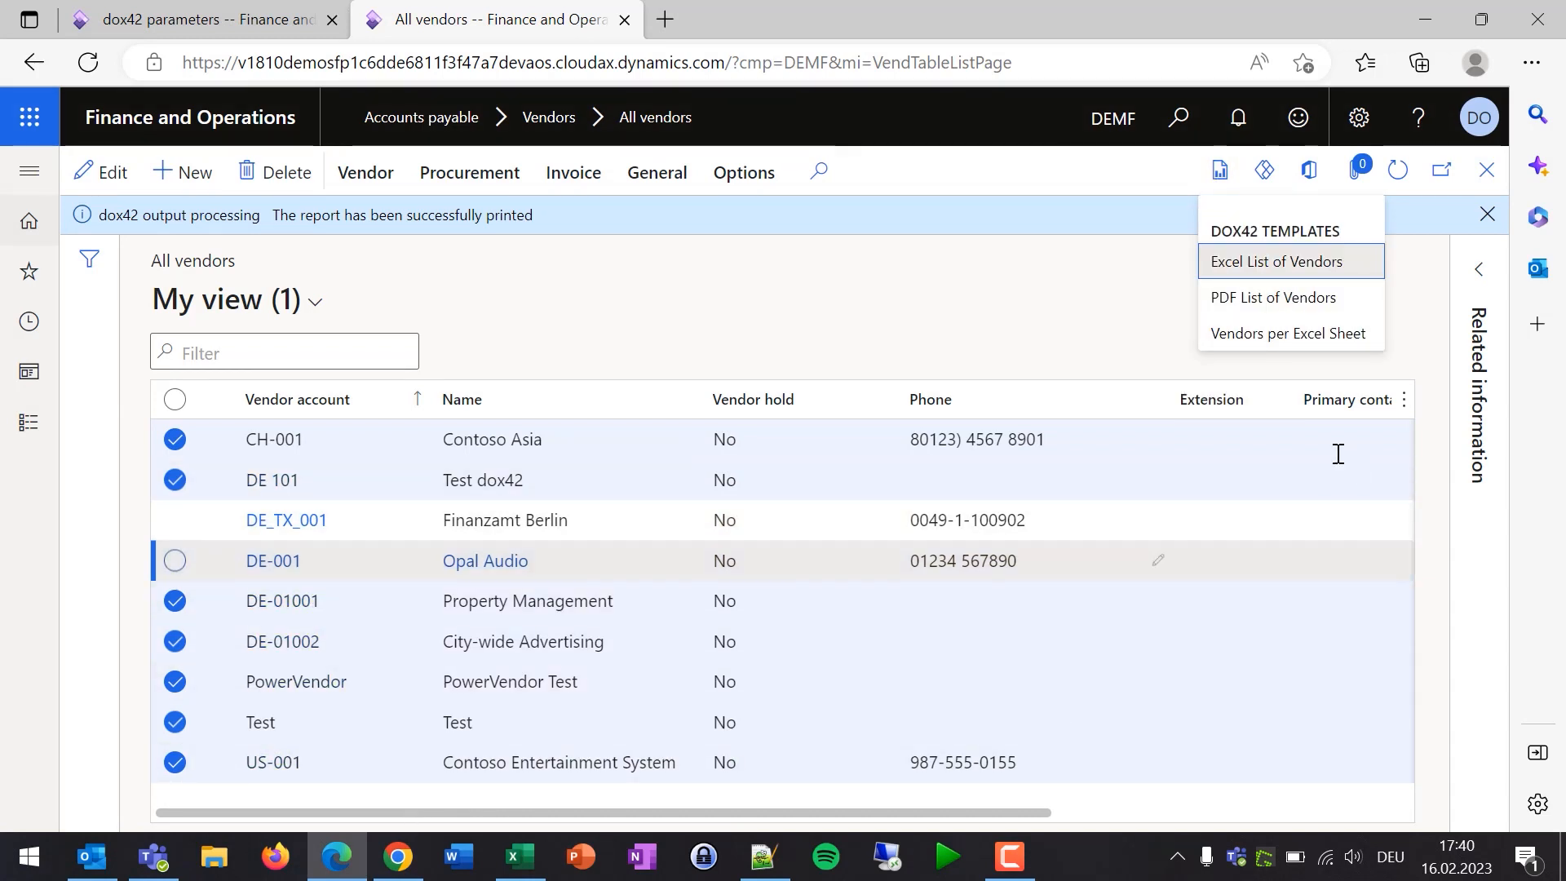
{"action": "left_click", "coordinate": [1282, 345]}
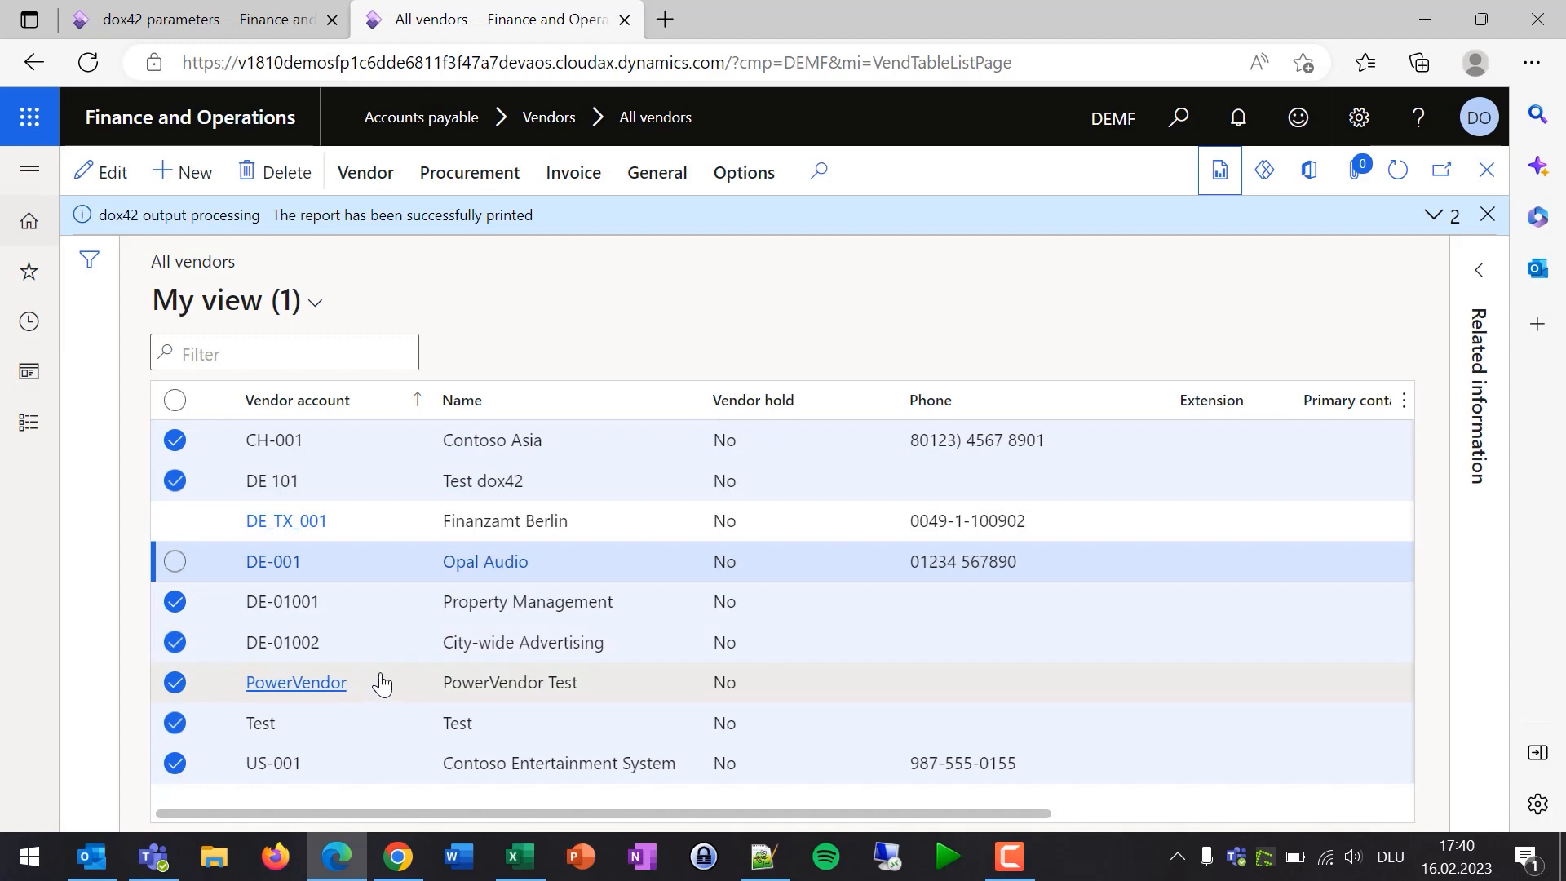
{"action": "mouse_move", "coordinate": [92, 855]}
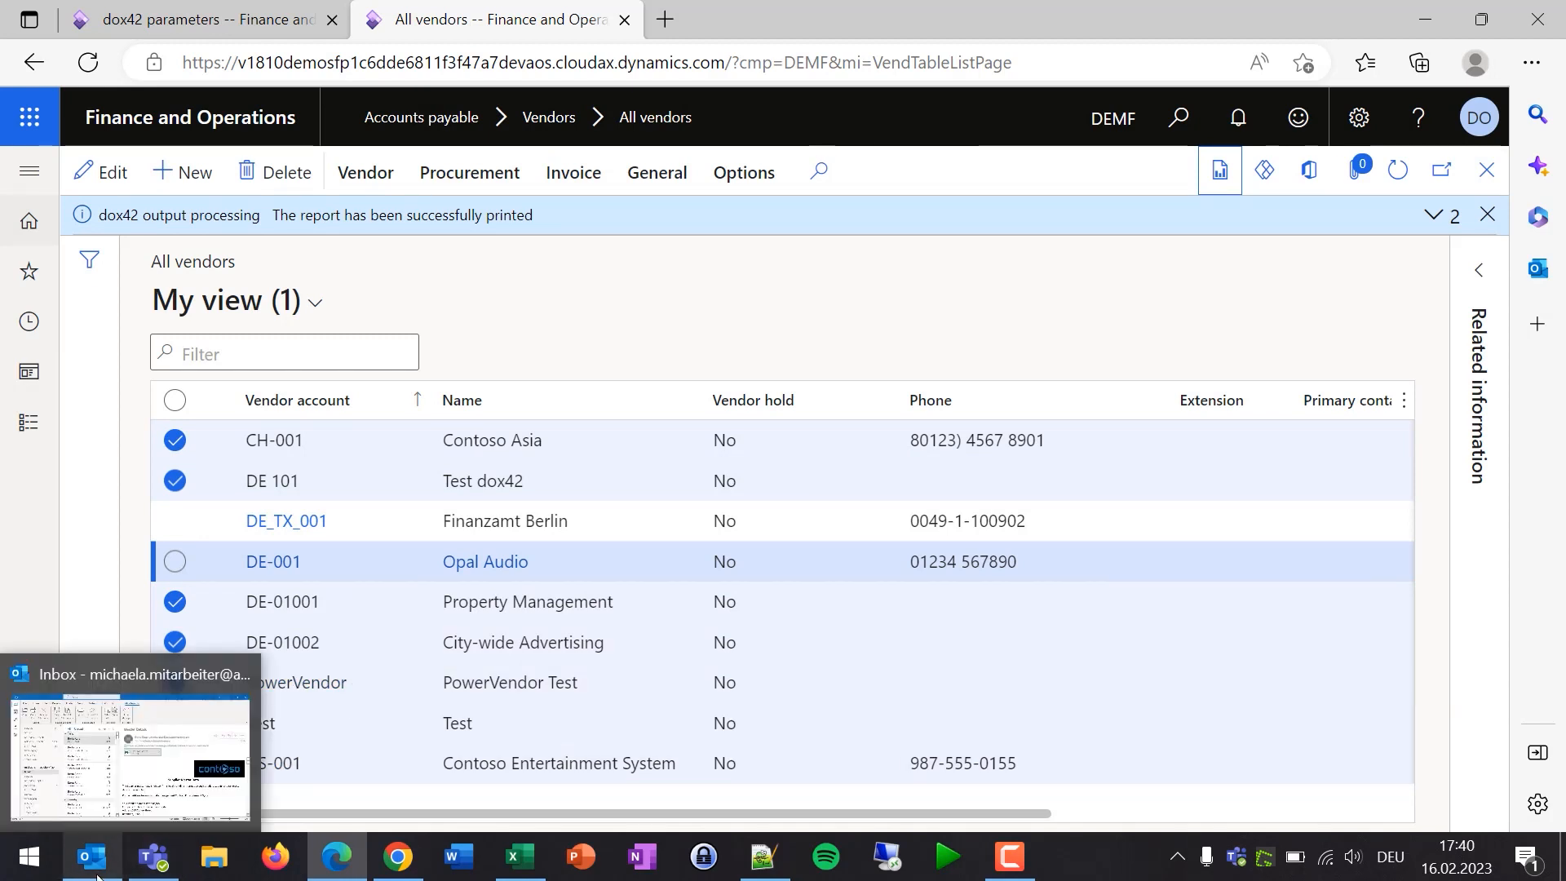
{"action": "left_click", "coordinate": [102, 820]}
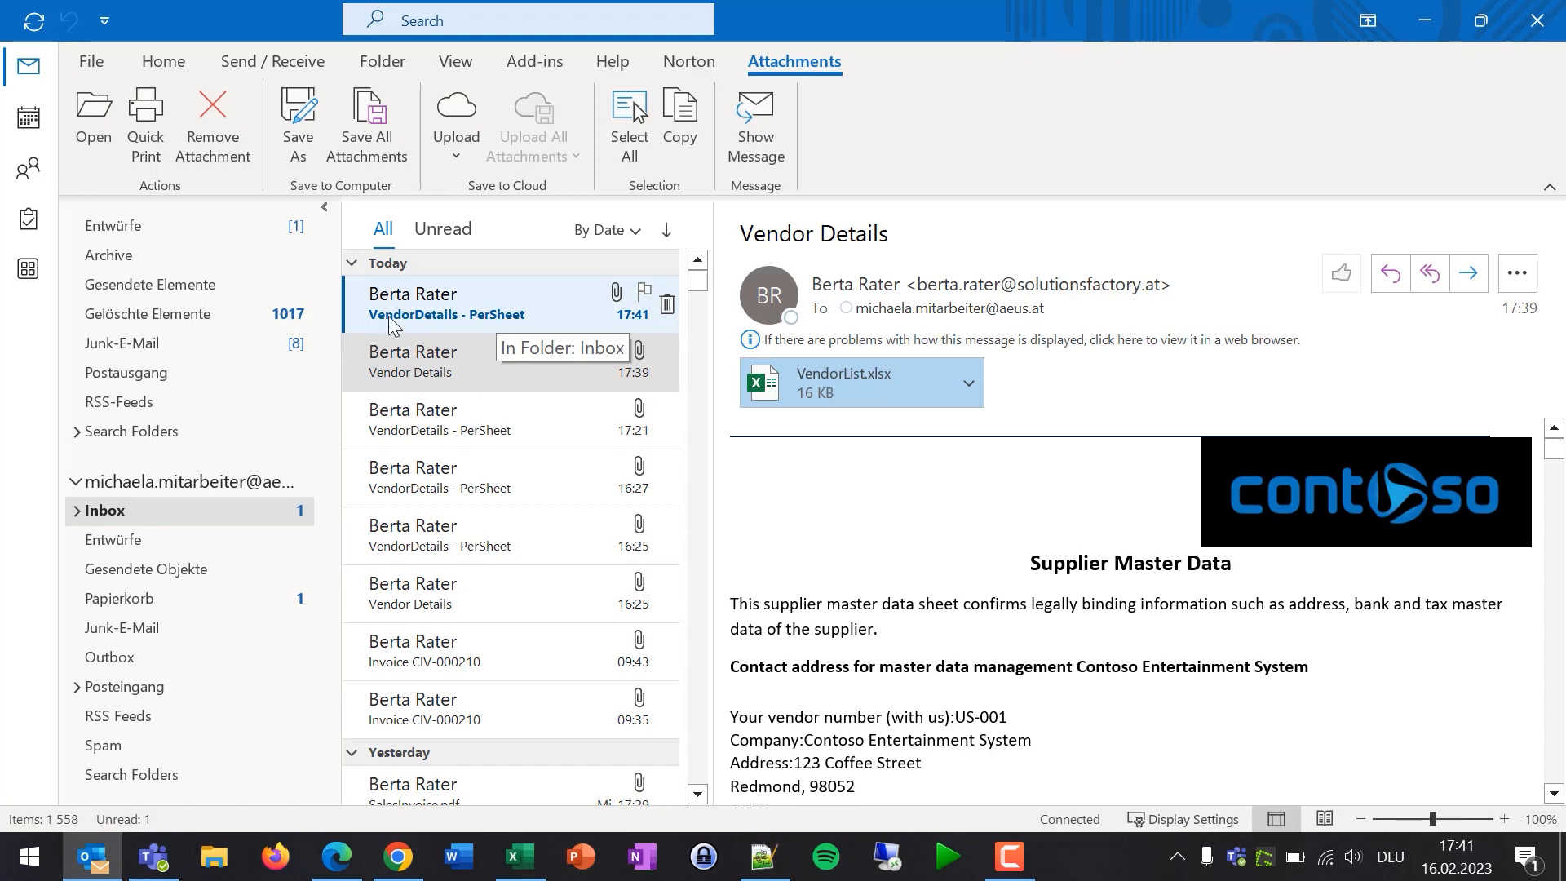
- Open the 17:41 VendorDetails - PerSheet mail and its VendorList - perSheet.xlsx attachment
{"action": "left_click", "coordinate": [414, 307]}
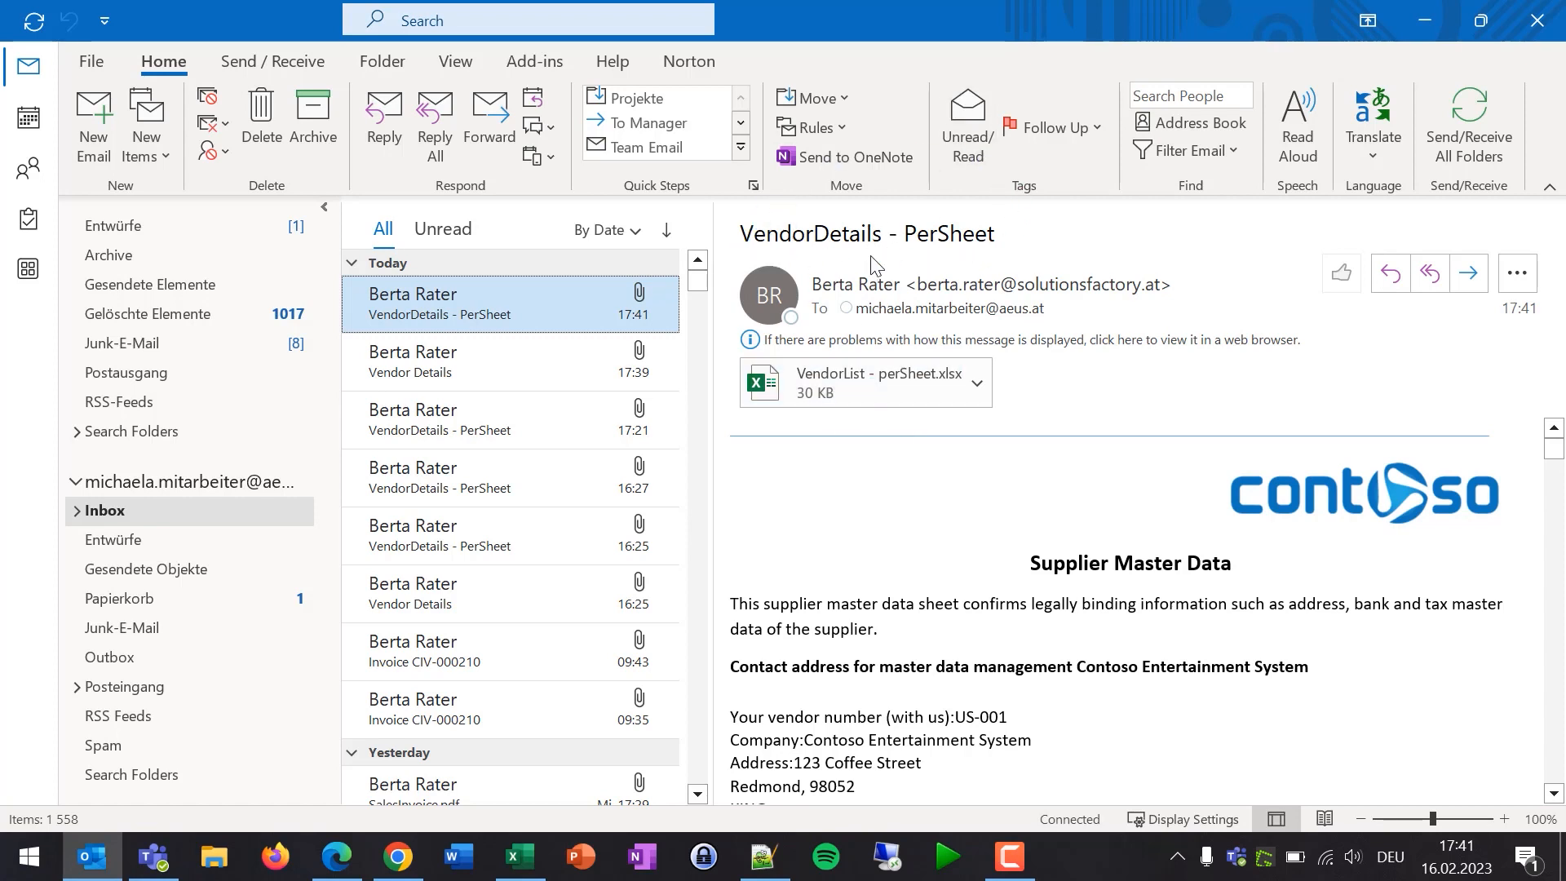
{"action": "mouse_move", "coordinate": [868, 286]}
{"action": "double_click", "coordinate": [863, 393]}
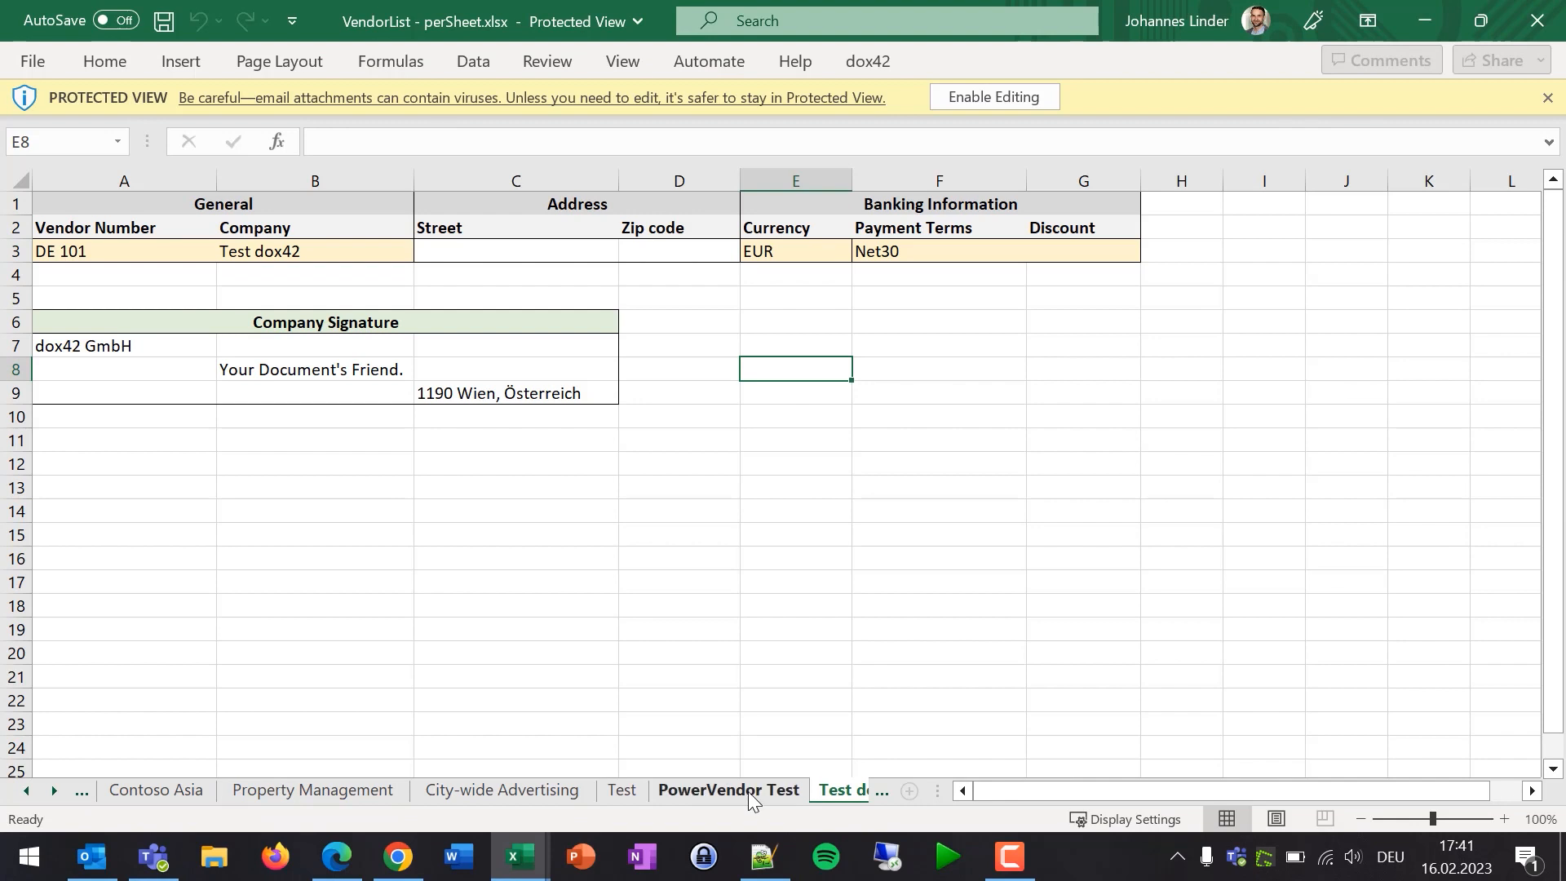
- Browse the vendor sheets: PowerVendor Test, Test, City-wide Advertising, Property Management and Contoso Asia
{"action": "left_click", "coordinate": [747, 791]}
{"action": "left_click", "coordinate": [628, 790]}
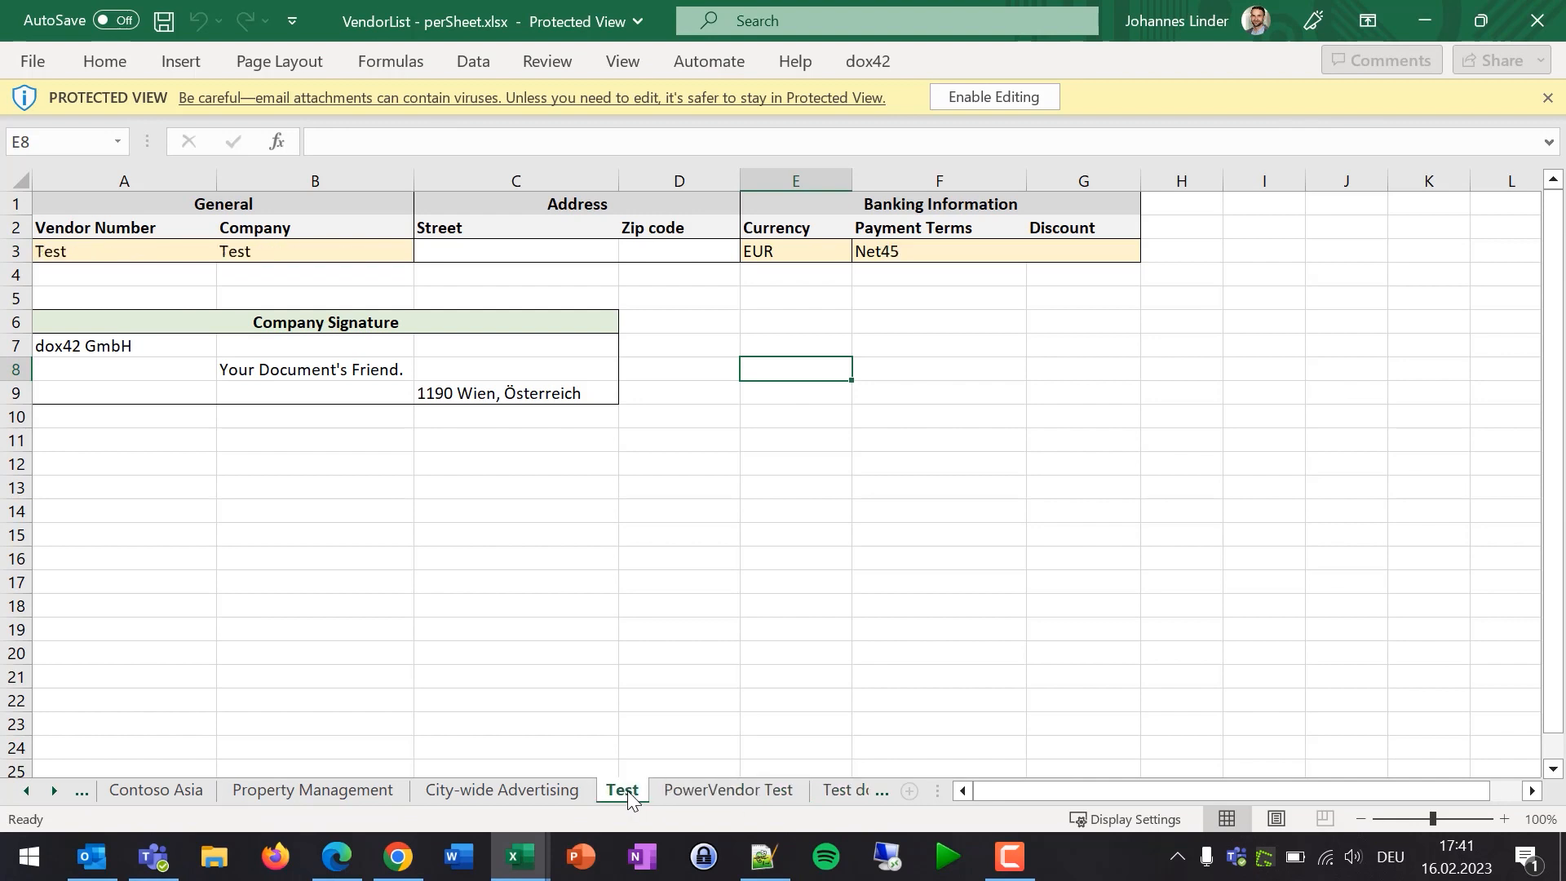
{"action": "left_click", "coordinate": [487, 796]}
{"action": "left_click", "coordinate": [306, 796]}
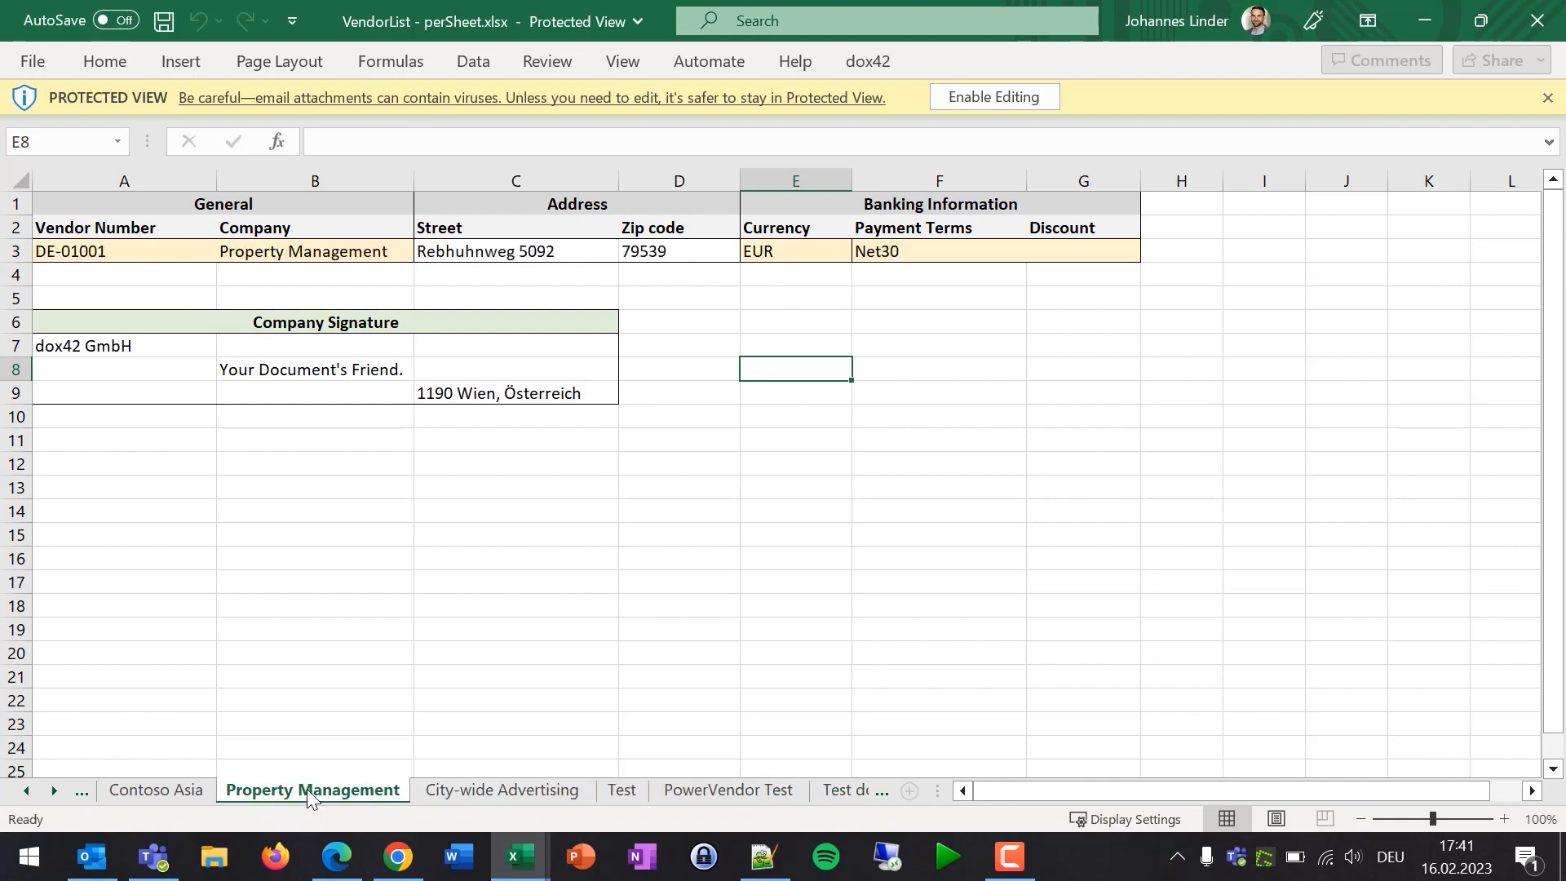
{"action": "left_click", "coordinate": [174, 792]}
{"action": "left_click", "coordinate": [359, 793]}
{"action": "left_click", "coordinate": [122, 789]}
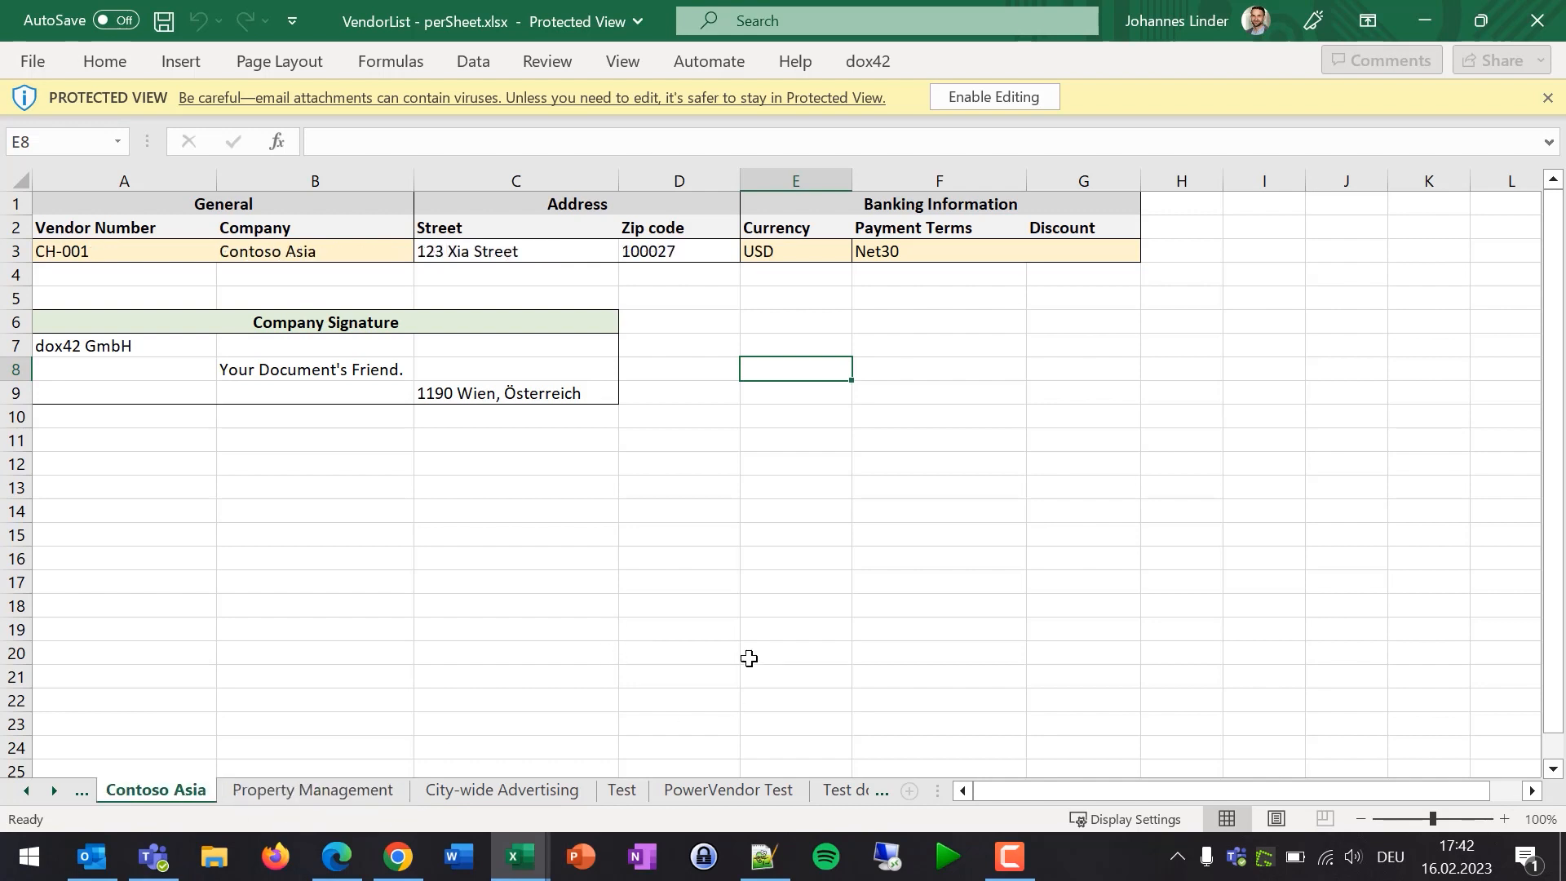
- Minimize the per-sheet workbook and bring the SharePoint document library forward
{"action": "left_click", "coordinate": [1440, 22]}
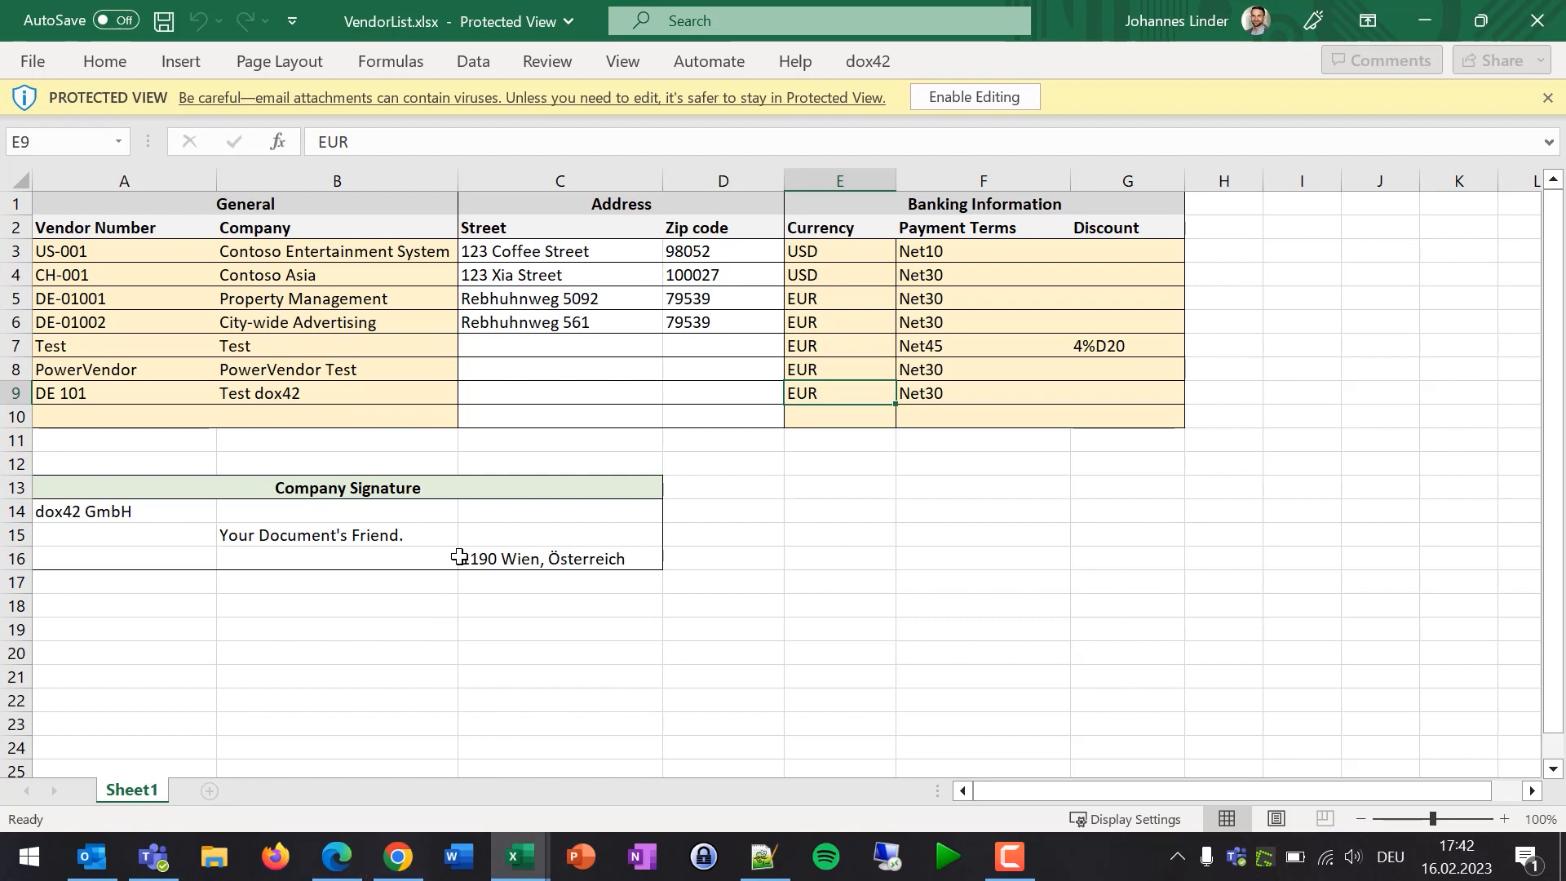
{"action": "mouse_move", "coordinate": [399, 872]}
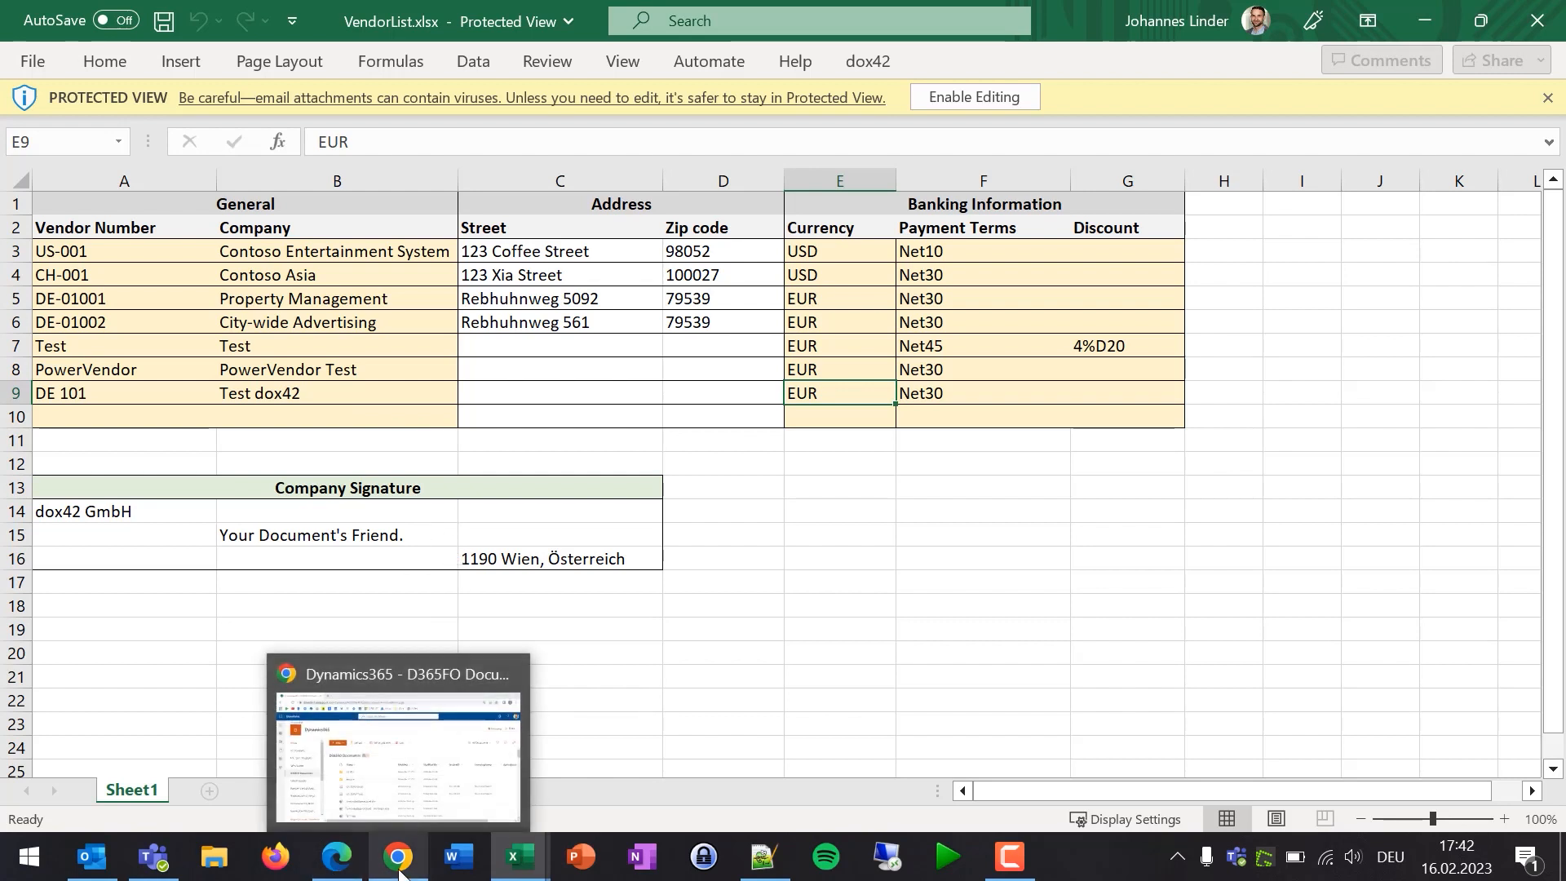
{"action": "left_click", "coordinate": [397, 763]}
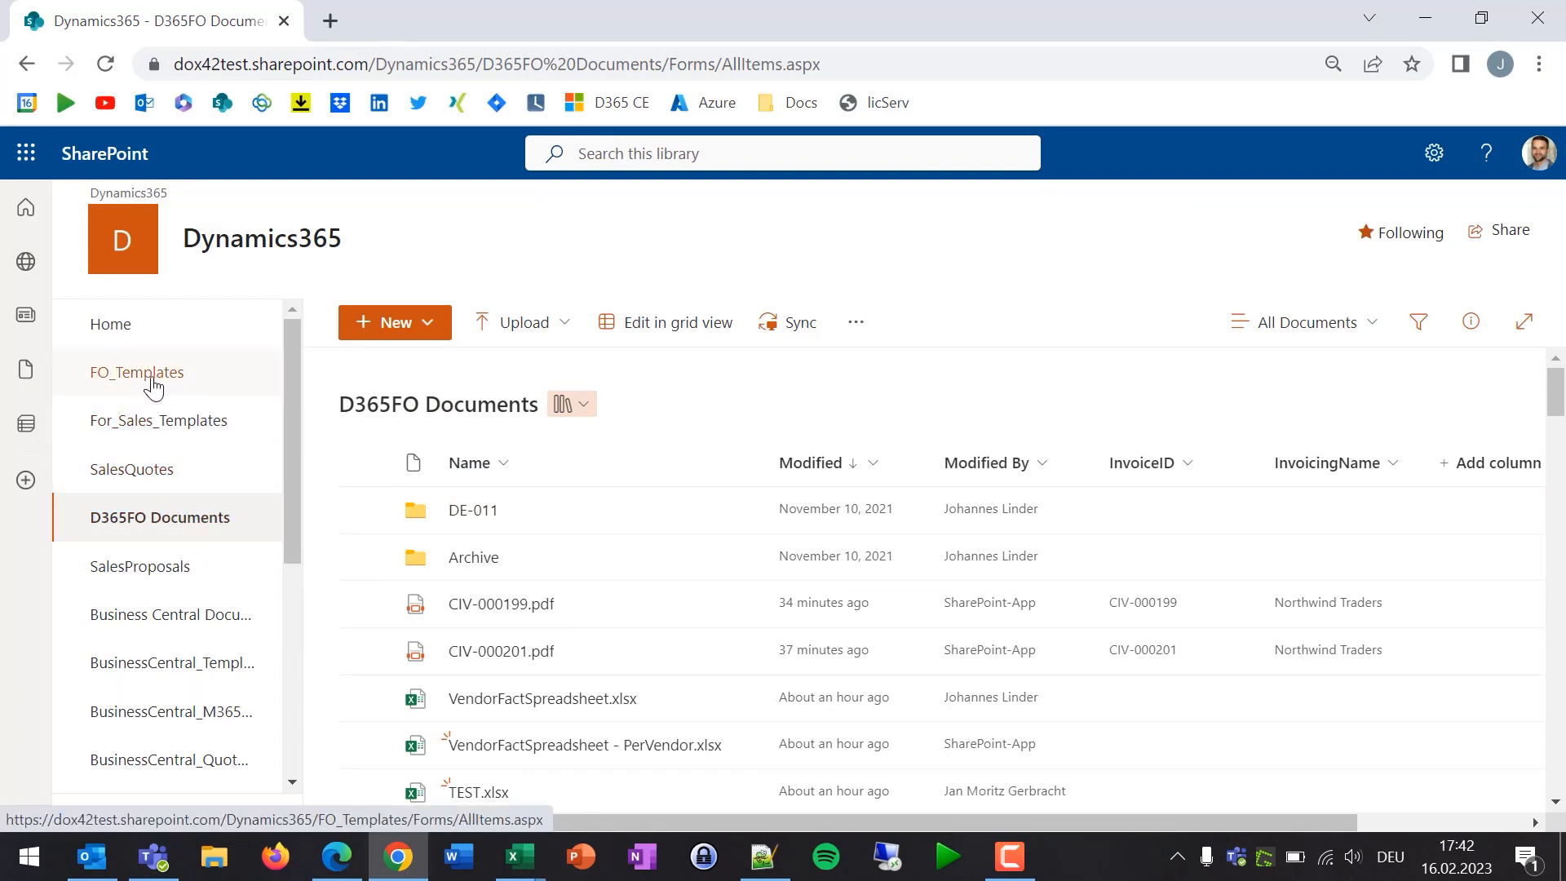
- Navigate to FO_Templates > PROD > VendorFactSheet in SharePoint
{"action": "left_click", "coordinate": [129, 389]}
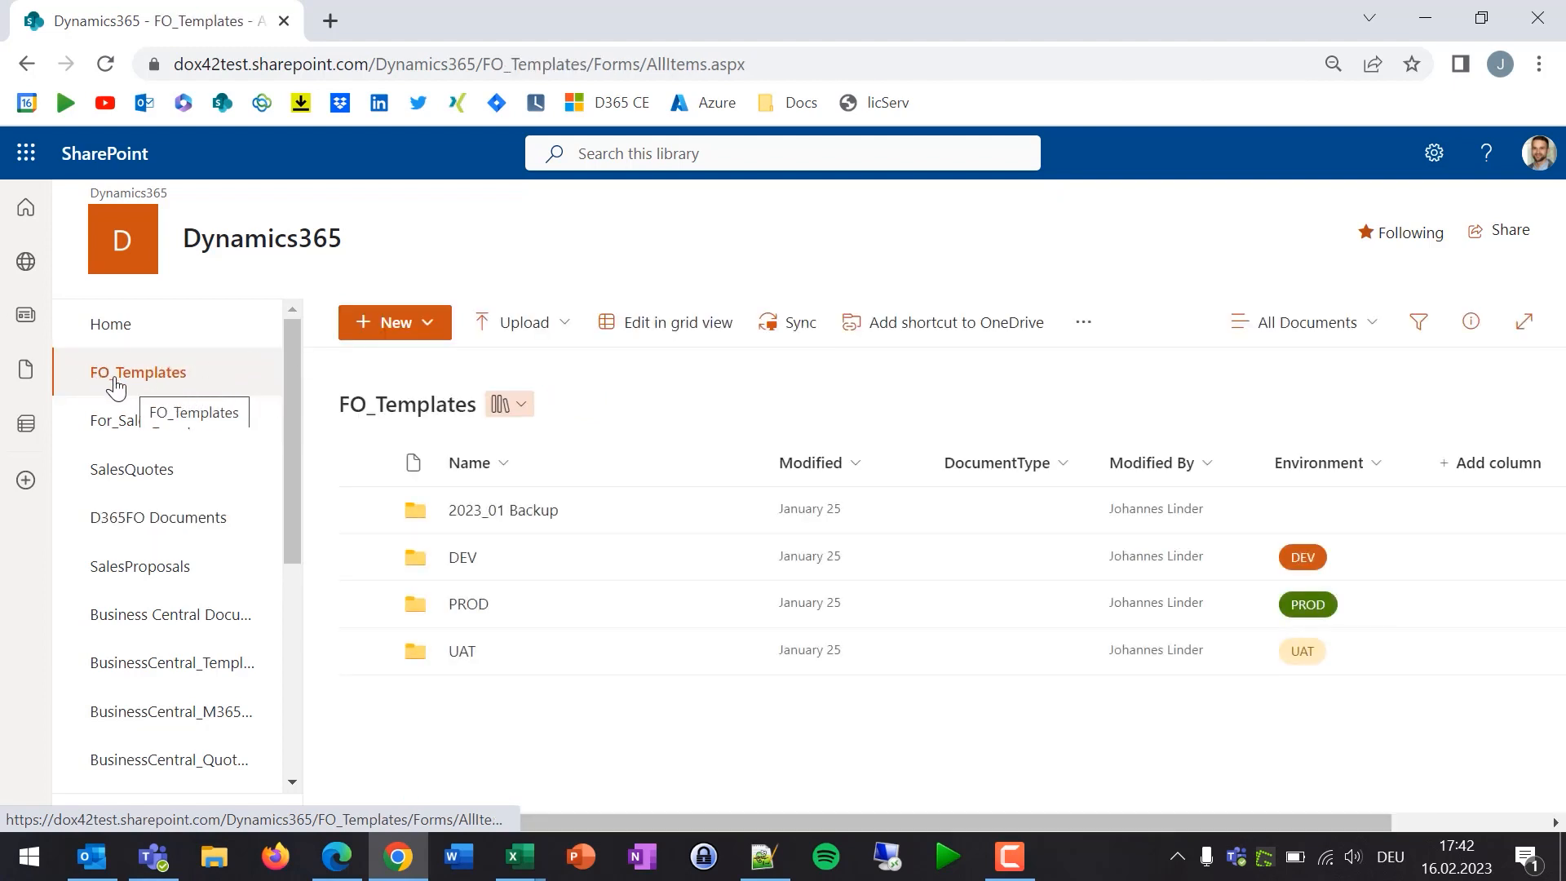
{"action": "left_click", "coordinate": [469, 613]}
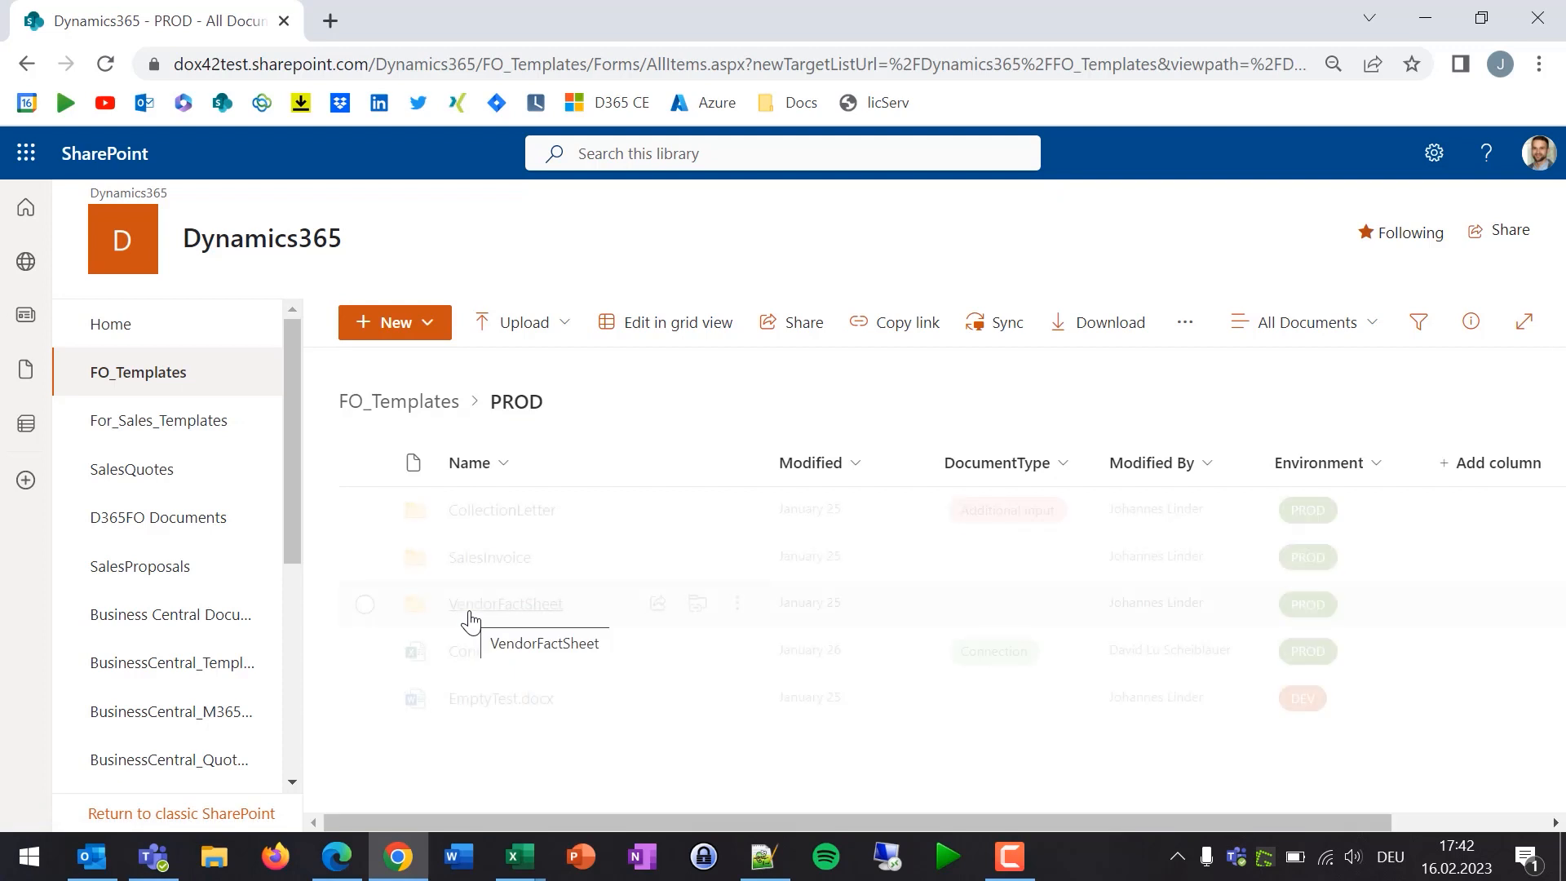
{"action": "left_click", "coordinate": [517, 613]}
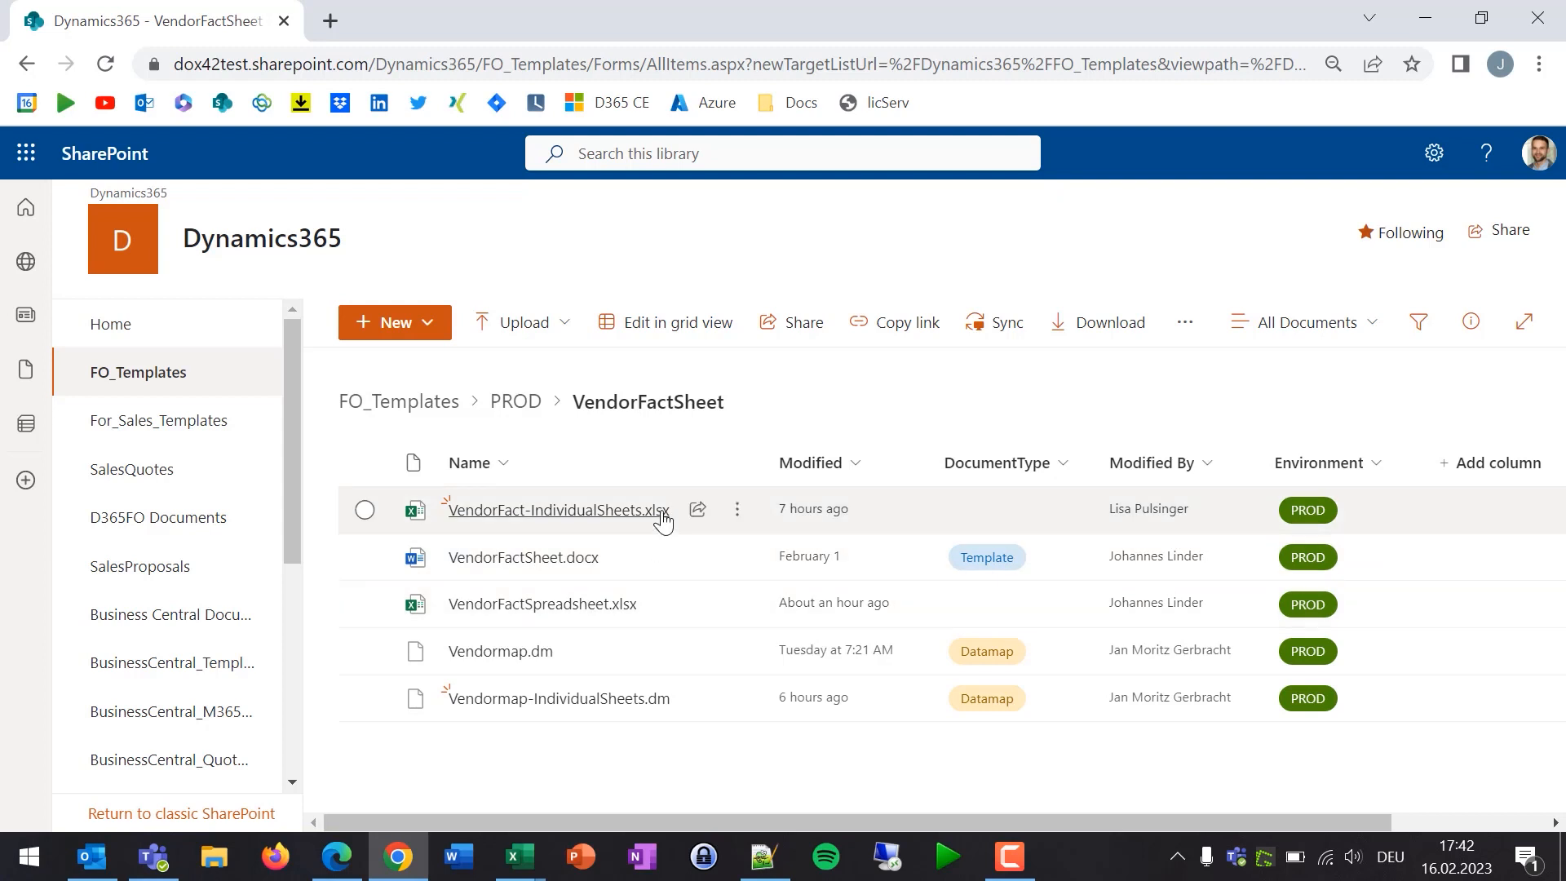
- Open VendorFact-IndividualSheets.xlsx in the Excel desktop app and bring up the dox42 features
{"action": "mouse_move", "coordinate": [674, 512]}
{"action": "mouse_move", "coordinate": [614, 648]}
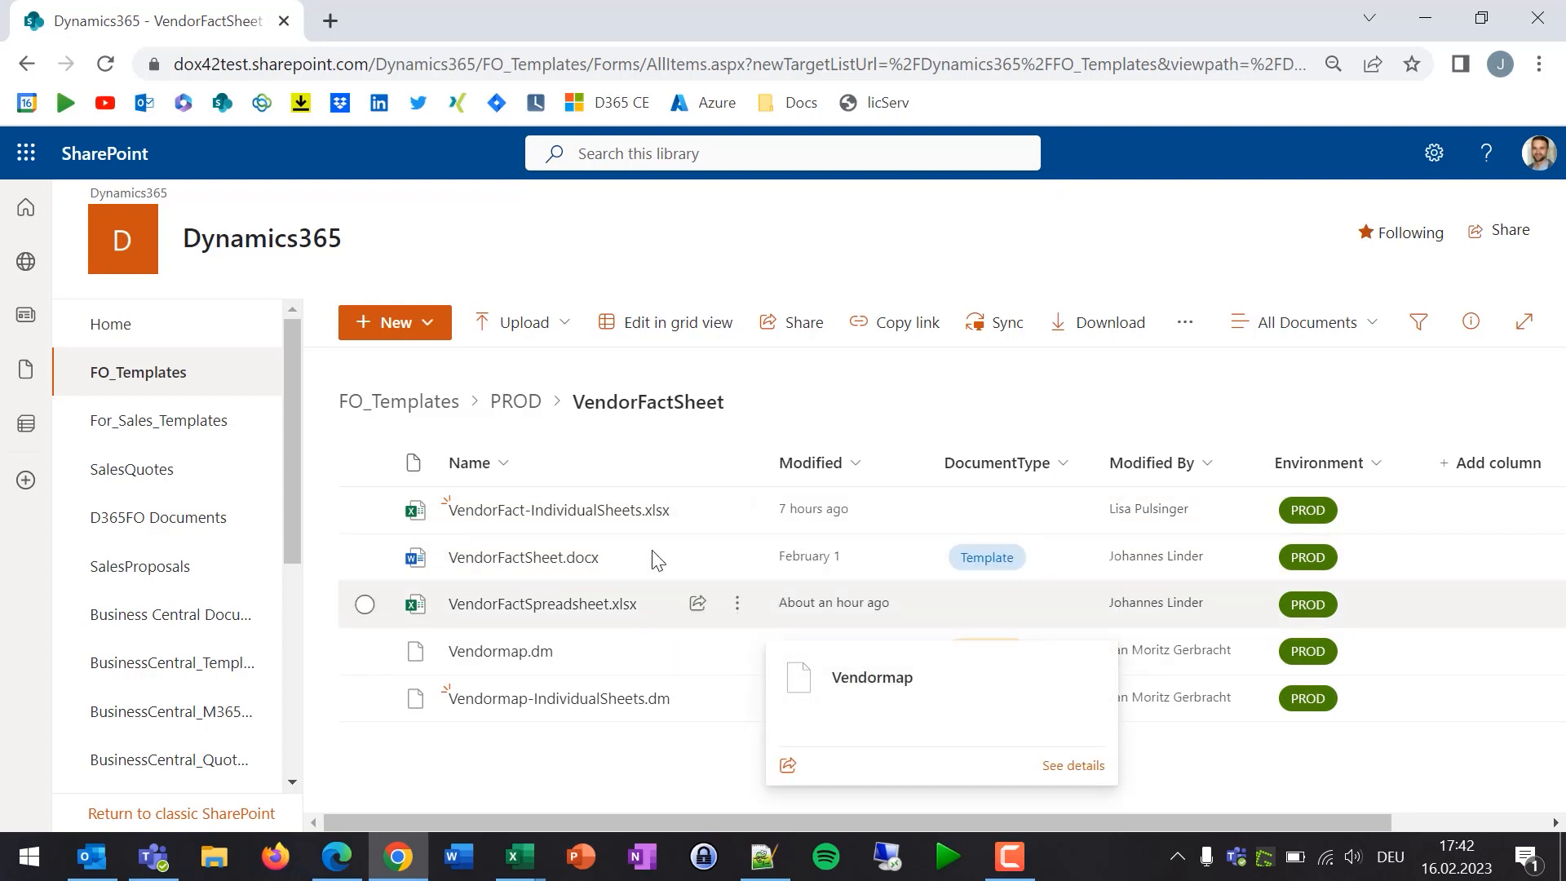
{"action": "left_click", "coordinate": [738, 513]}
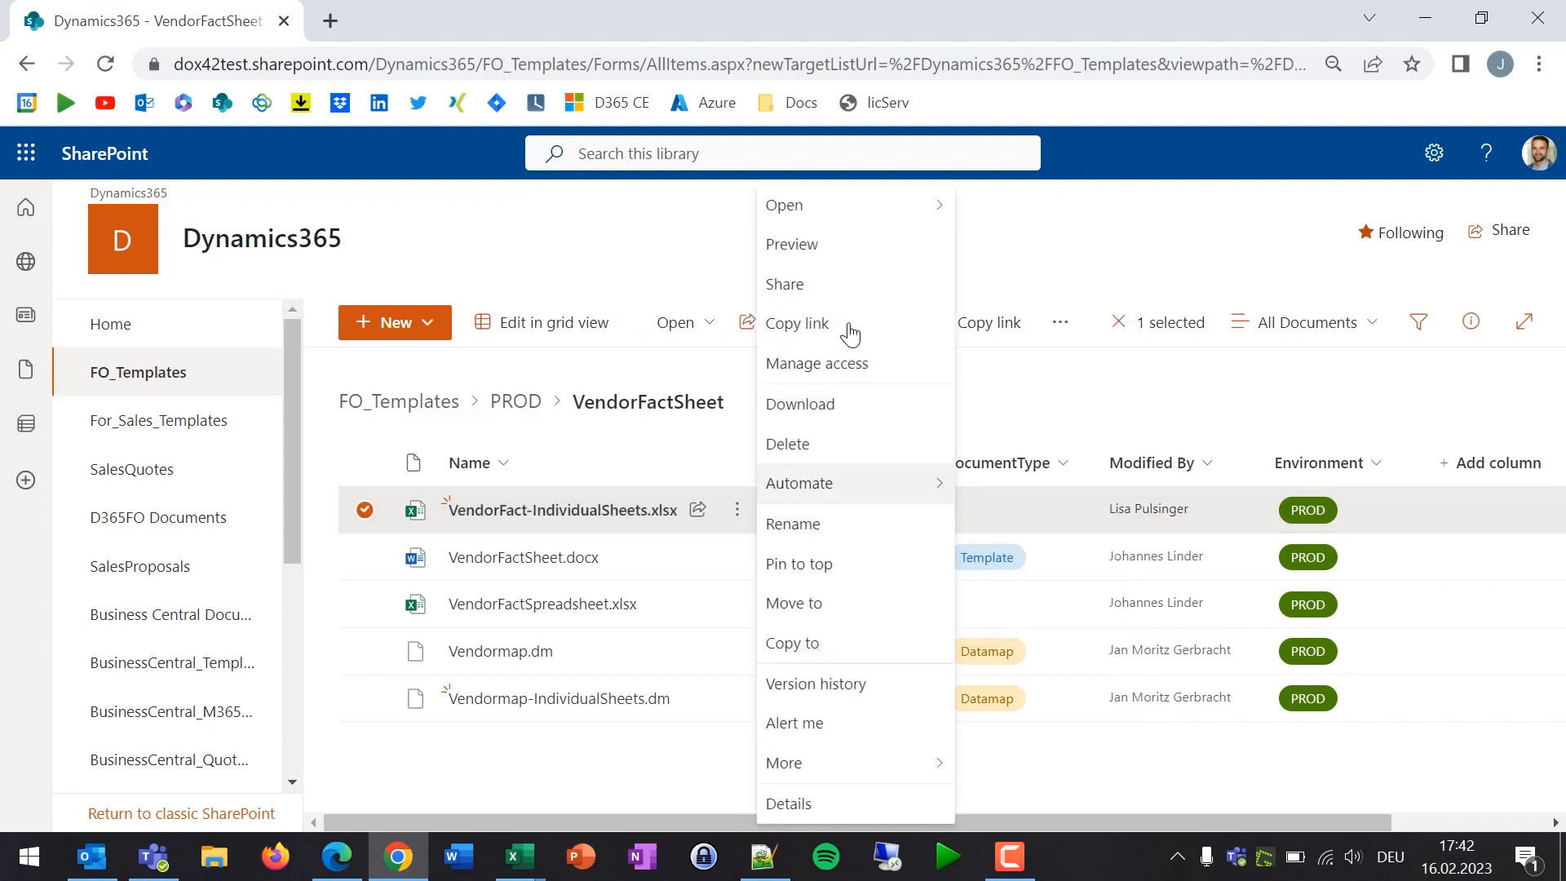
{"action": "mouse_move", "coordinate": [883, 220]}
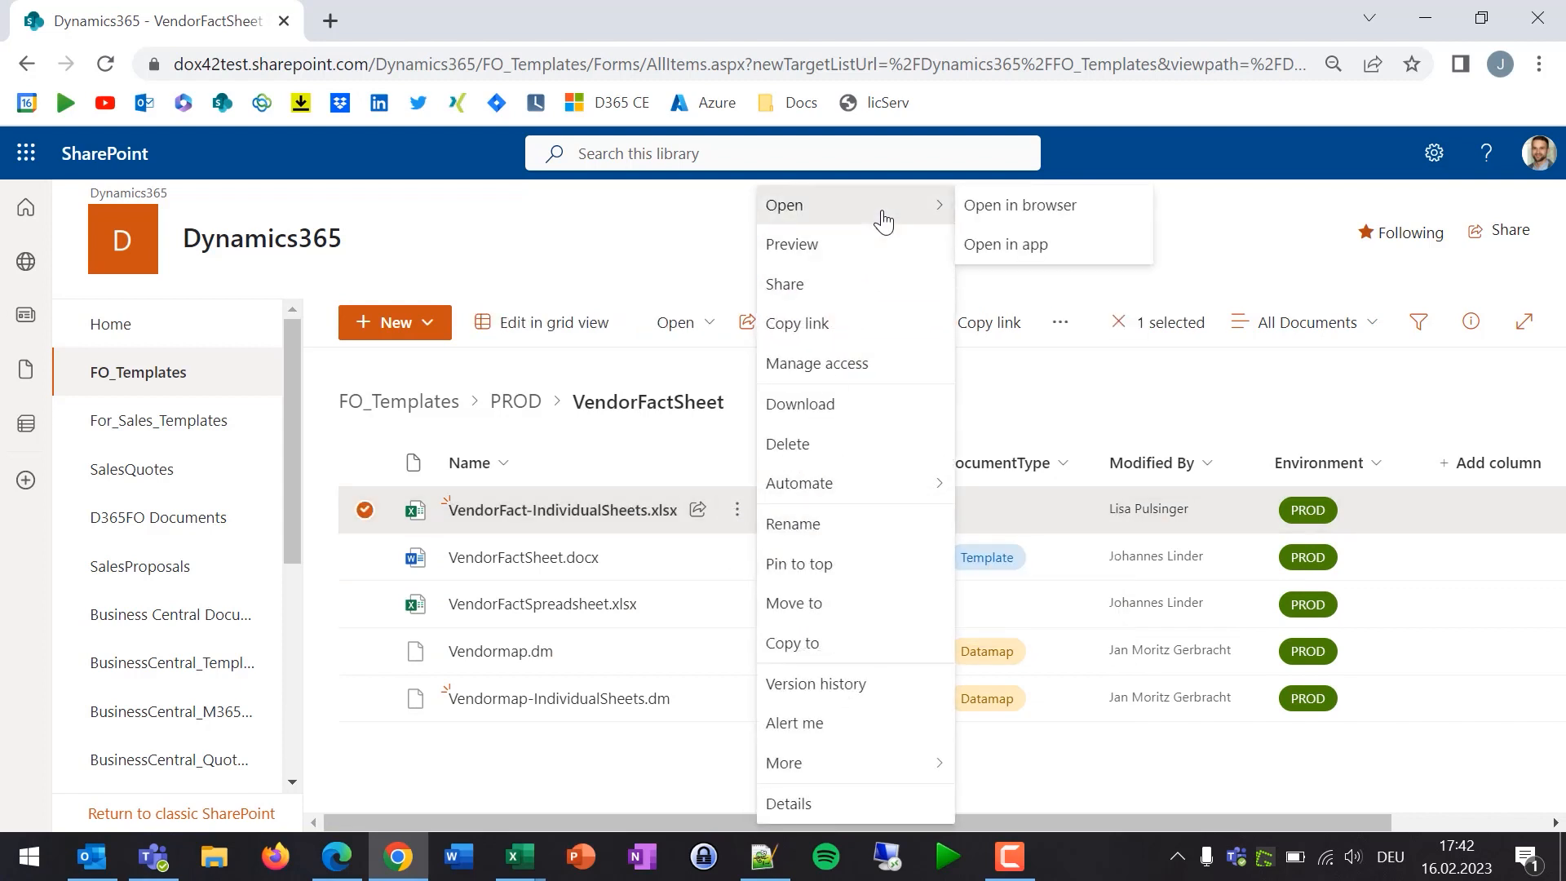
{"action": "left_click", "coordinate": [1029, 245]}
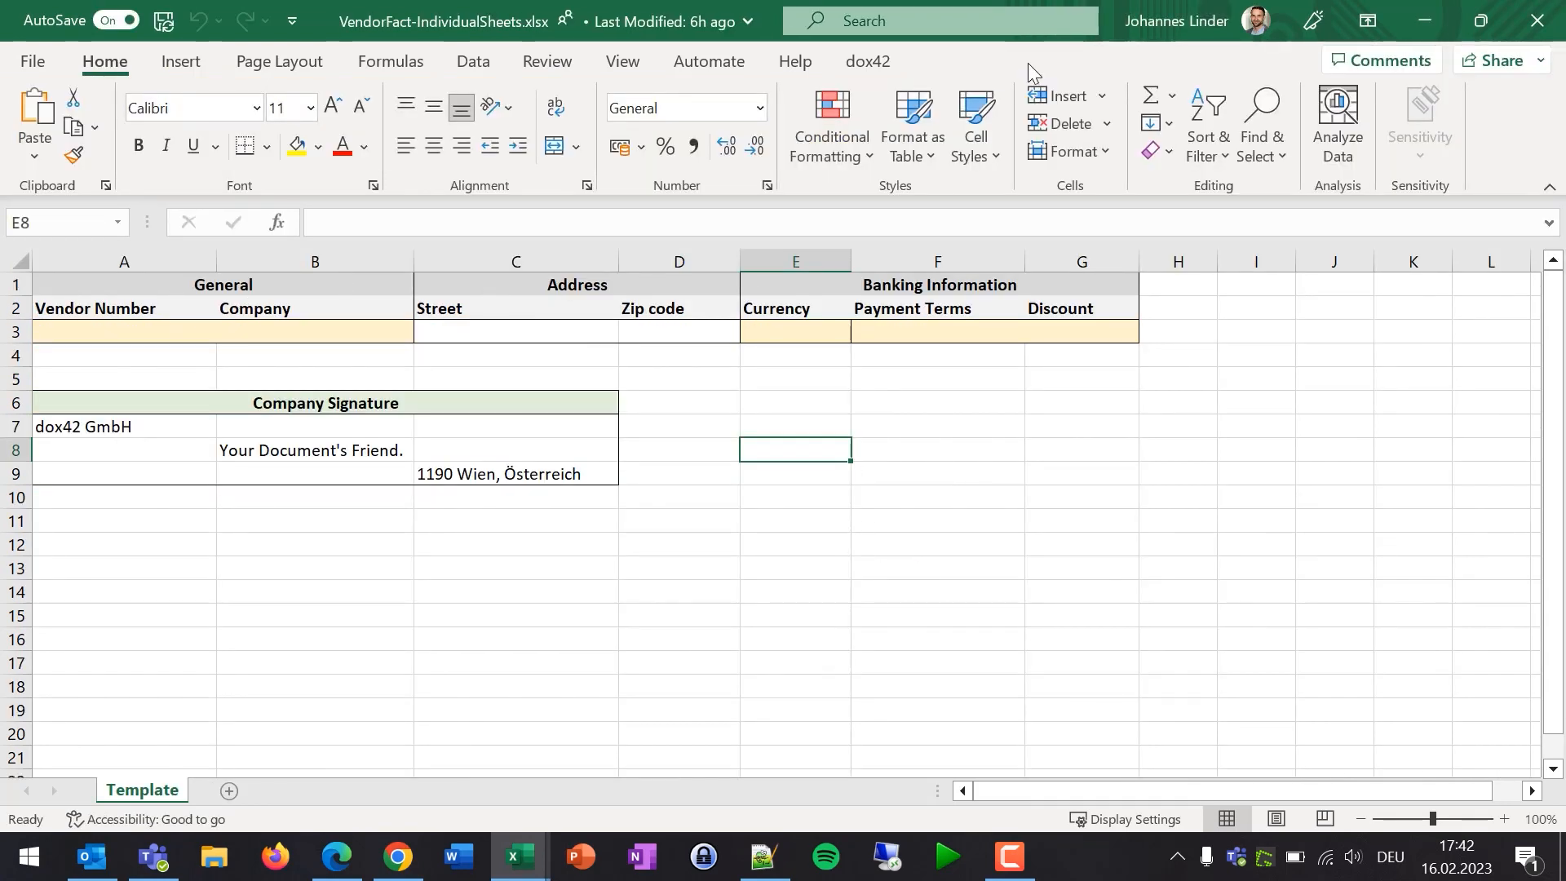
{"action": "left_click", "coordinate": [884, 52]}
- Point dox42's Select Datamap picker at the SharePoint FO_Templates library address
{"action": "left_click", "coordinate": [29, 140]}
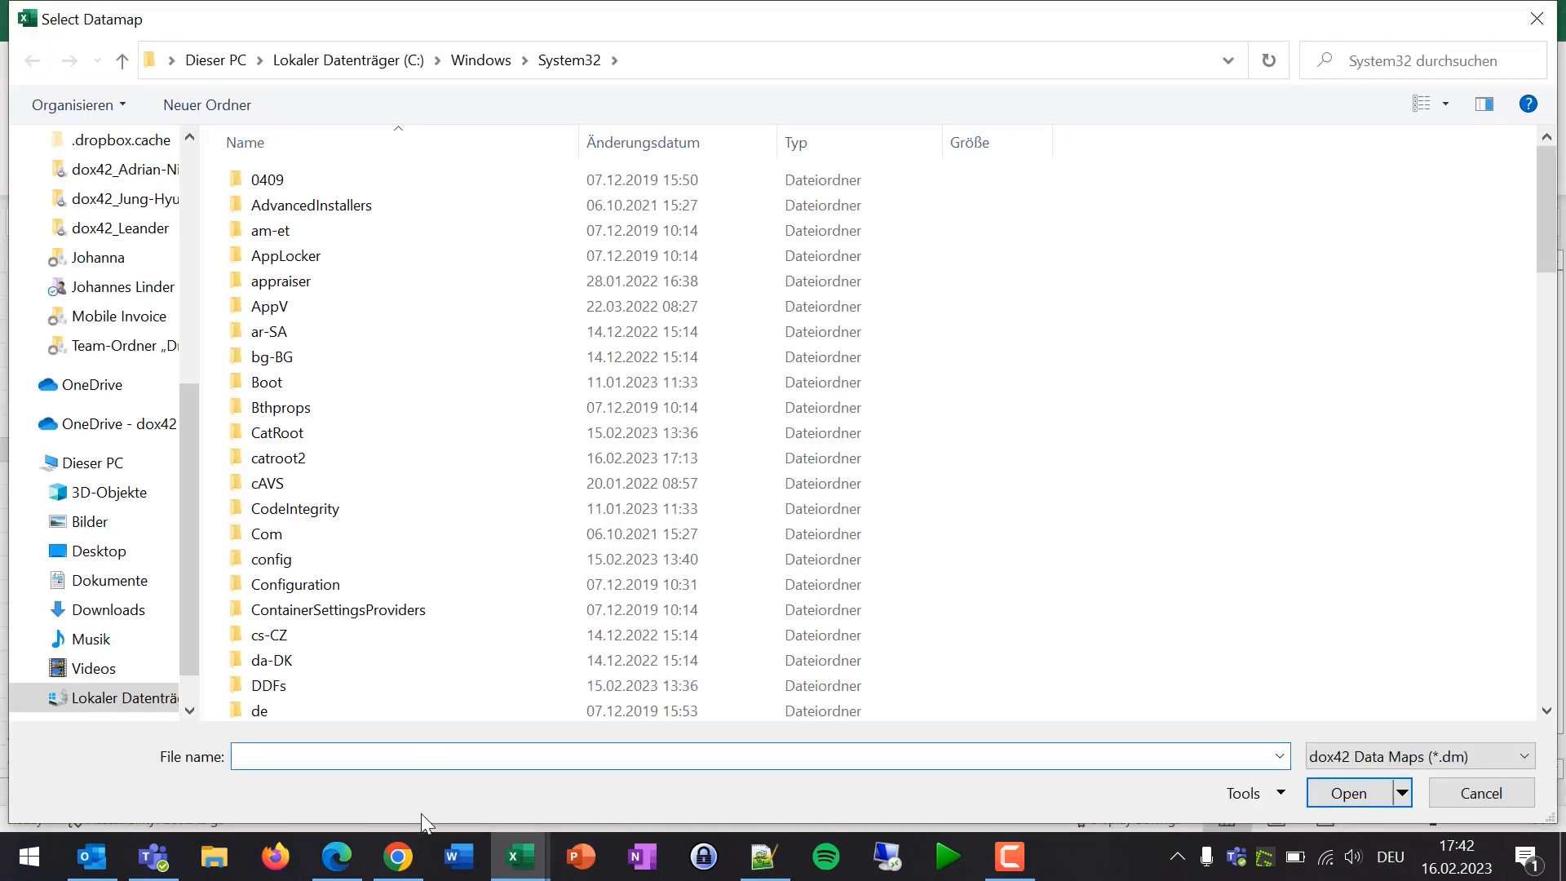
{"action": "left_click", "coordinate": [398, 857]}
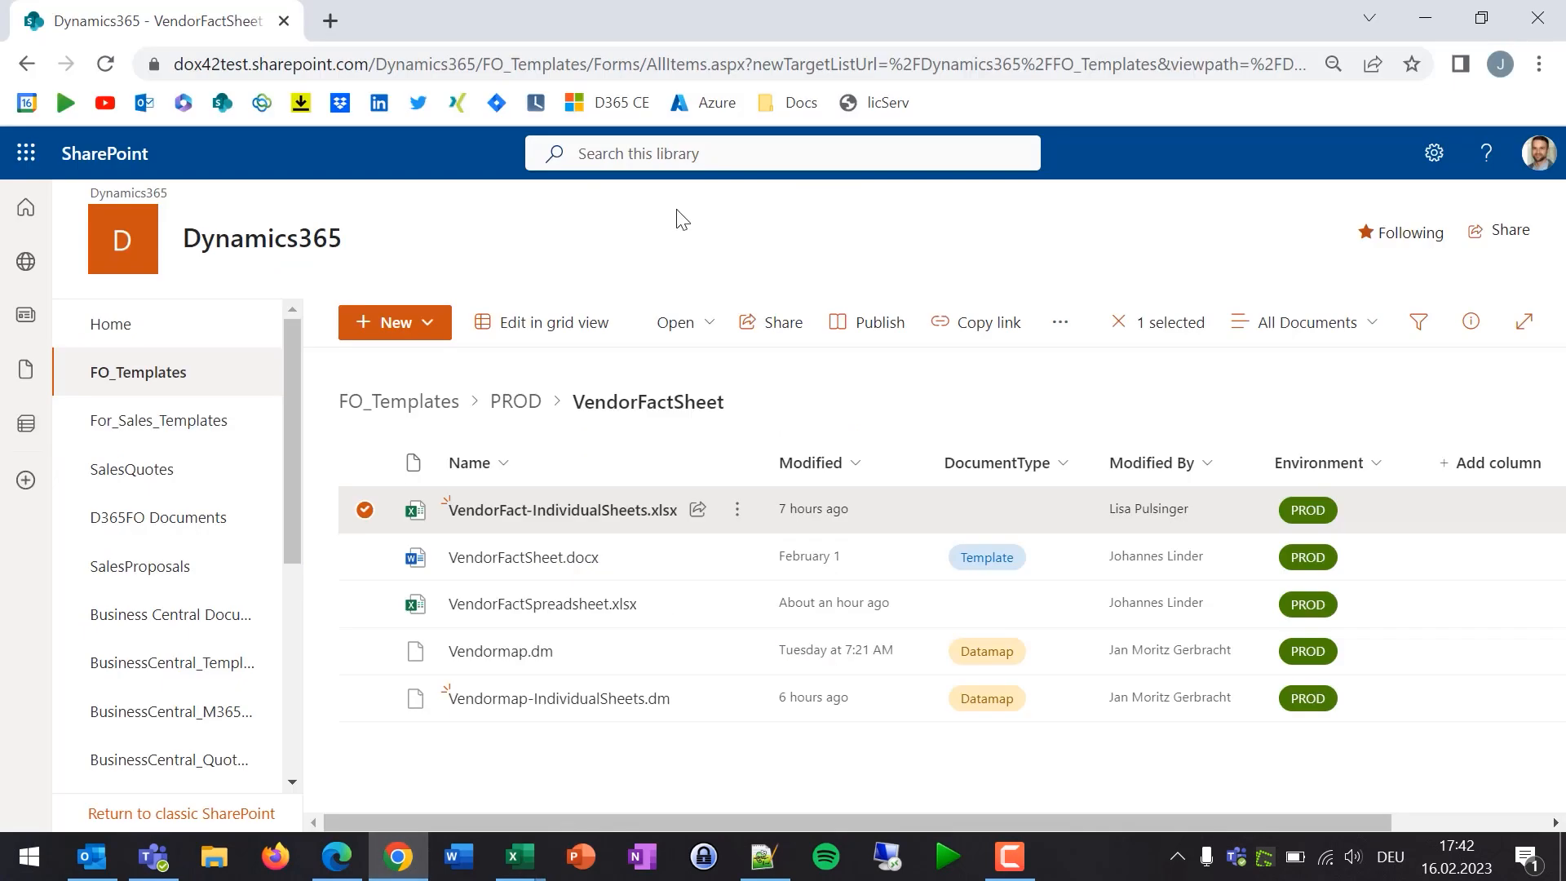
{"action": "left_click", "coordinate": [762, 65]}
{"action": "left_click", "coordinate": [764, 63]}
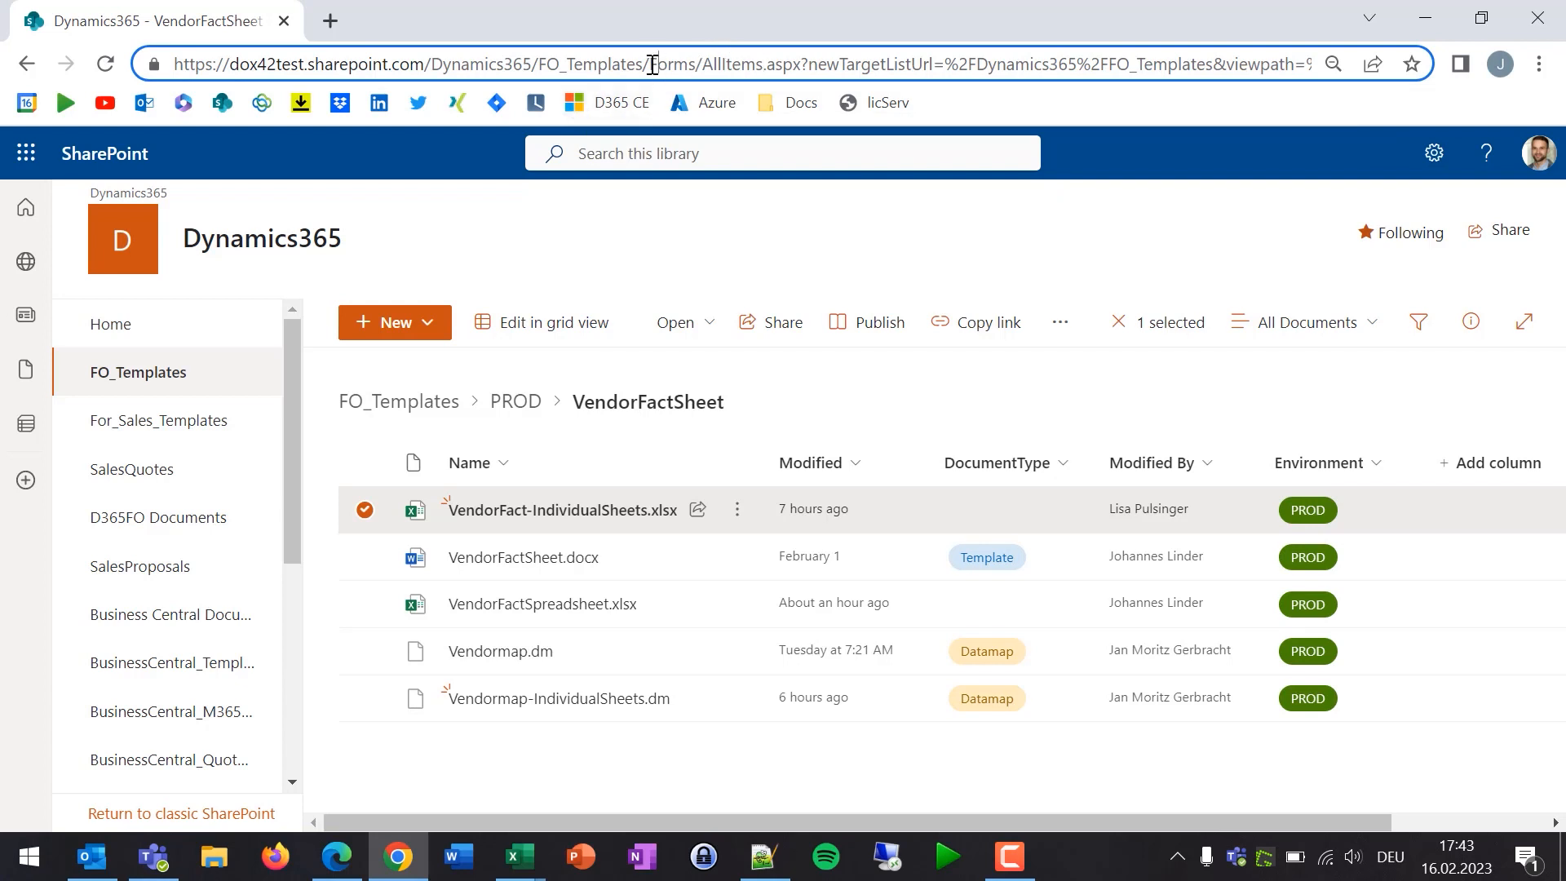
{"action": "left_click_drag", "start_coordinate": [653, 65], "coordinate": [174, 64]}
{"action": "key", "text": "ctrl+c"}
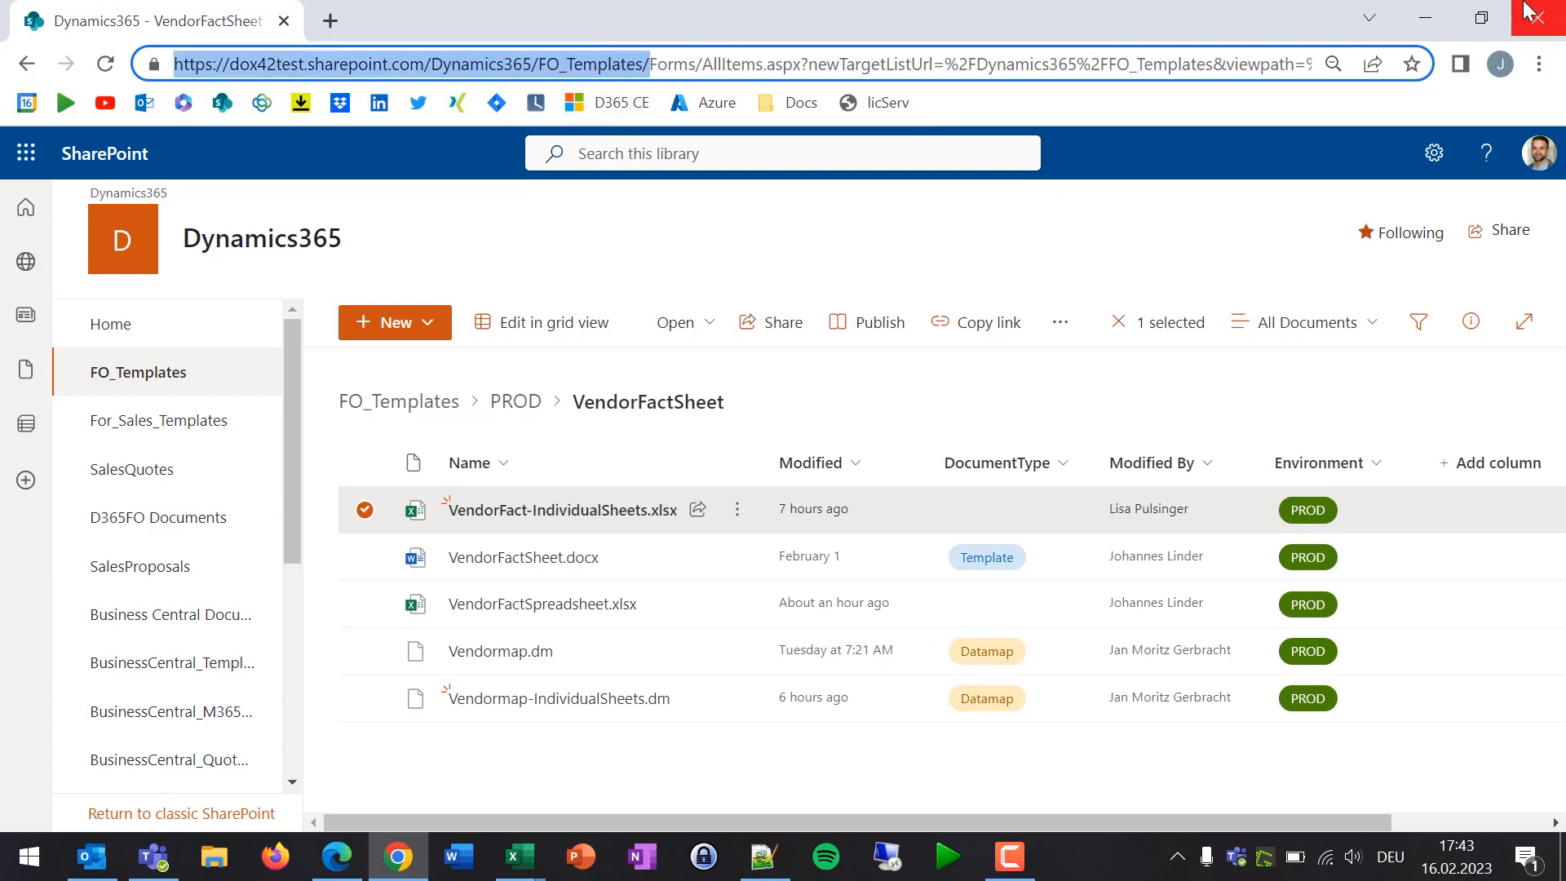
{"action": "left_click", "coordinate": [1425, 18]}
{"action": "left_click", "coordinate": [676, 60]}
{"action": "key", "text": "ctrl+v"}
{"action": "key", "text": "ctrl+a"}
{"action": "key", "text": "Return"}
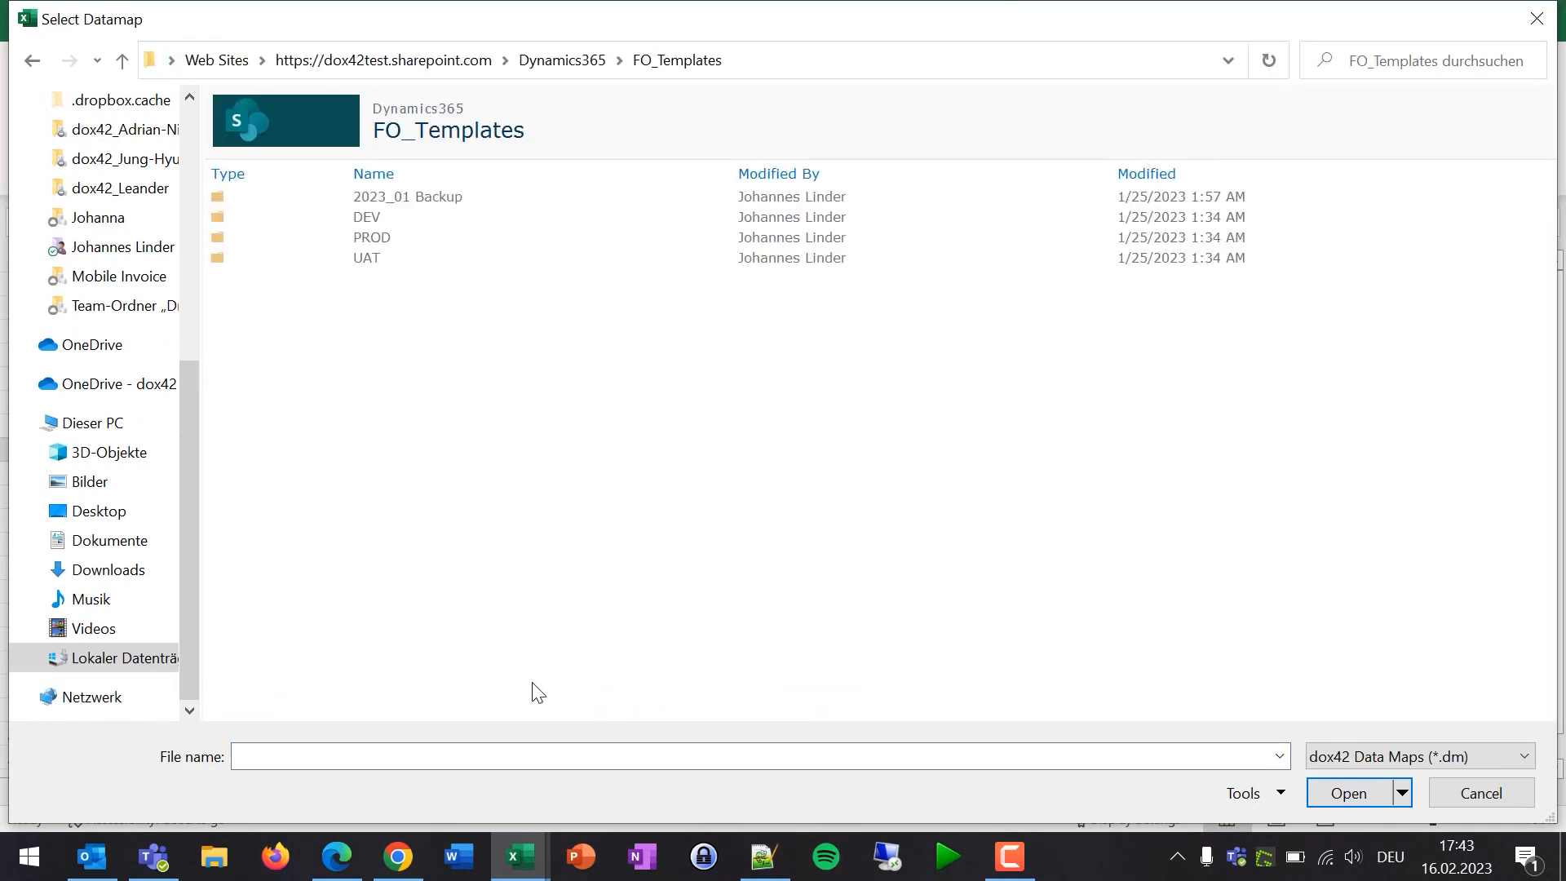
- Choose PROD > VendorFactSheet > Vendormap-IndividualSheets and sign in with the work account
{"action": "double_click", "coordinate": [399, 236]}
{"action": "double_click", "coordinate": [400, 233]}
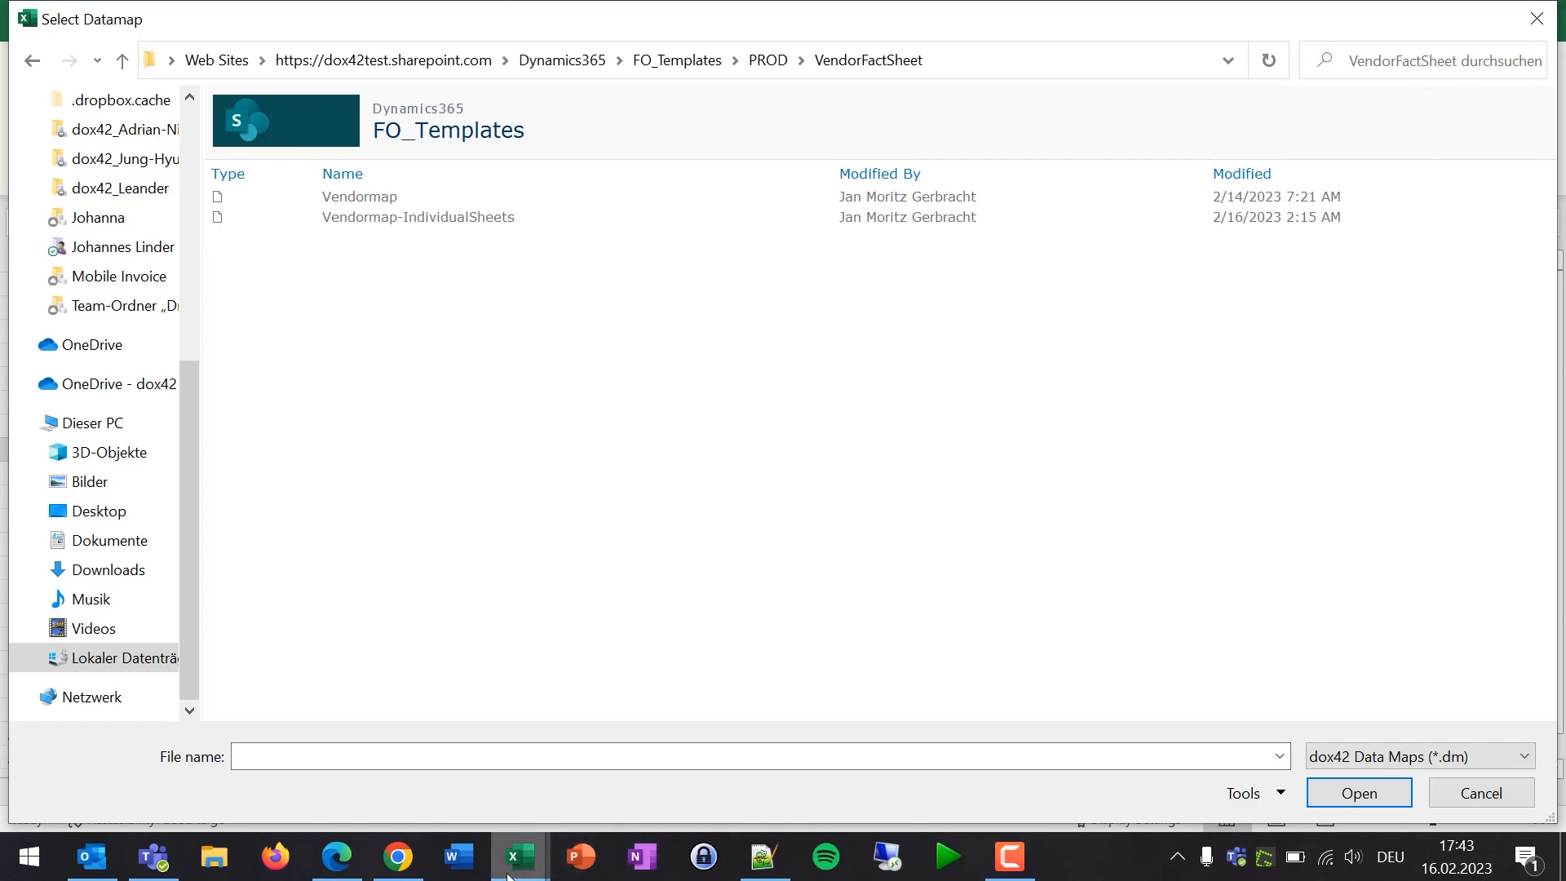
{"action": "mouse_move", "coordinate": [512, 874]}
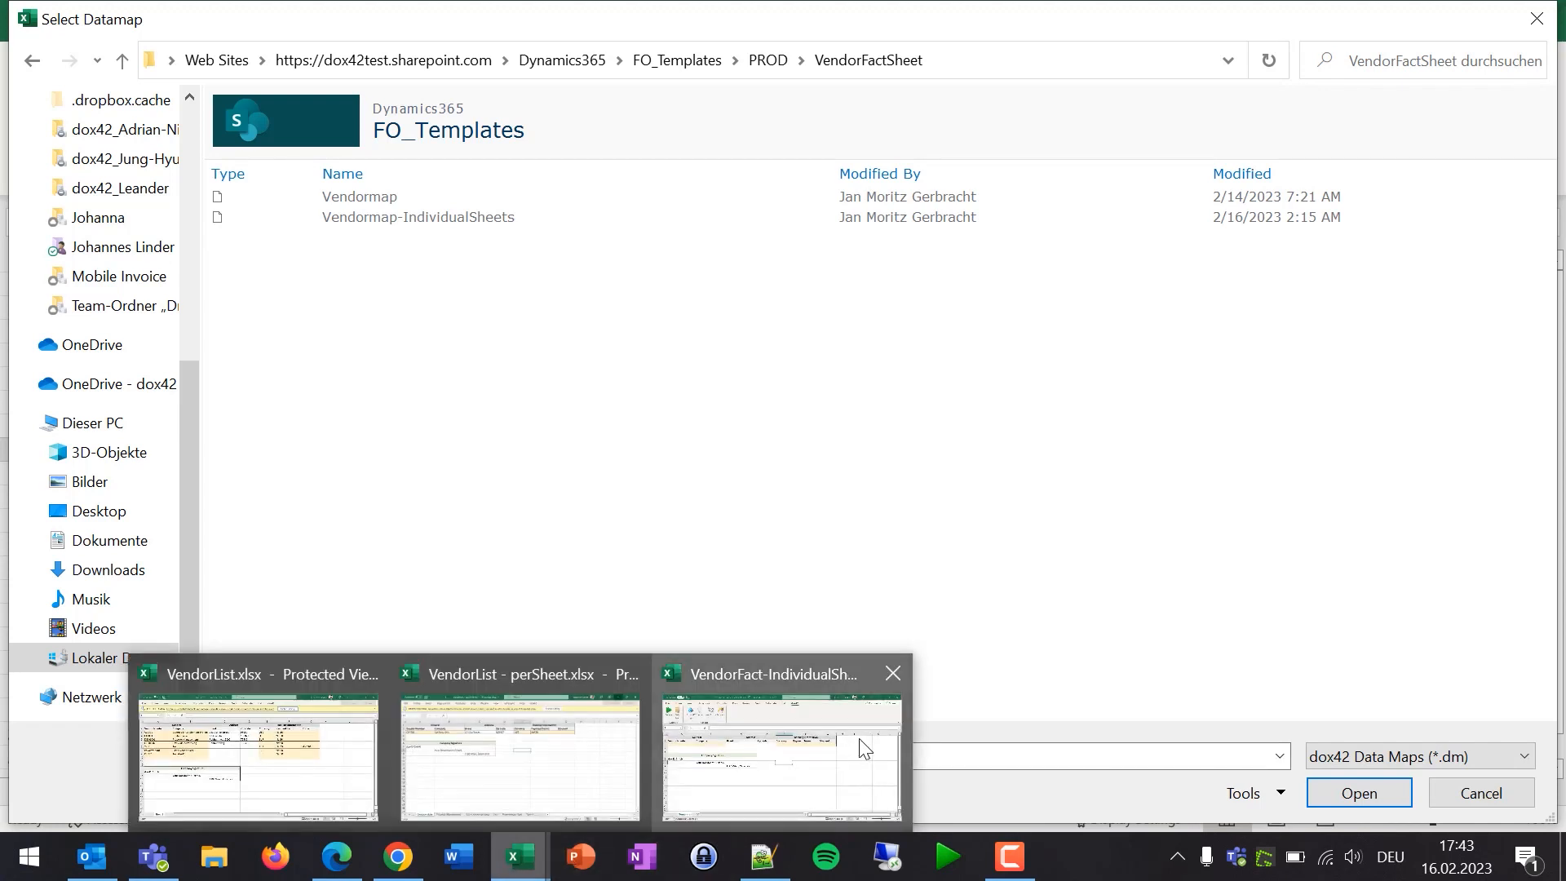
{"action": "double_click", "coordinate": [445, 220]}
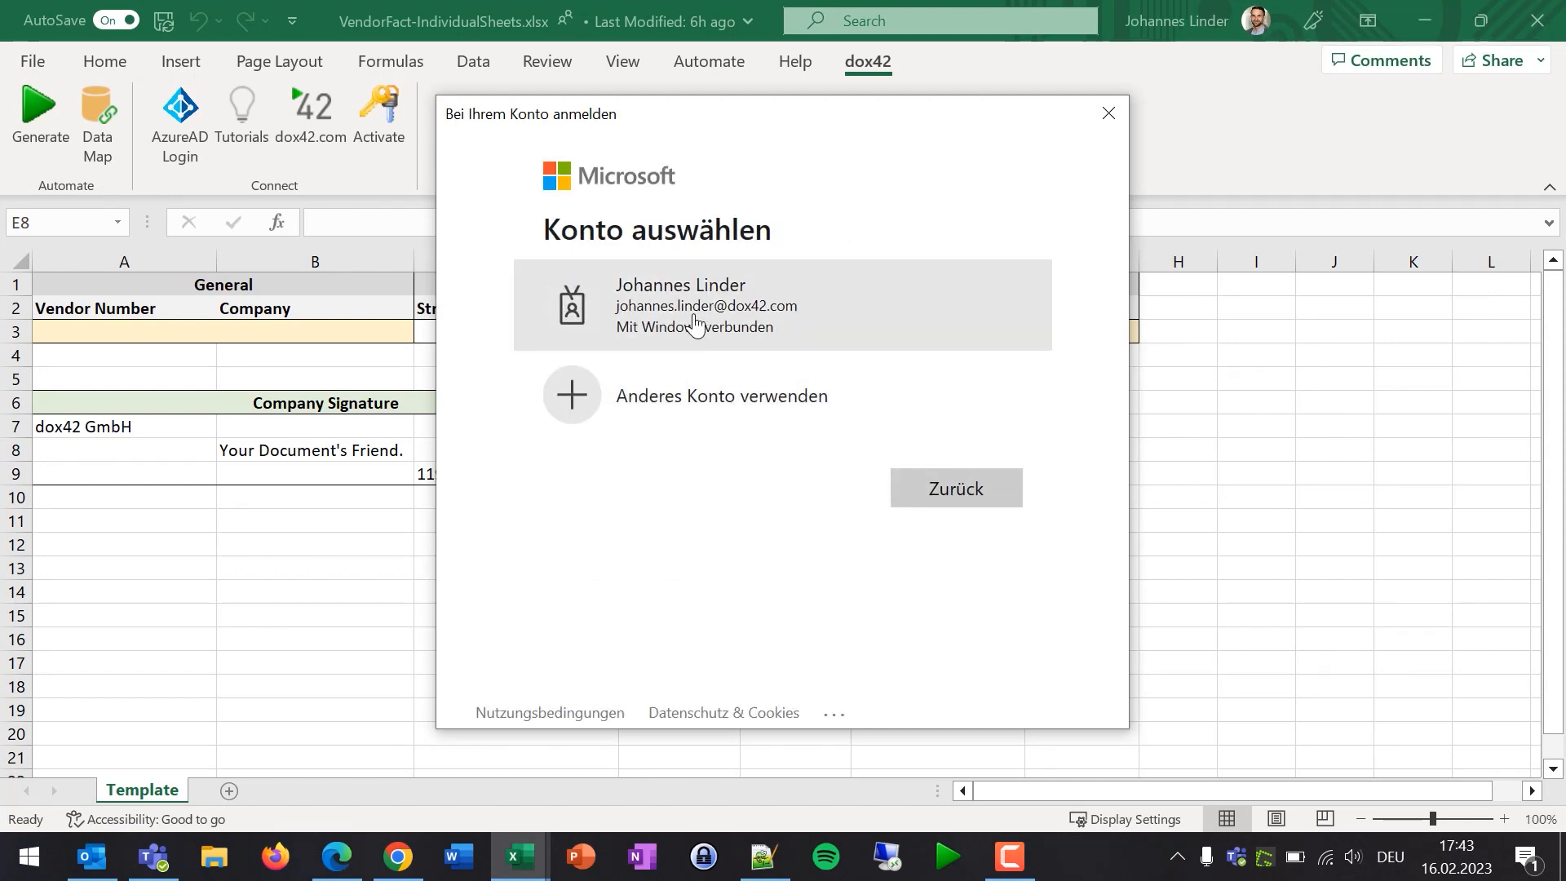
{"action": "left_click", "coordinate": [694, 324]}
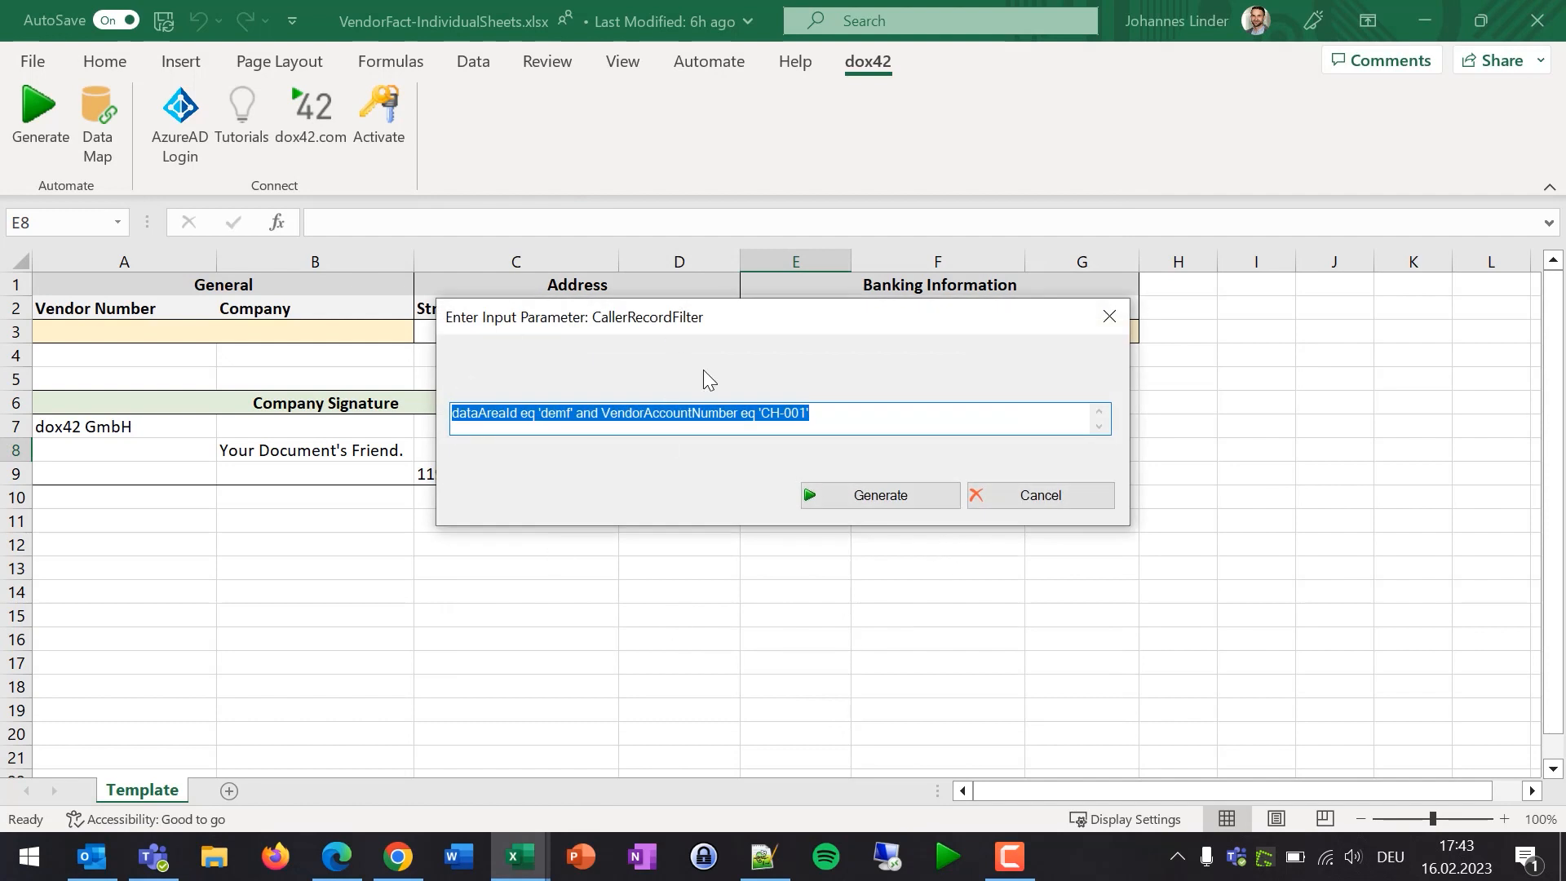
- Generate the Contoso Asia workbook for vendor CH-001, then close the output
{"action": "left_click", "coordinate": [897, 498]}
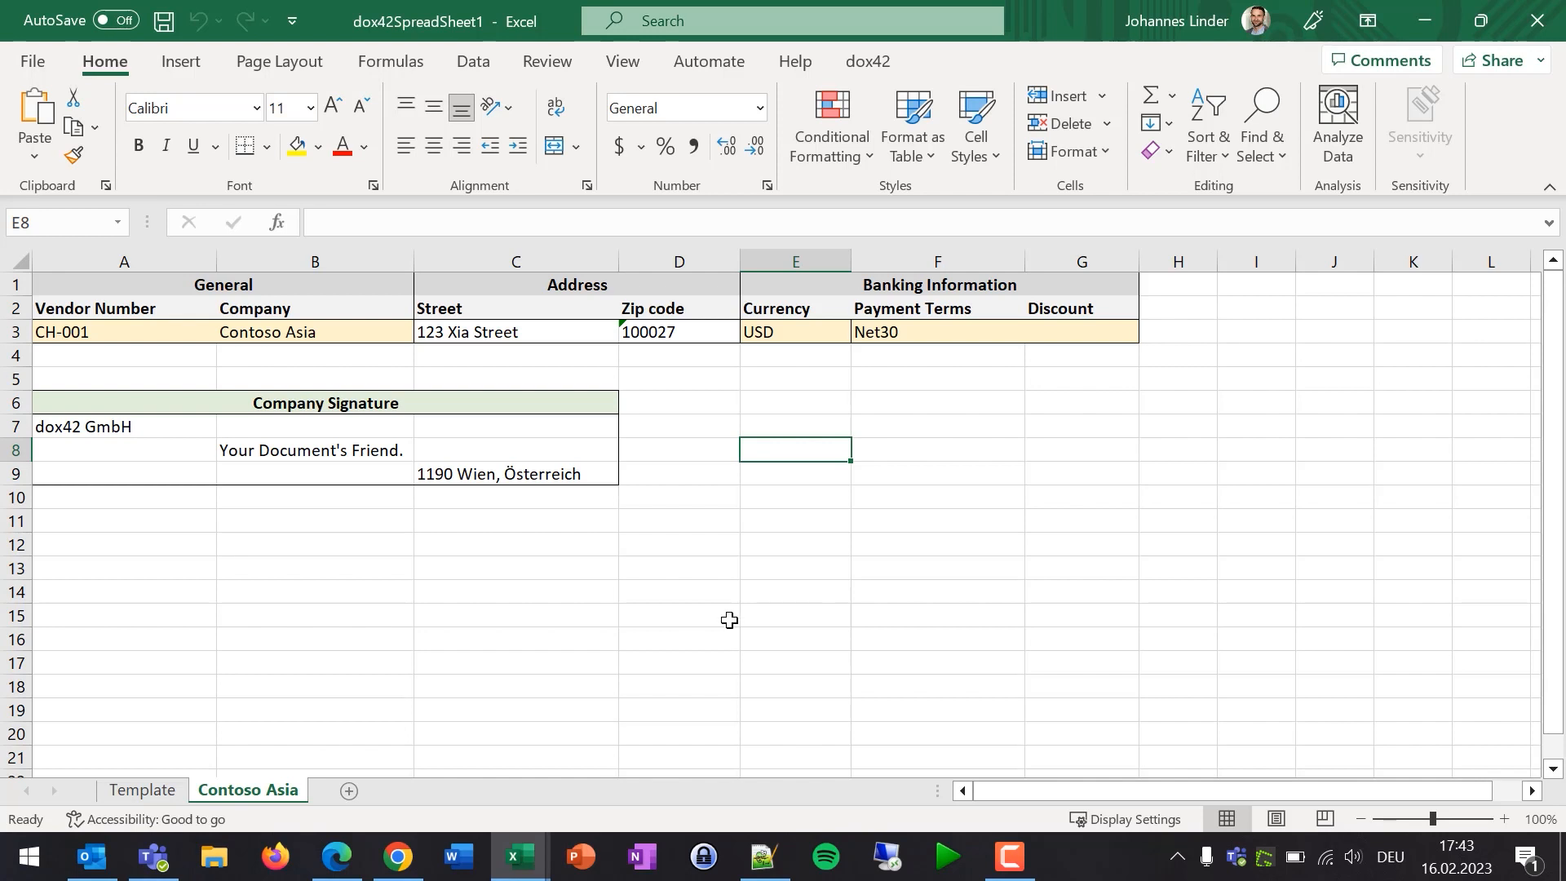
{"action": "left_click", "coordinate": [1419, 25]}
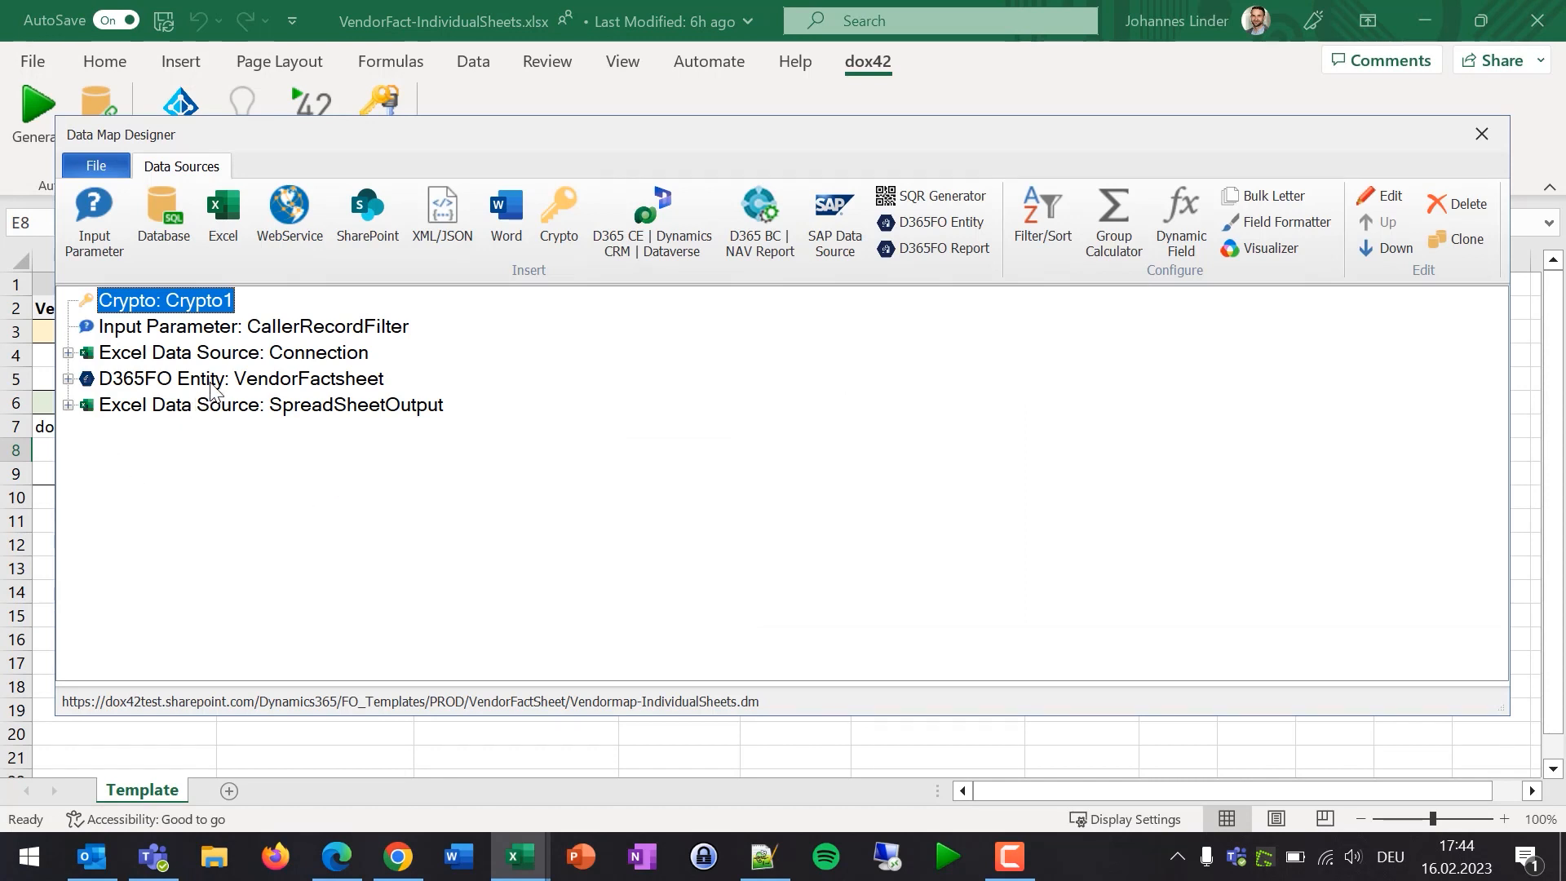
- Review SpreadSheetOutput's Initialize Excel Data rules and target ranges, then cancel without changes
{"action": "left_click", "coordinate": [306, 380]}
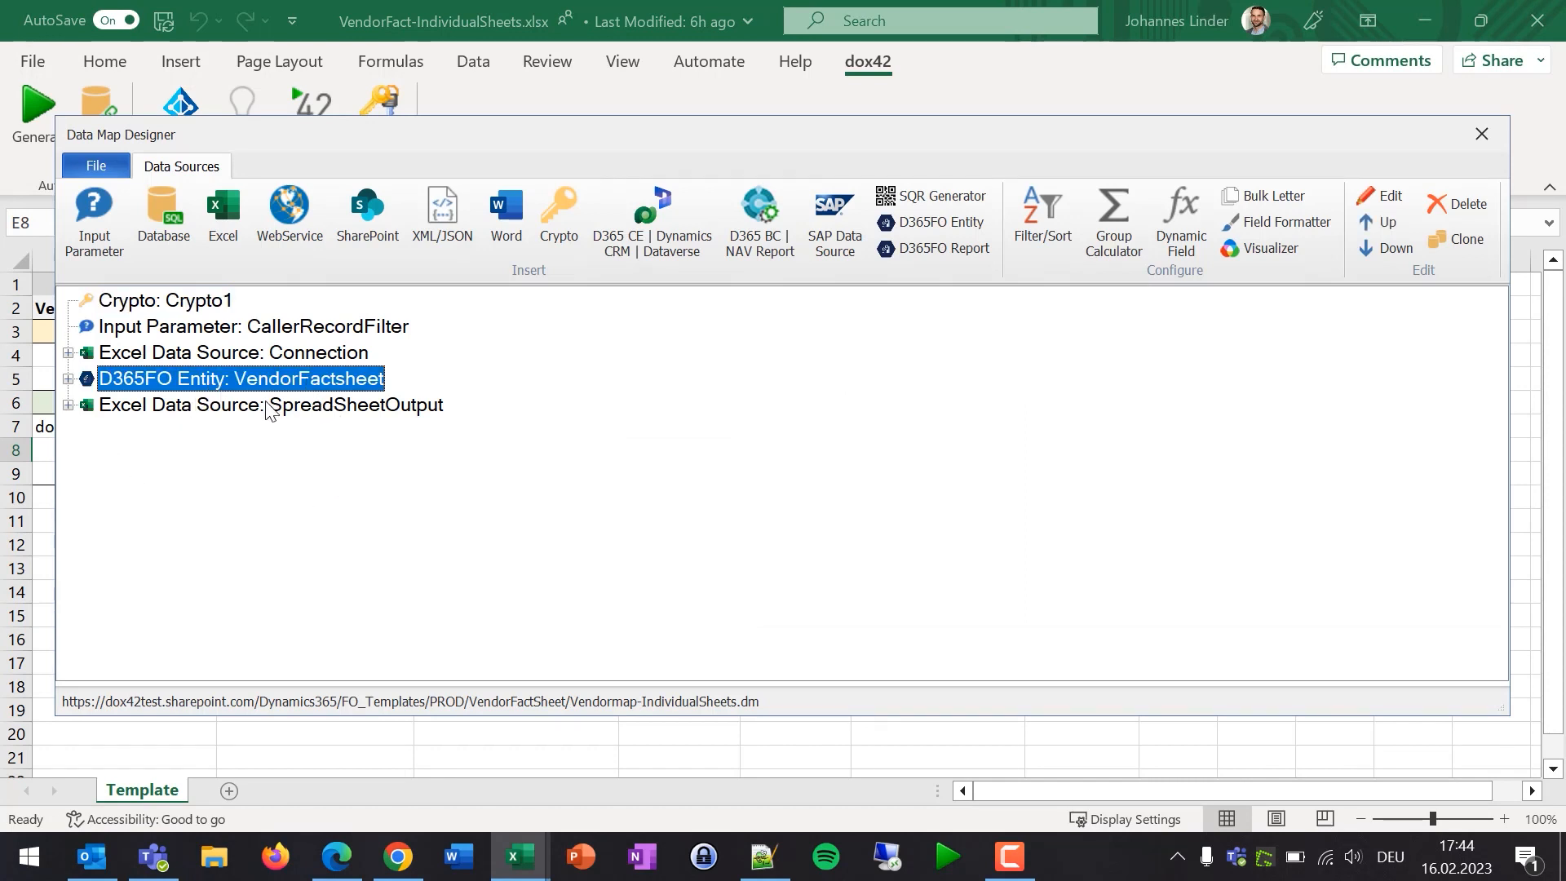
{"action": "left_click", "coordinate": [238, 407]}
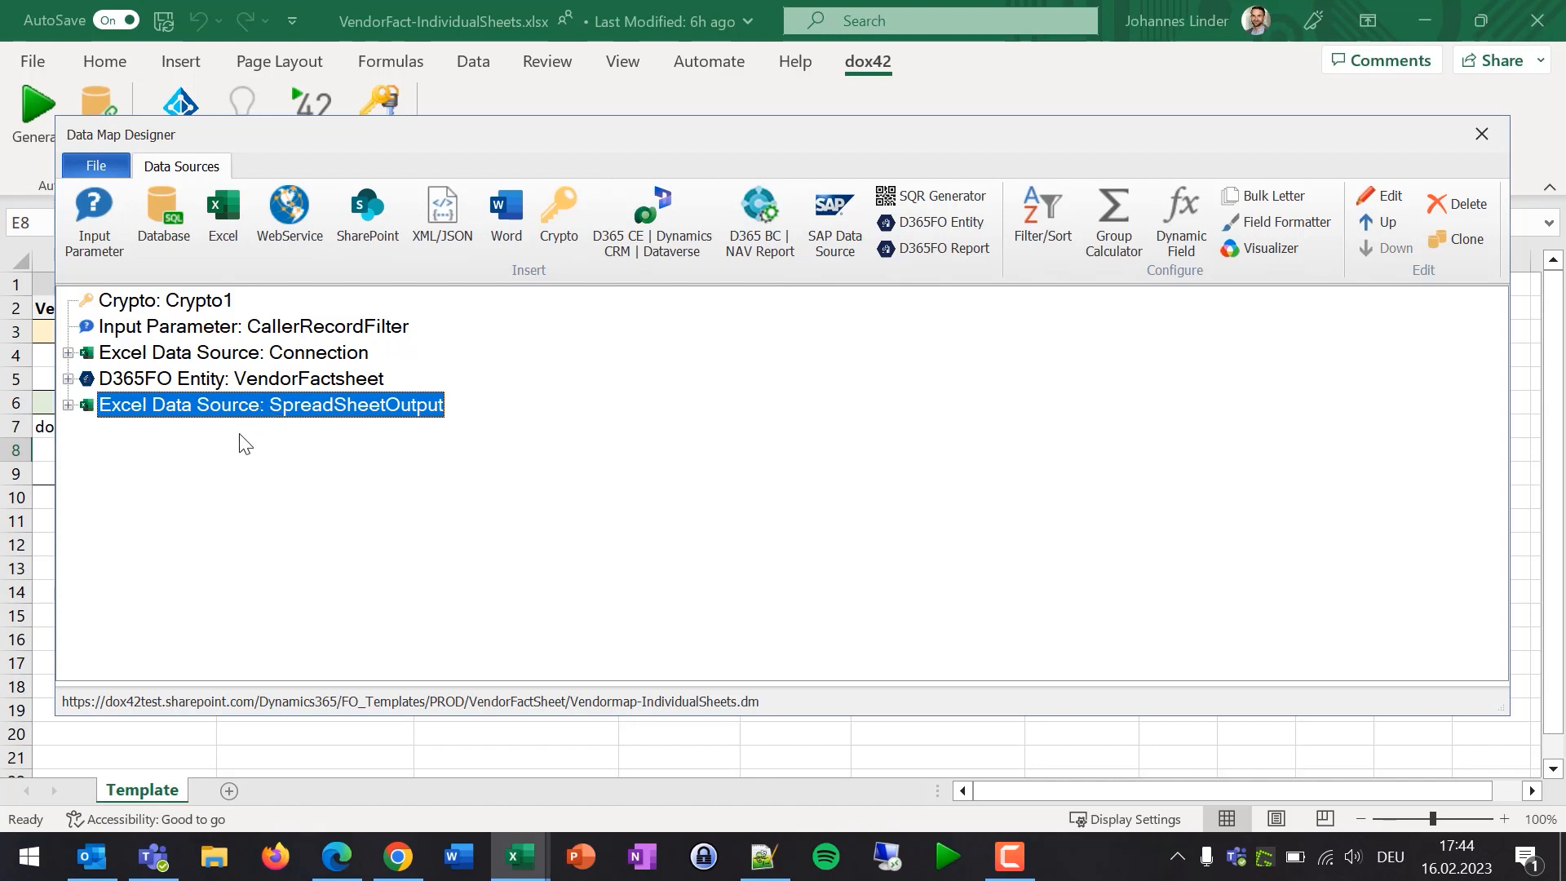
{"action": "double_click", "coordinate": [279, 412]}
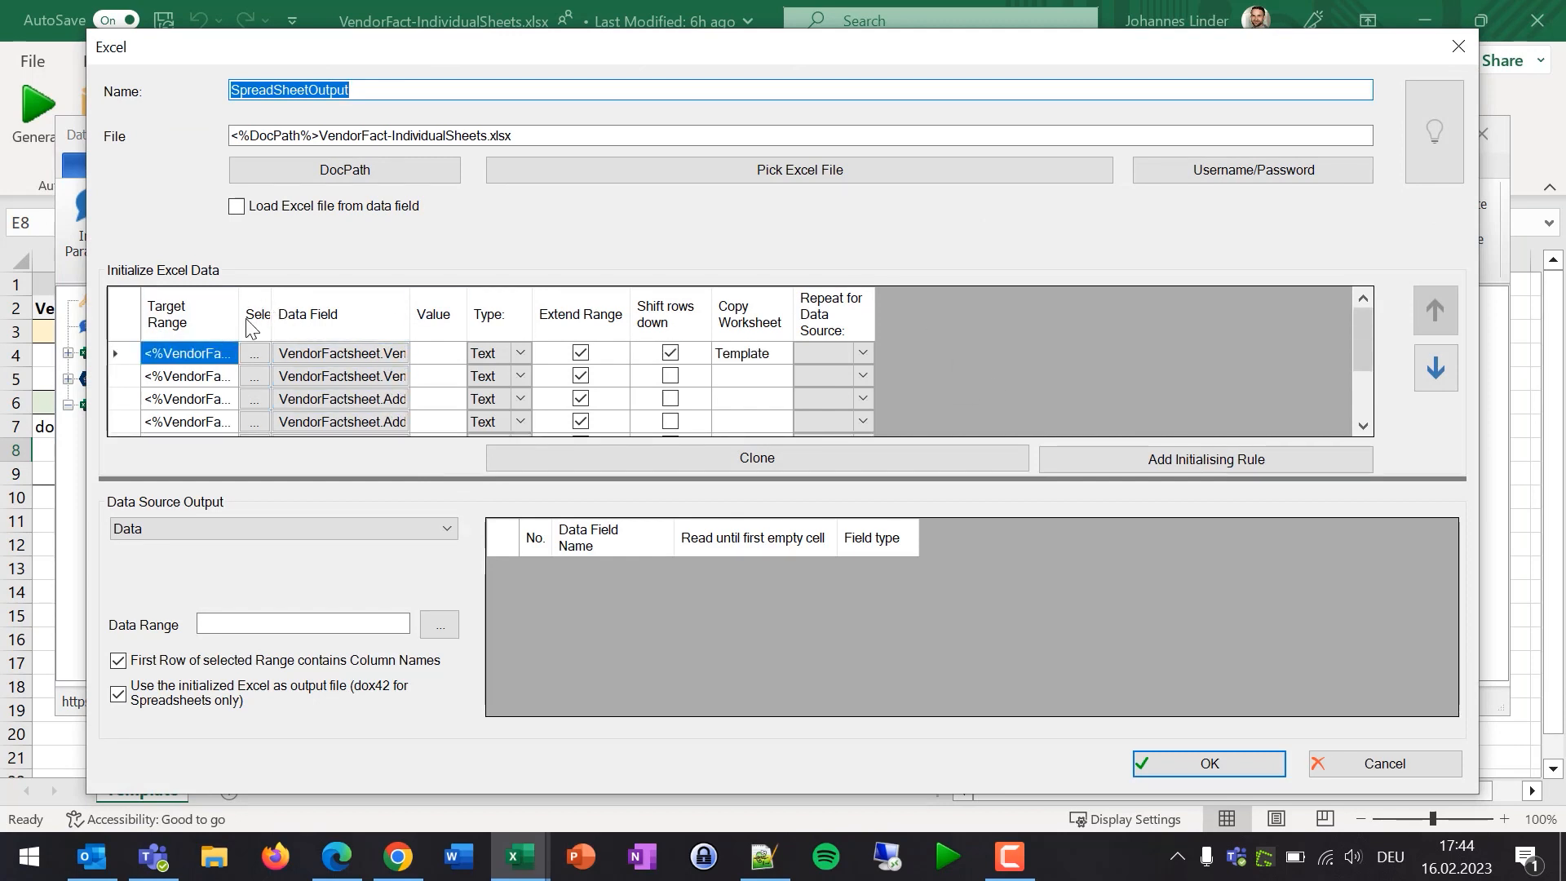
{"action": "left_click_drag", "start_coordinate": [236, 317], "coordinate": [404, 306]}
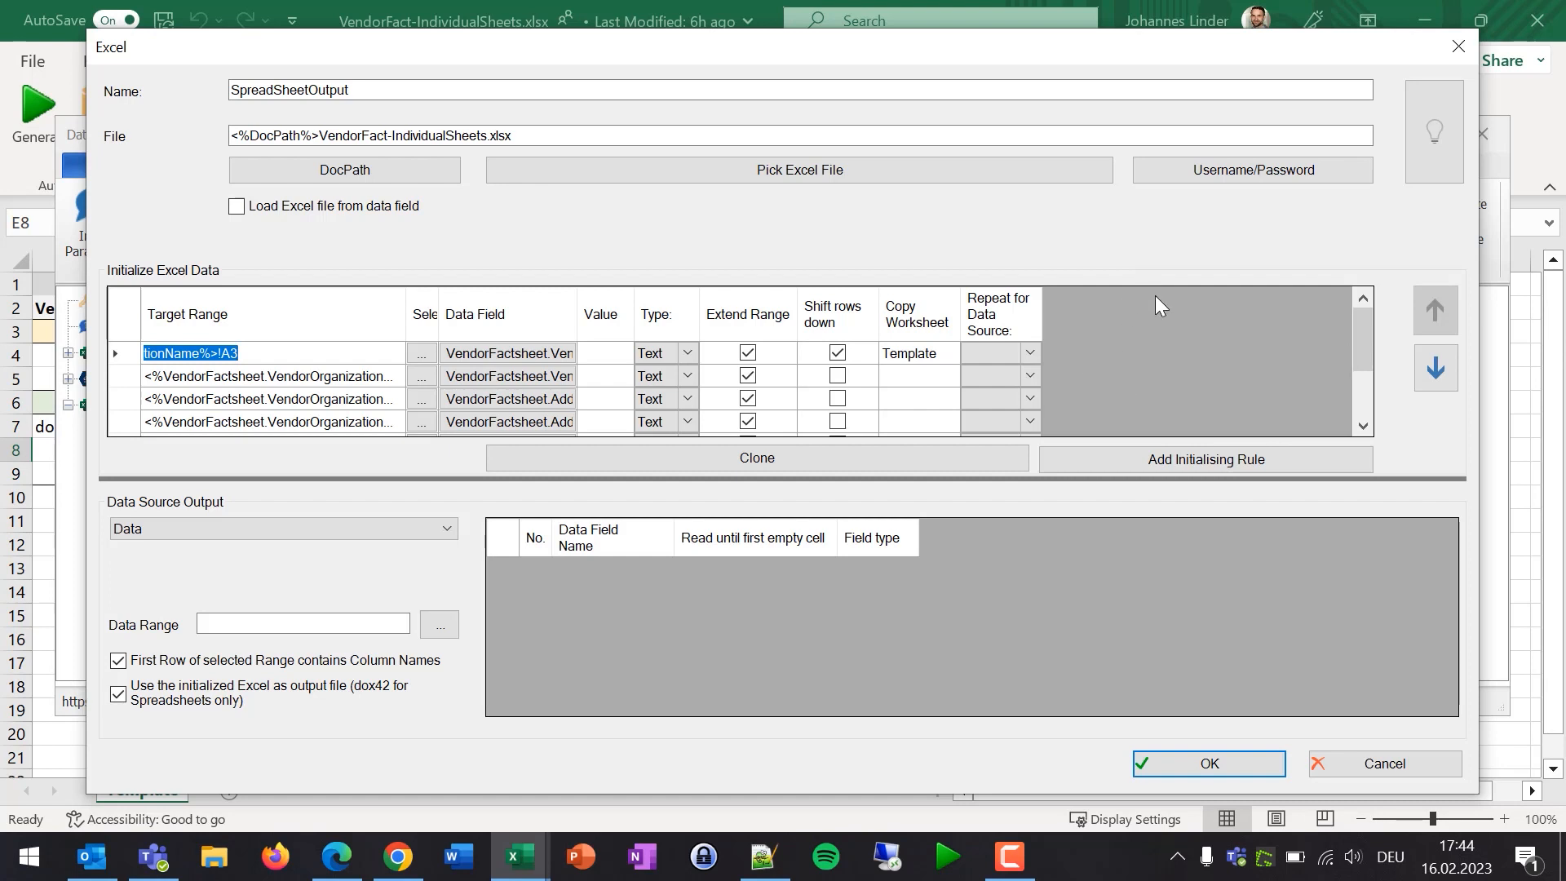
{"action": "scroll", "coordinate": [1166, 375], "scroll_direction": "down", "scroll_amount": 2}
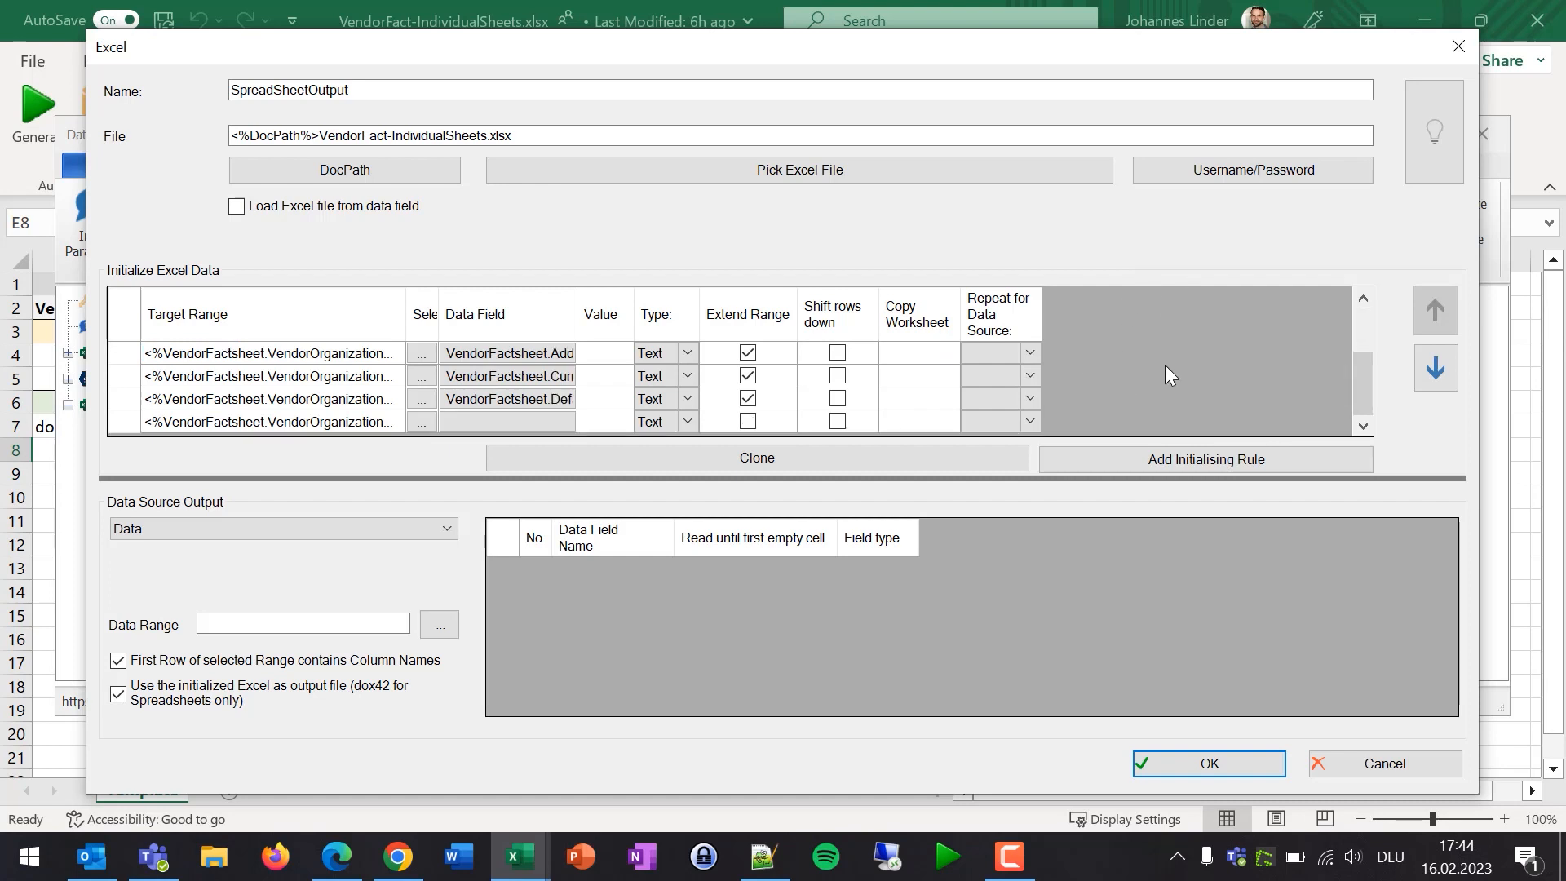
{"action": "scroll", "coordinate": [1142, 376], "scroll_direction": "up", "scroll_amount": 2}
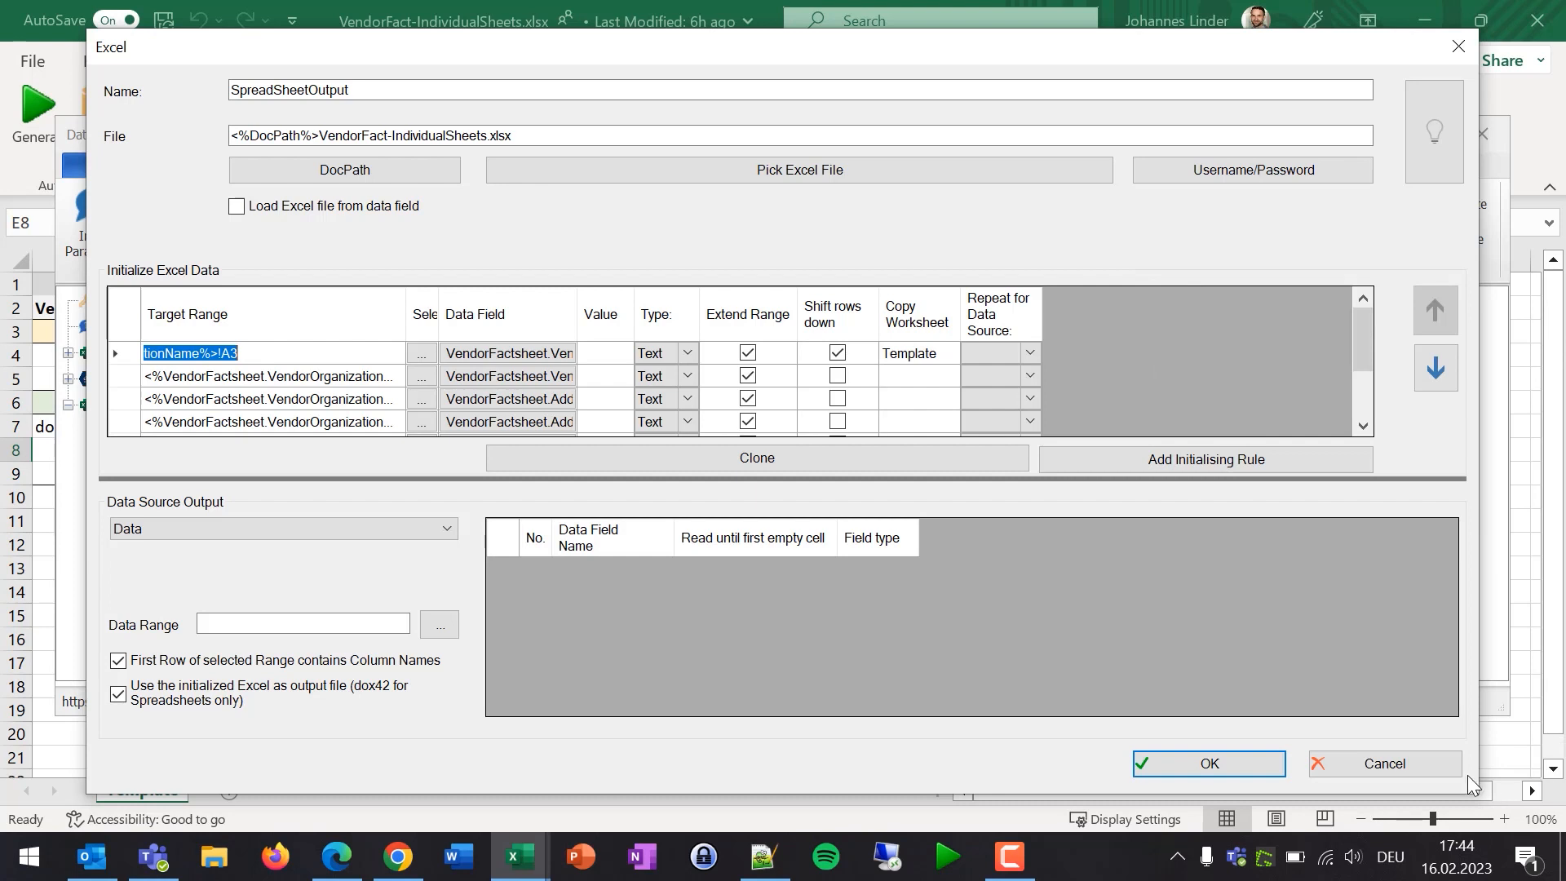
{"action": "left_click", "coordinate": [1410, 758]}
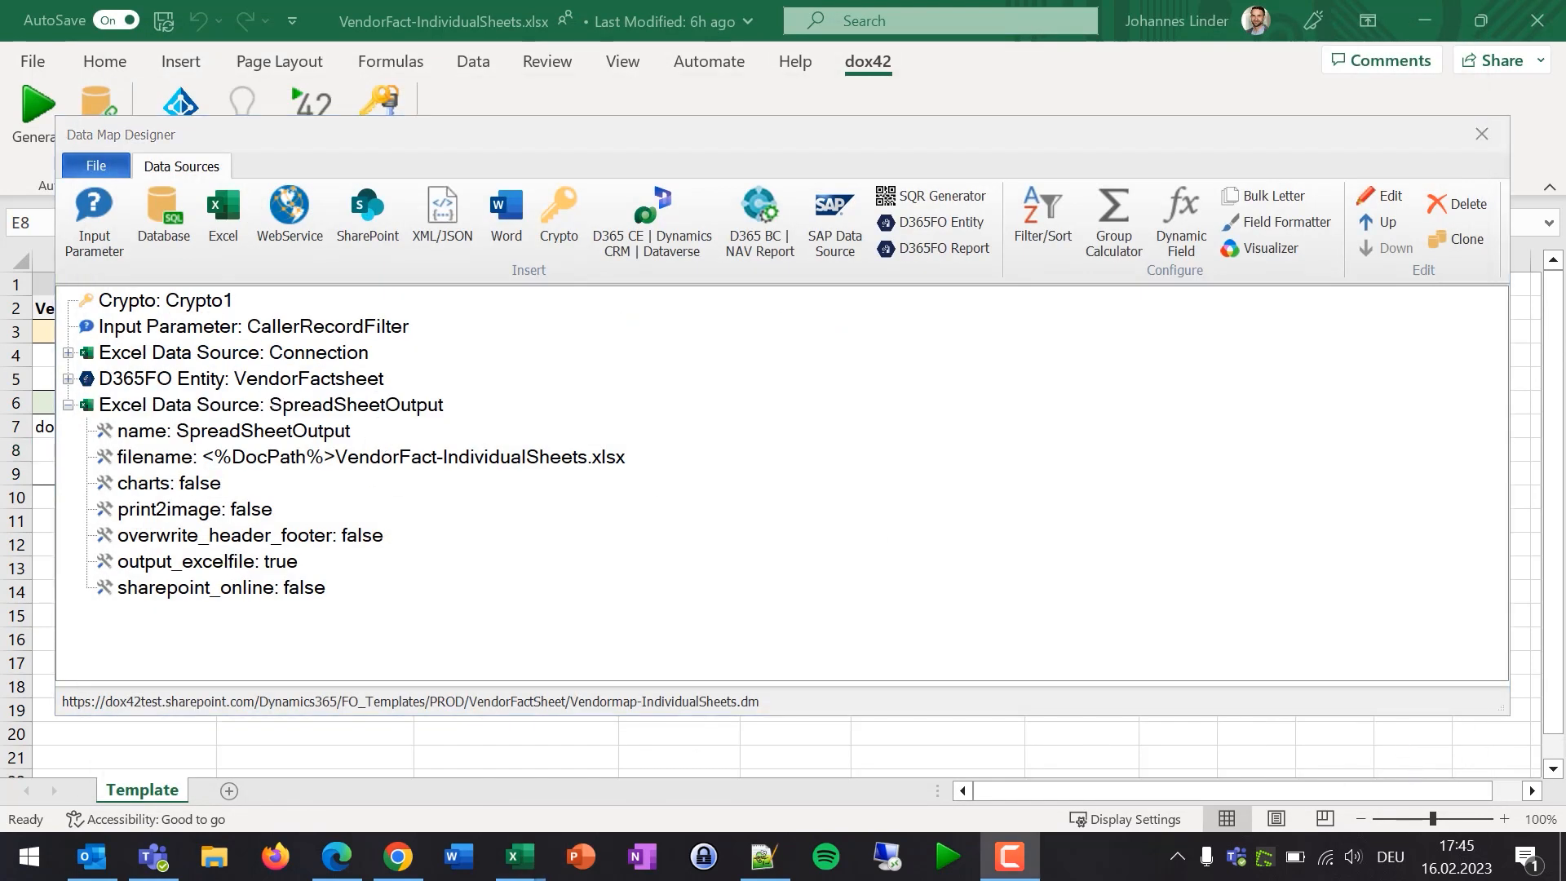
- Close the Data Map Designer and template workbook, returning to the SharePoint VendorFactSheet library
{"action": "left_click", "coordinate": [1480, 134]}
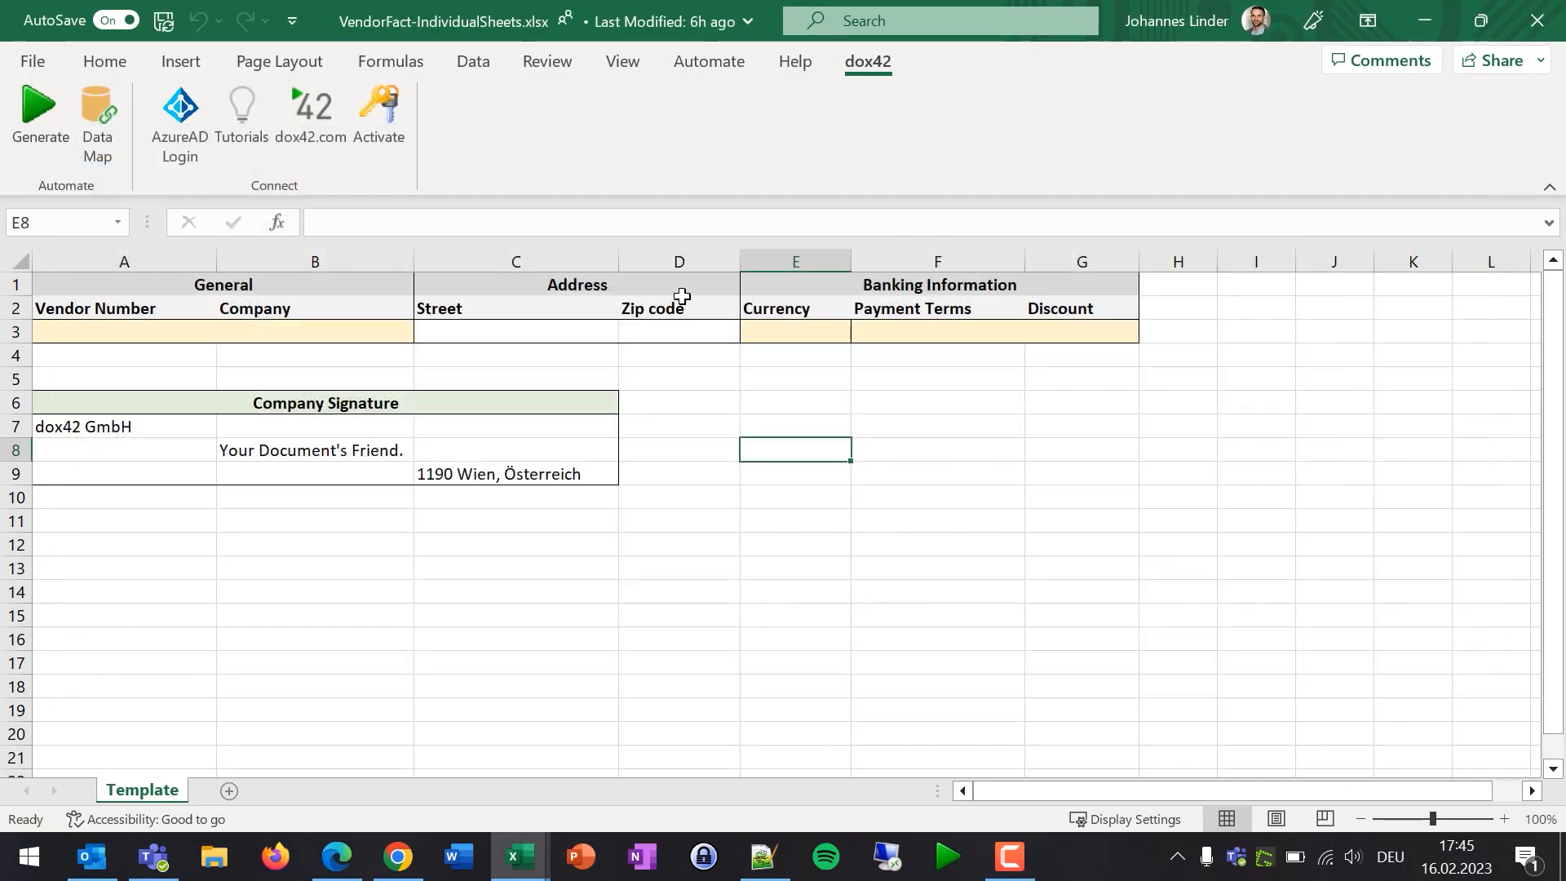
{"action": "left_click", "coordinate": [1537, 24]}
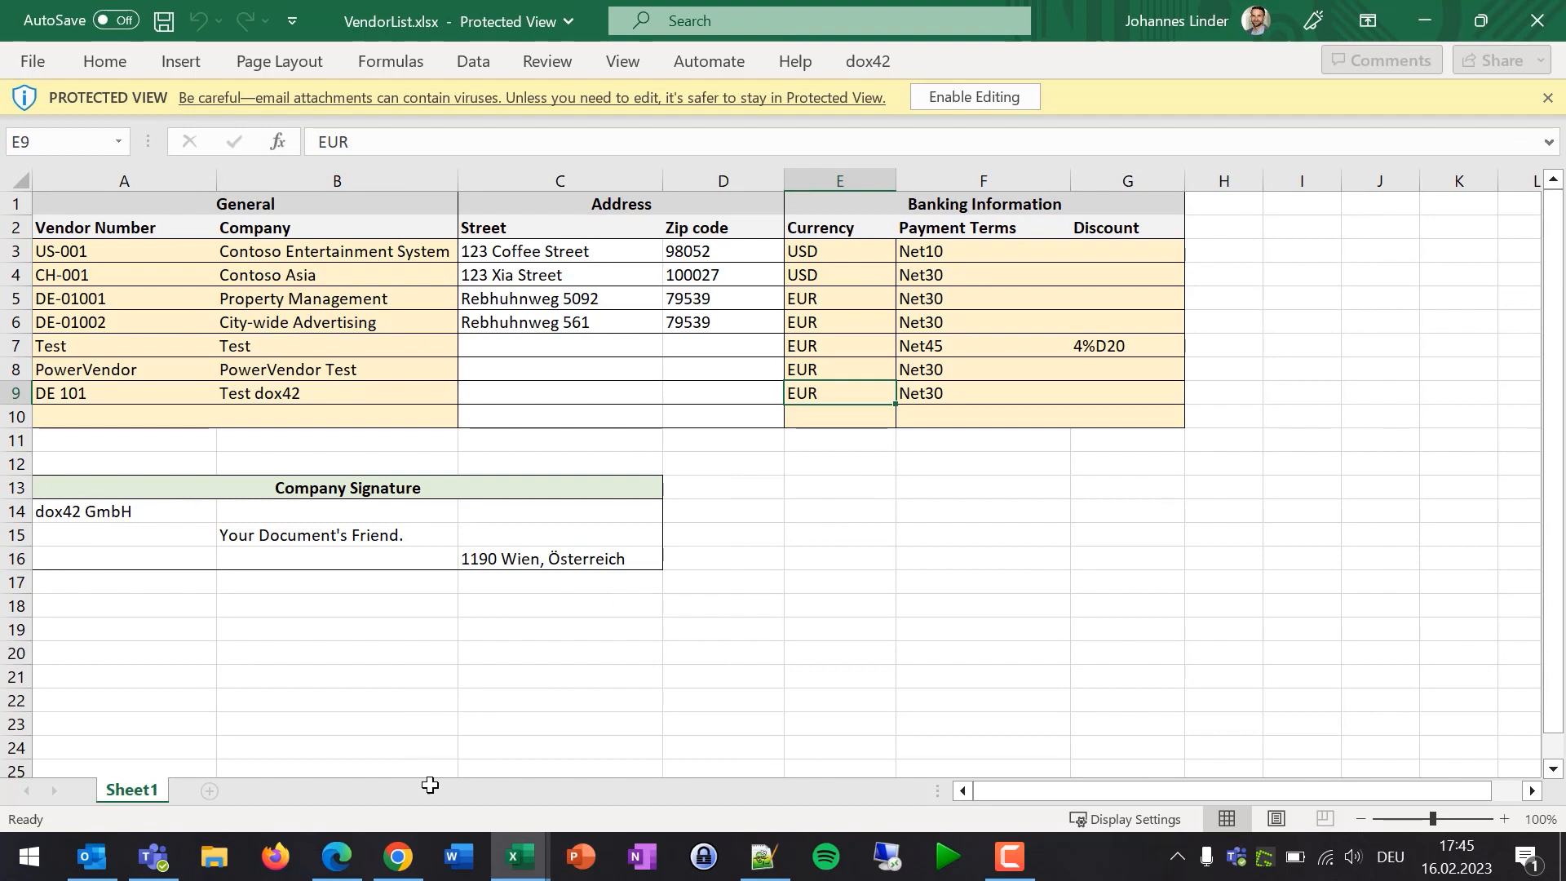
{"action": "left_click", "coordinate": [336, 857]}
{"action": "left_click", "coordinate": [383, 871]}
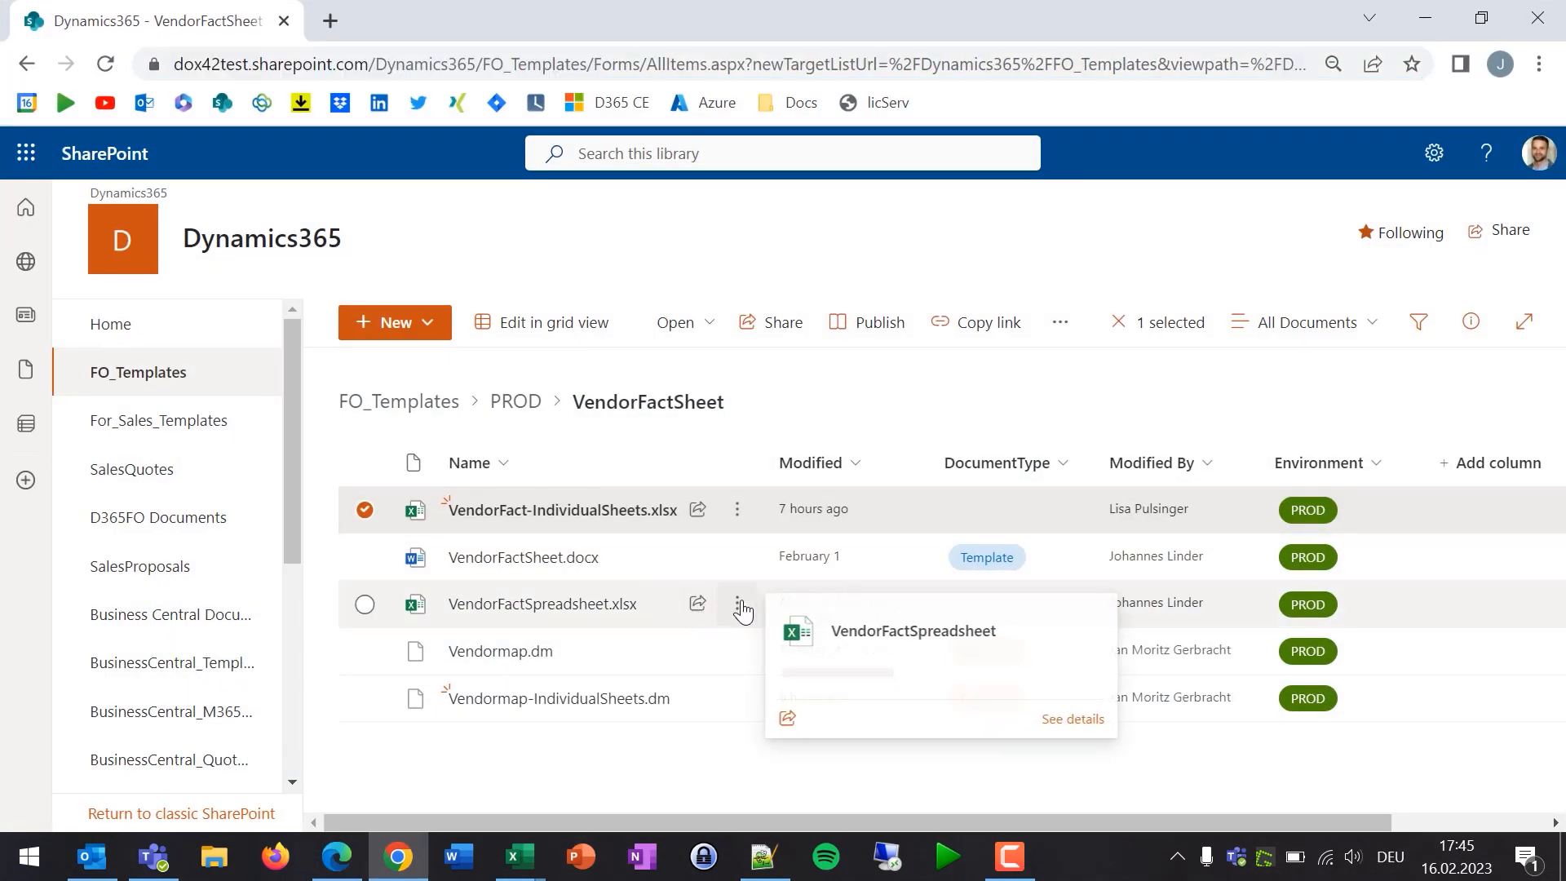
{"action": "left_click", "coordinate": [737, 605]}
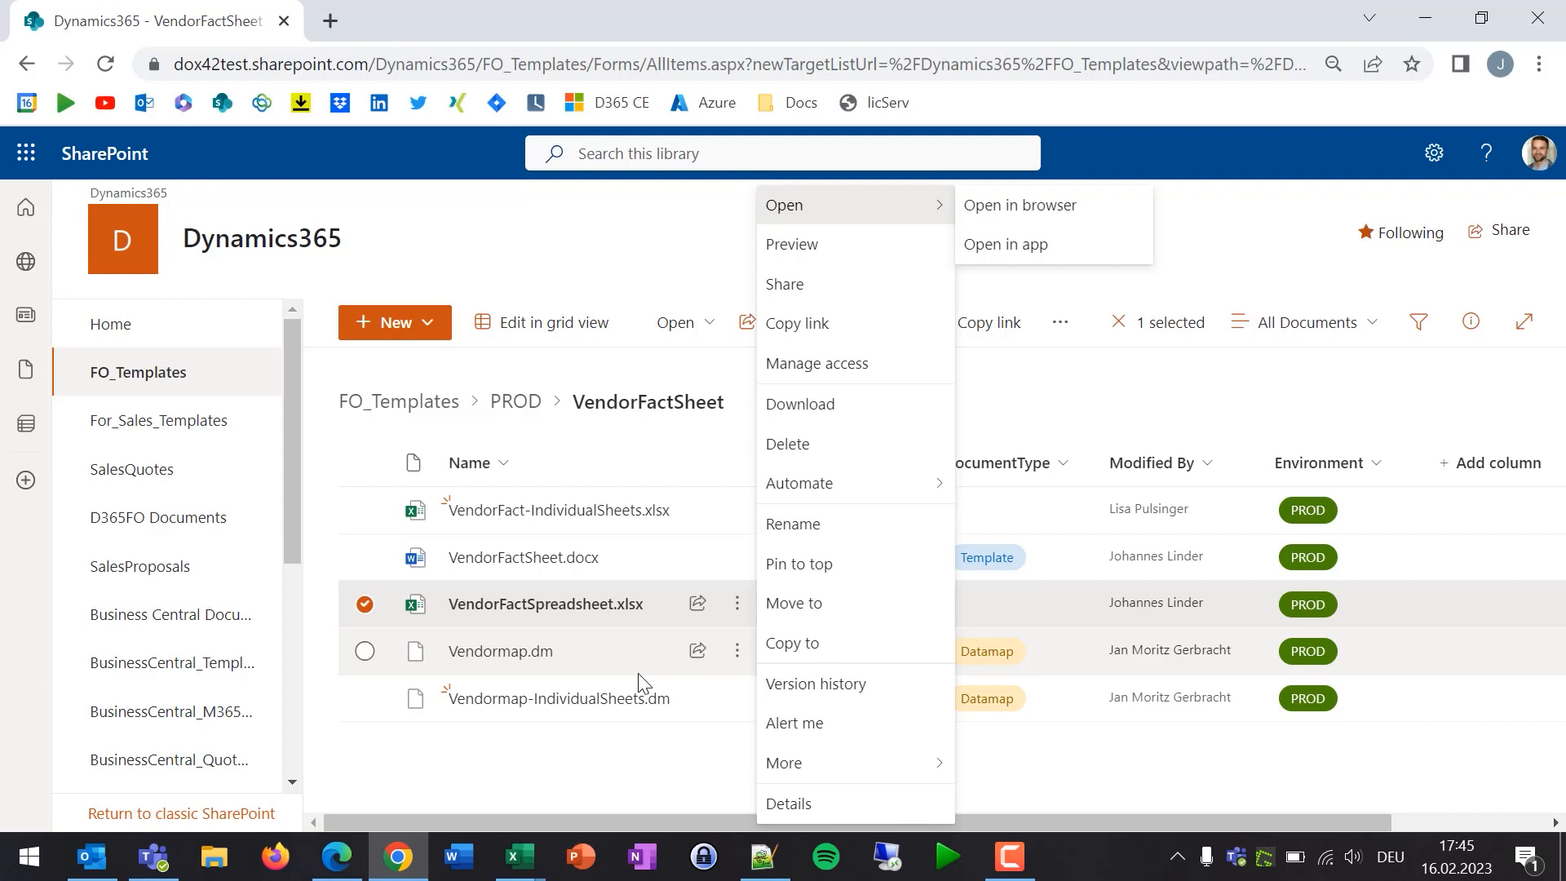
{"action": "left_click", "coordinate": [460, 246]}
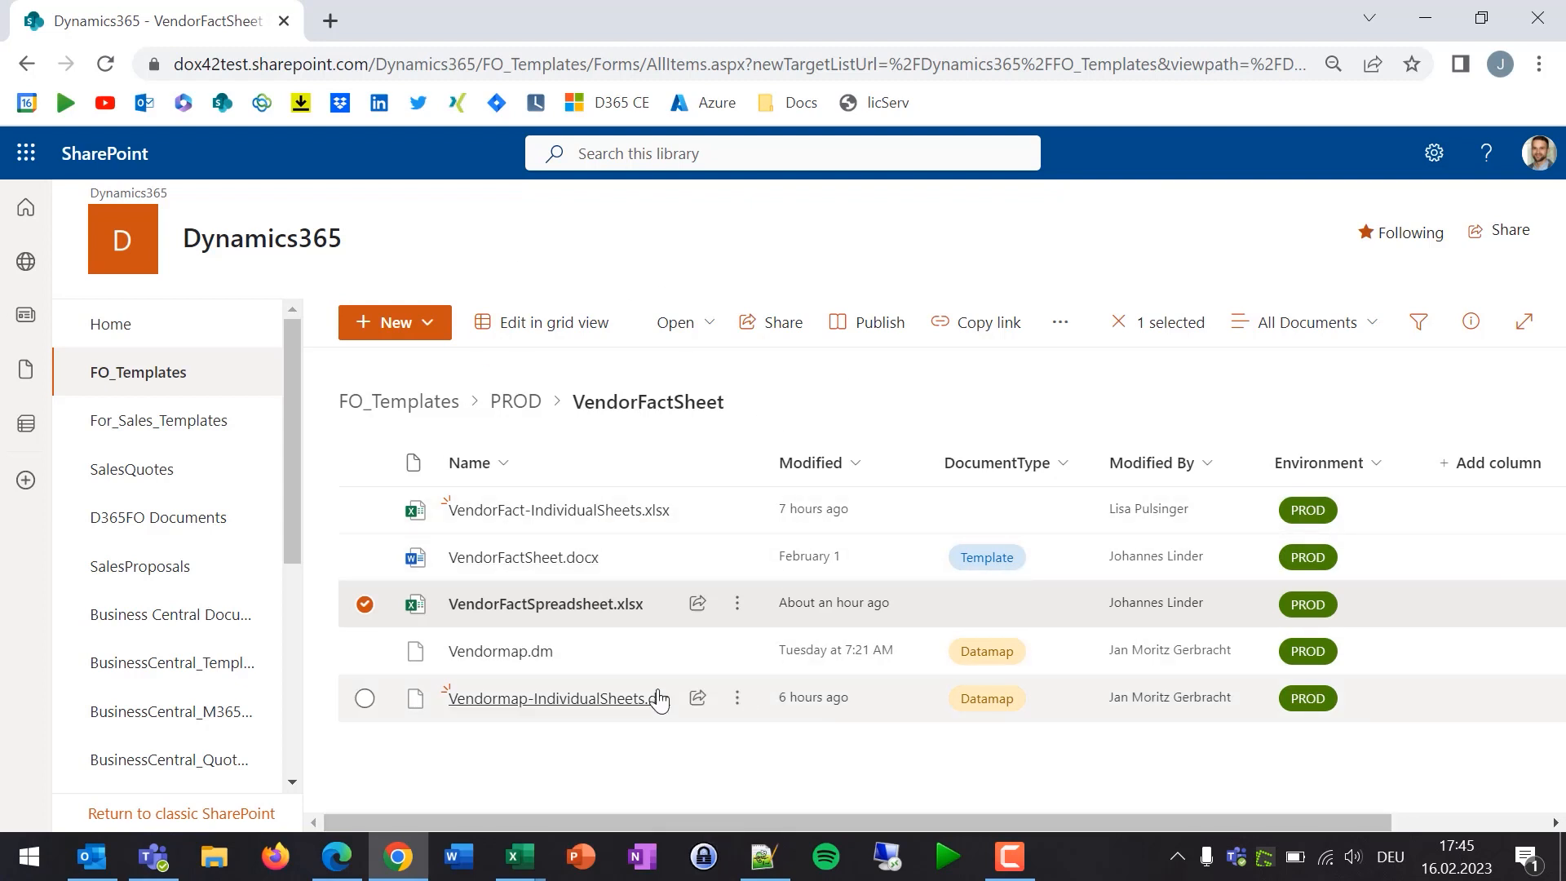
{"action": "left_click", "coordinate": [568, 781]}
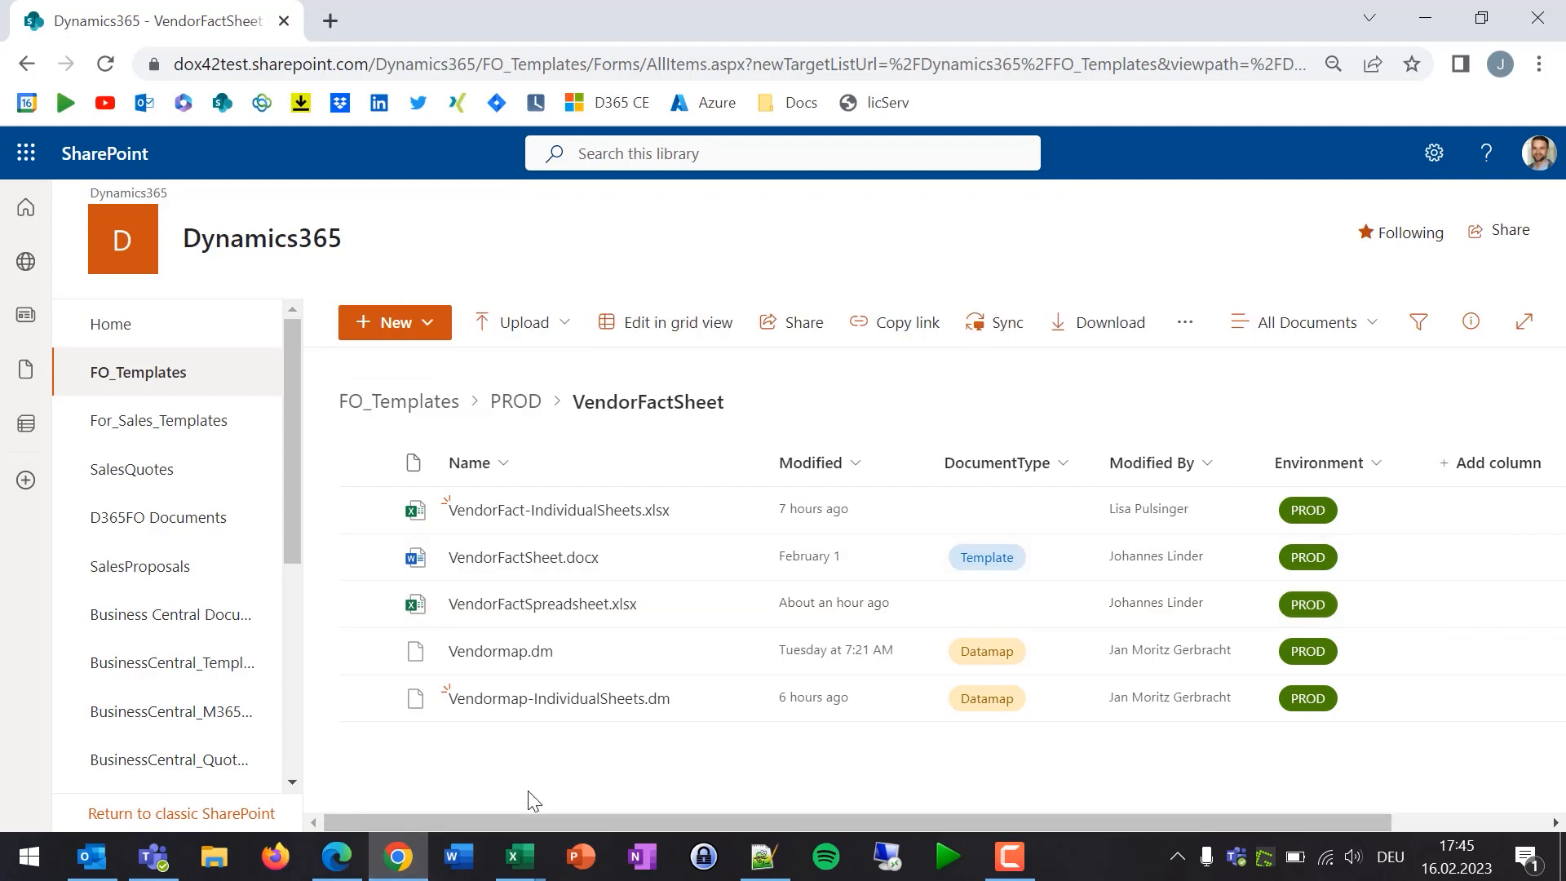
- Run the dox42 'Vendors per Excel Sheet' template on the selected vendors with Print medium SharePoint
{"action": "left_click", "coordinate": [337, 856]}
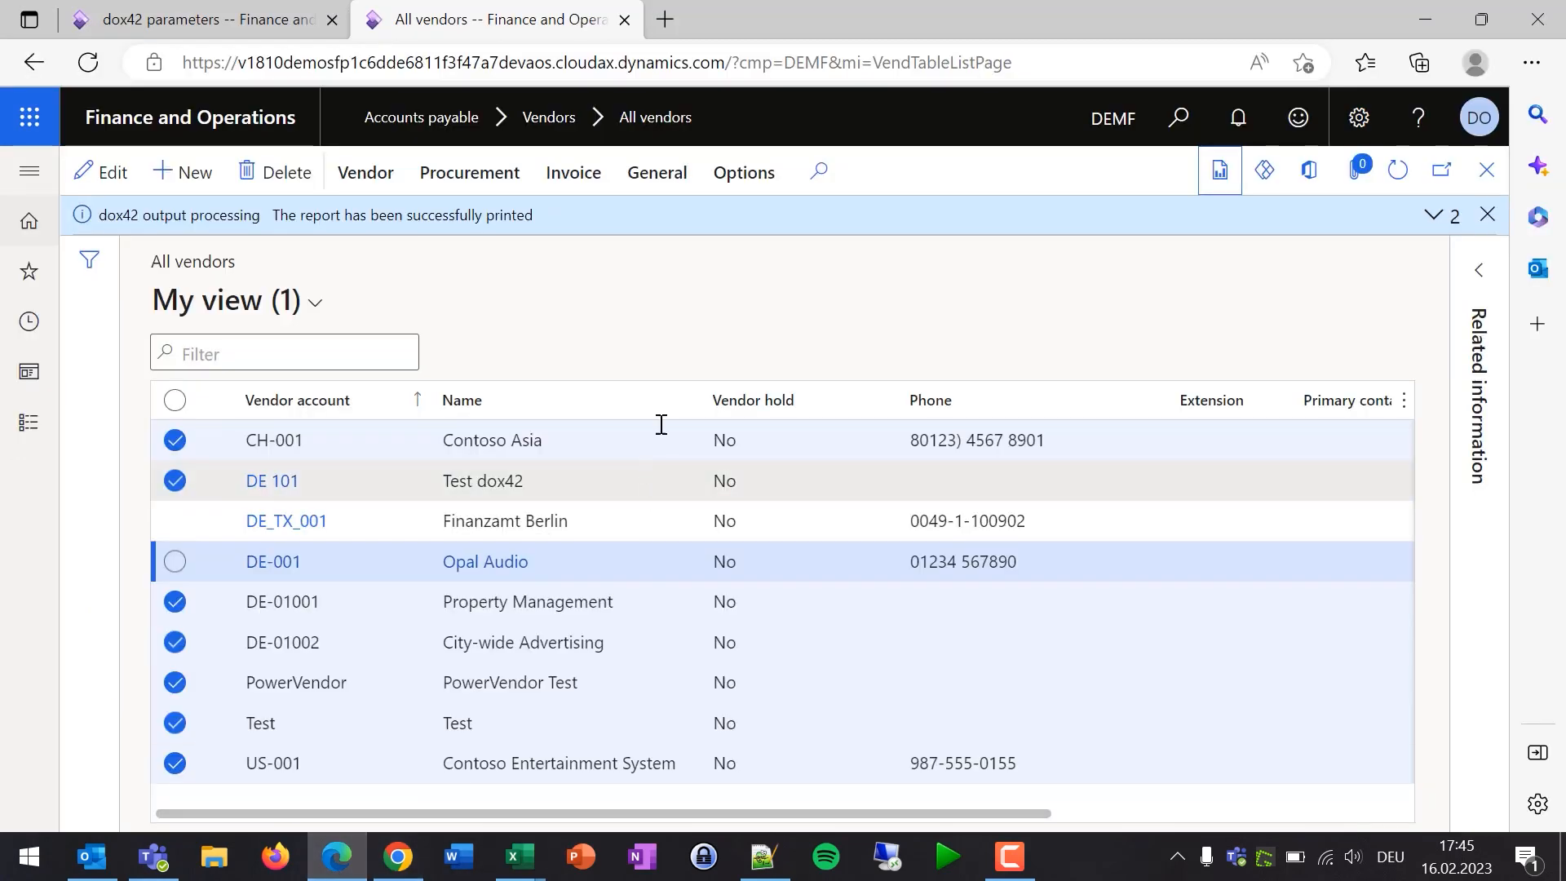
{"action": "left_click", "coordinate": [1219, 173]}
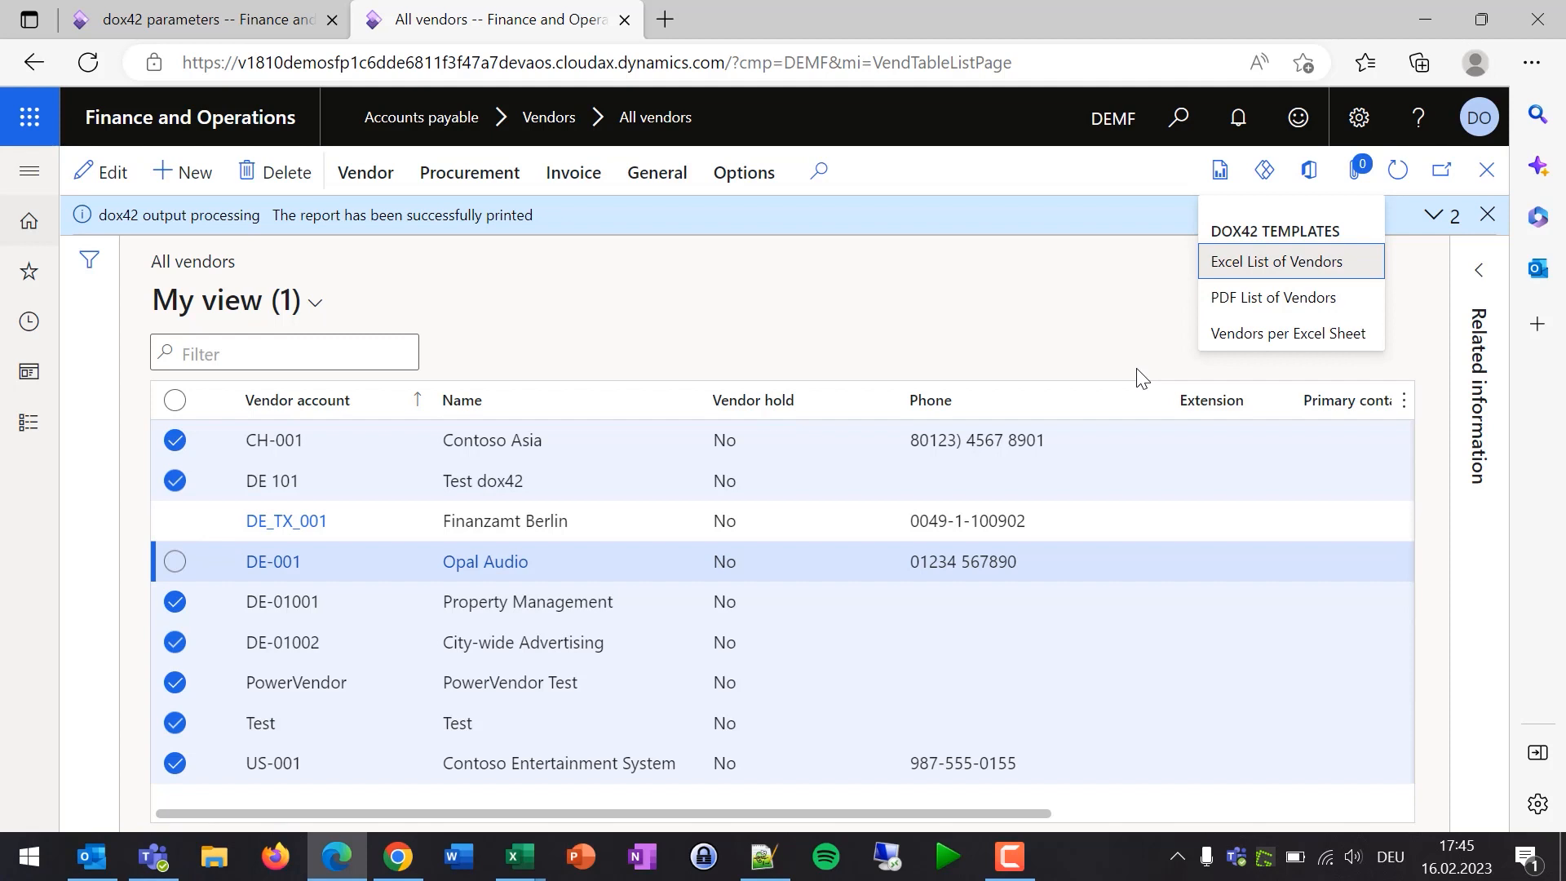
{"action": "left_click", "coordinate": [1286, 351]}
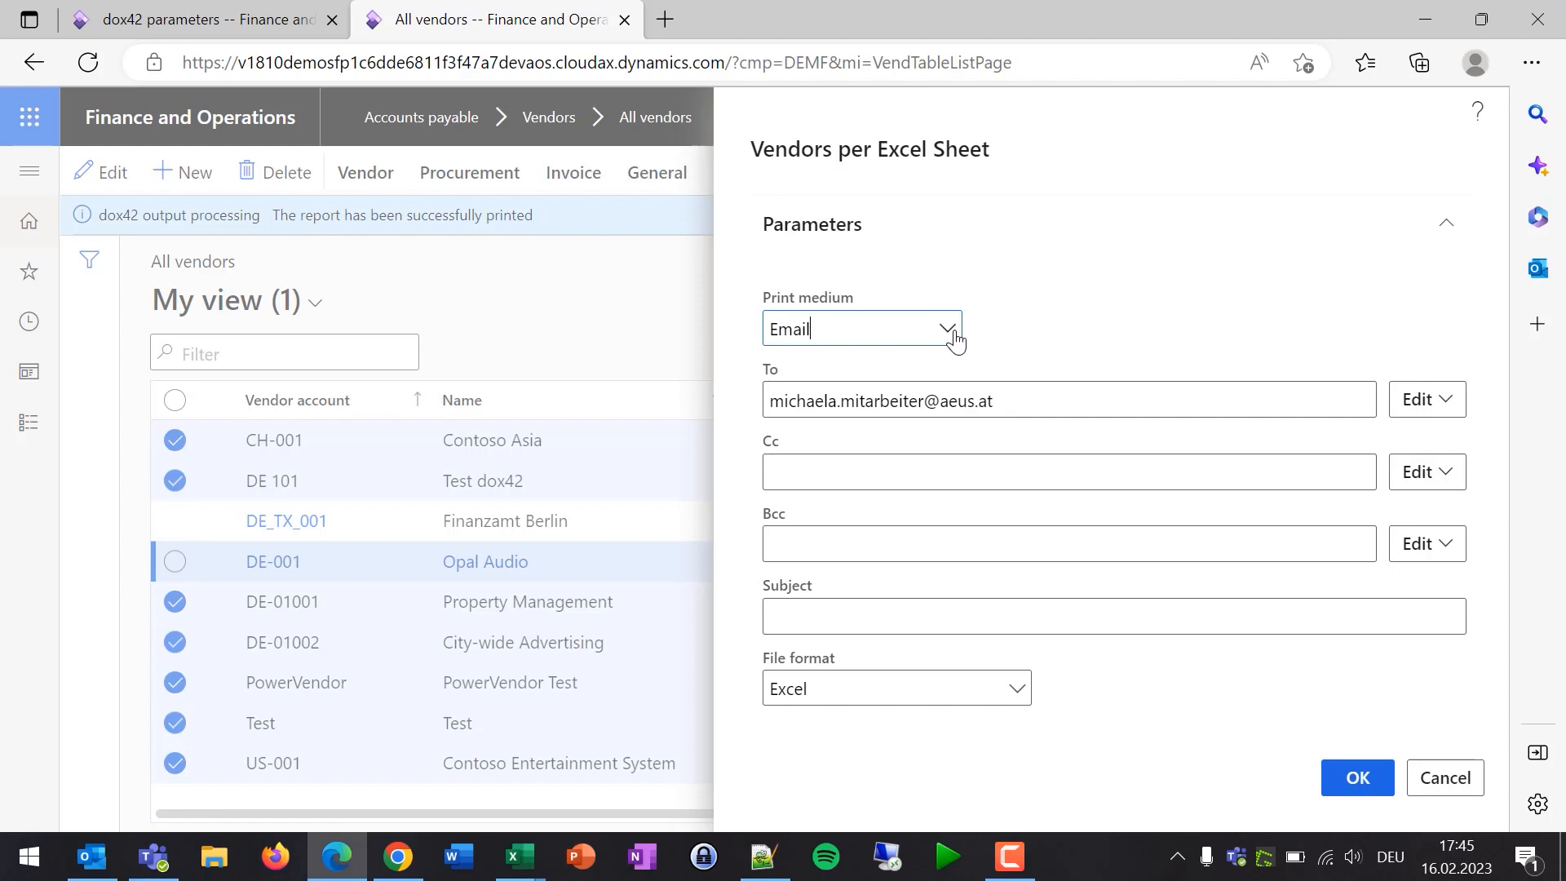
{"action": "left_click", "coordinate": [954, 333]}
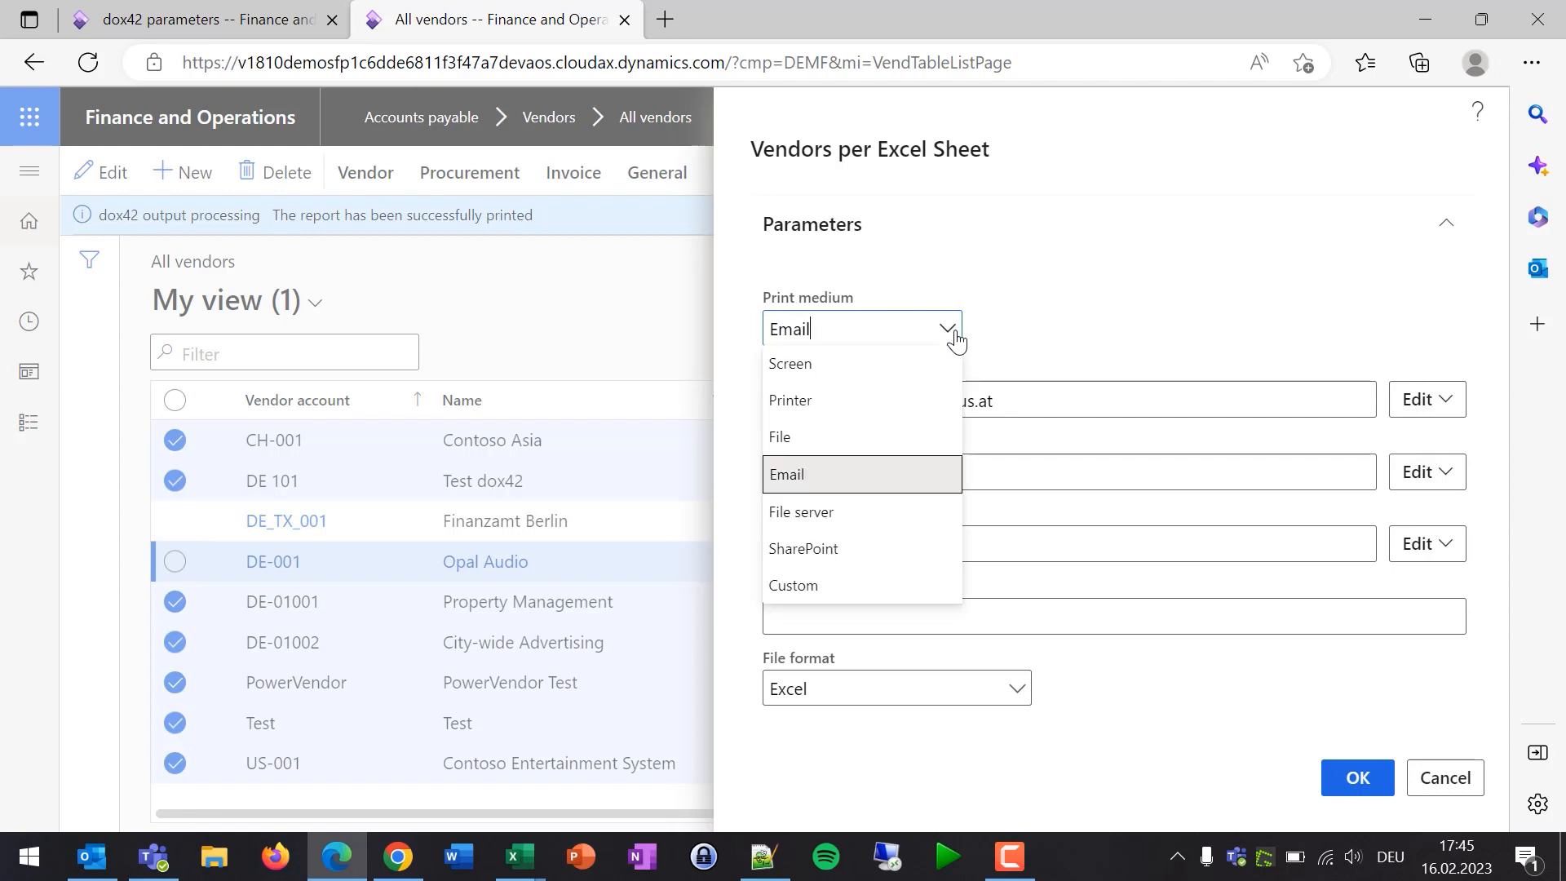
{"action": "left_click", "coordinate": [807, 555]}
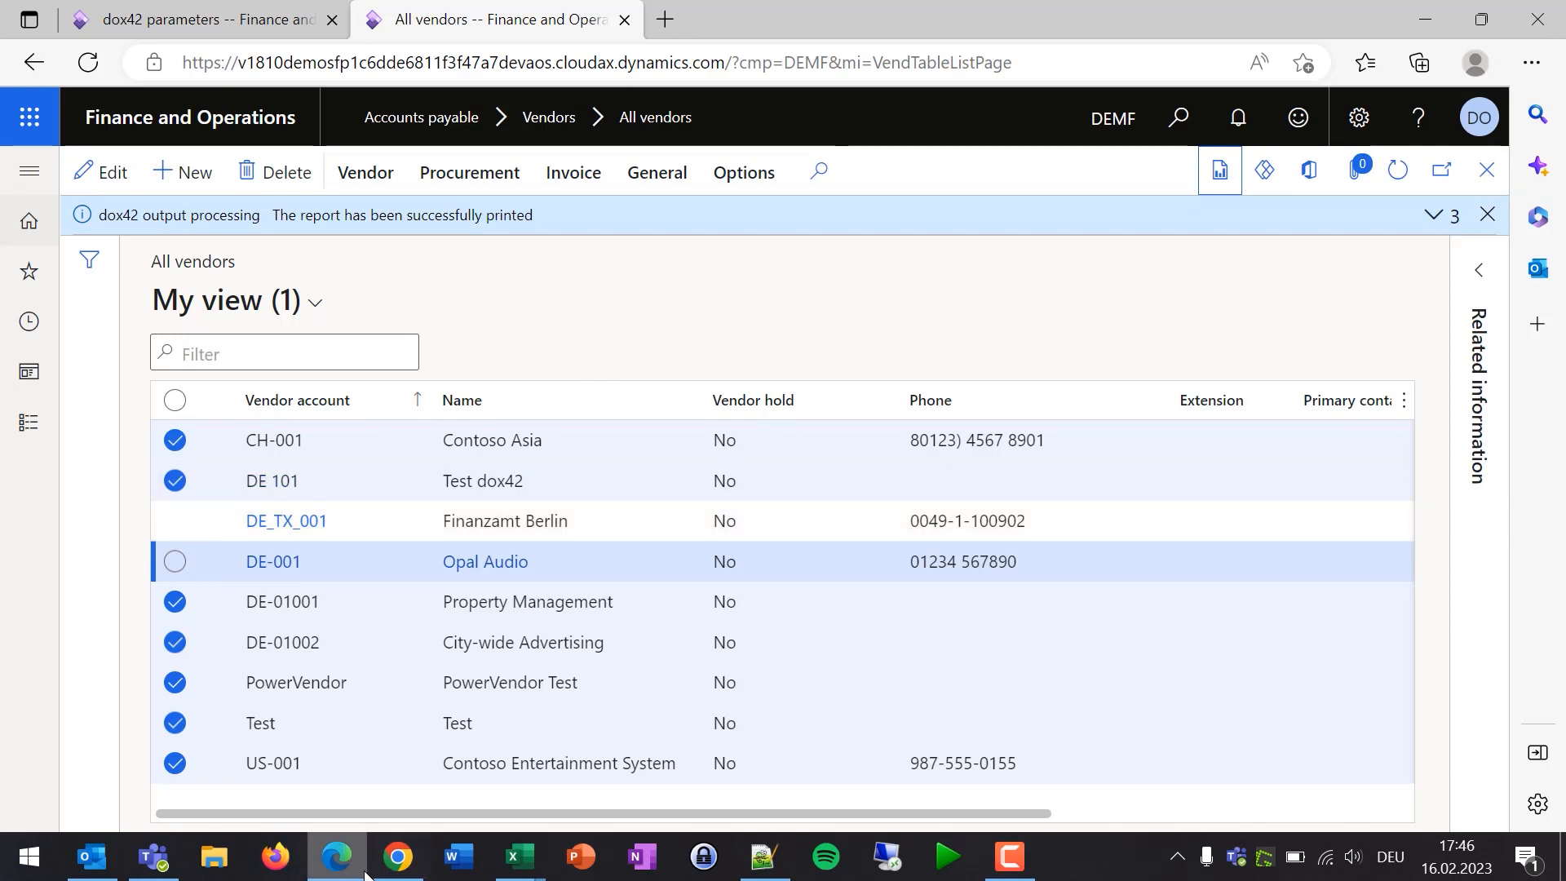
- Open VendorFactSpreadsheet - PerVendor.xlsx from D365FO Documents and view the City-wide Advertising sheet
{"action": "mouse_move", "coordinate": [397, 873]}
{"action": "left_click", "coordinate": [405, 795]}
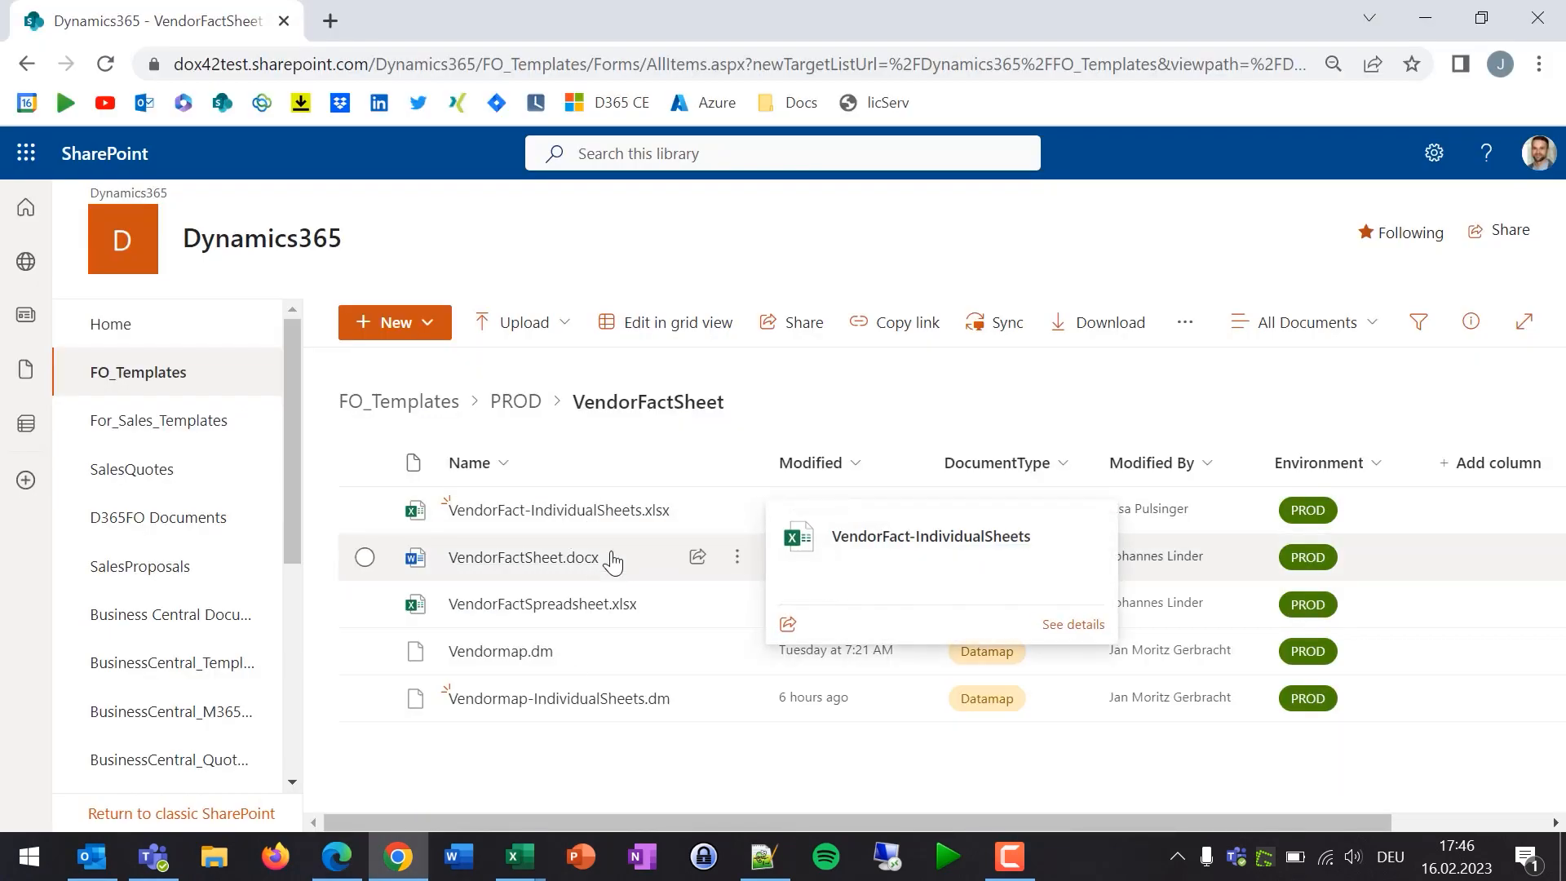
{"action": "mouse_move", "coordinate": [628, 519]}
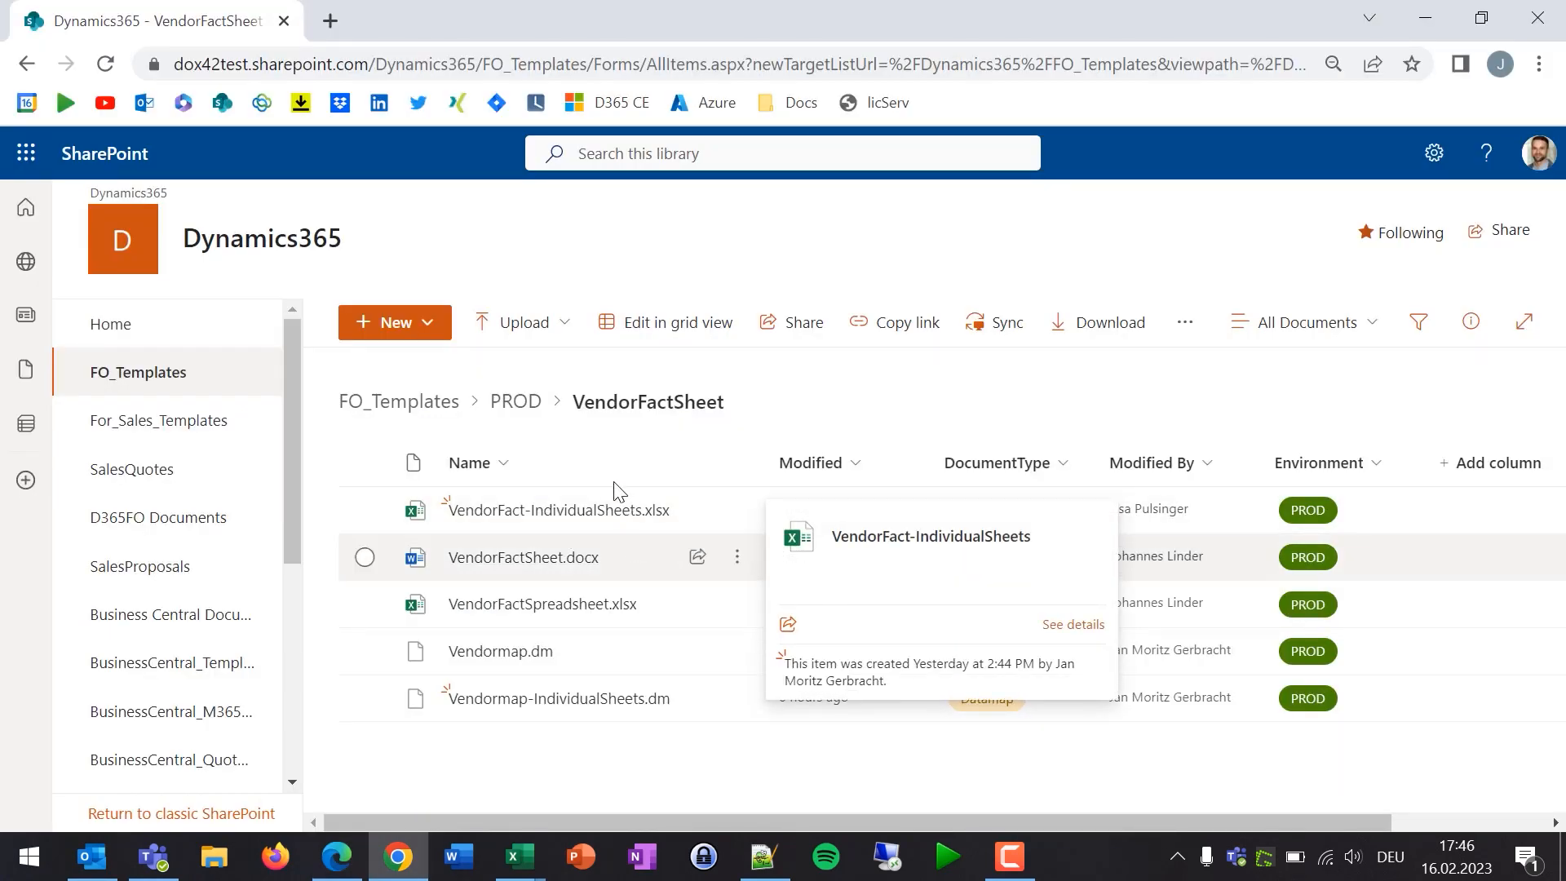
{"action": "left_click", "coordinate": [185, 530]}
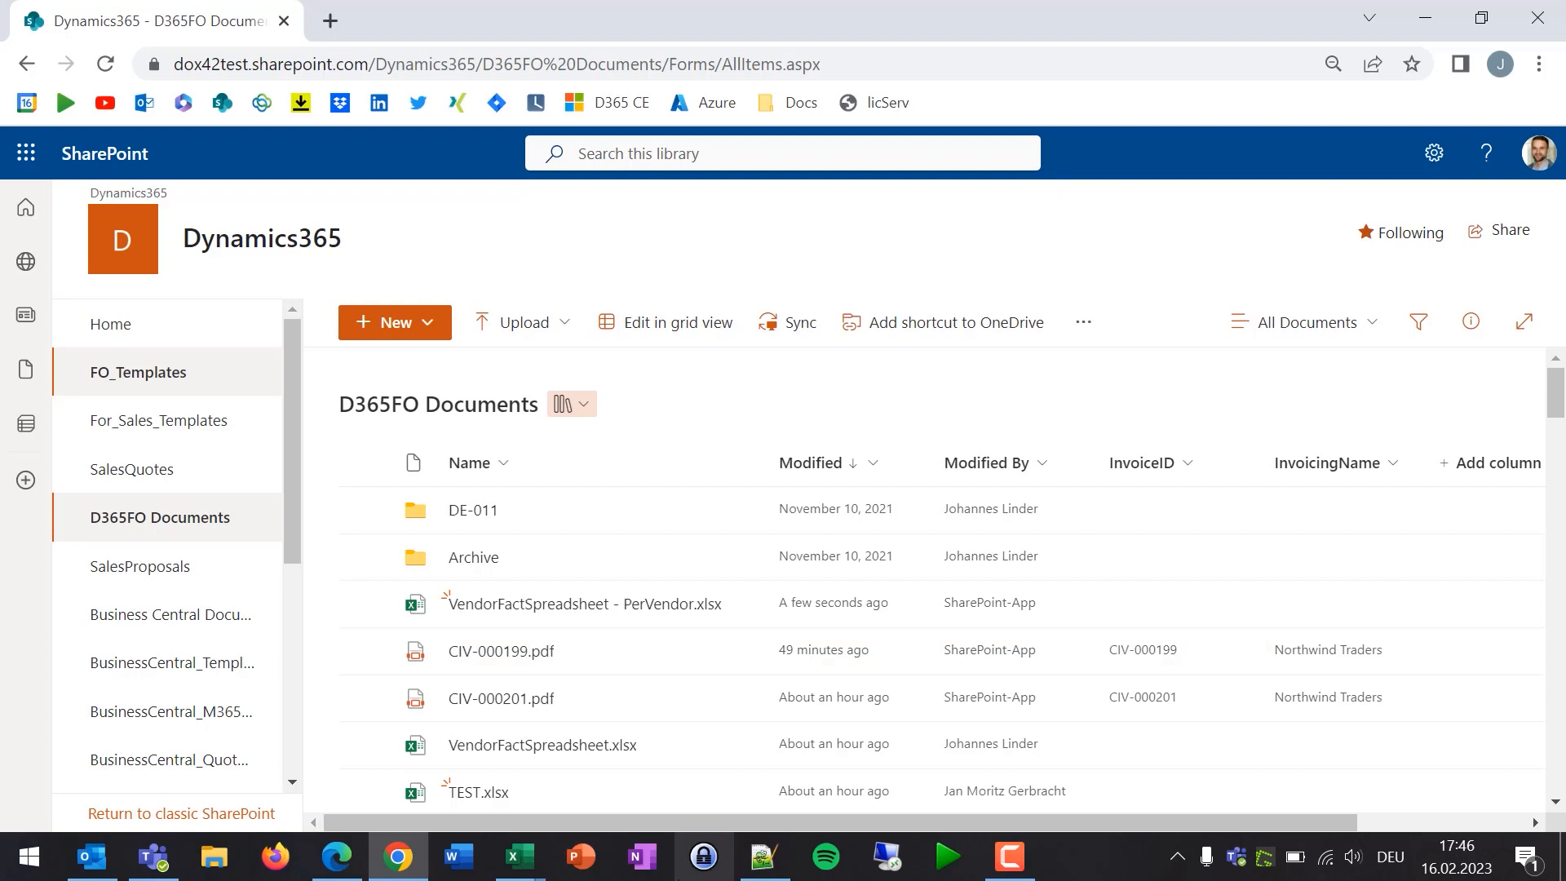
{"action": "left_click", "coordinate": [558, 607]}
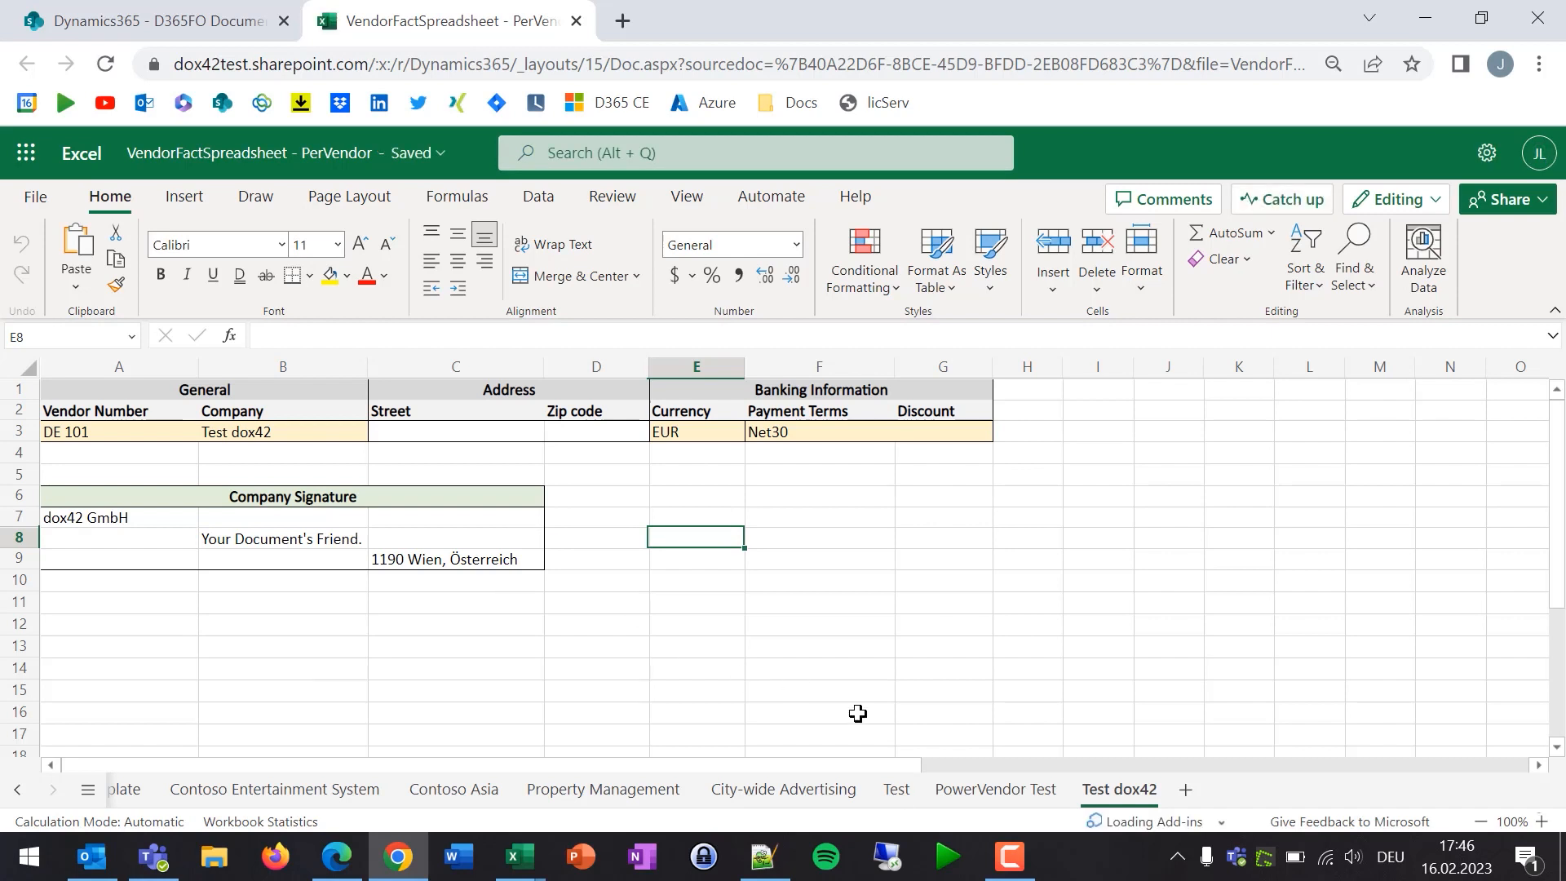
{"action": "left_click", "coordinate": [766, 791]}
- Check the Property Management, Contoso Asia and Contoso Entertainment System sheets, then return to the Finance and Operations vendors list
{"action": "left_click", "coordinate": [614, 787]}
{"action": "left_click", "coordinate": [440, 789]}
{"action": "left_click", "coordinate": [351, 791]}
{"action": "left_click", "coordinate": [594, 791]}
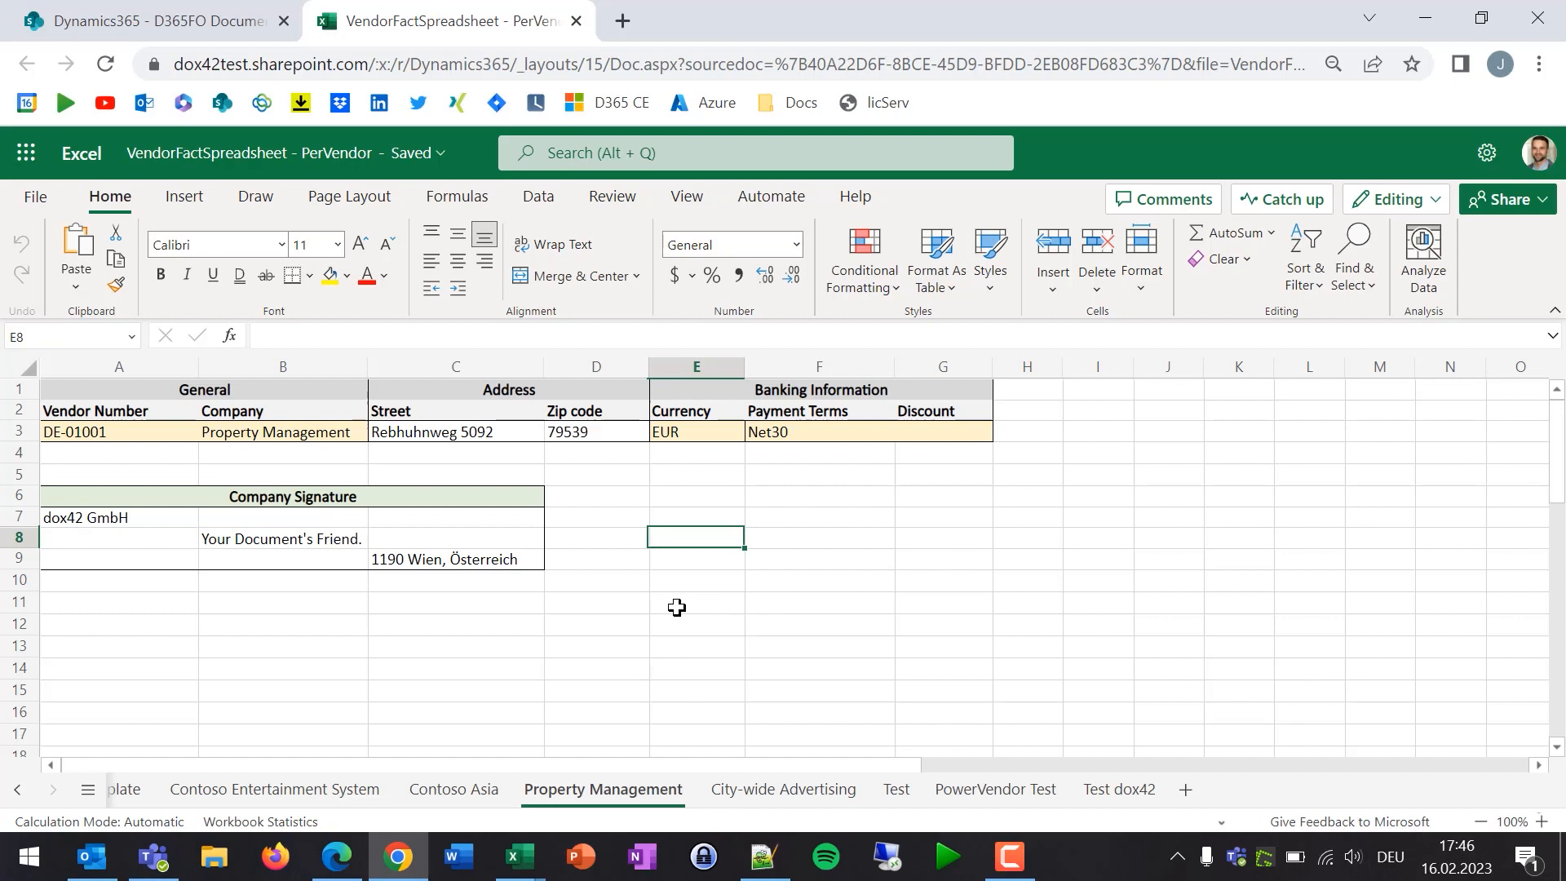
{"action": "left_click", "coordinate": [188, 20]}
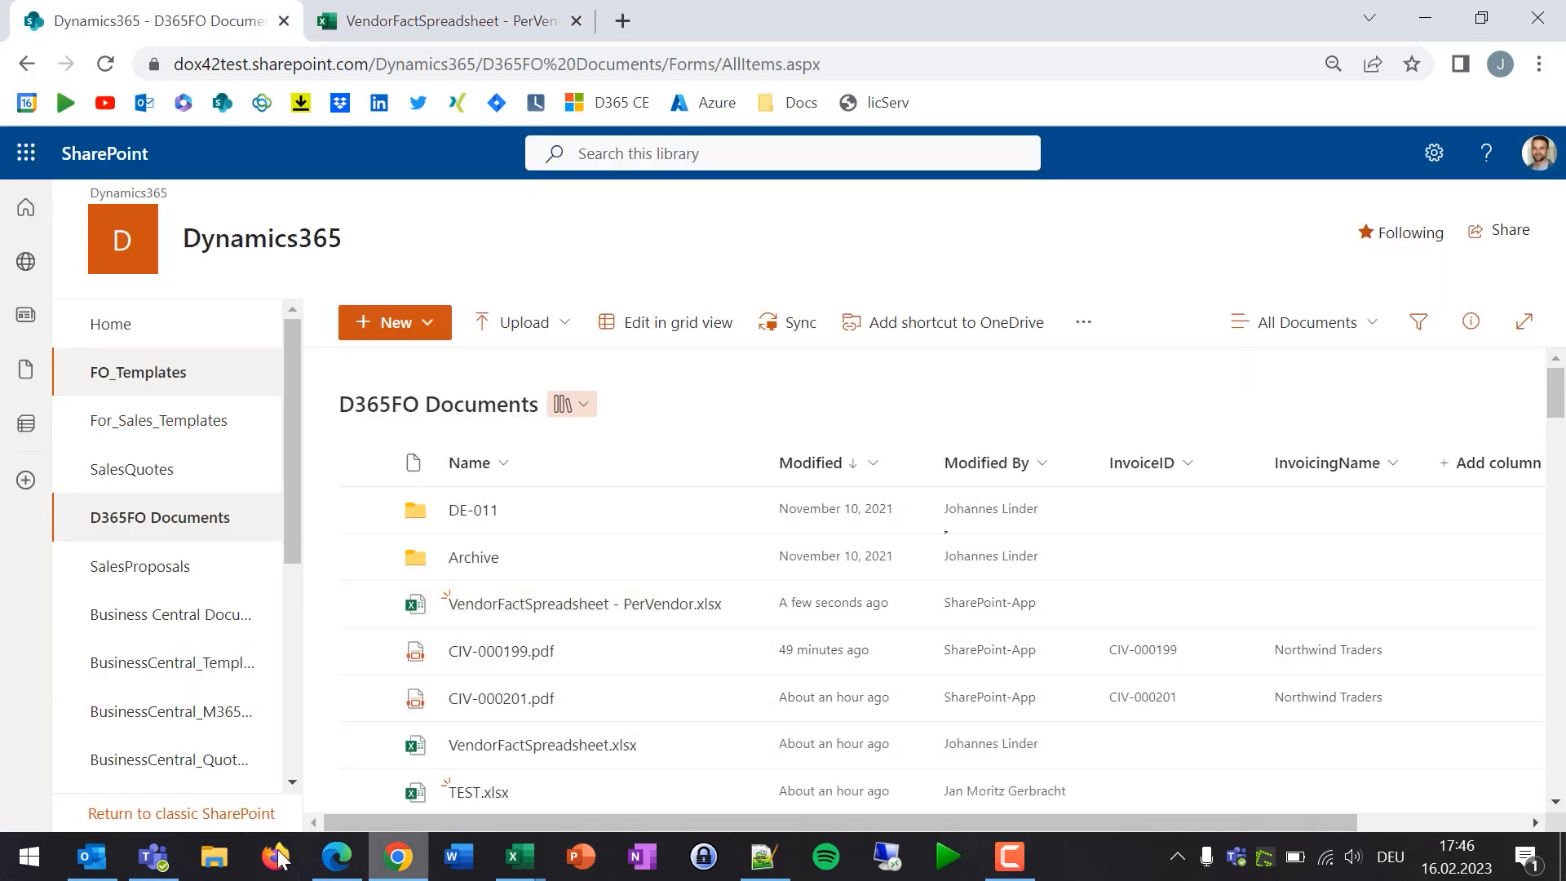
{"action": "left_click", "coordinate": [351, 870]}
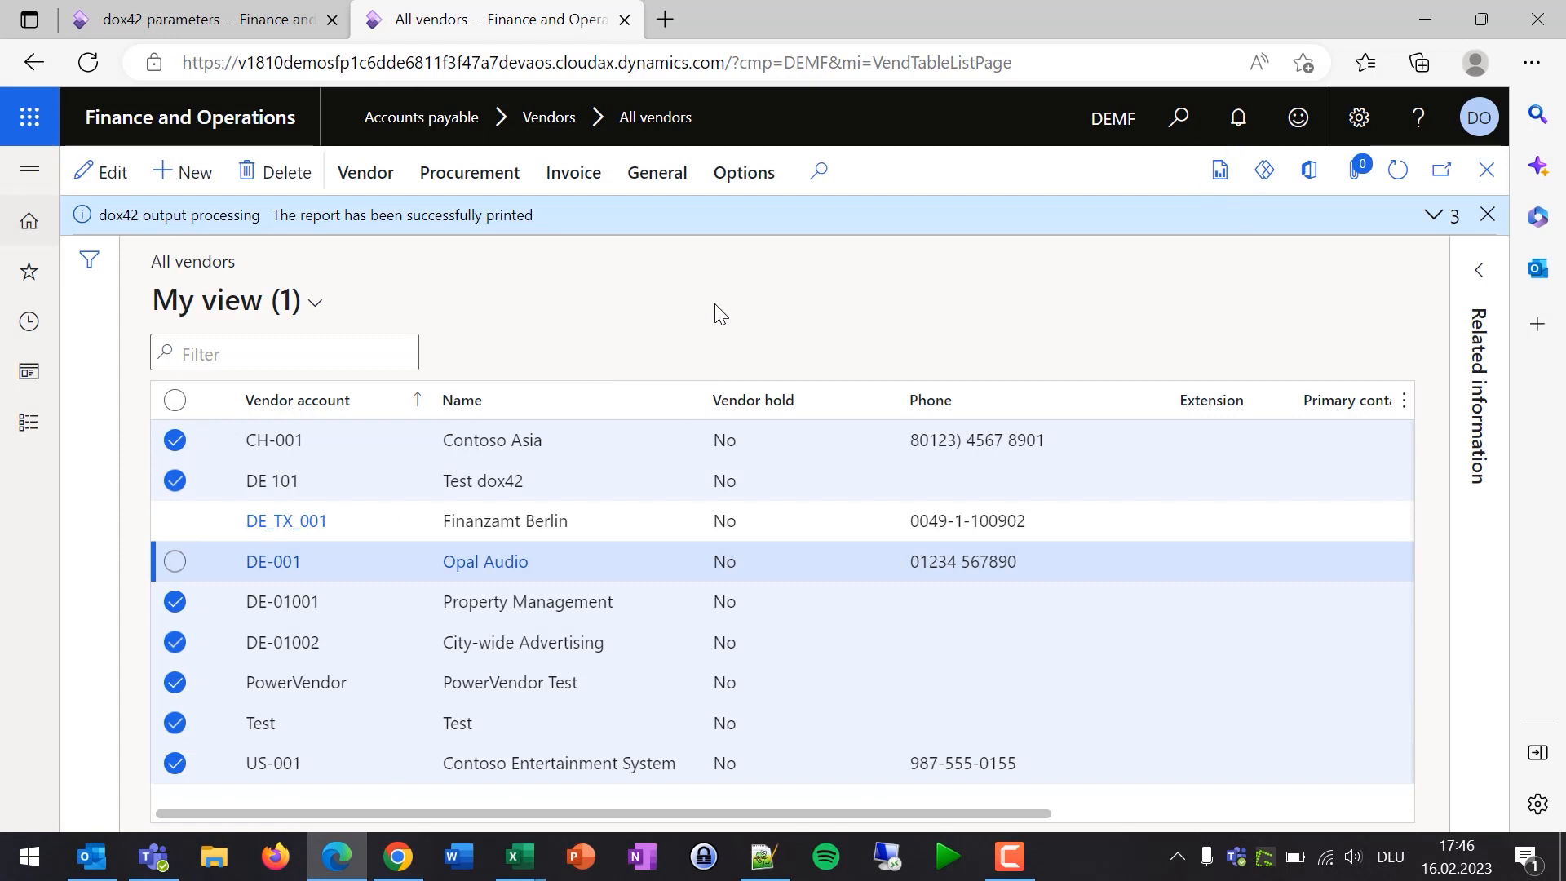
- Go to Modules > System administration > Setup > dox42 parameters and show its Report setup
{"action": "left_click", "coordinate": [29, 171]}
{"action": "scroll", "coordinate": [108, 466], "scroll_direction": "down", "scroll_amount": 1}
{"action": "scroll", "coordinate": [108, 466], "scroll_direction": "down", "scroll_amount": 2}
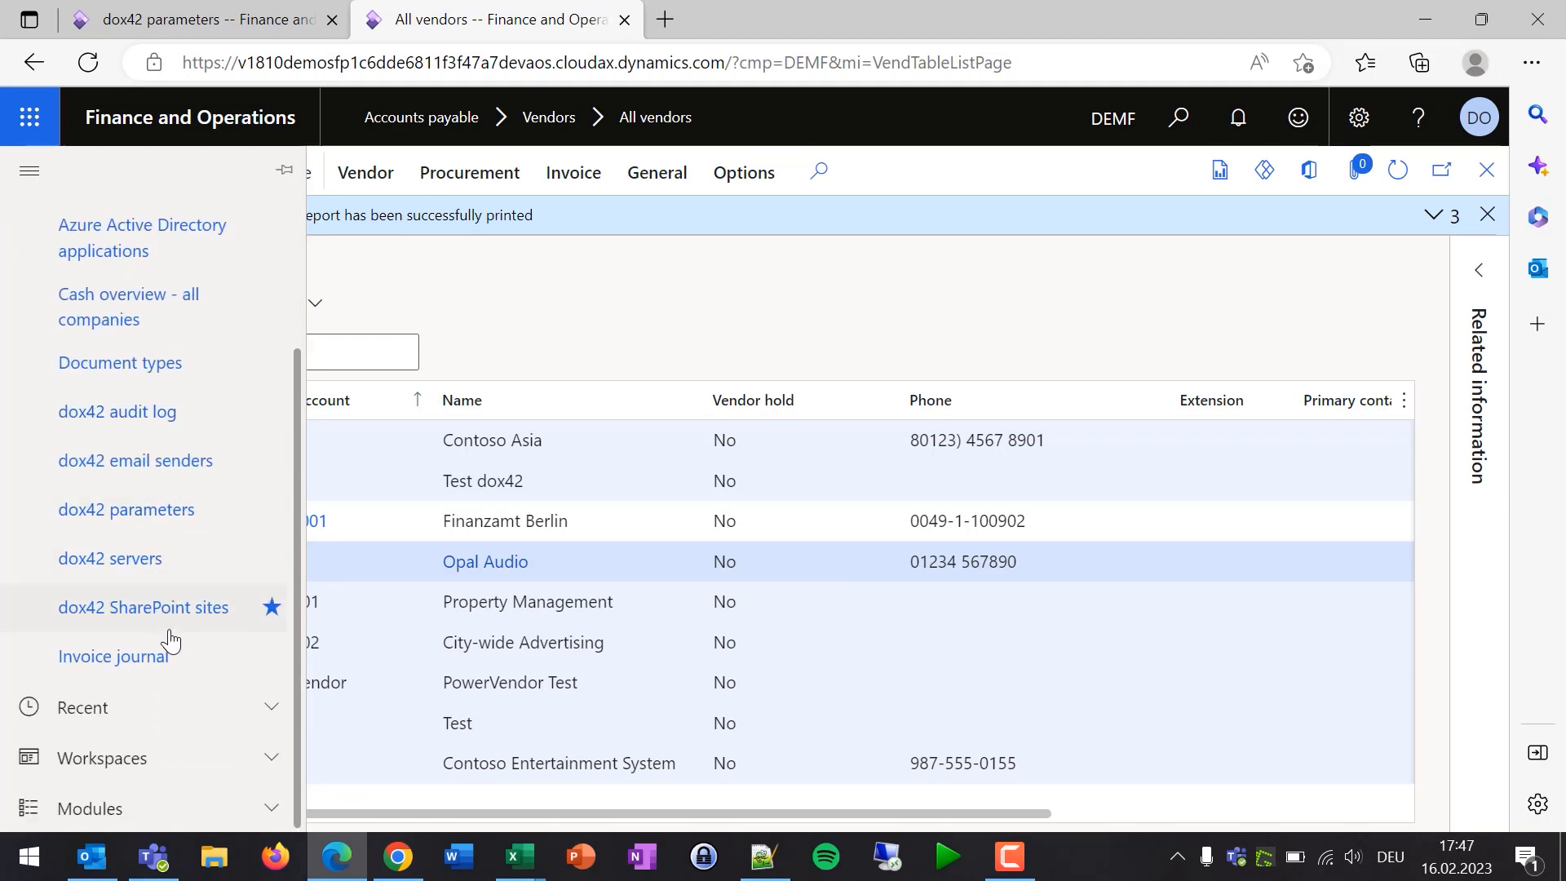
{"action": "left_click", "coordinate": [280, 814]}
{"action": "scroll", "coordinate": [192, 571], "scroll_direction": "down", "scroll_amount": 10}
{"action": "scroll", "coordinate": [185, 635], "scroll_direction": "down", "scroll_amount": 4}
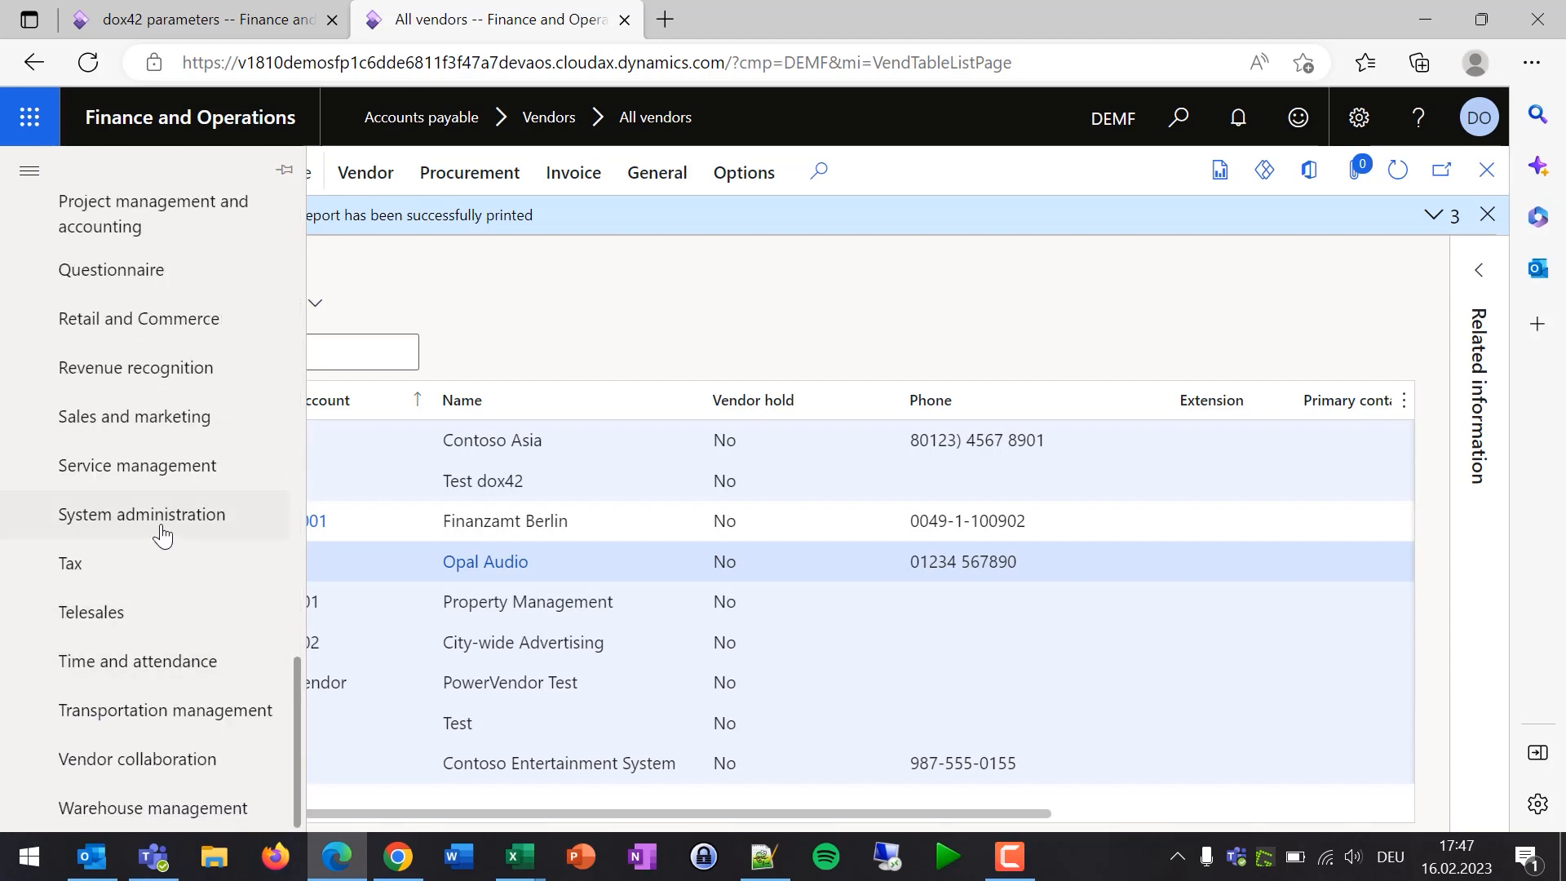
{"action": "left_click", "coordinate": [159, 528]}
{"action": "left_click_drag", "start_coordinate": [408, 821], "coordinate": [1019, 780]}
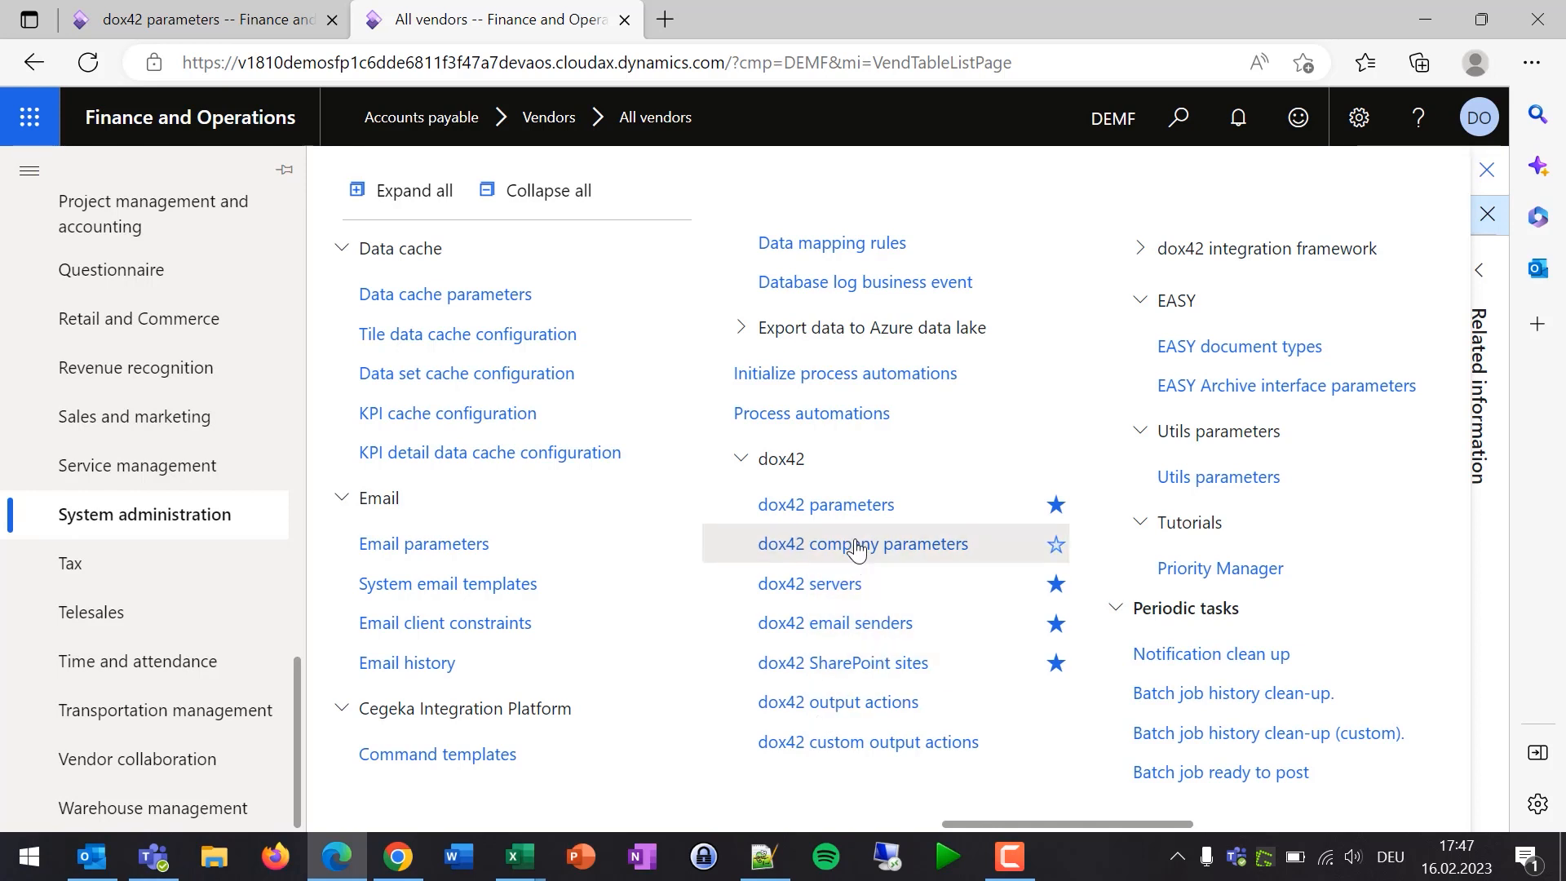
{"action": "left_click", "coordinate": [848, 511]}
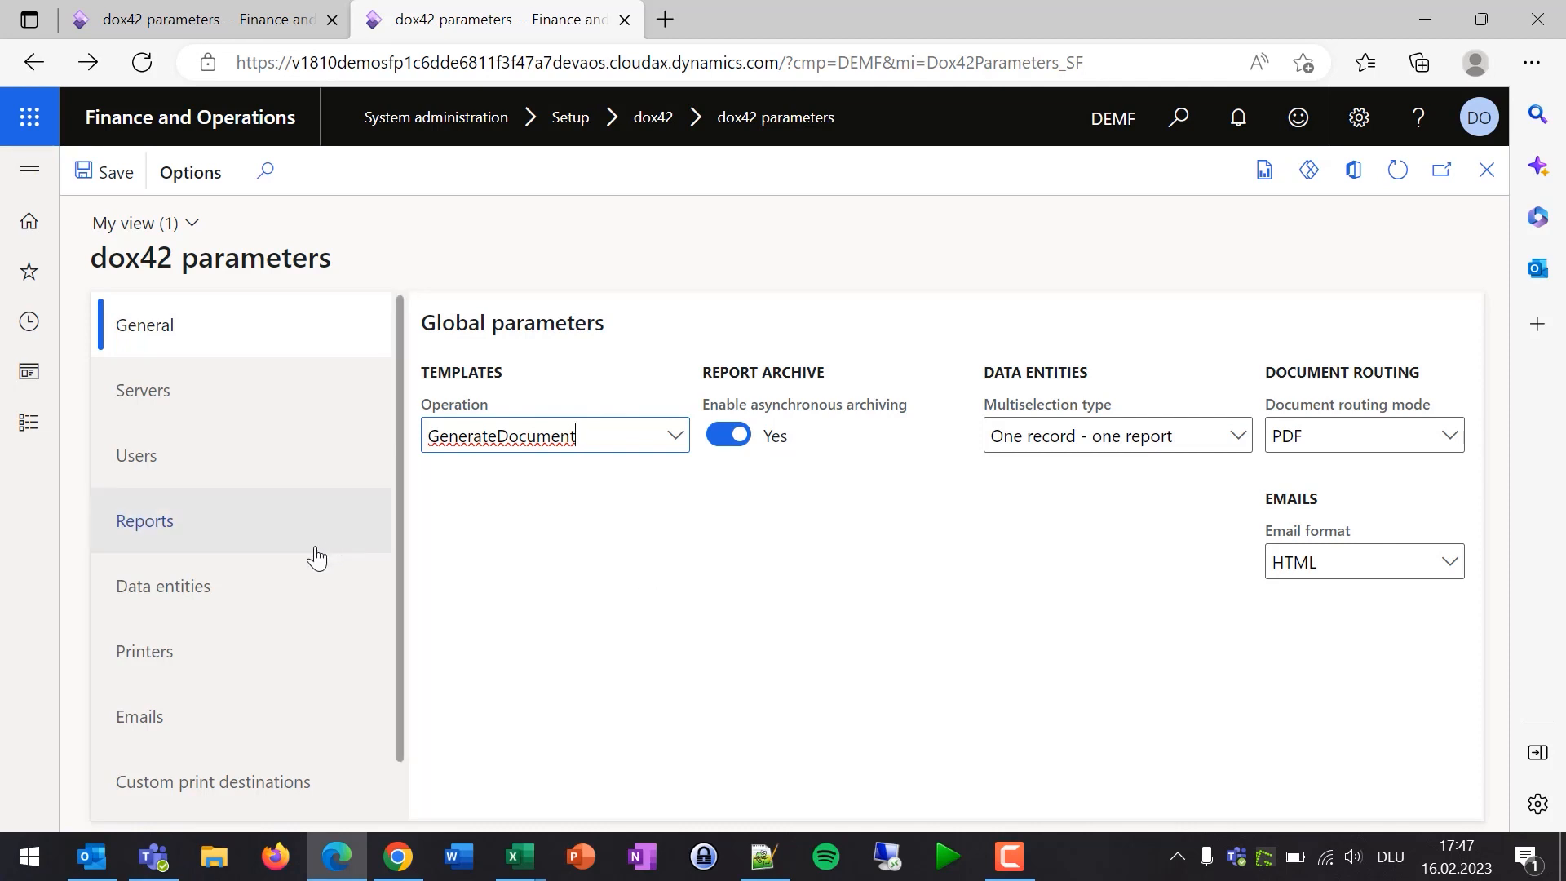
{"action": "left_click", "coordinate": [173, 537]}
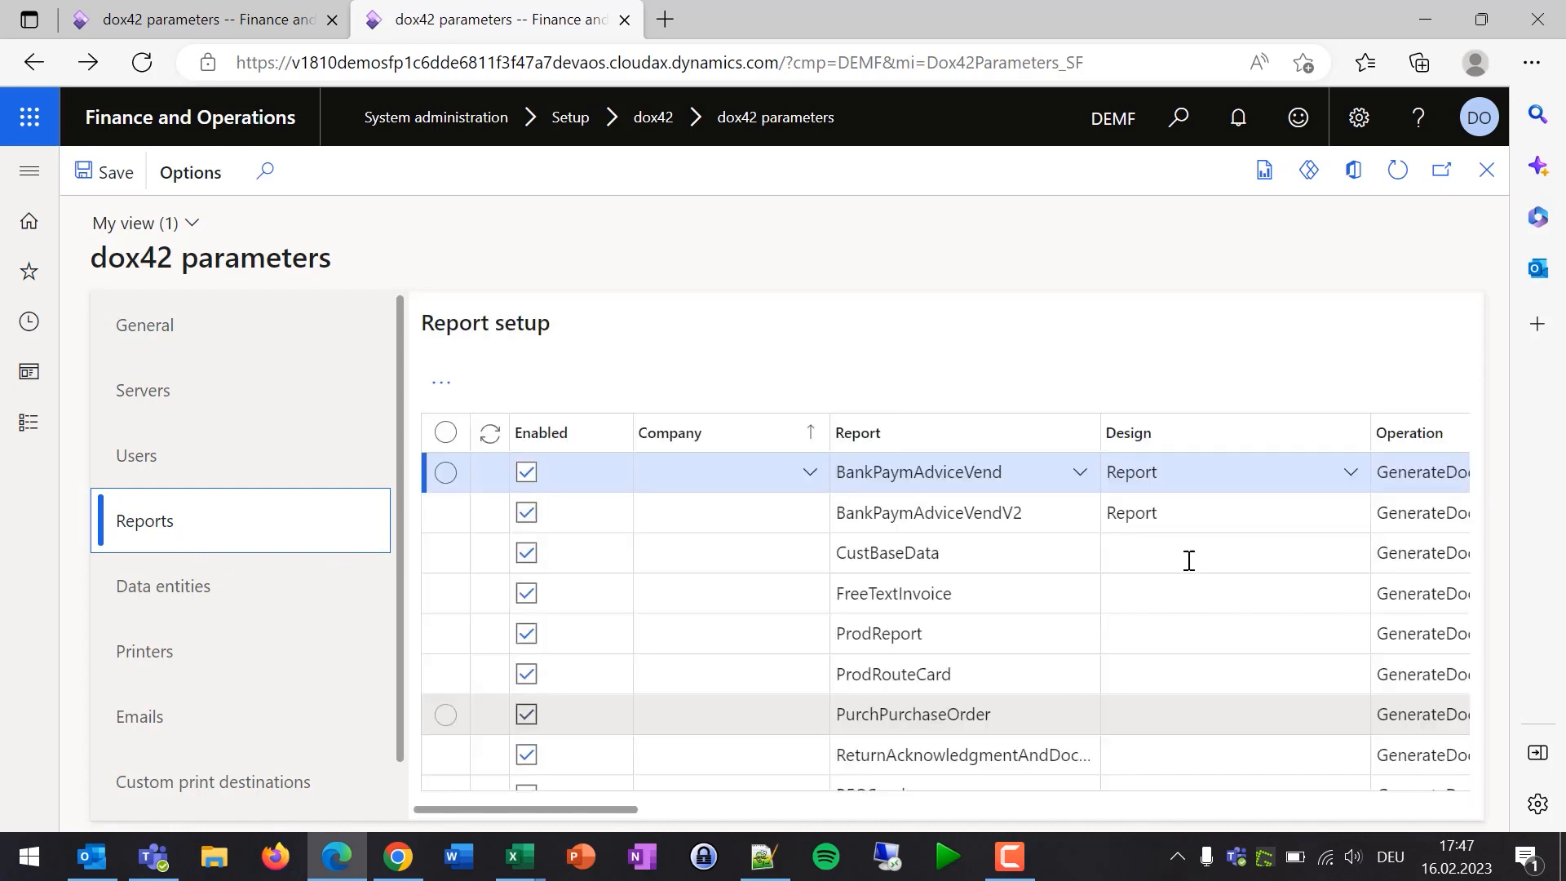
- Show the dox42 Data entities setup and select the Vendors per Excel Sheet entity
{"action": "scroll", "coordinate": [848, 725], "scroll_direction": "down", "scroll_amount": 5}
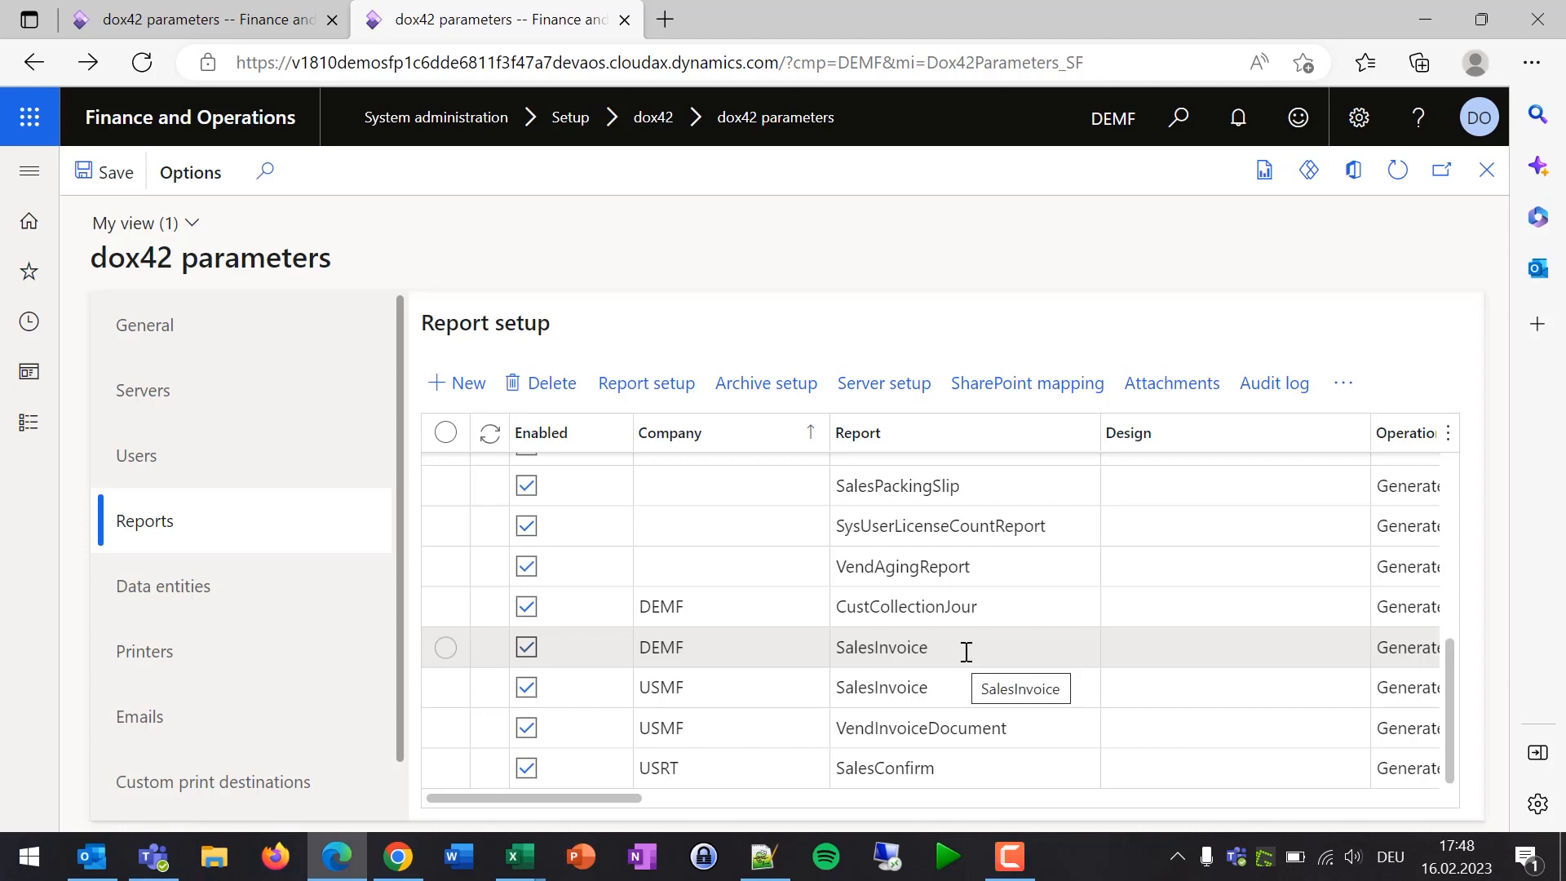
{"action": "left_click", "coordinate": [158, 600]}
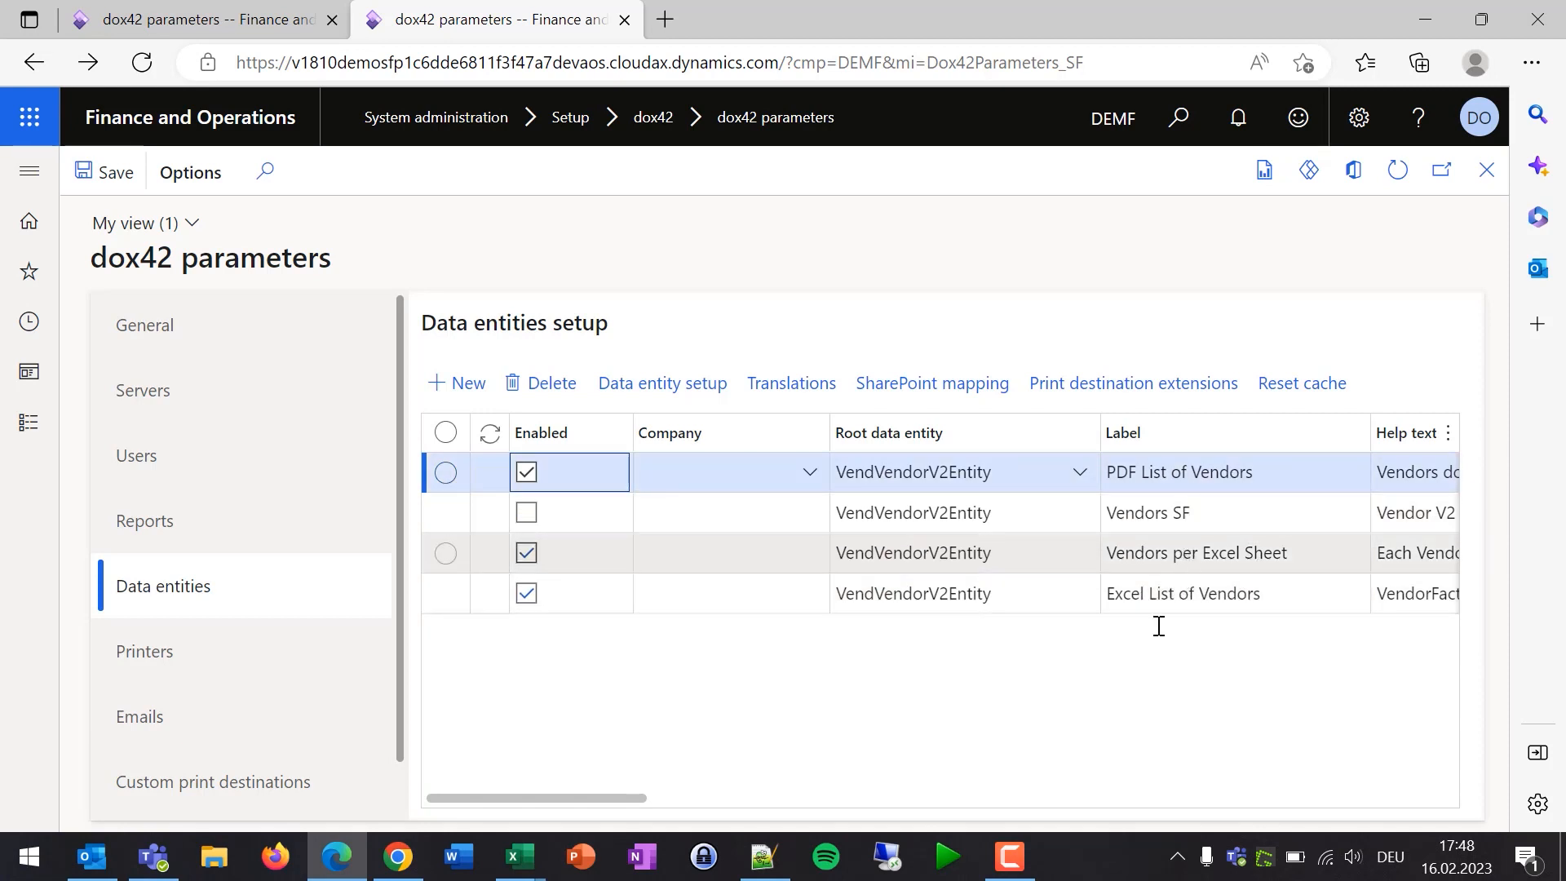
{"action": "left_click_drag", "start_coordinate": [608, 799], "coordinate": [813, 800]}
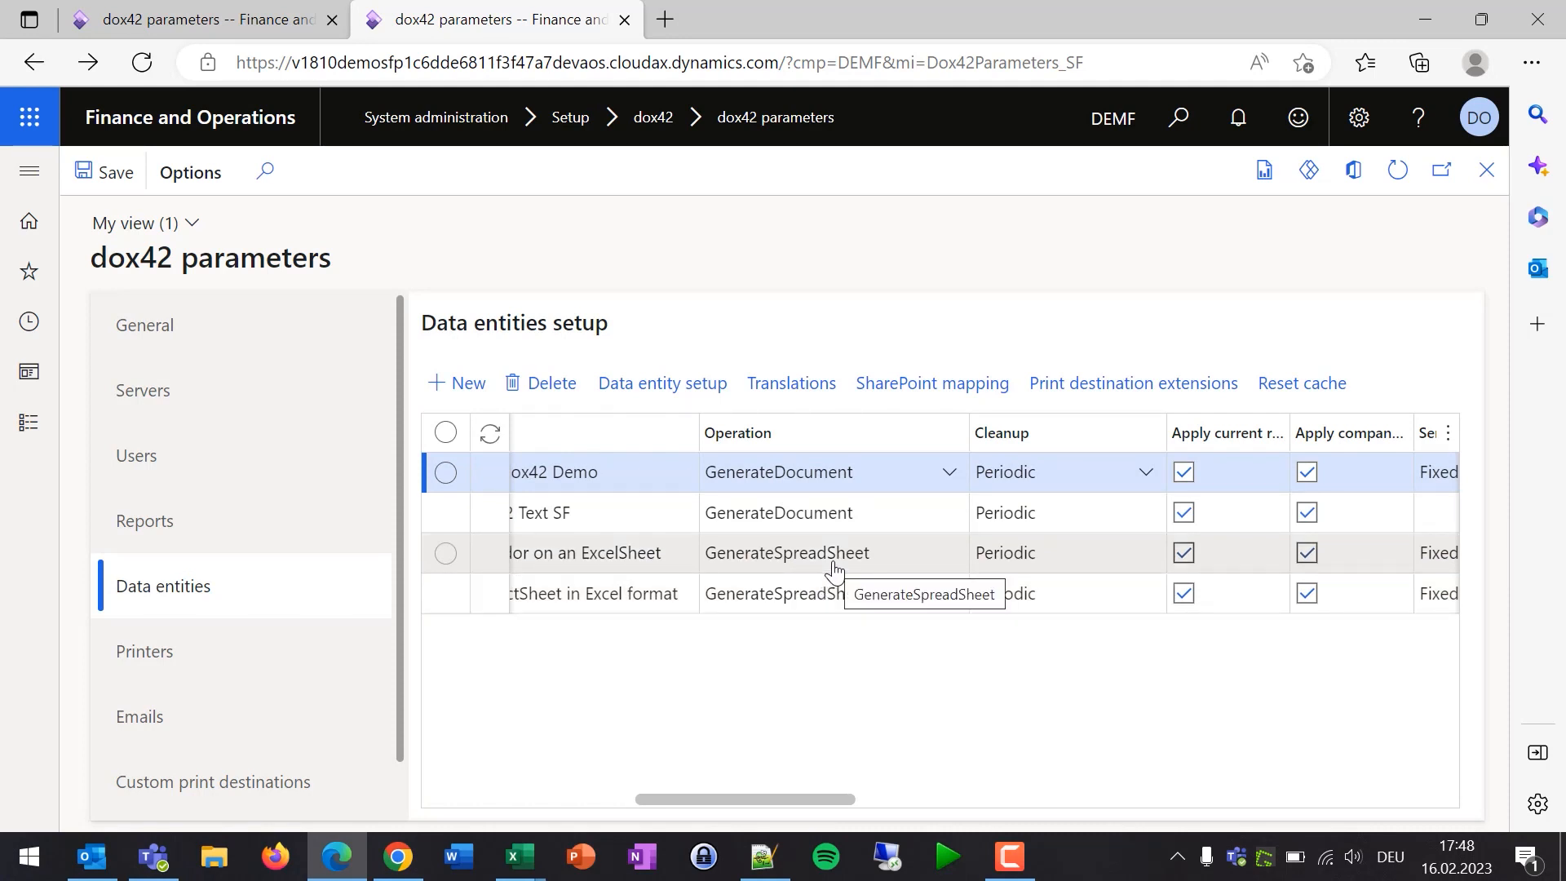
{"action": "left_click", "coordinate": [897, 561]}
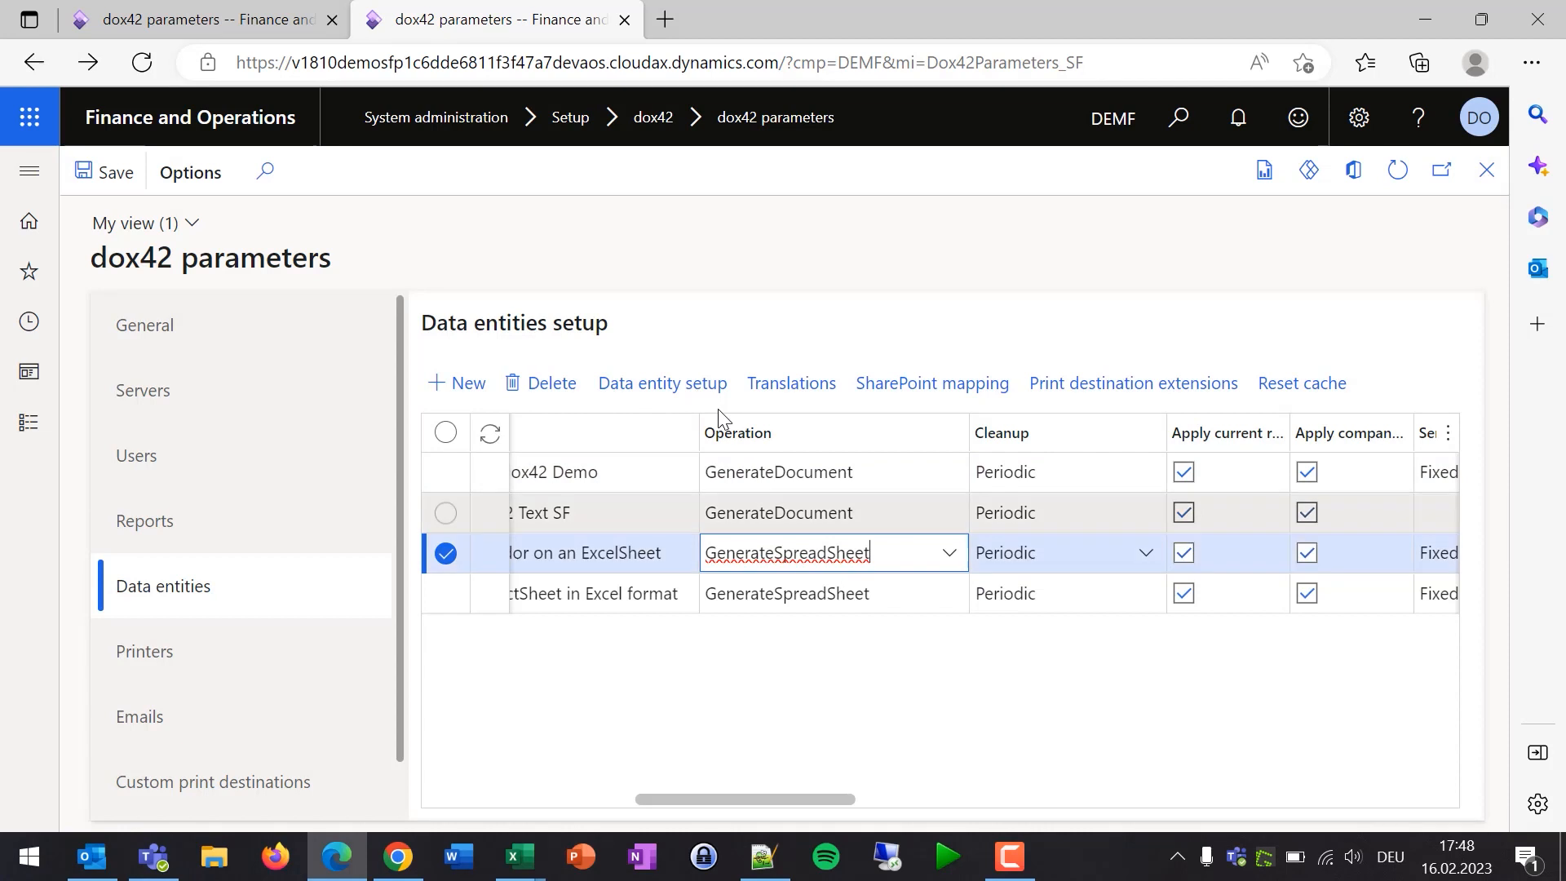
- Open the Vendors per Excel Sheet data entity setup and inspect its template name URL
{"action": "left_click", "coordinate": [656, 390]}
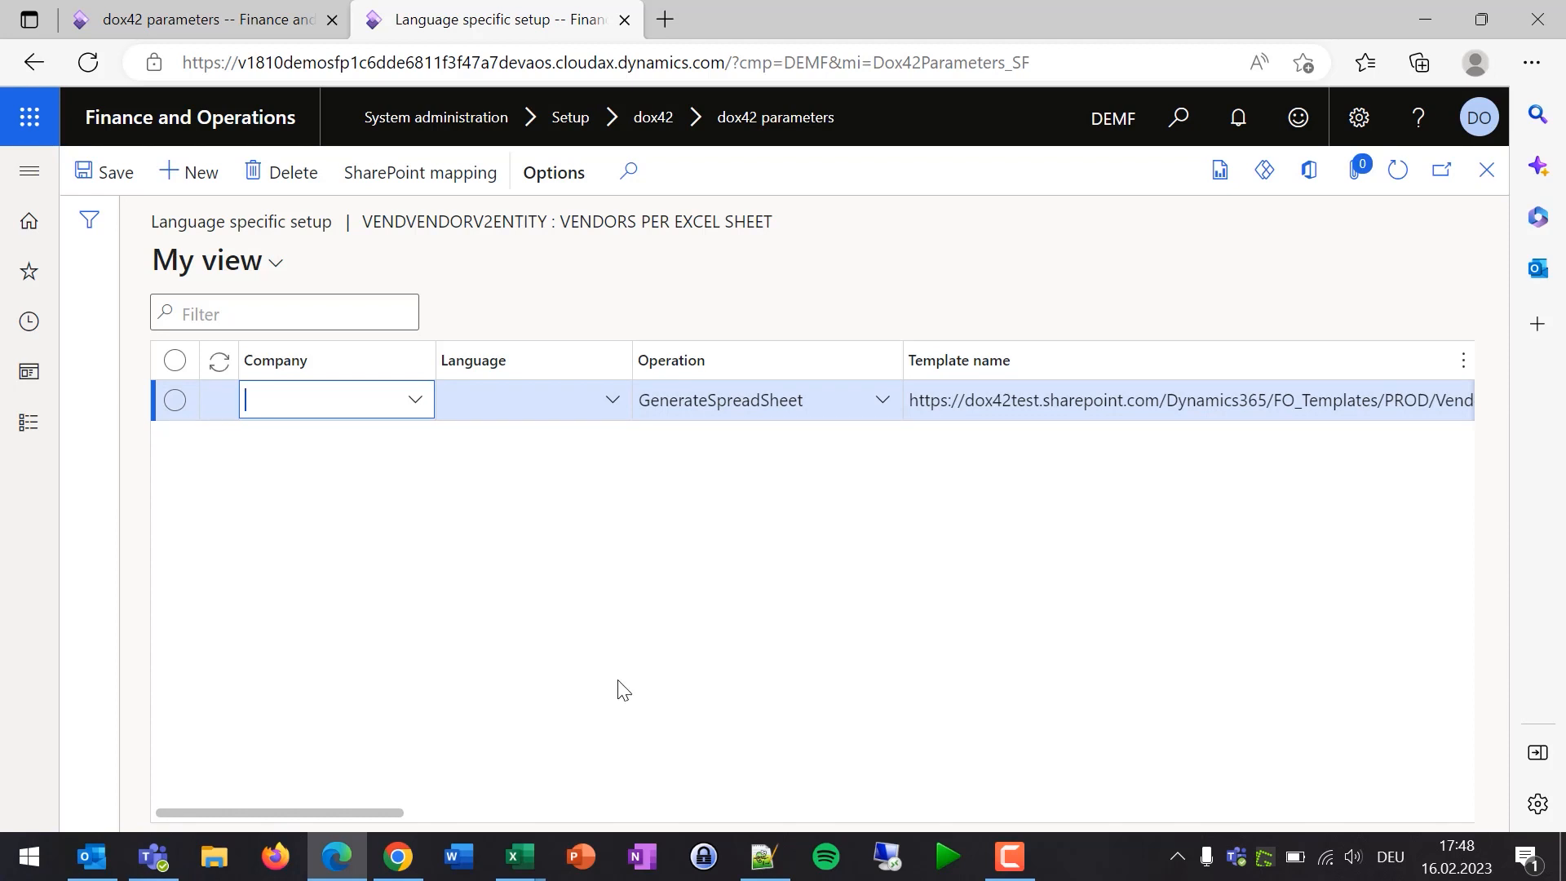
{"action": "left_click_drag", "start_coordinate": [370, 812], "coordinate": [488, 819]}
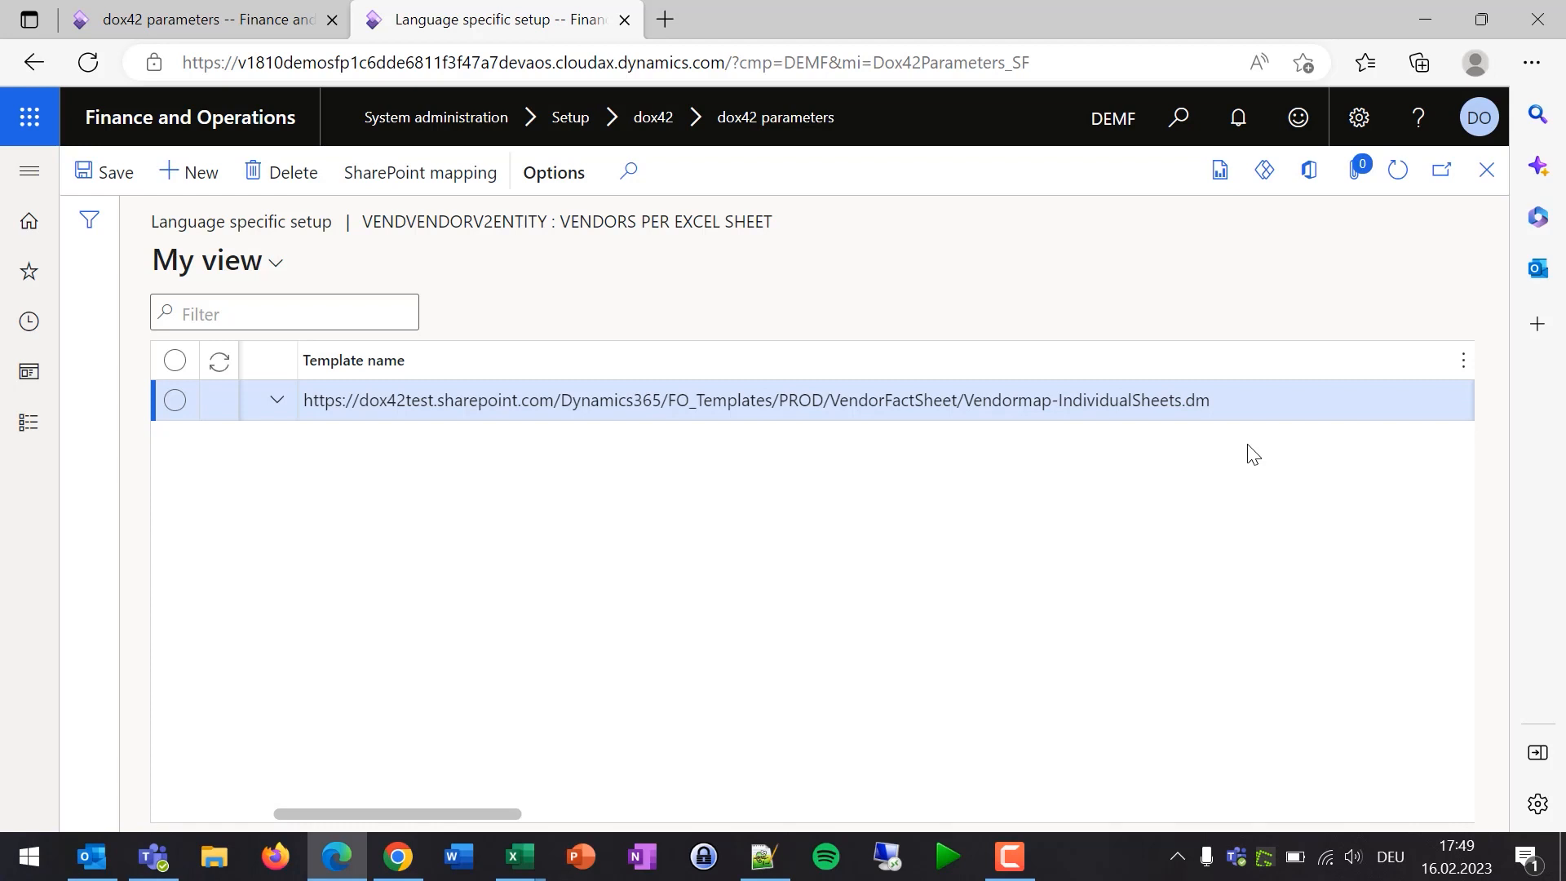
{"action": "left_click", "coordinate": [1222, 401]}
{"action": "left_click_drag", "start_coordinate": [1116, 401], "coordinate": [402, 401]}
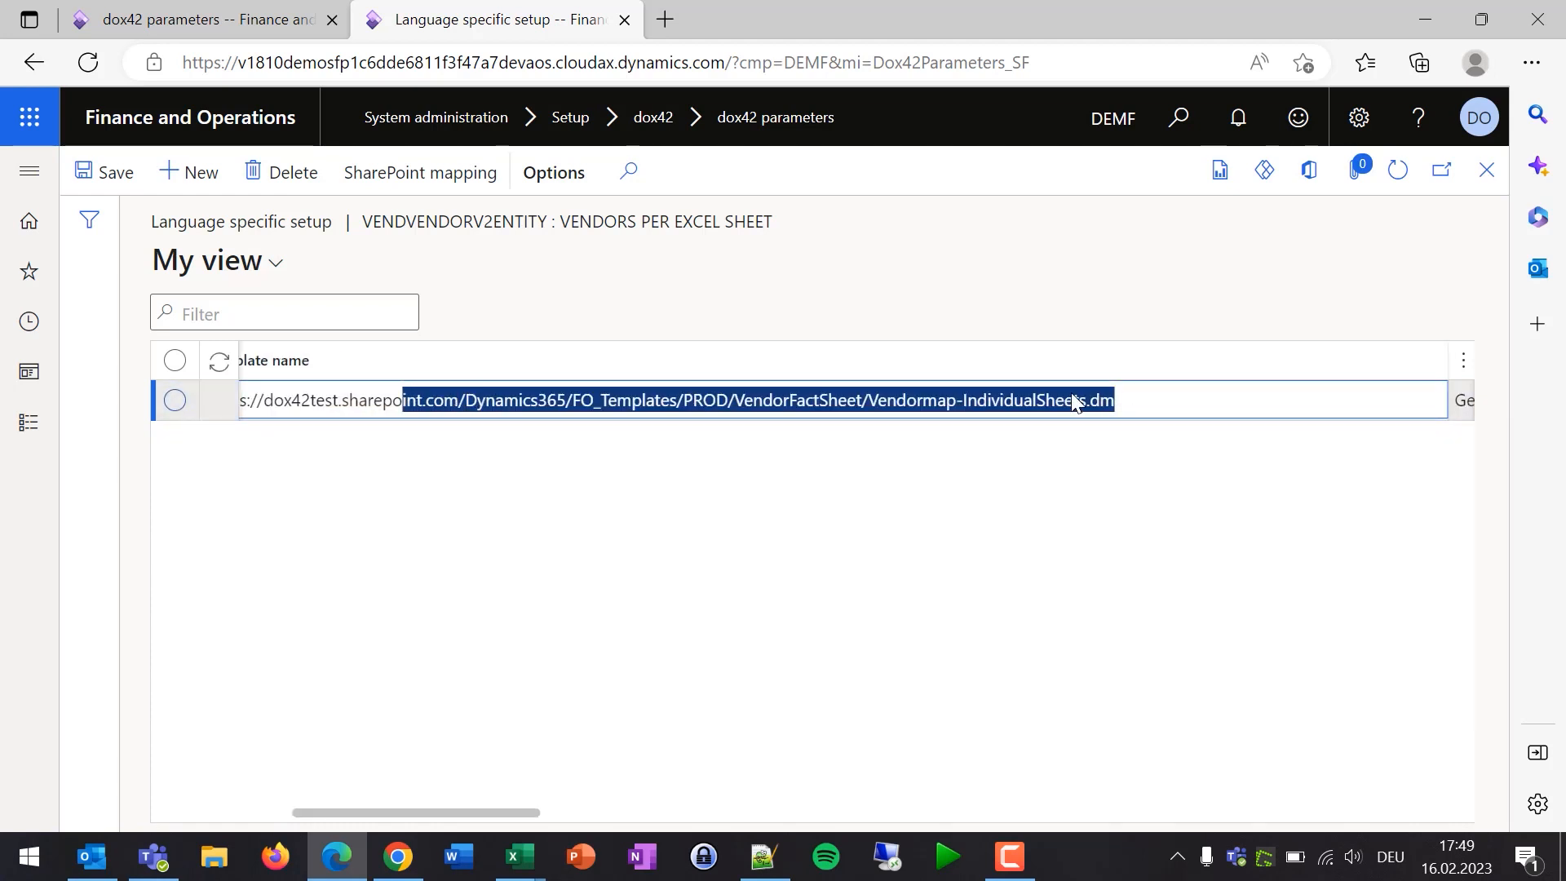
- Scroll the Language specific setup grid across the template, email and SharePoint file name columns
{"action": "left_click_drag", "start_coordinate": [369, 814], "coordinate": [334, 814]}
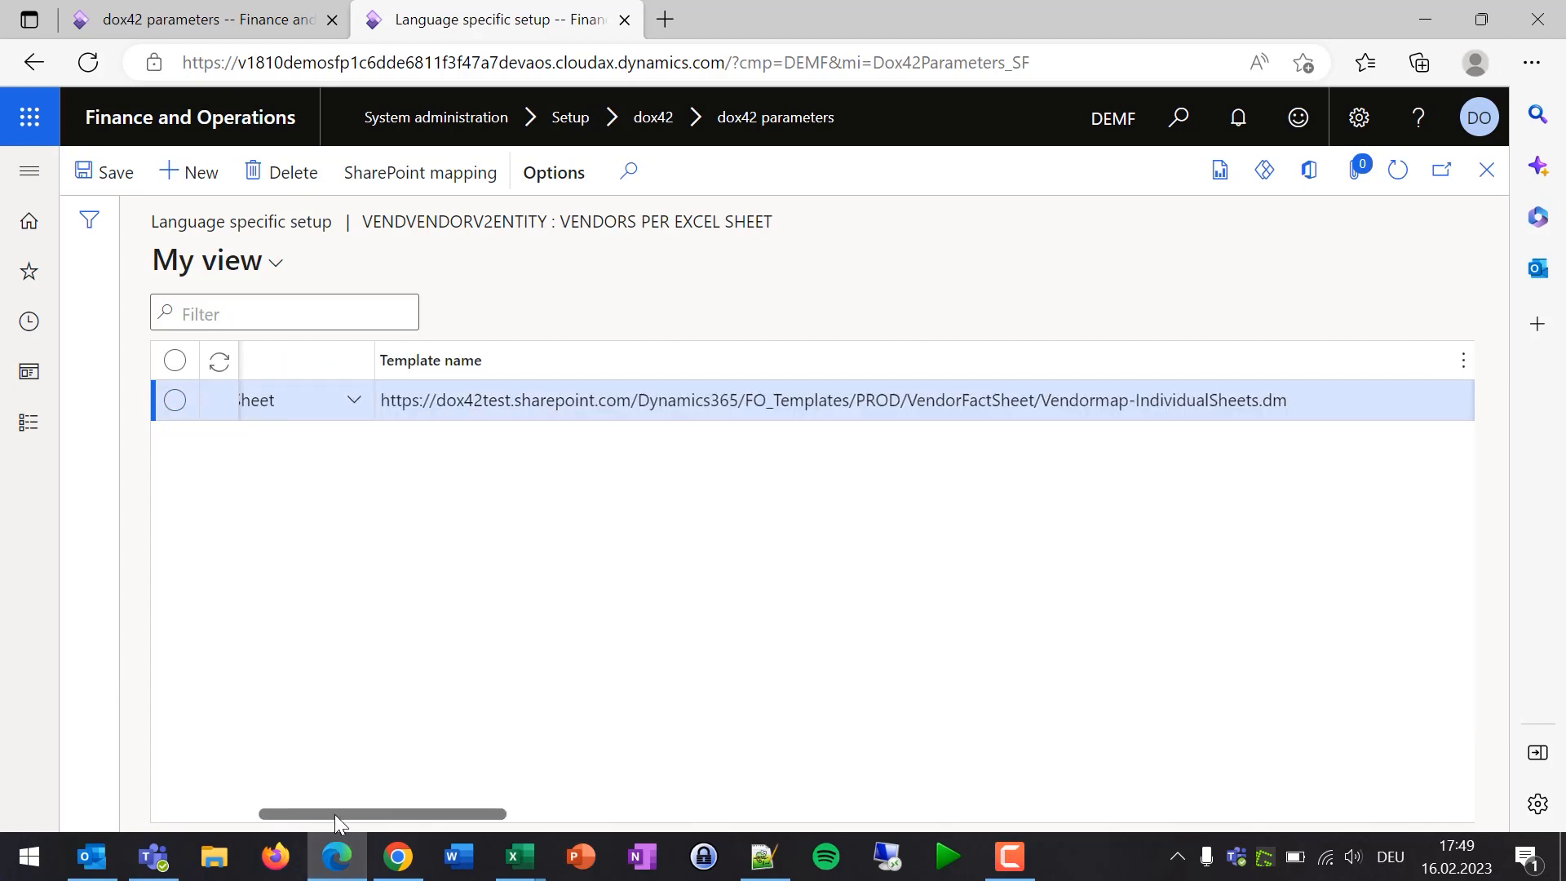
{"action": "left_click_drag", "start_coordinate": [487, 814], "coordinate": [755, 813]}
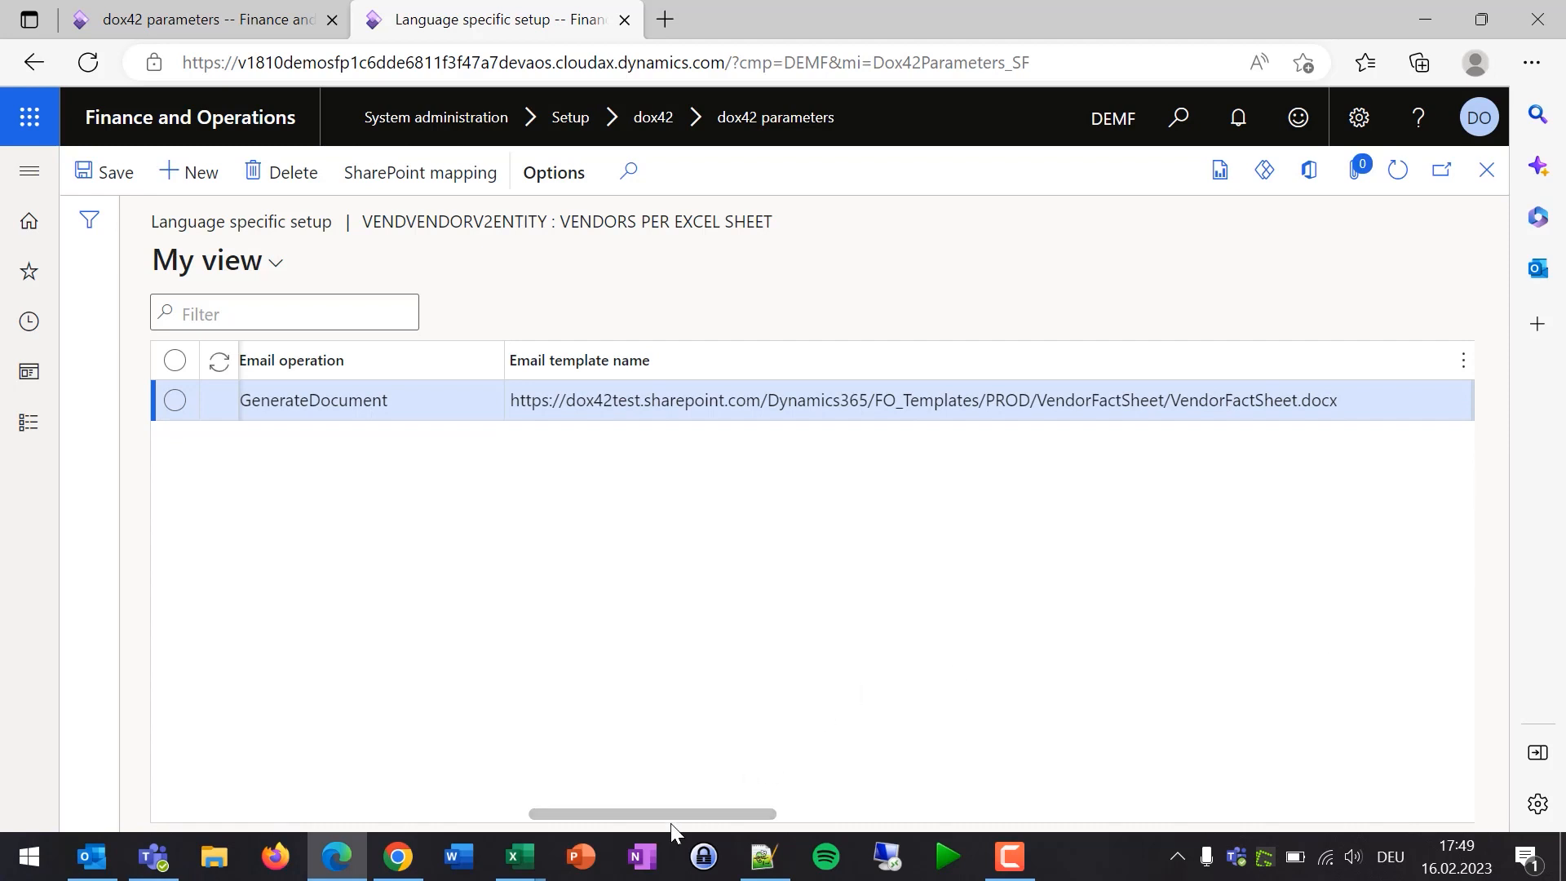
{"action": "left_click_drag", "start_coordinate": [670, 813], "coordinate": [917, 793]}
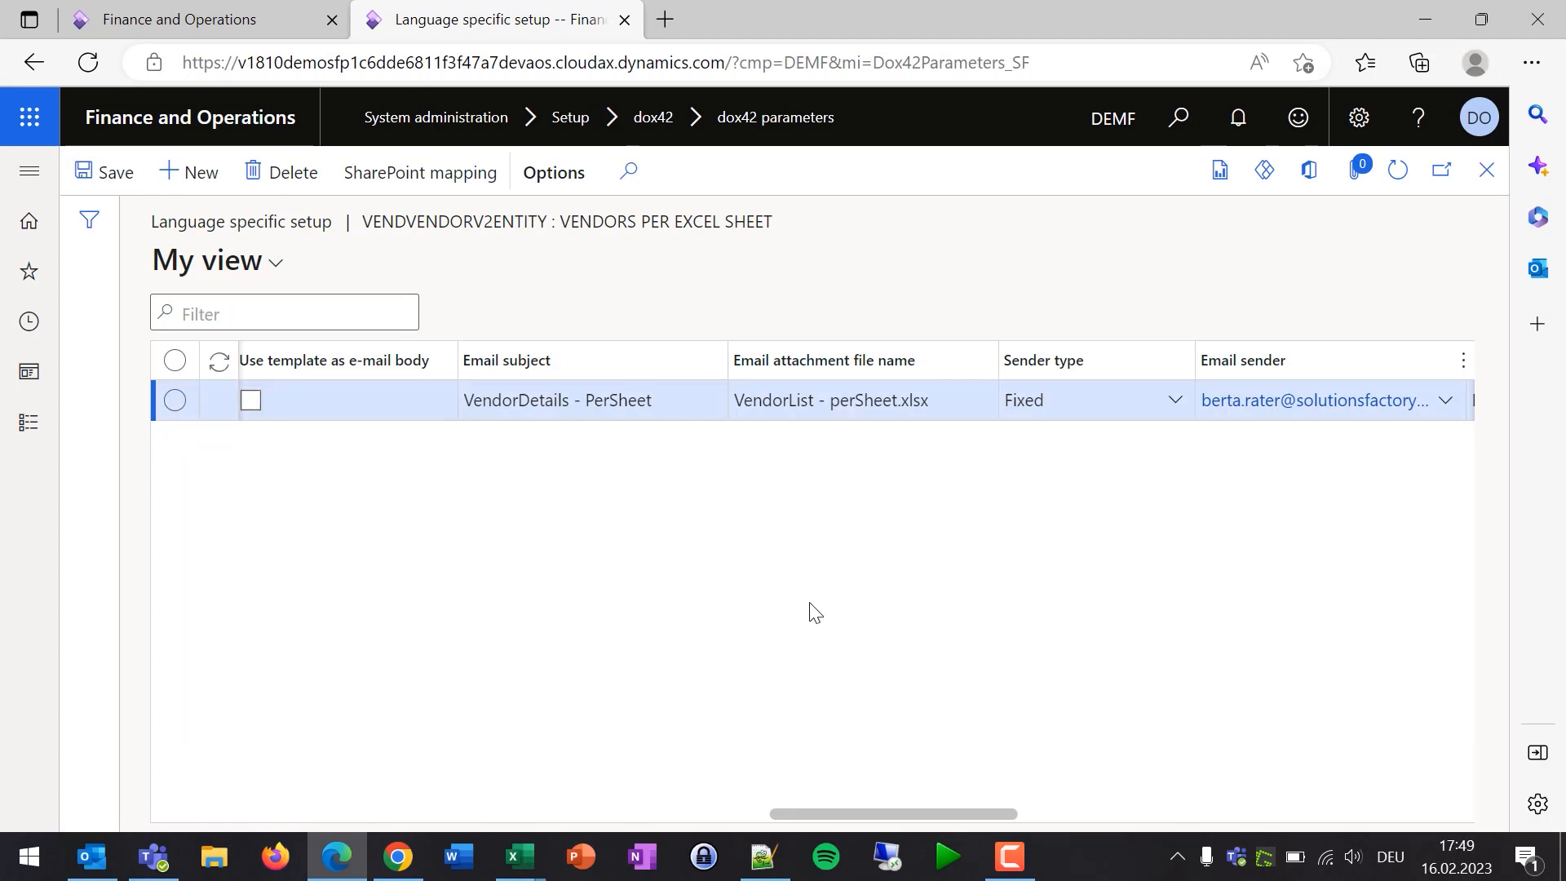
{"action": "left_click_drag", "start_coordinate": [882, 807], "coordinate": [1303, 807]}
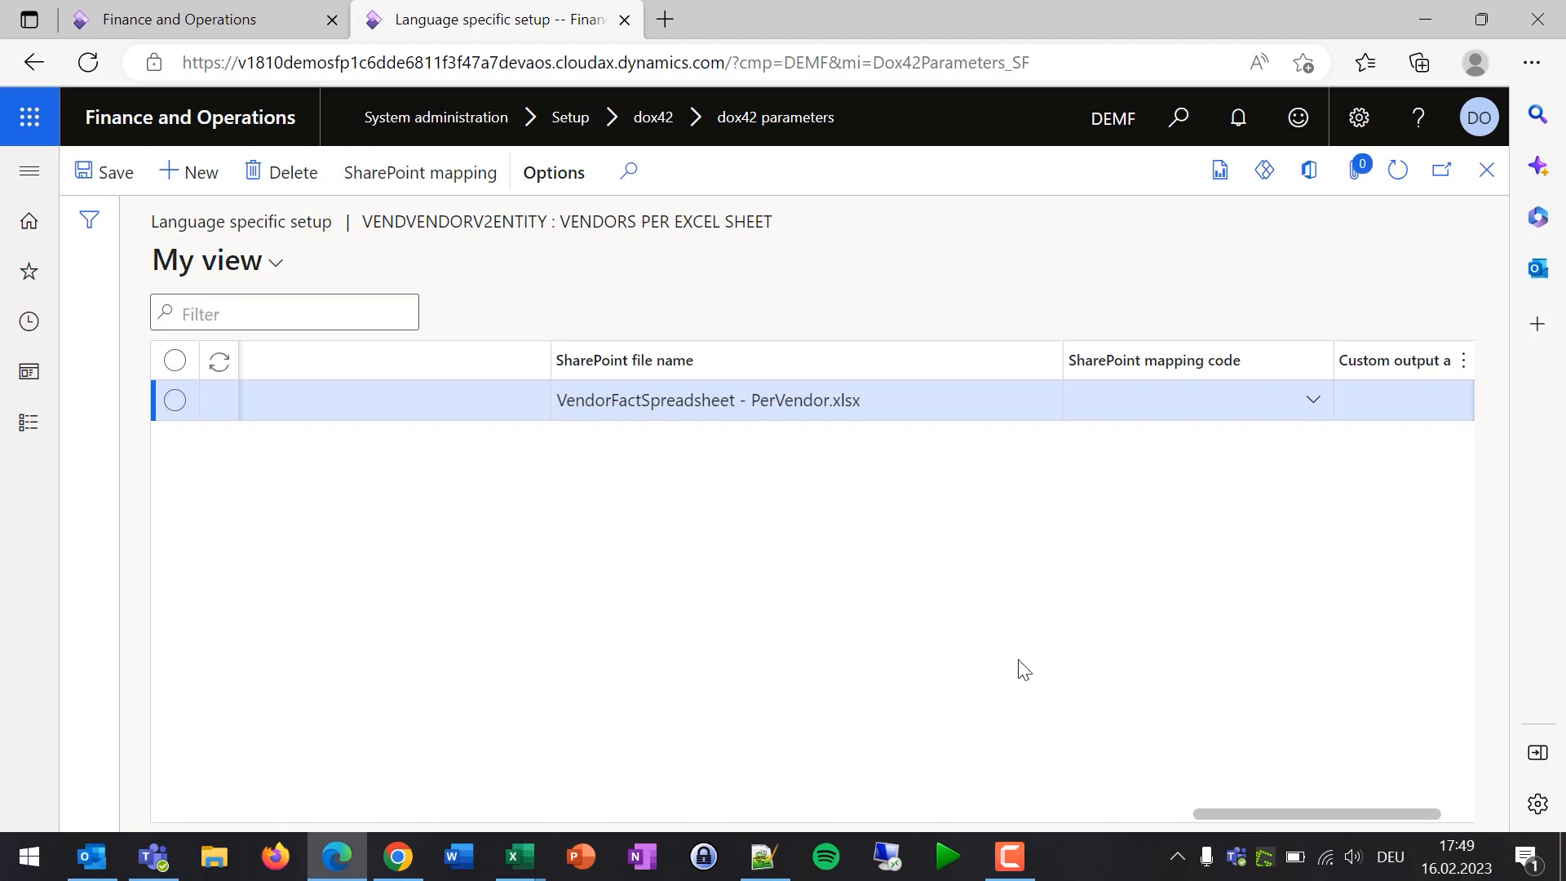
{"action": "left_click_drag", "start_coordinate": [1289, 810], "coordinate": [318, 812]}
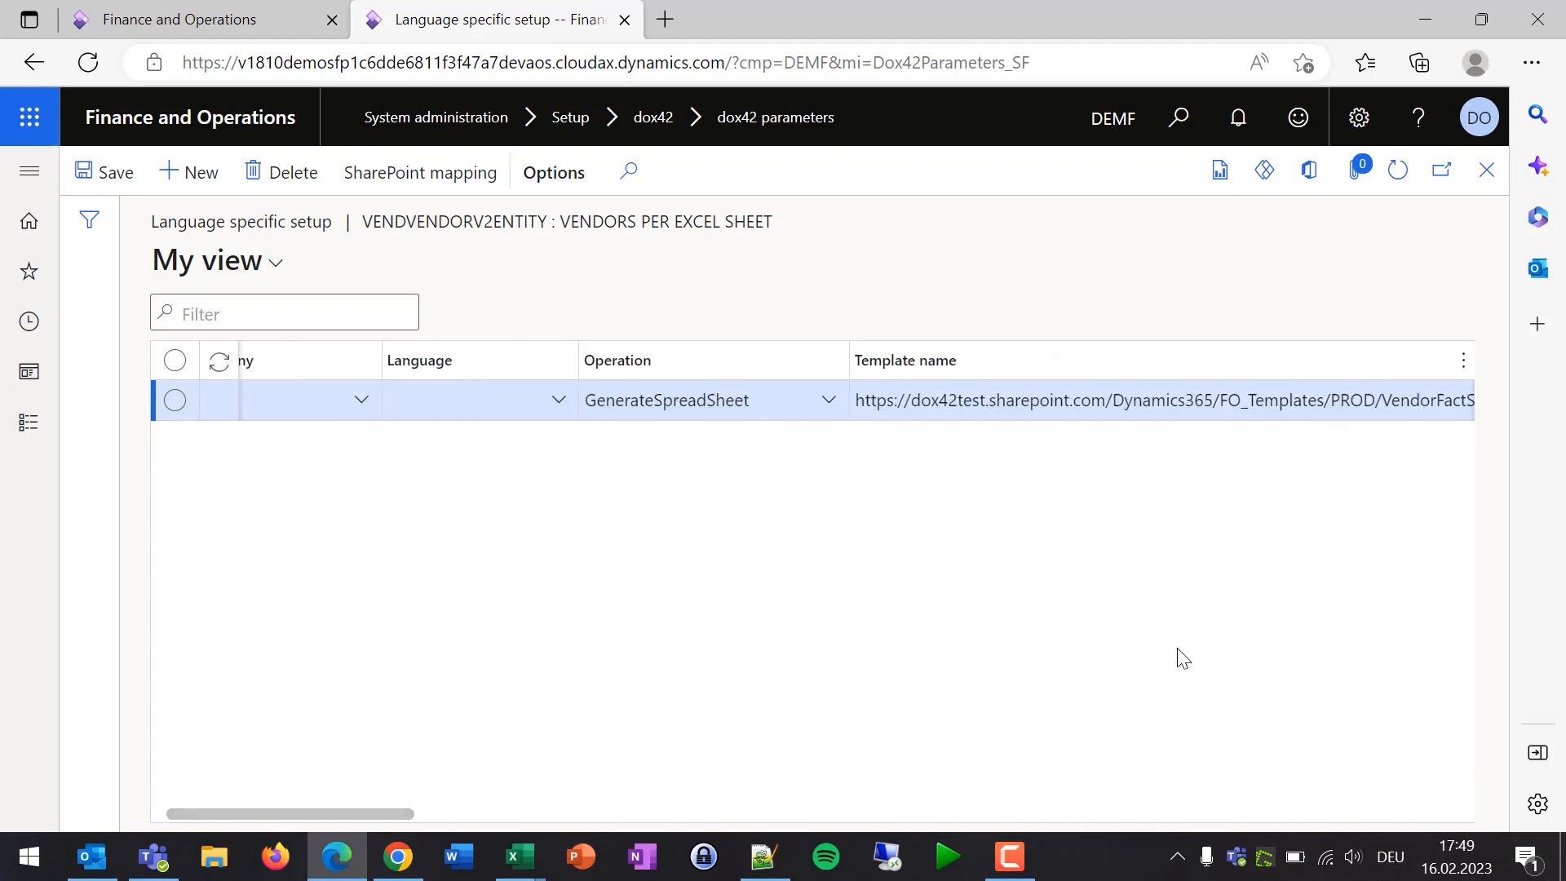